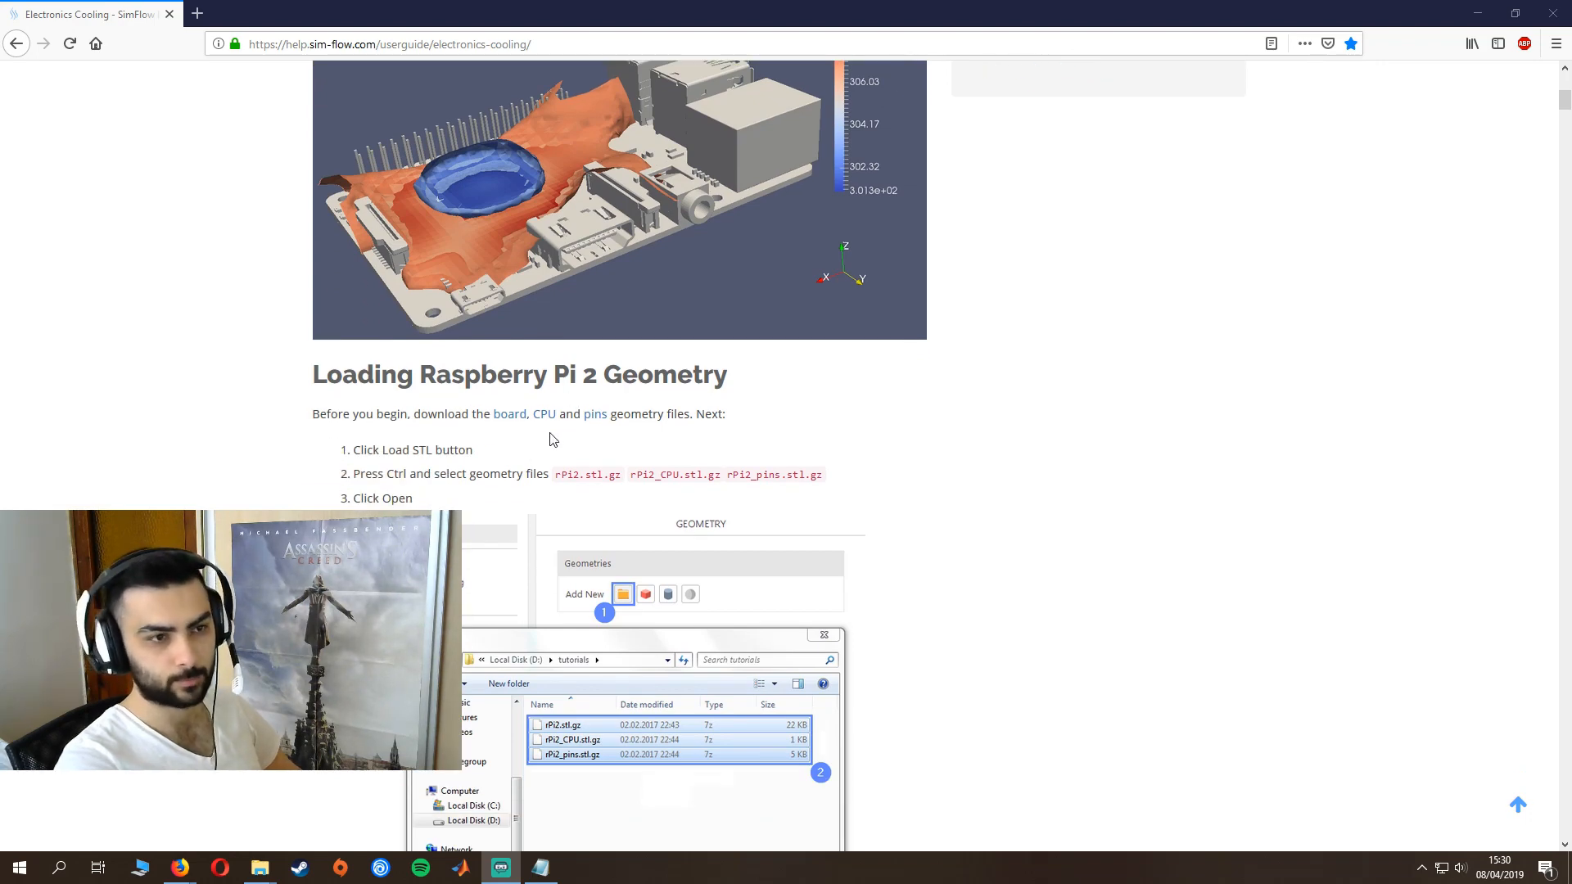
- Look over the Electronics Cooling tutorial page and open the simFlow home page in a second browser tab
scroll(238, 396, up, 7)
scroll(474, 542, down, 1)
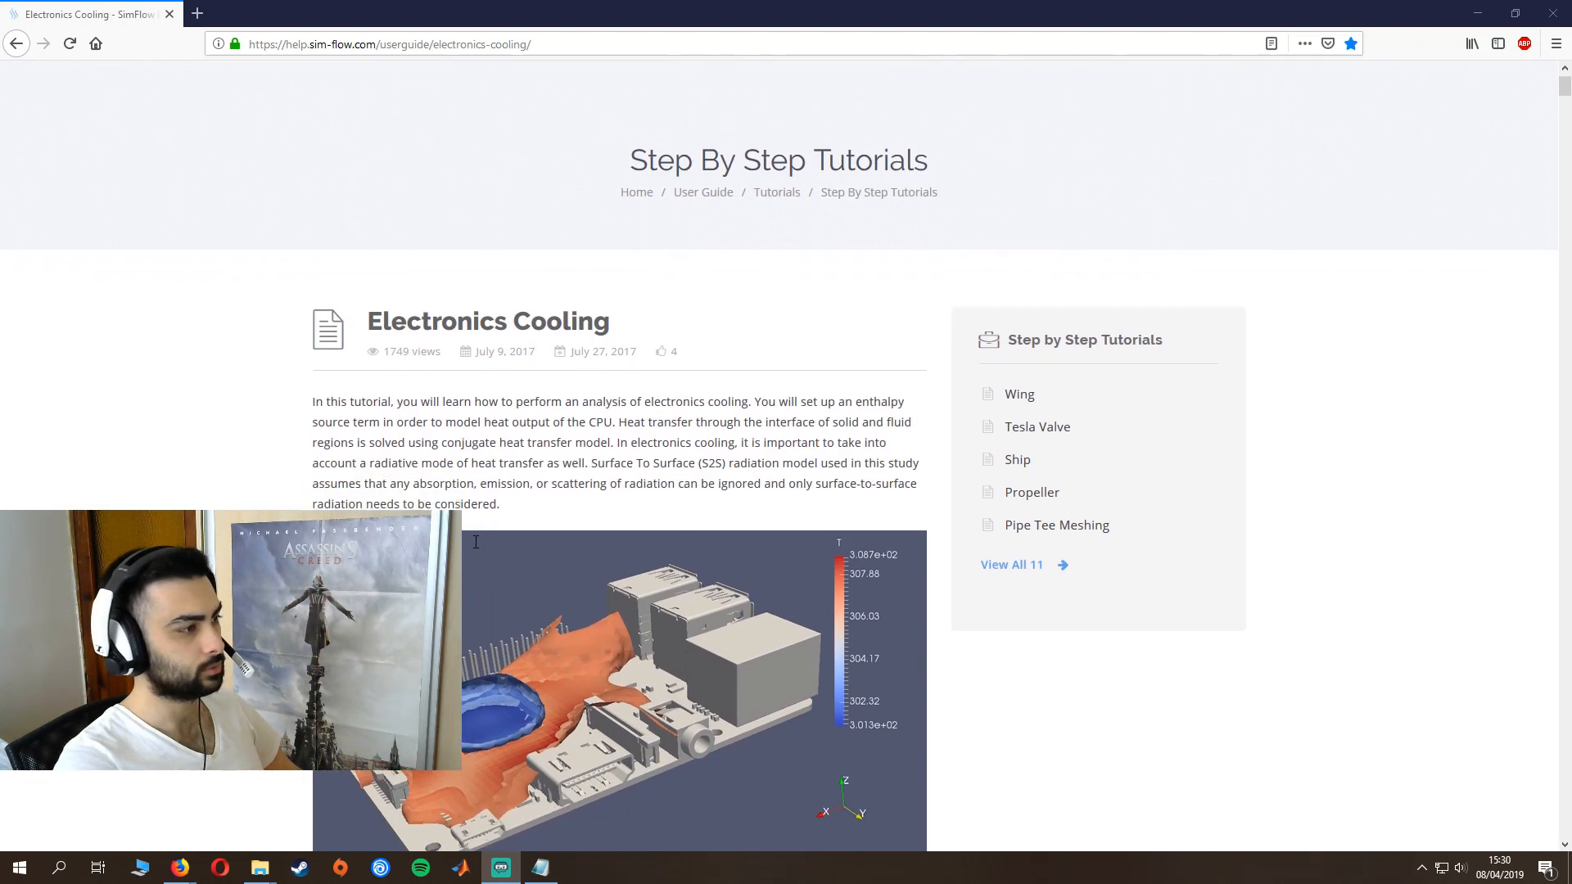
scroll(623, 474, up, 1)
middle_click(958, 114)
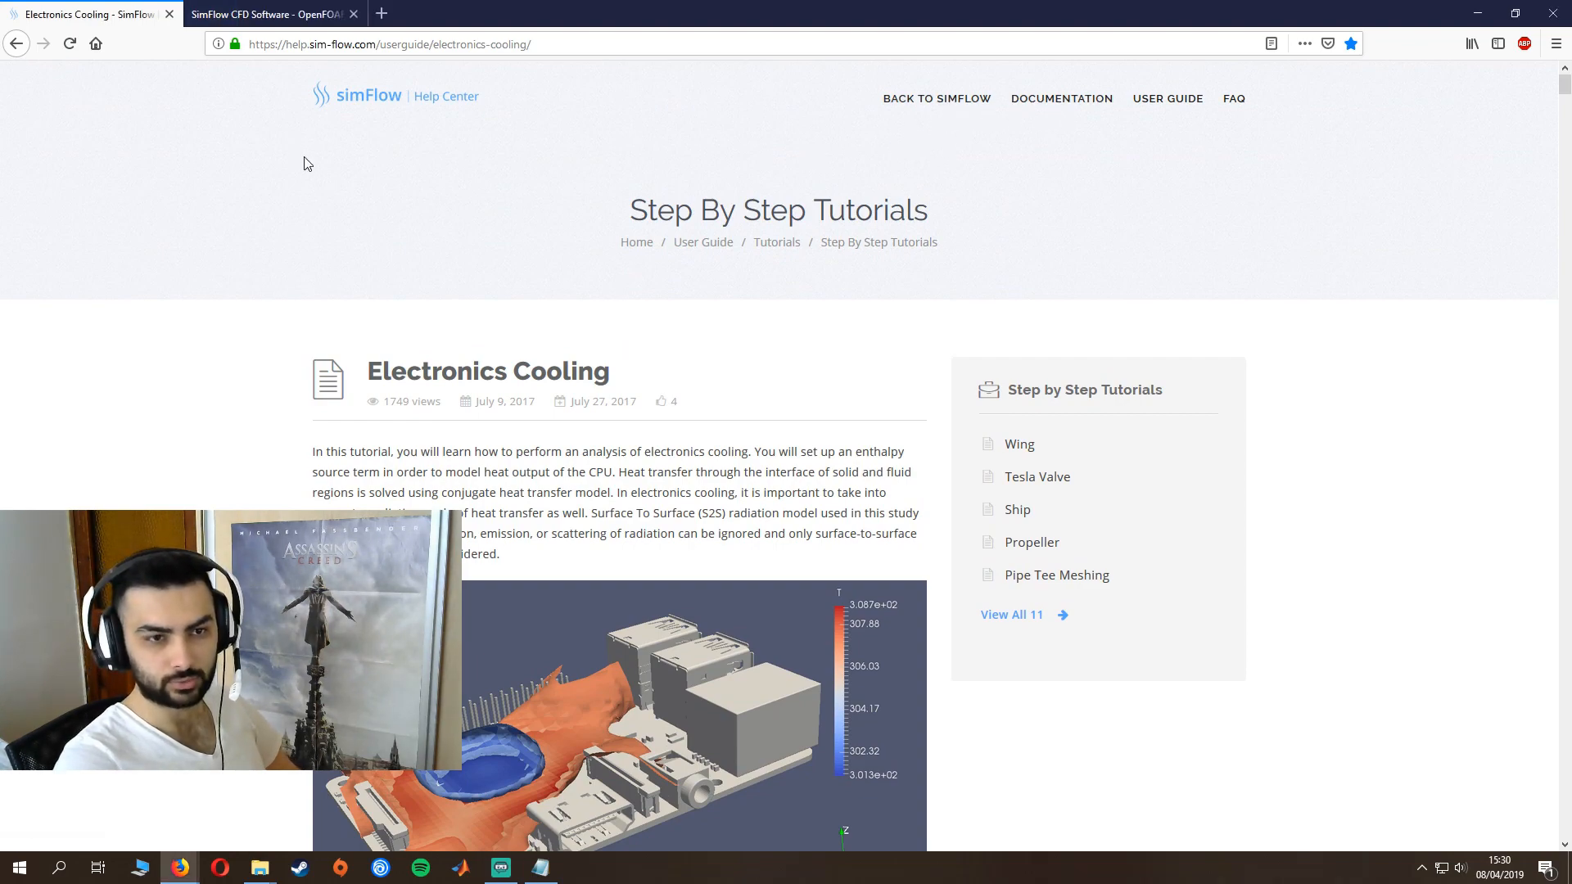
click(262, 14)
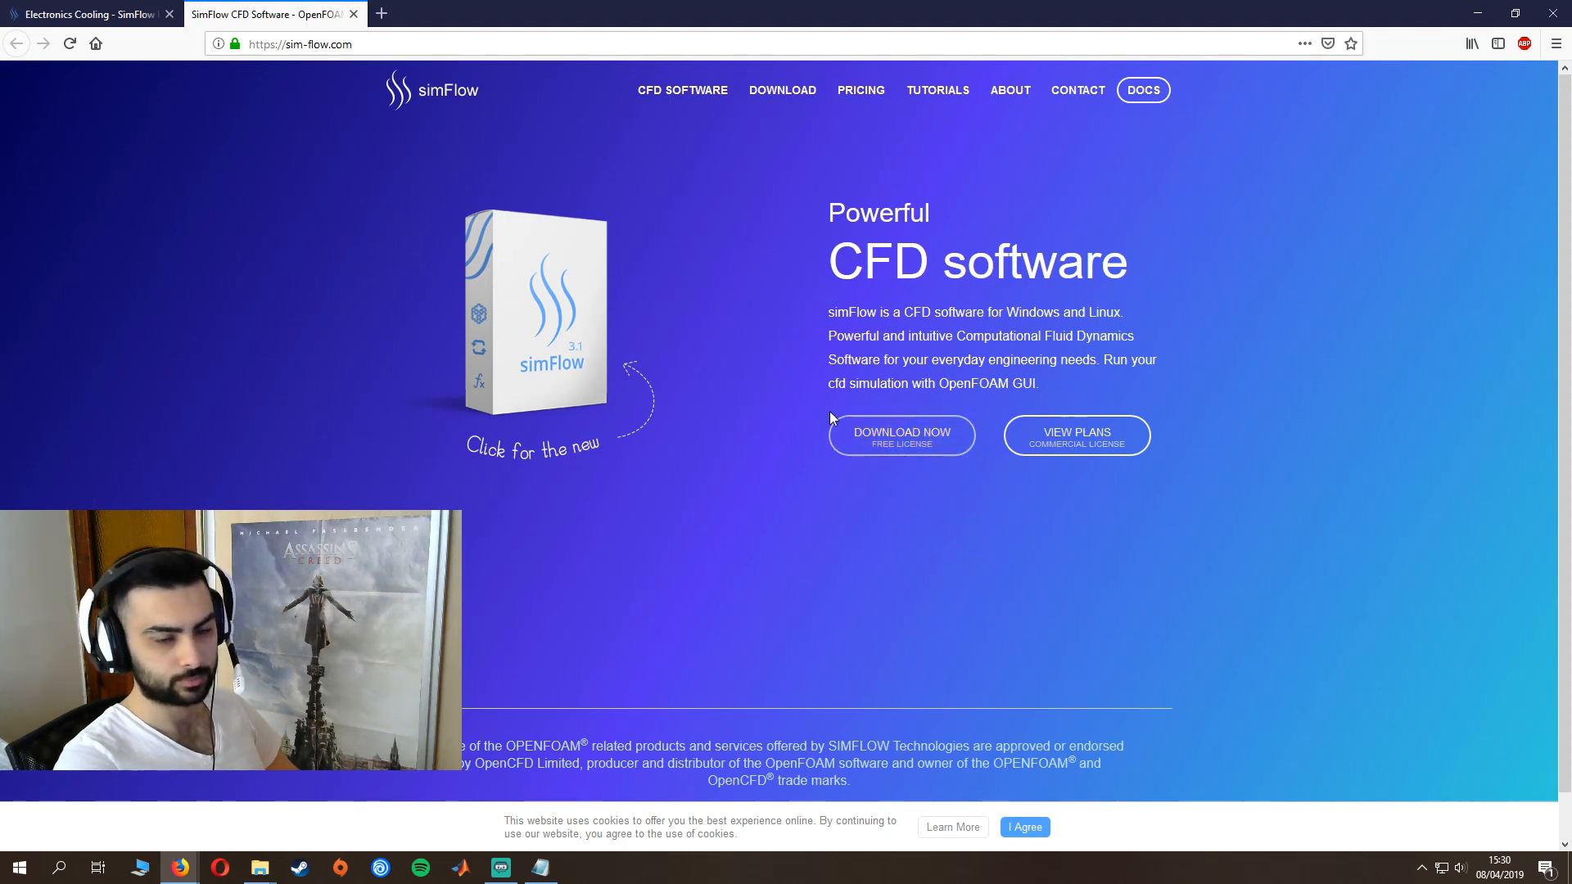
- Close the simFlow home page, move the browser window out of the way and launch simFlow
click(353, 14)
drag(327, 23, 1224, 154)
drag(1571, 140, 1571, 133)
click(18, 868)
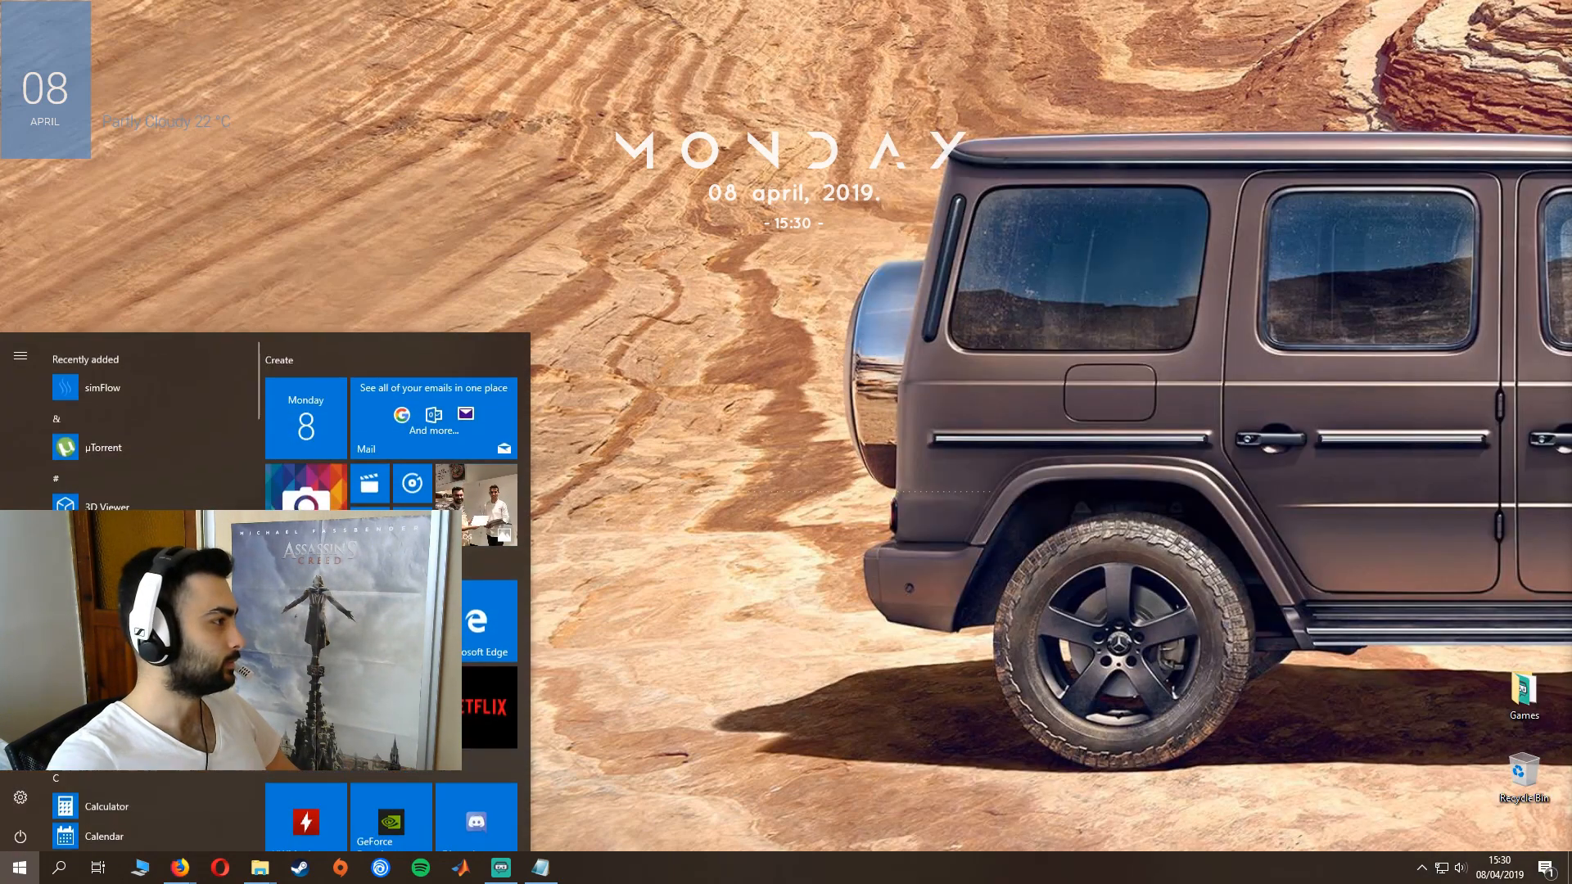
click(169, 382)
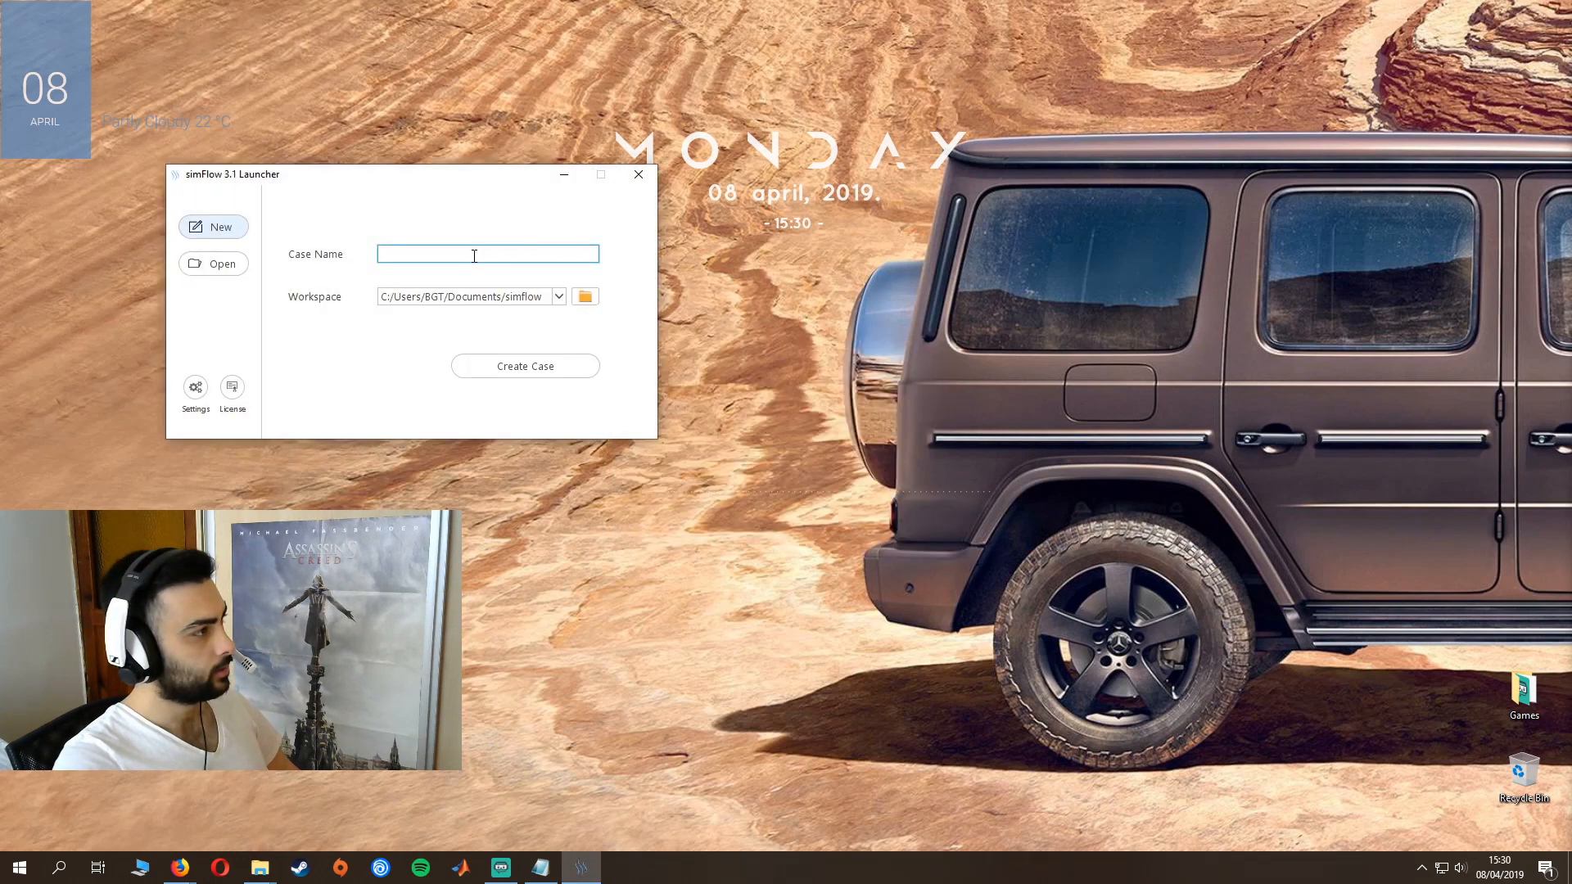
- Create a new case named "cfd electronics01" in the default workspace
text(c)
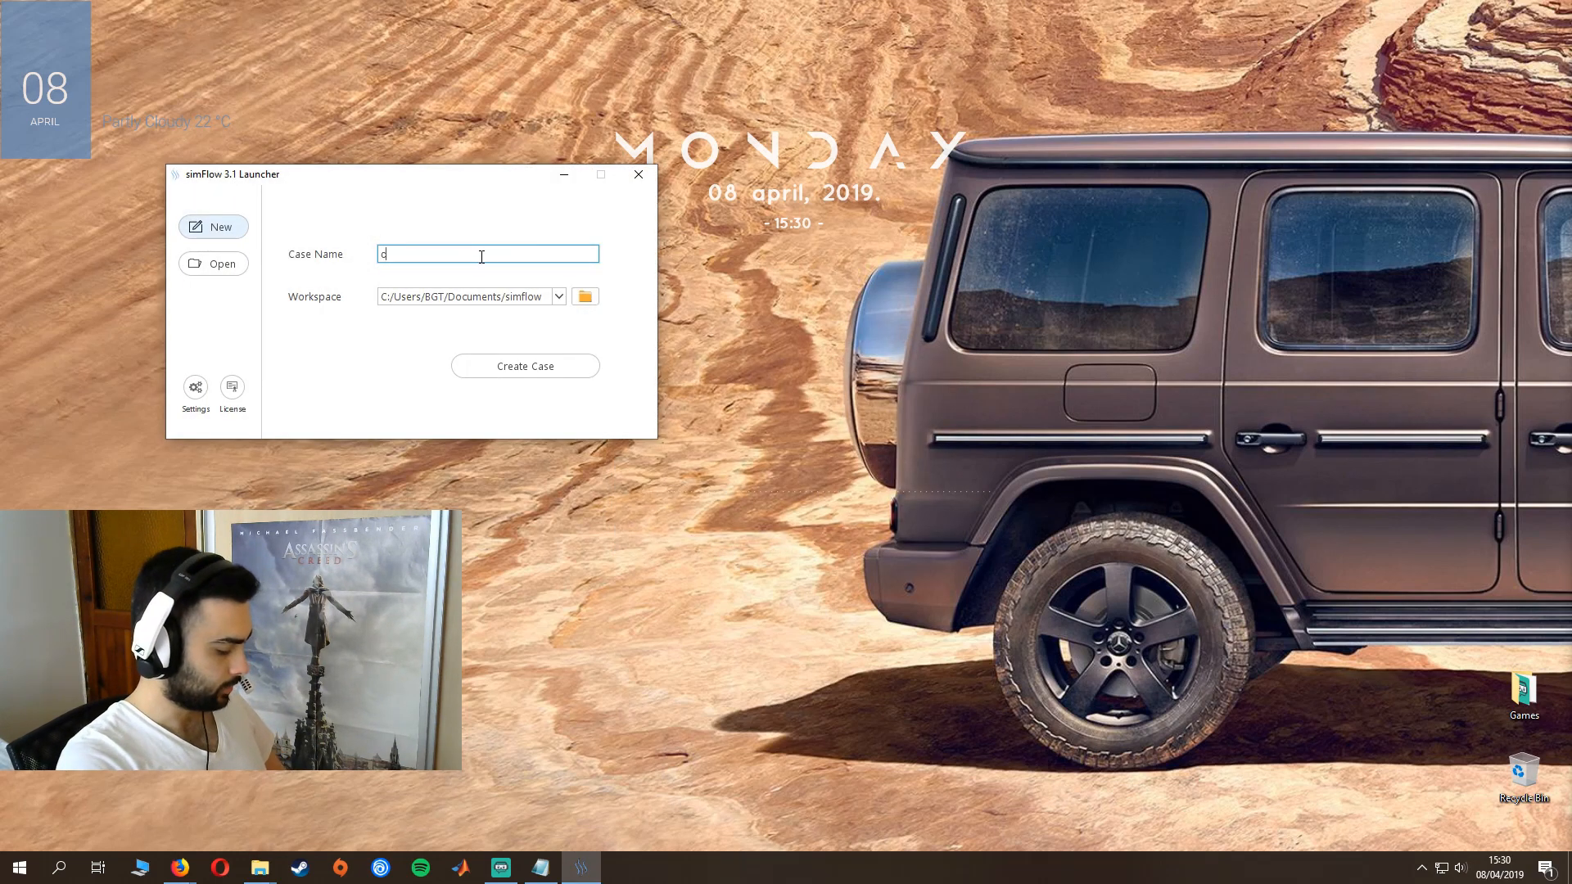
text(fd el)
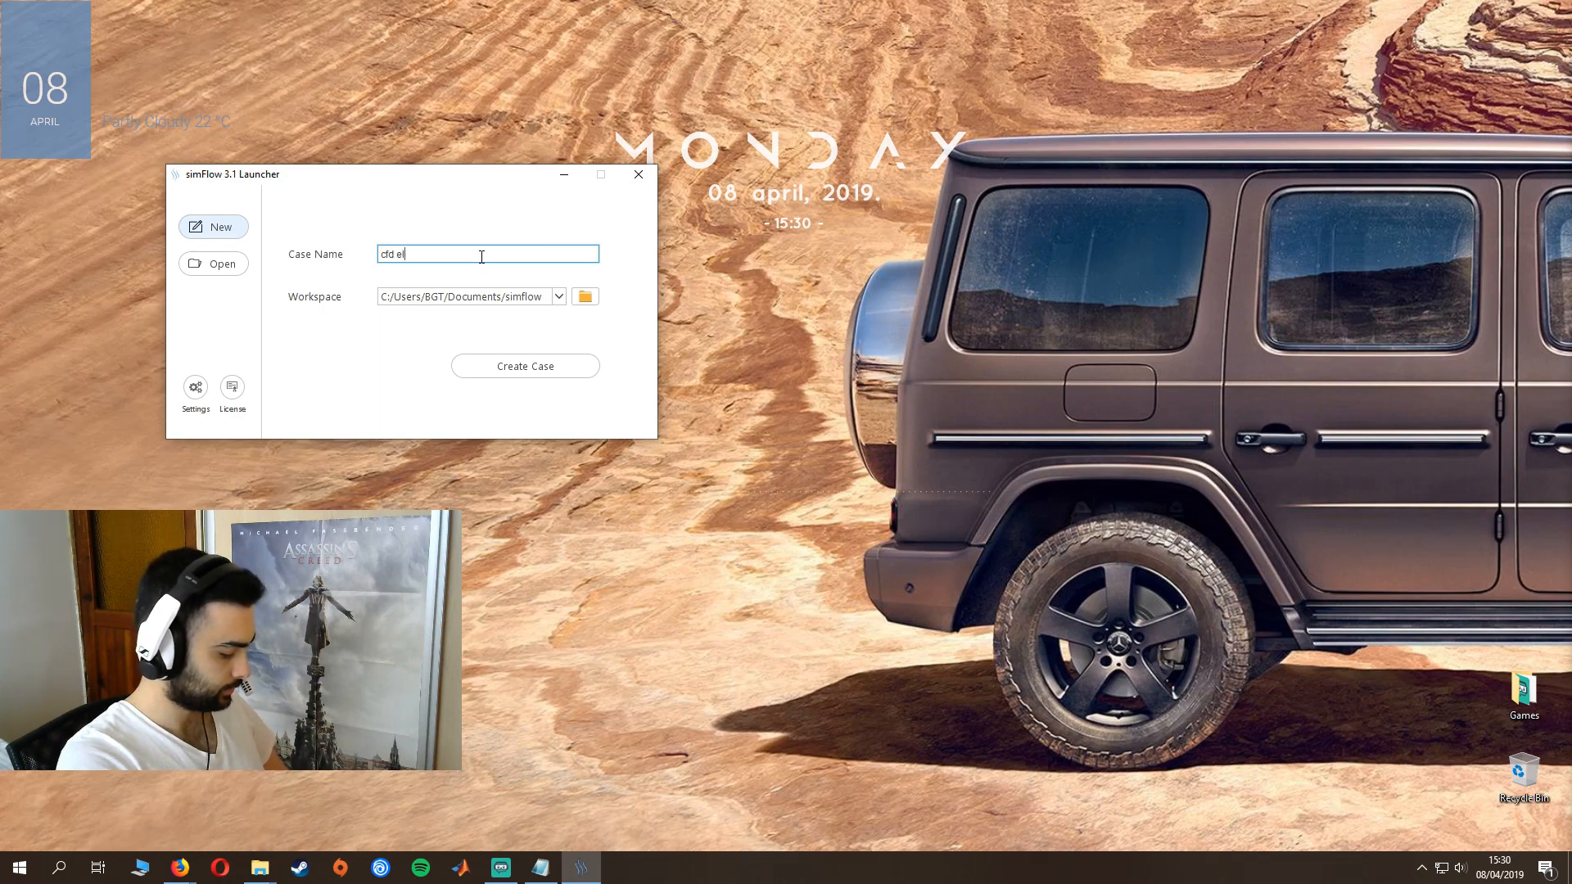
text(ectronic)
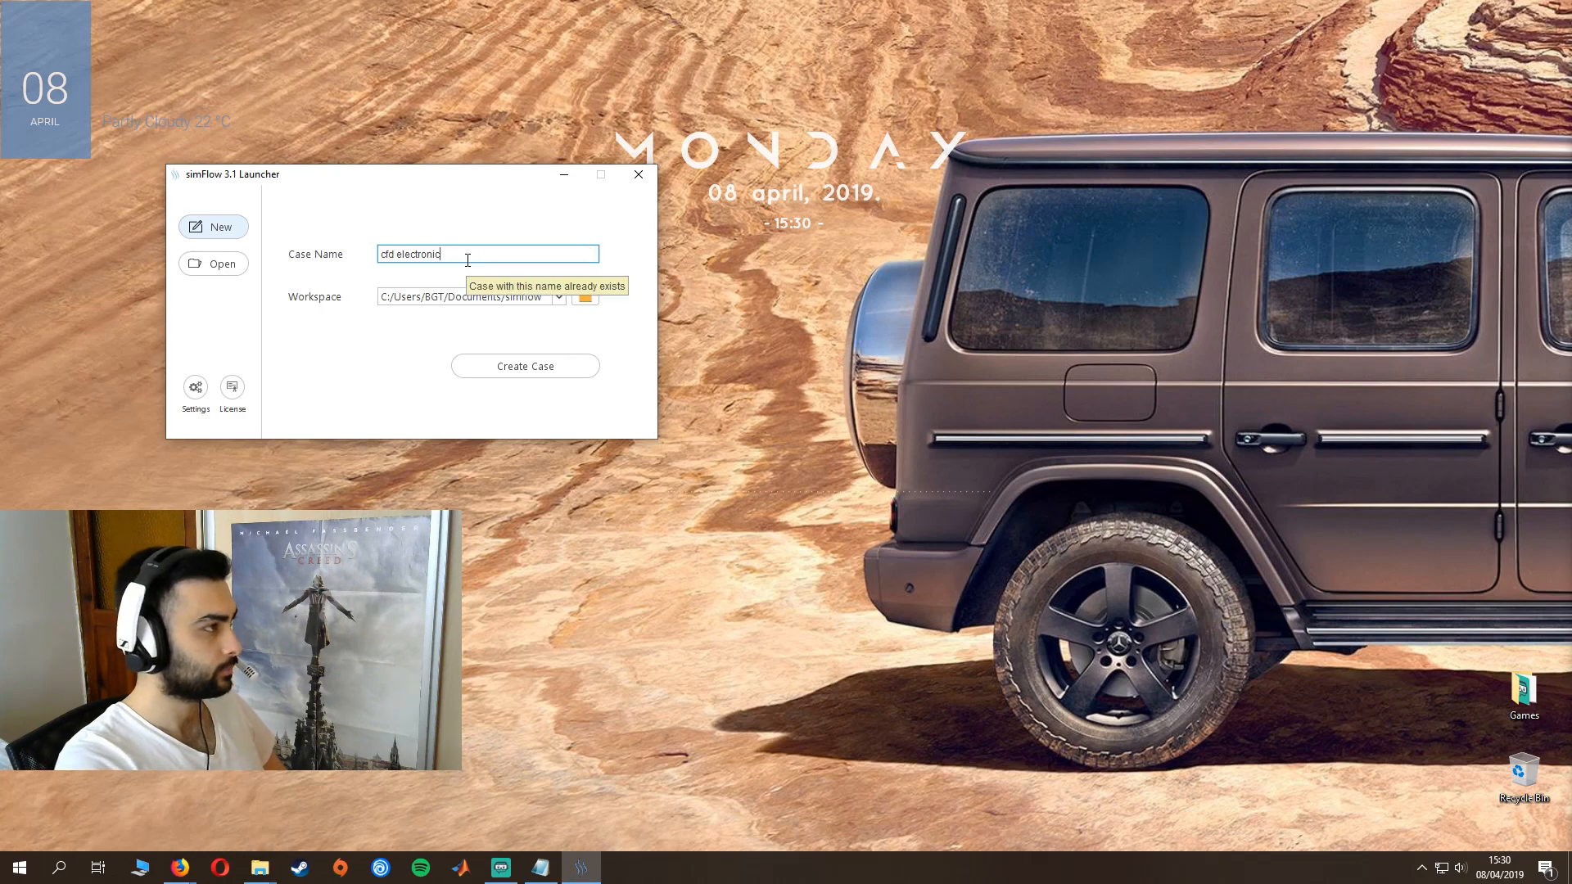
text(s01)
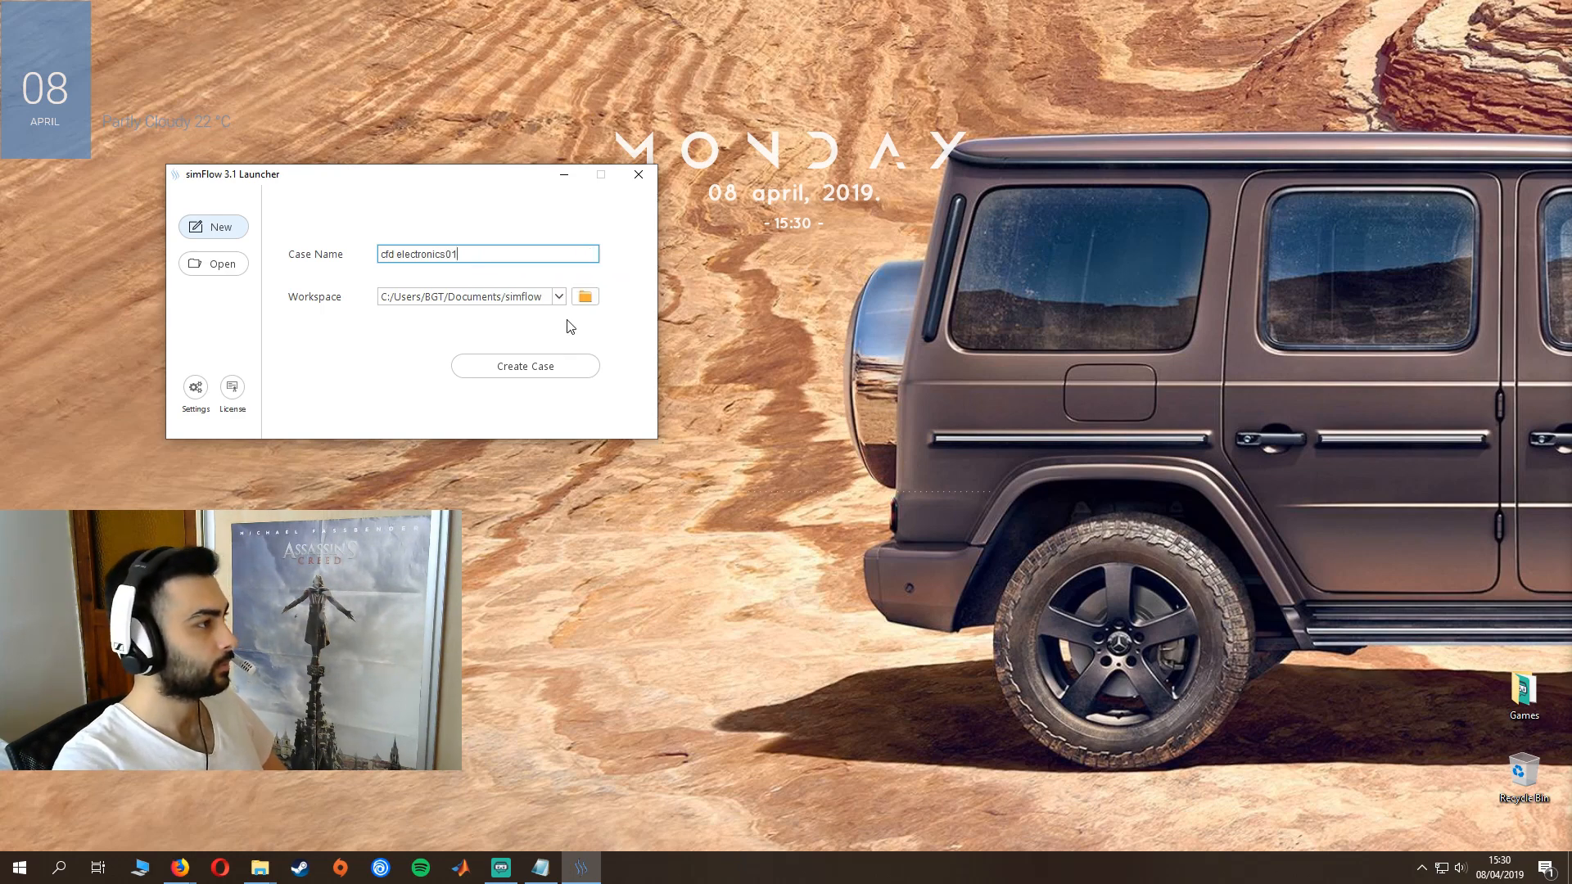
click(533, 365)
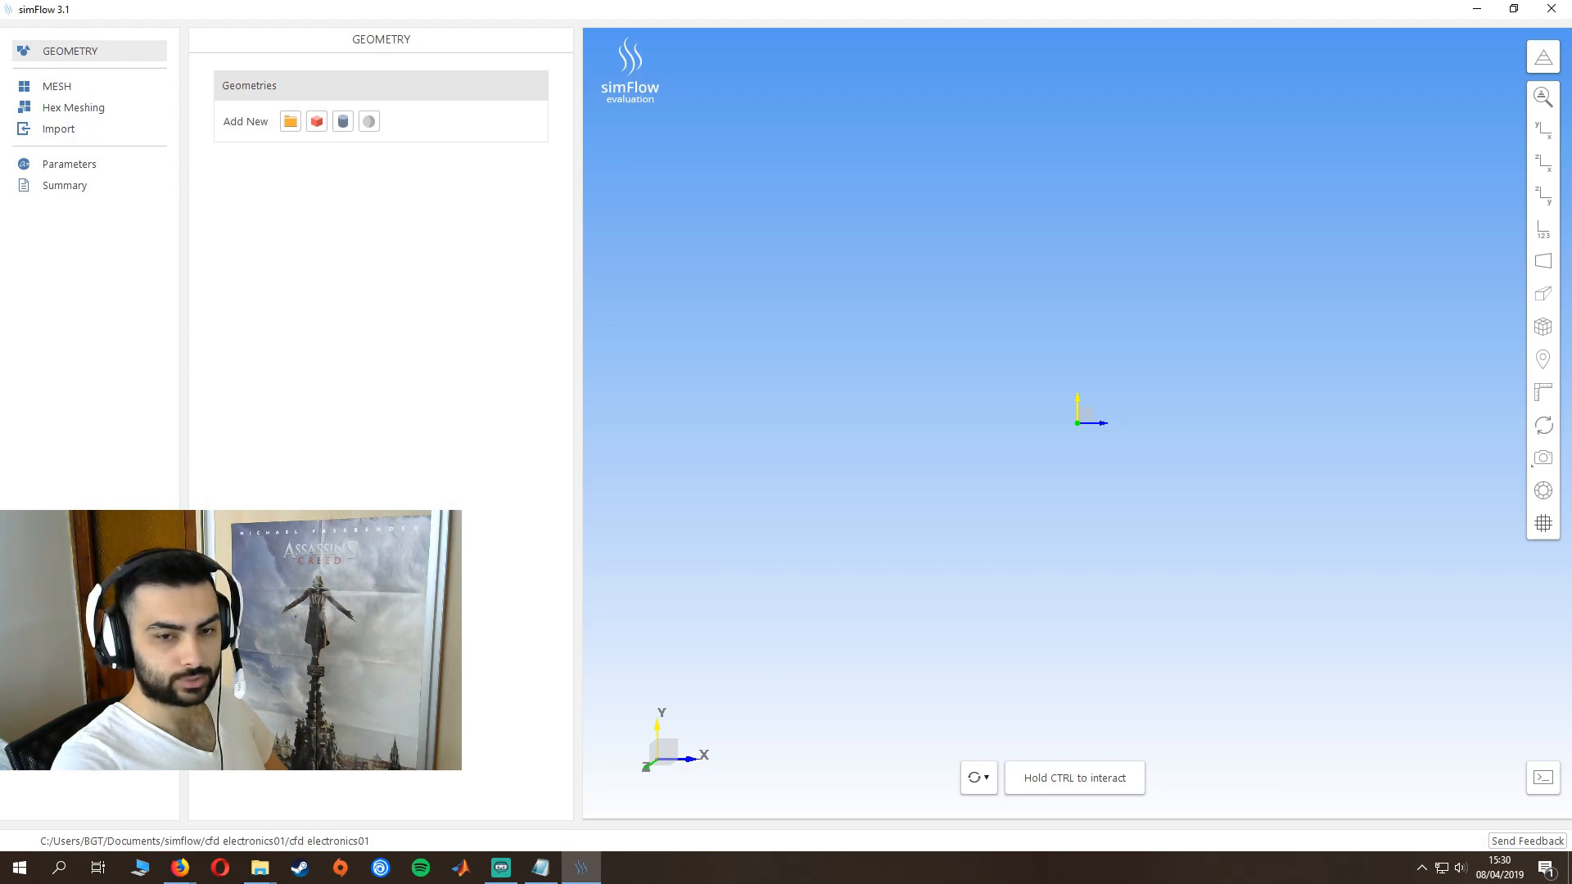
- Switch to the browser to review the tutorial's Raspberry Pi 2 geometry loading instructions, and return to simFlow
drag(1571, 37, 1112, 30)
scroll(1015, 409, down, 15)
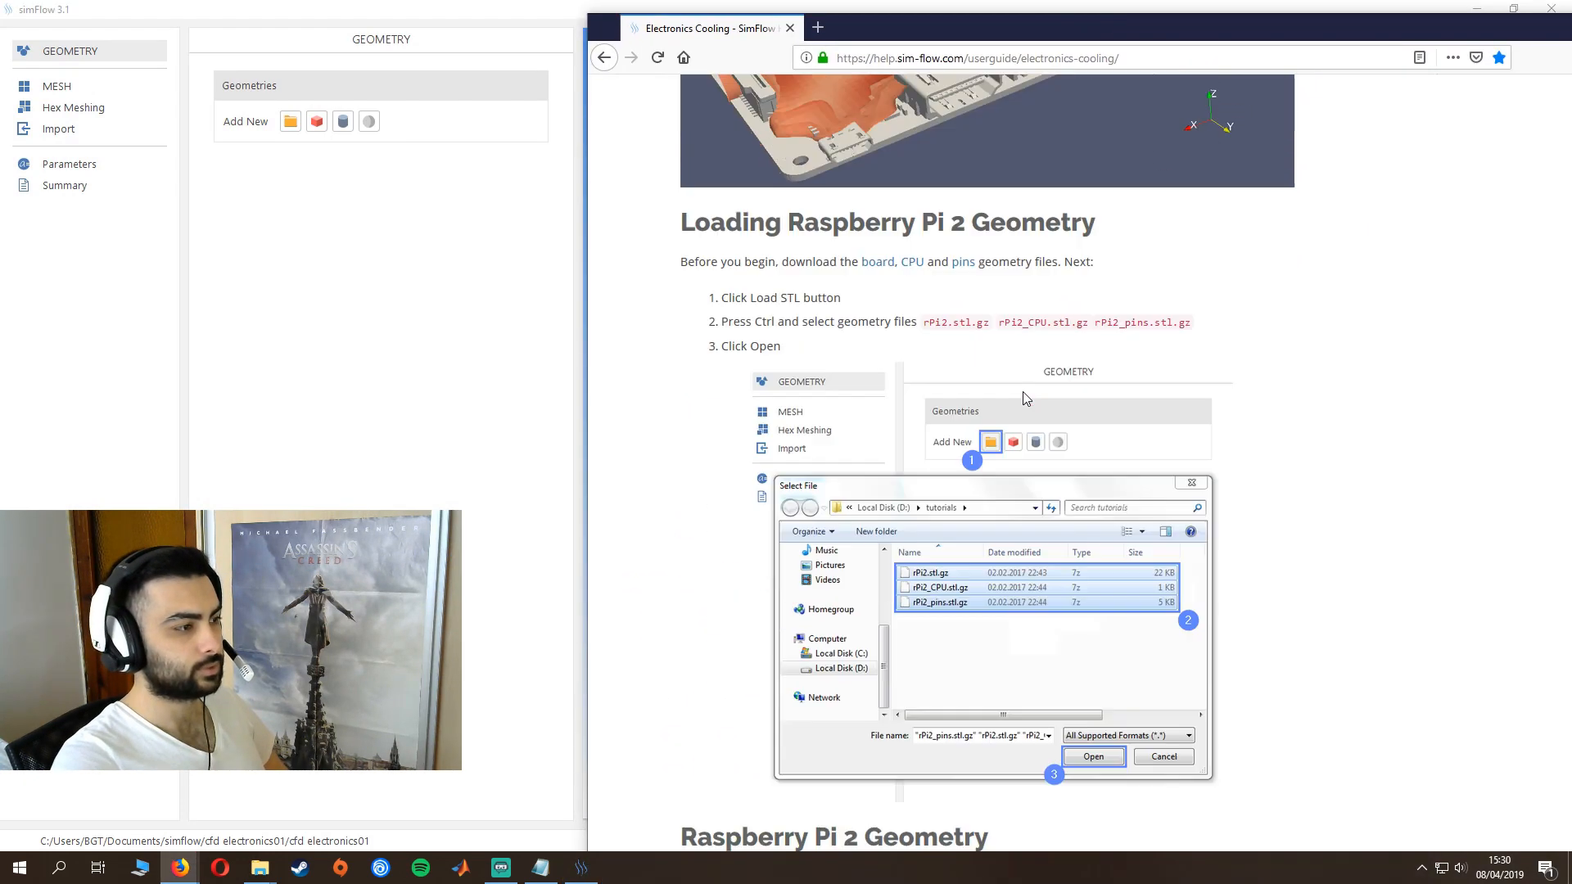
scroll(1015, 410, up, 8)
scroll(1015, 409, up, 15)
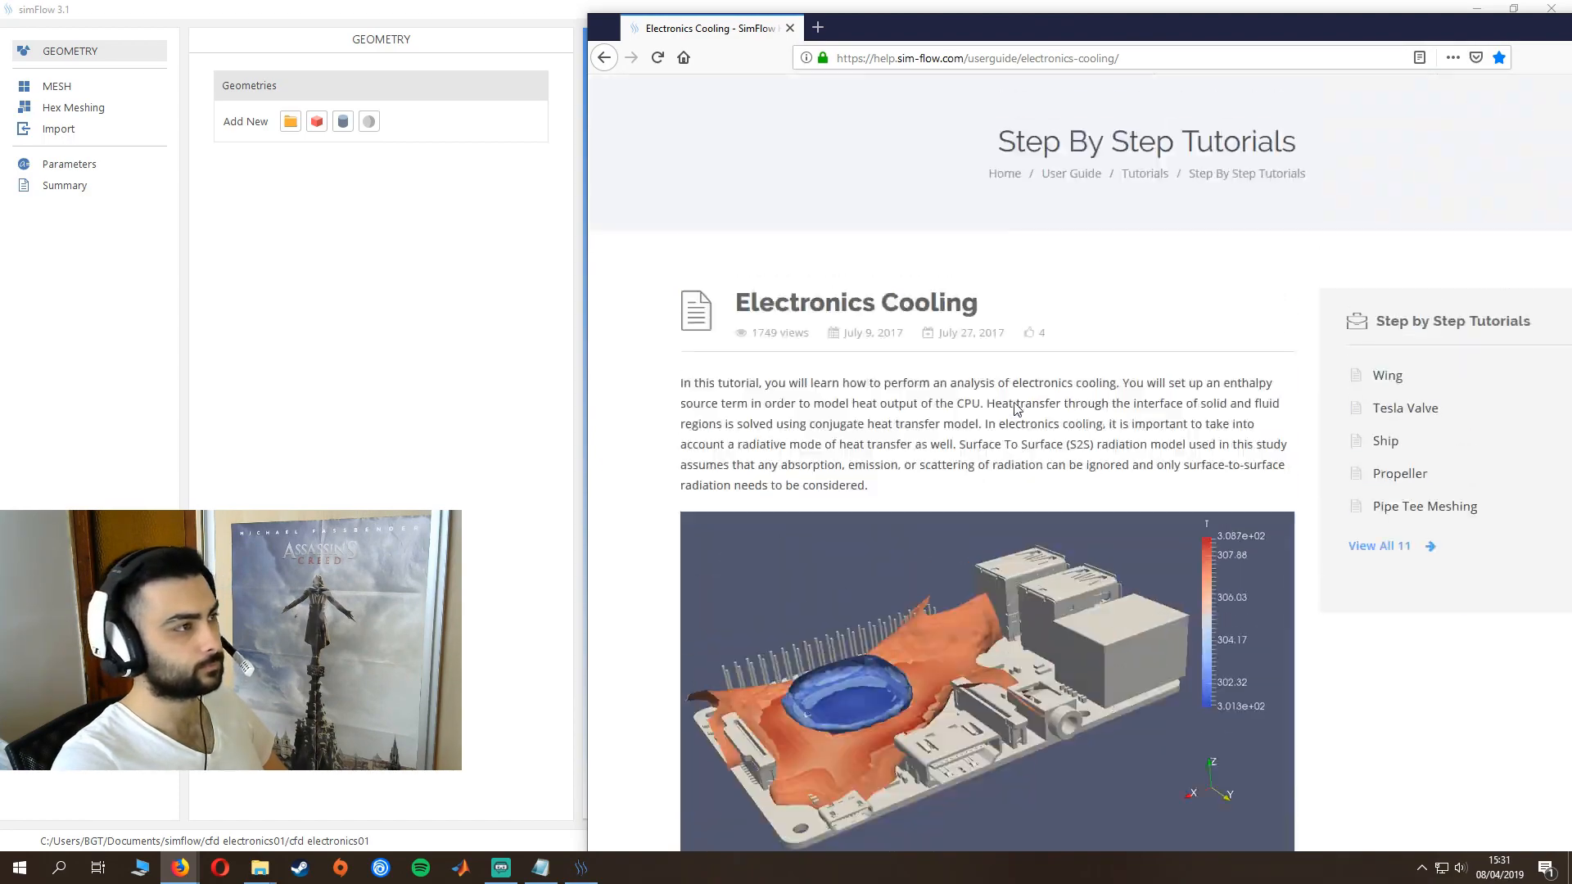
scroll(1015, 410, down, 6)
drag(882, 24, 1507, 147)
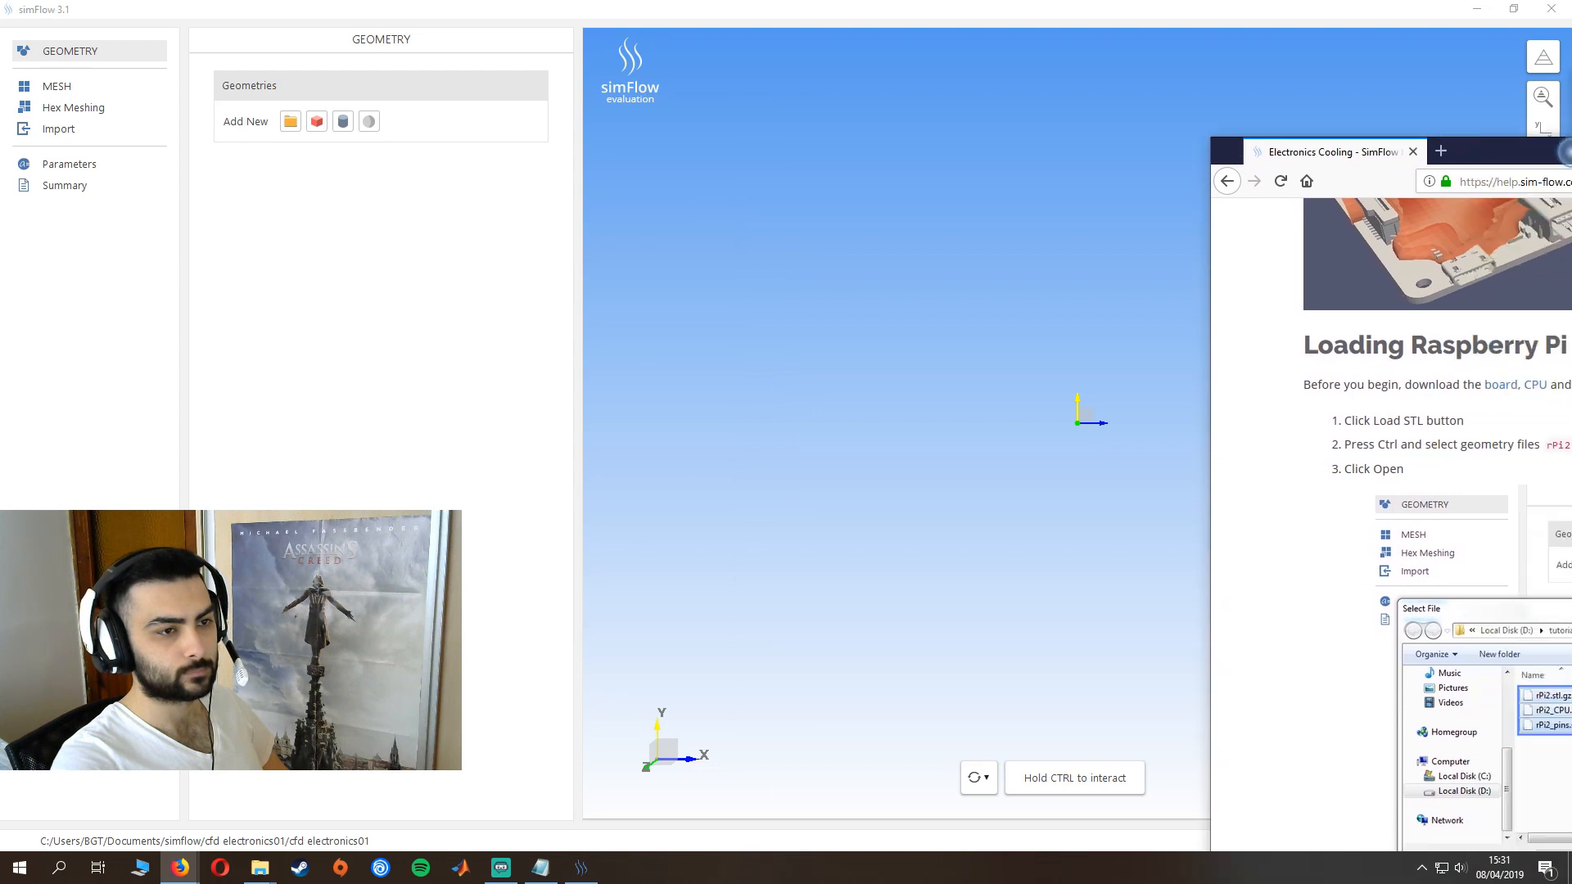
click(925, 316)
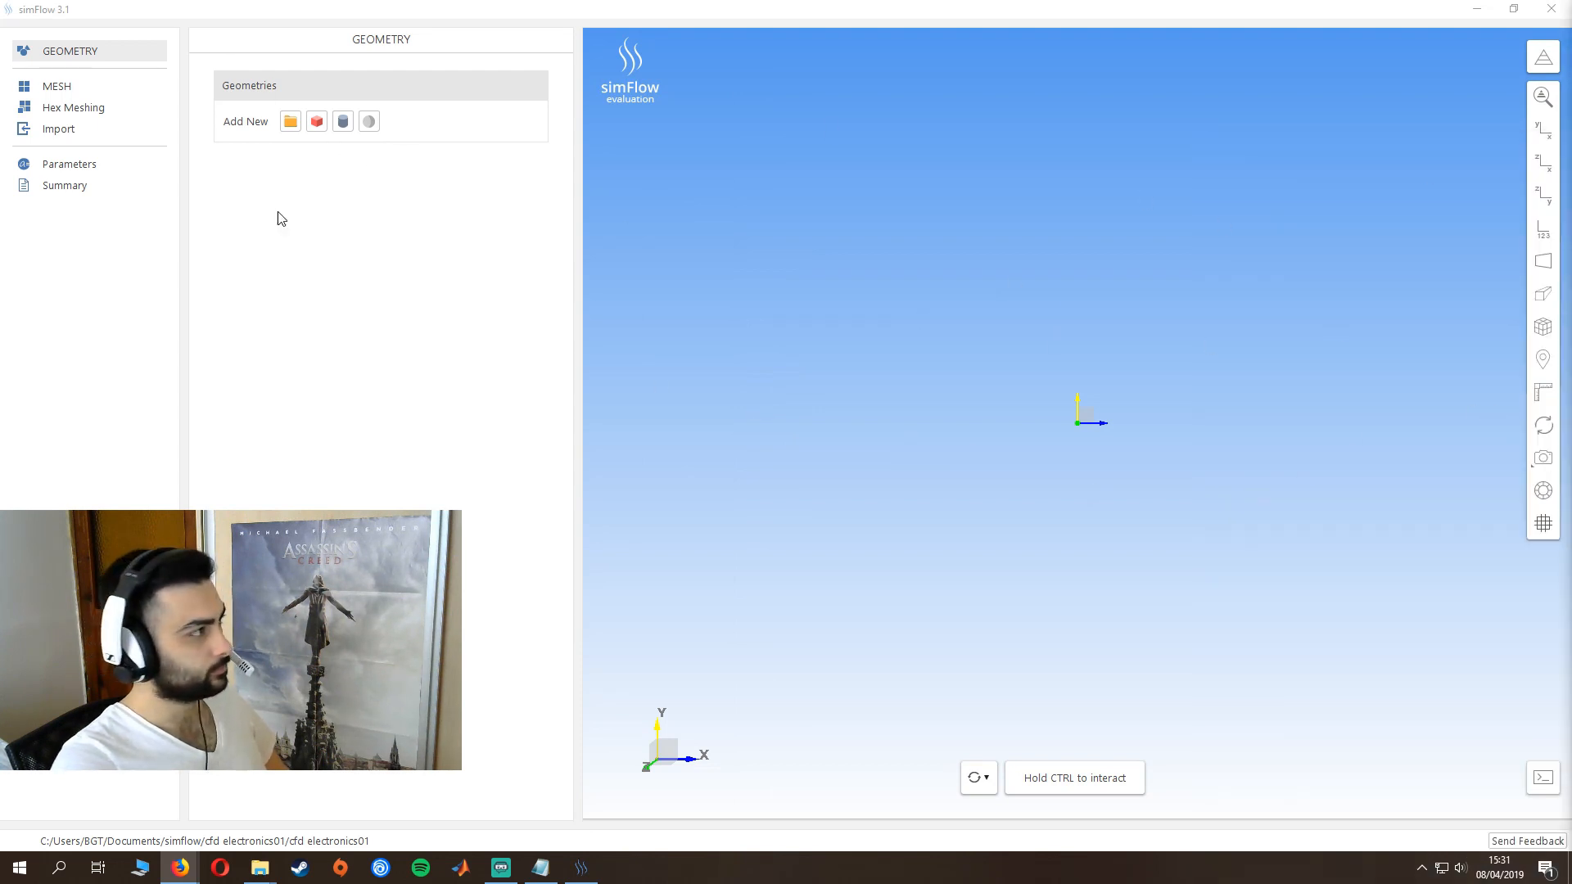
- Import the STL geometries rPi2, rPi2_CPU and rPi2_pins into the case
click(290, 121)
drag(229, 237, 185, 162)
click(646, 415)
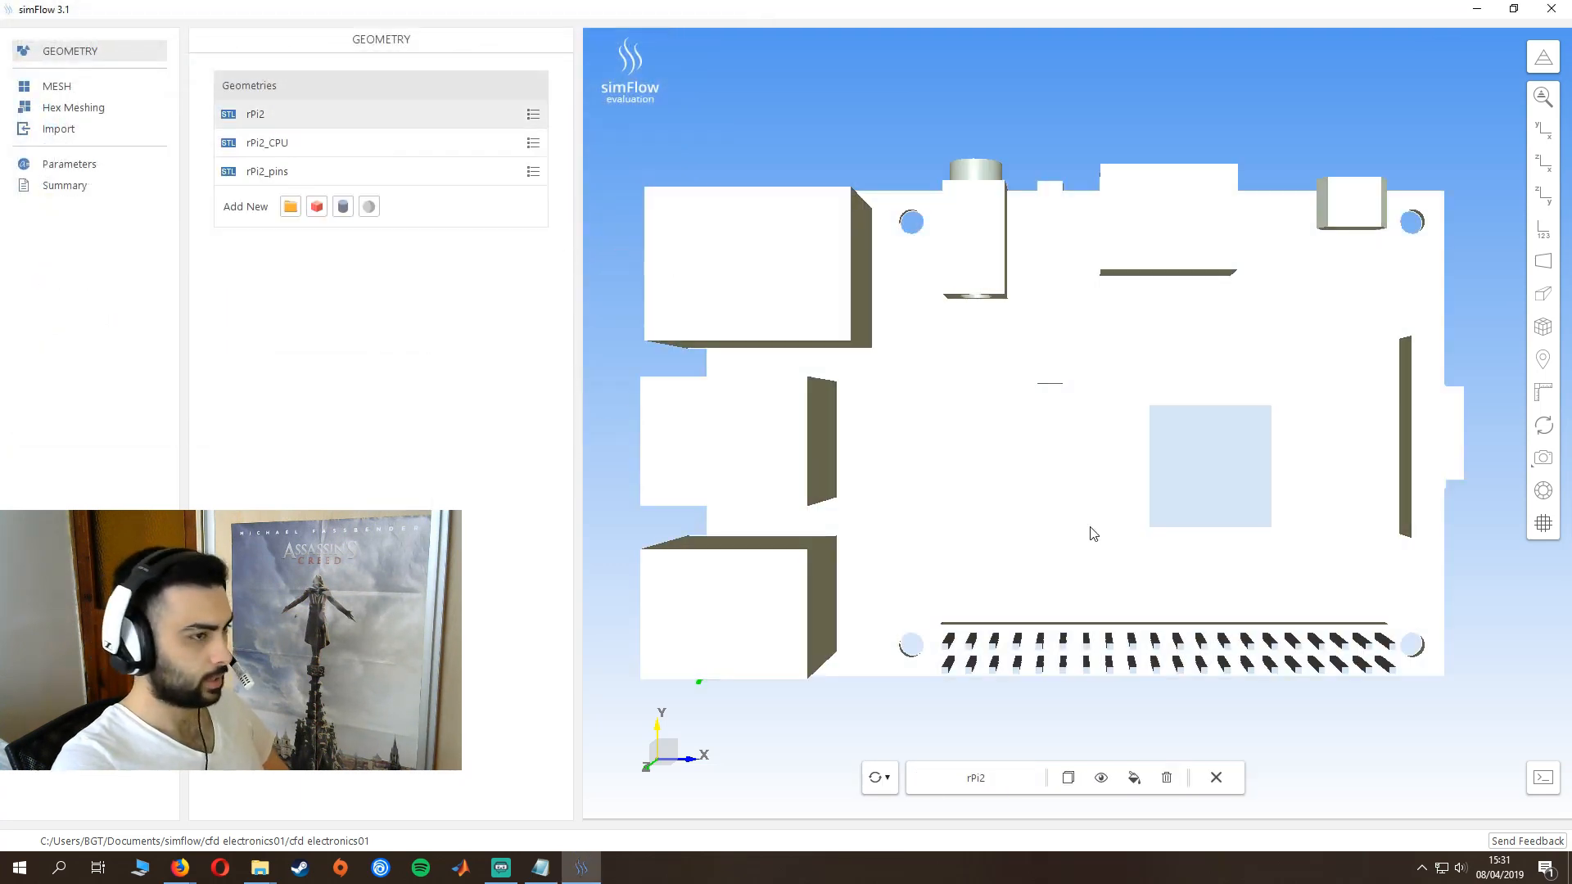
drag(1080, 530, 1077, 452)
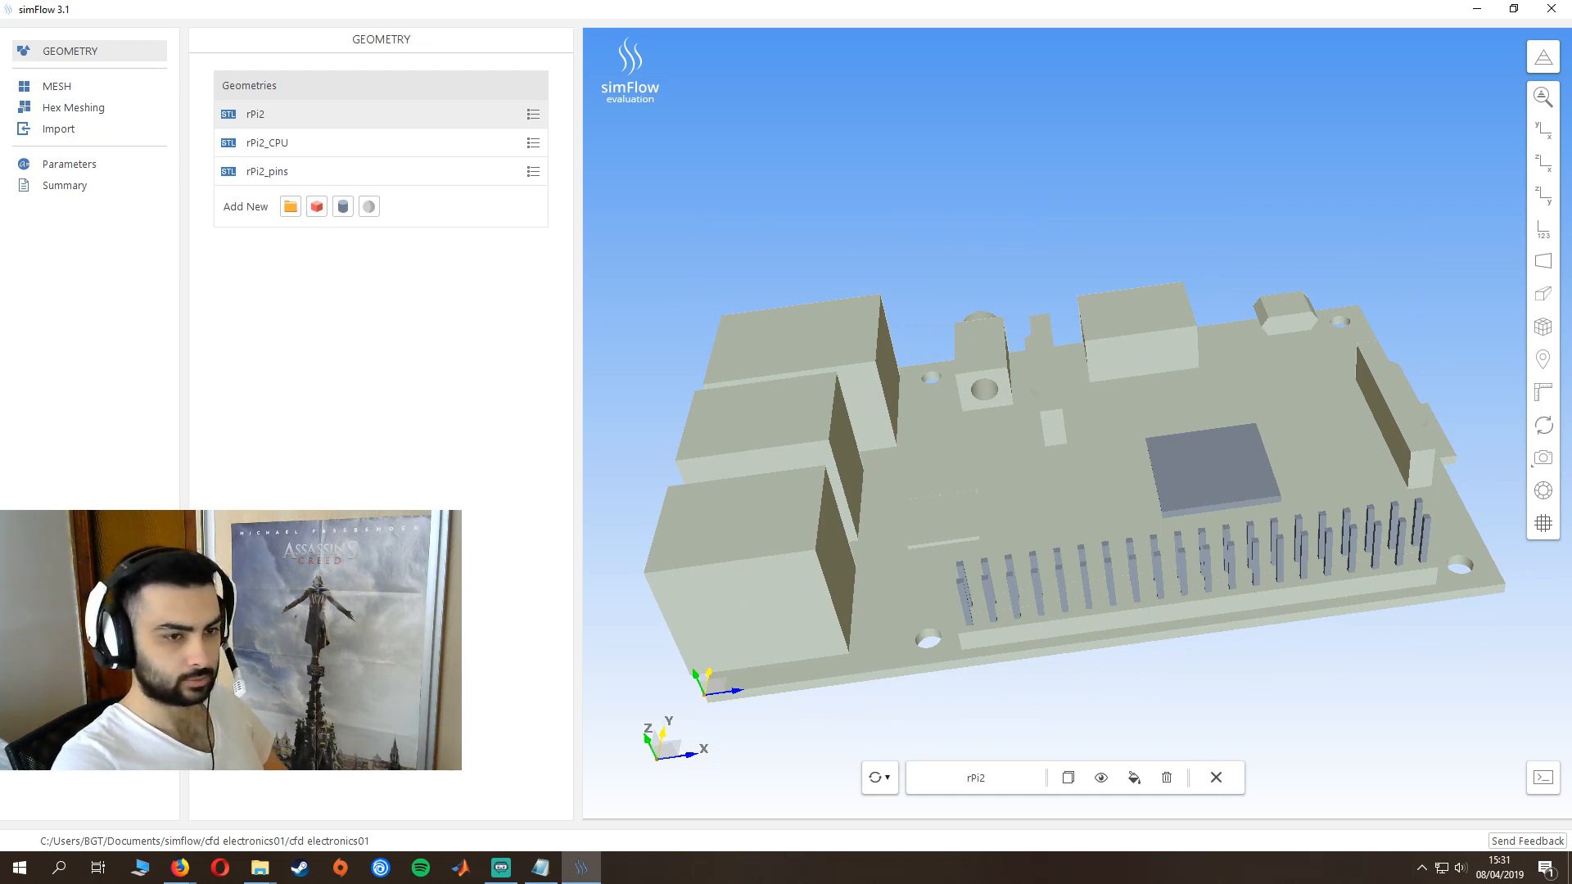
- Add a box geometry and name it "fan"
click(317, 206)
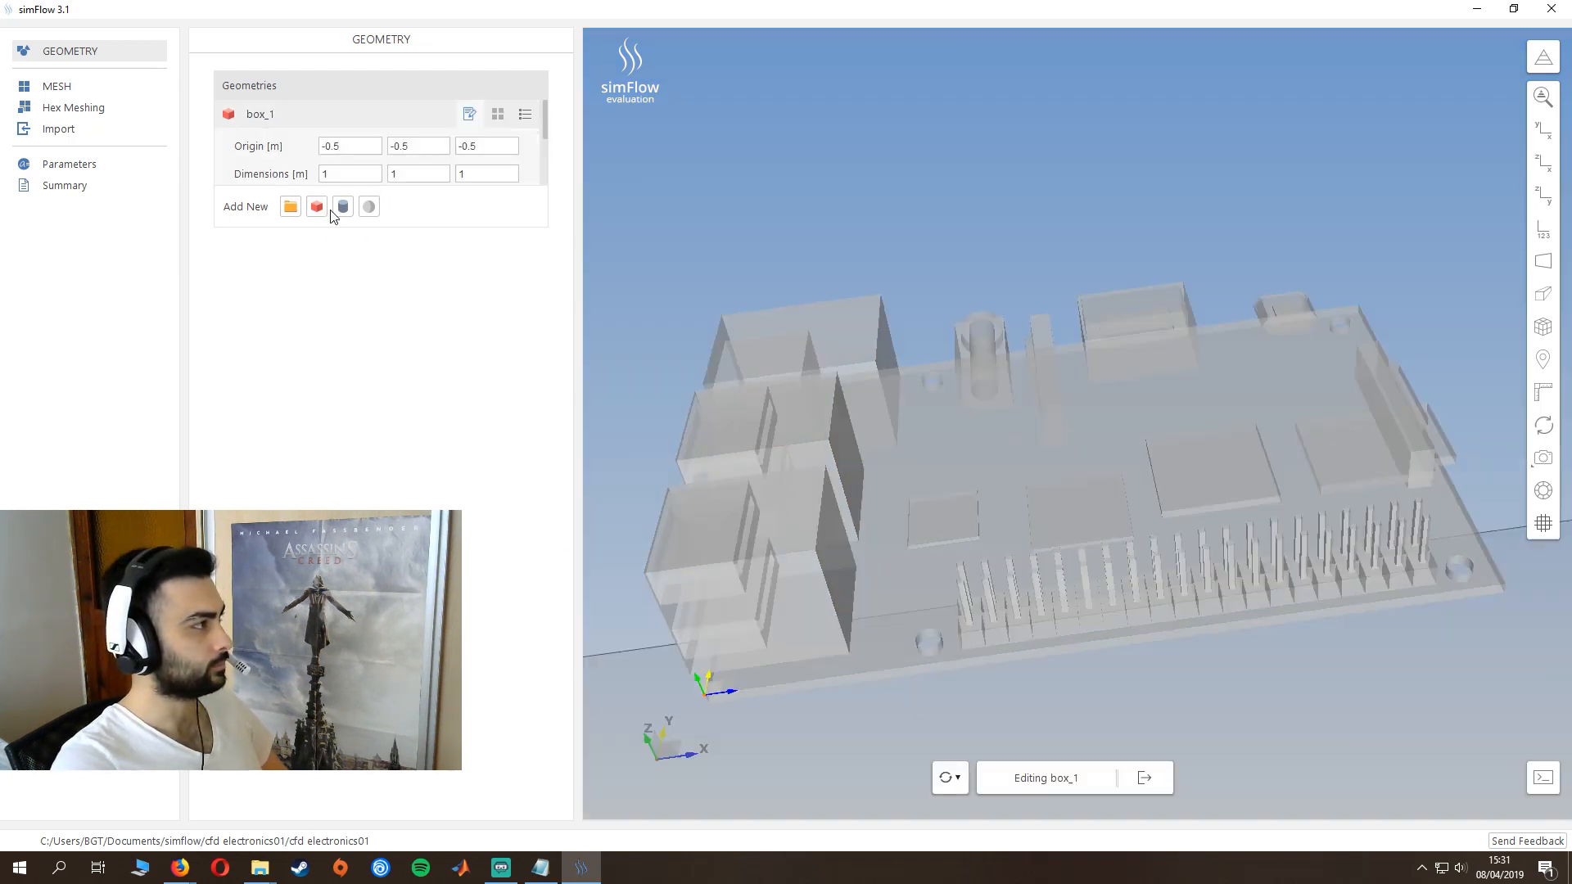
double_click(256, 114)
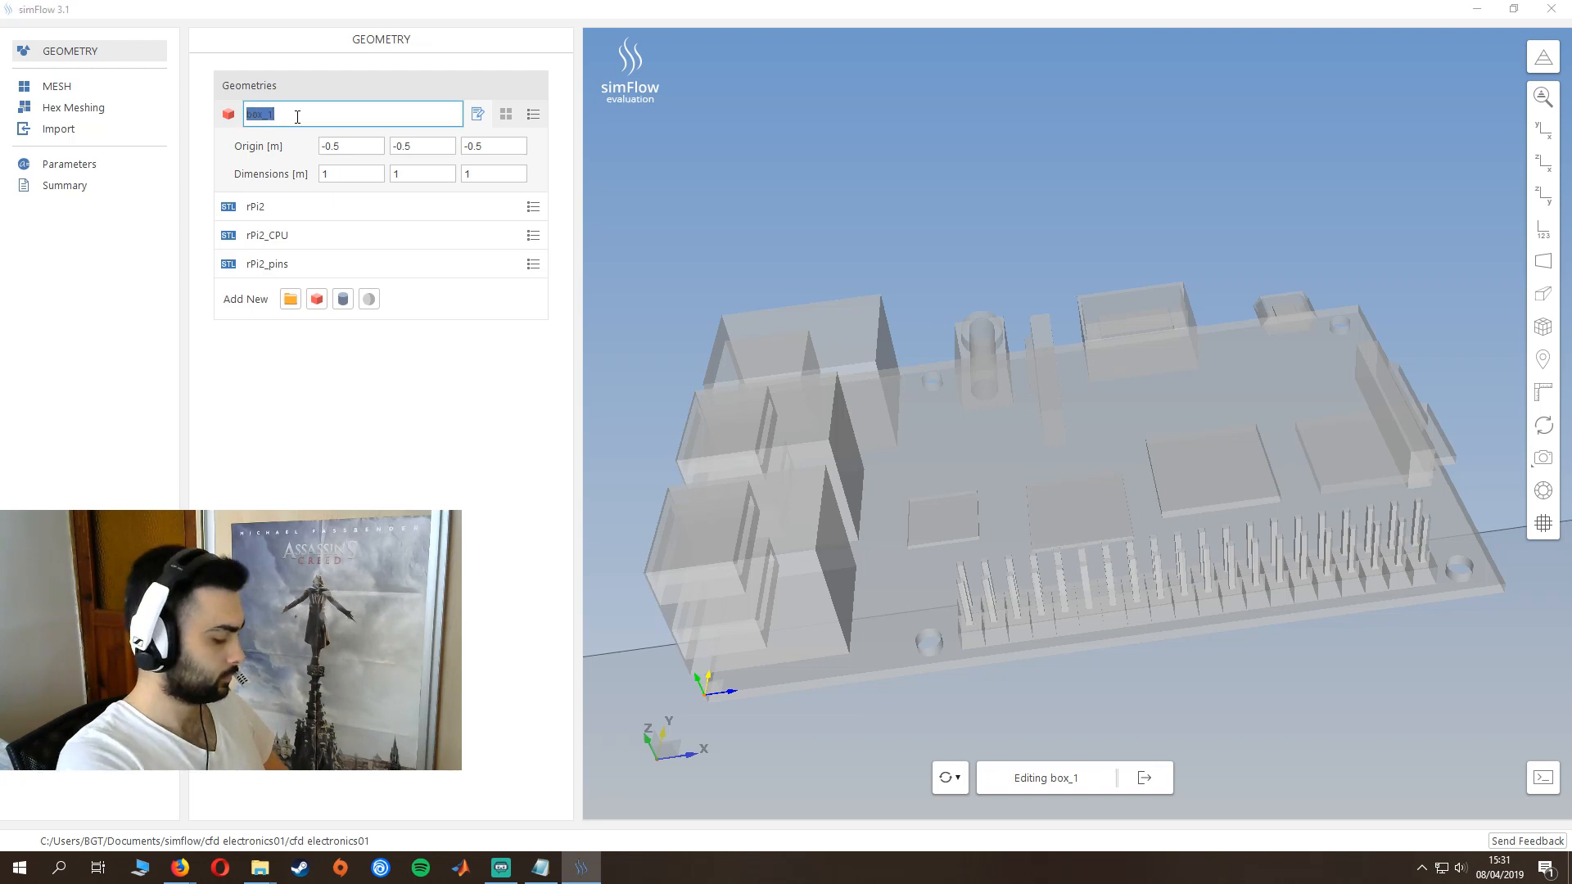
text(fan)
- Set the fan box's origin to 0.05, 0.016, 0.0115 m
click(347, 148)
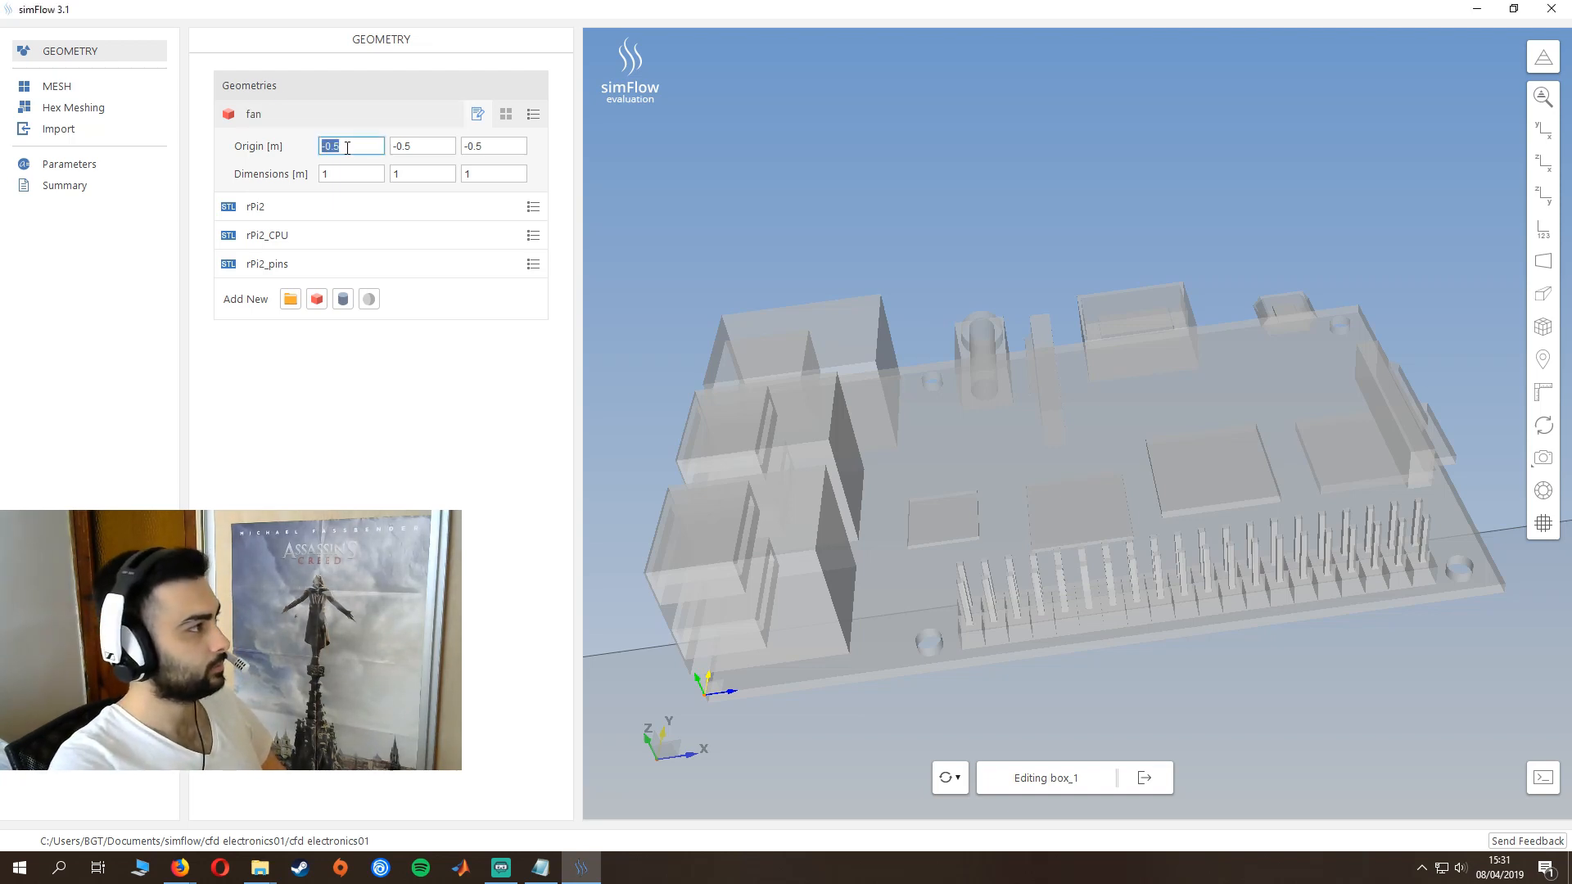
text(0)
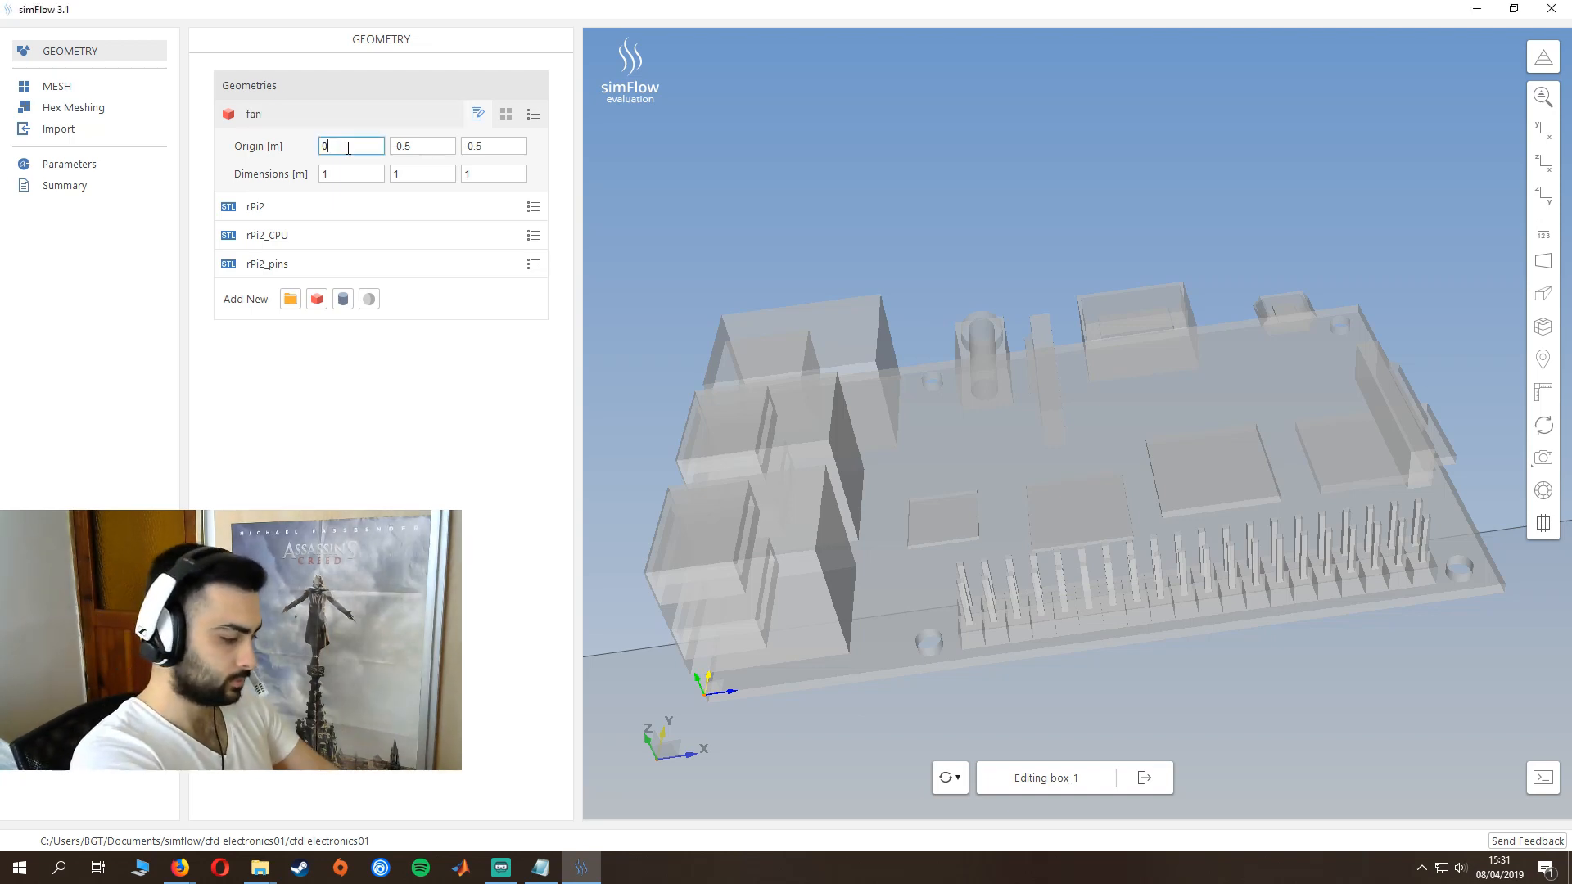
text(.05)
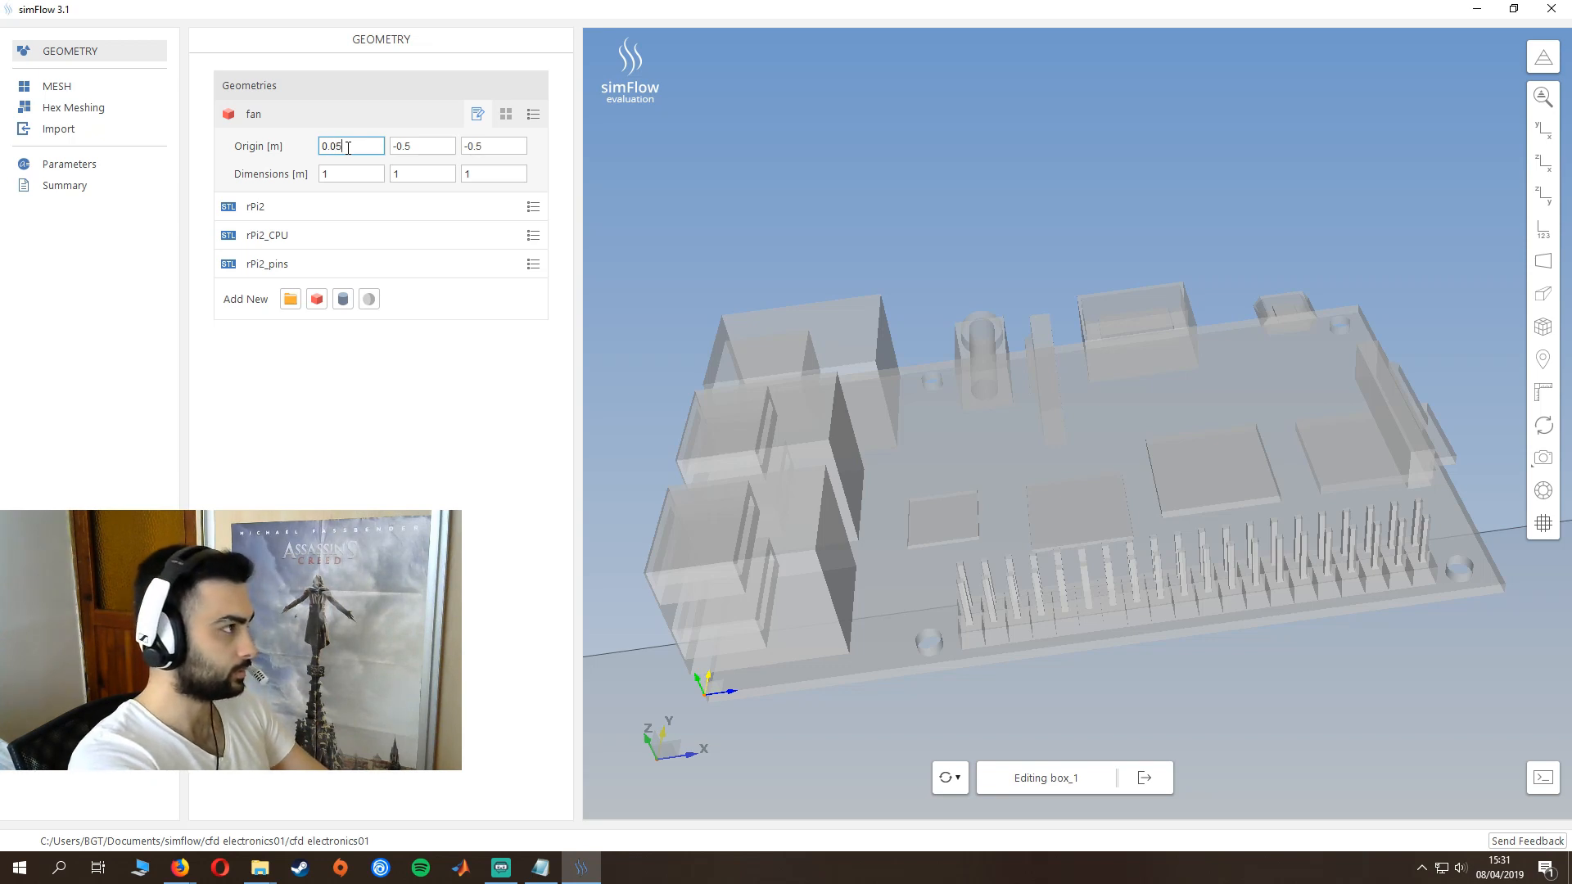
key(Tab)
text(0)
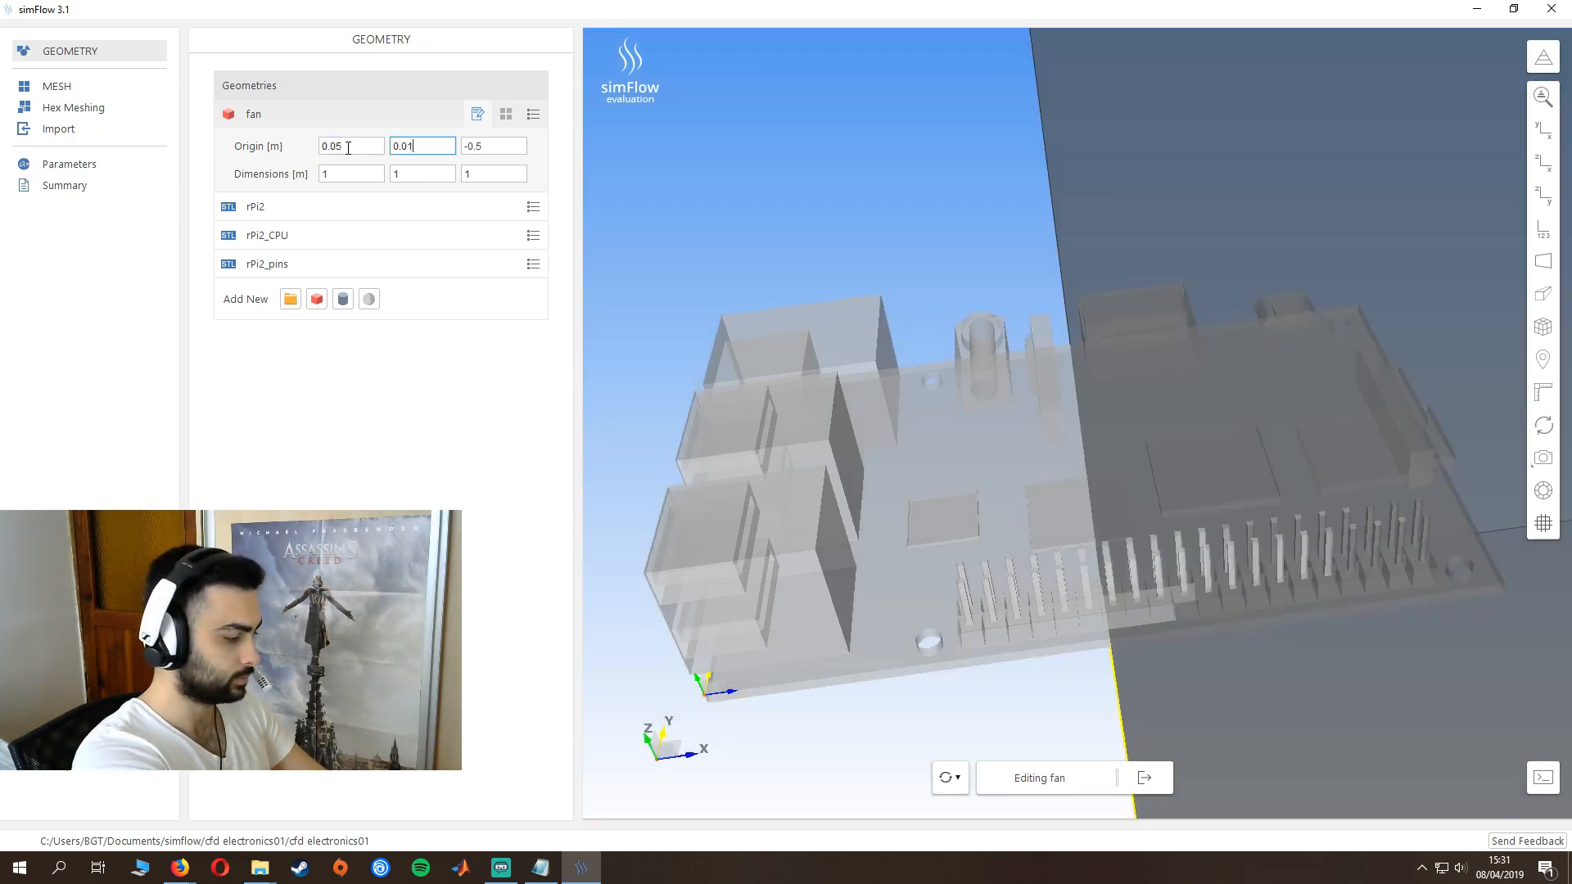
text(.016)
key(Tab)
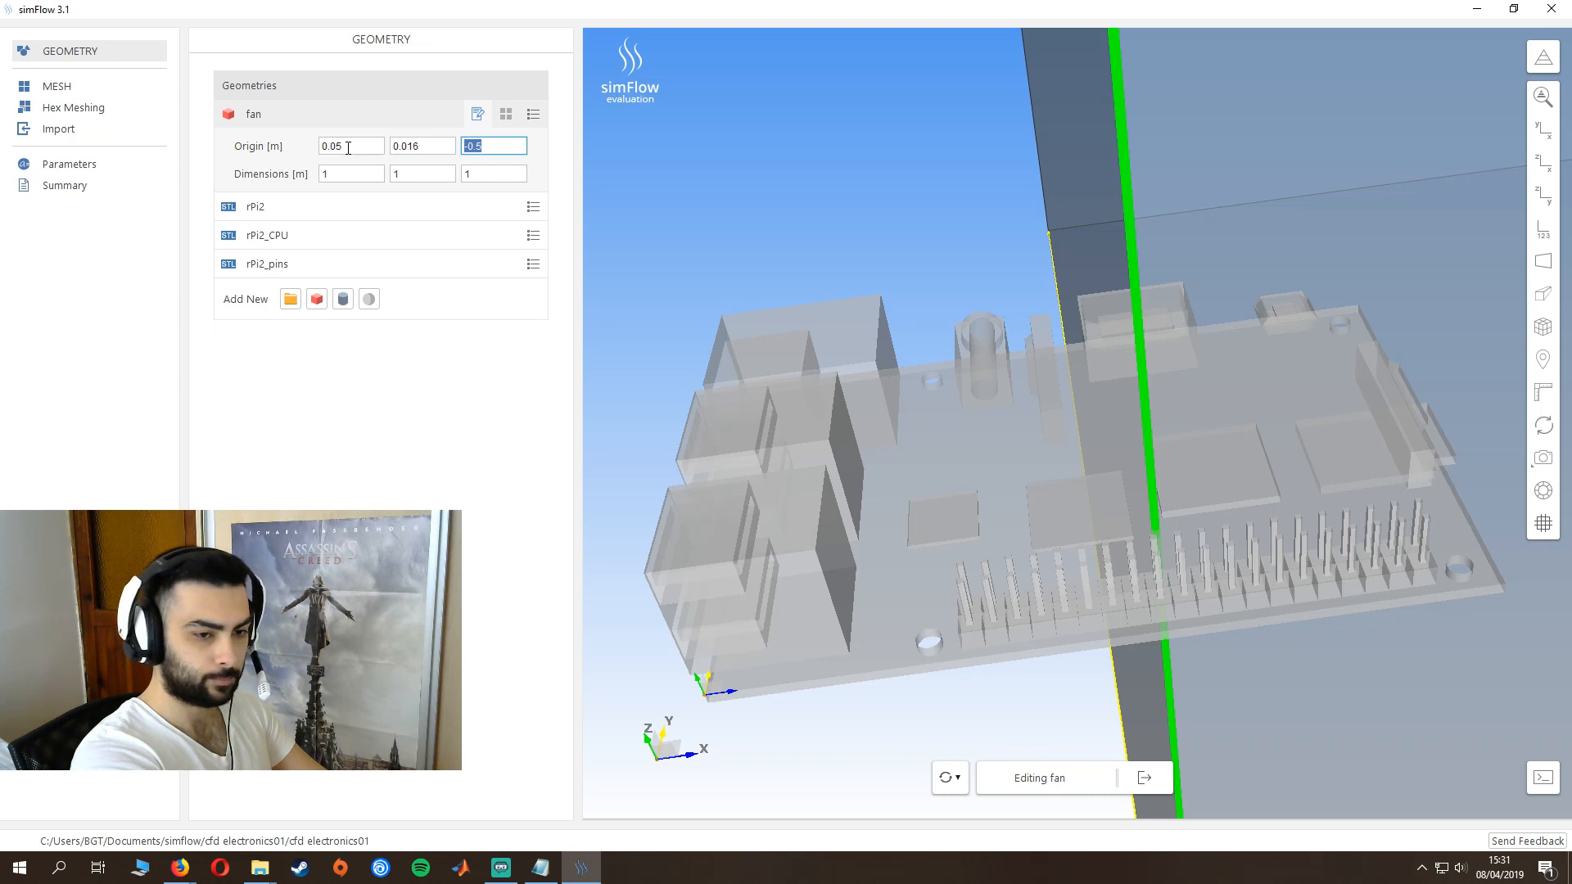
text(0.0115)
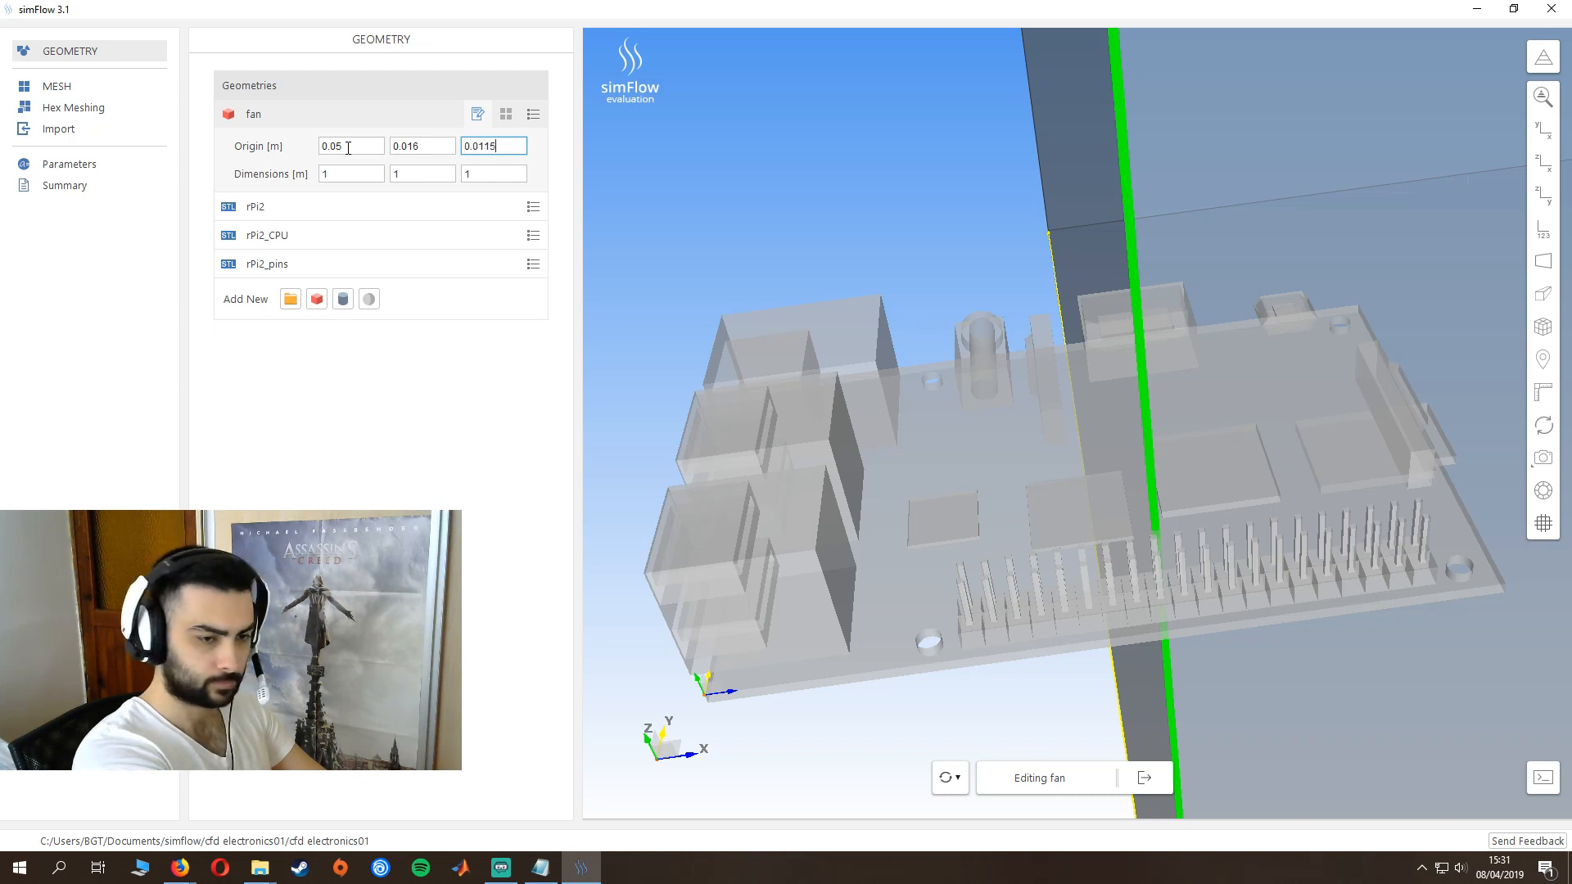
key(Tab)
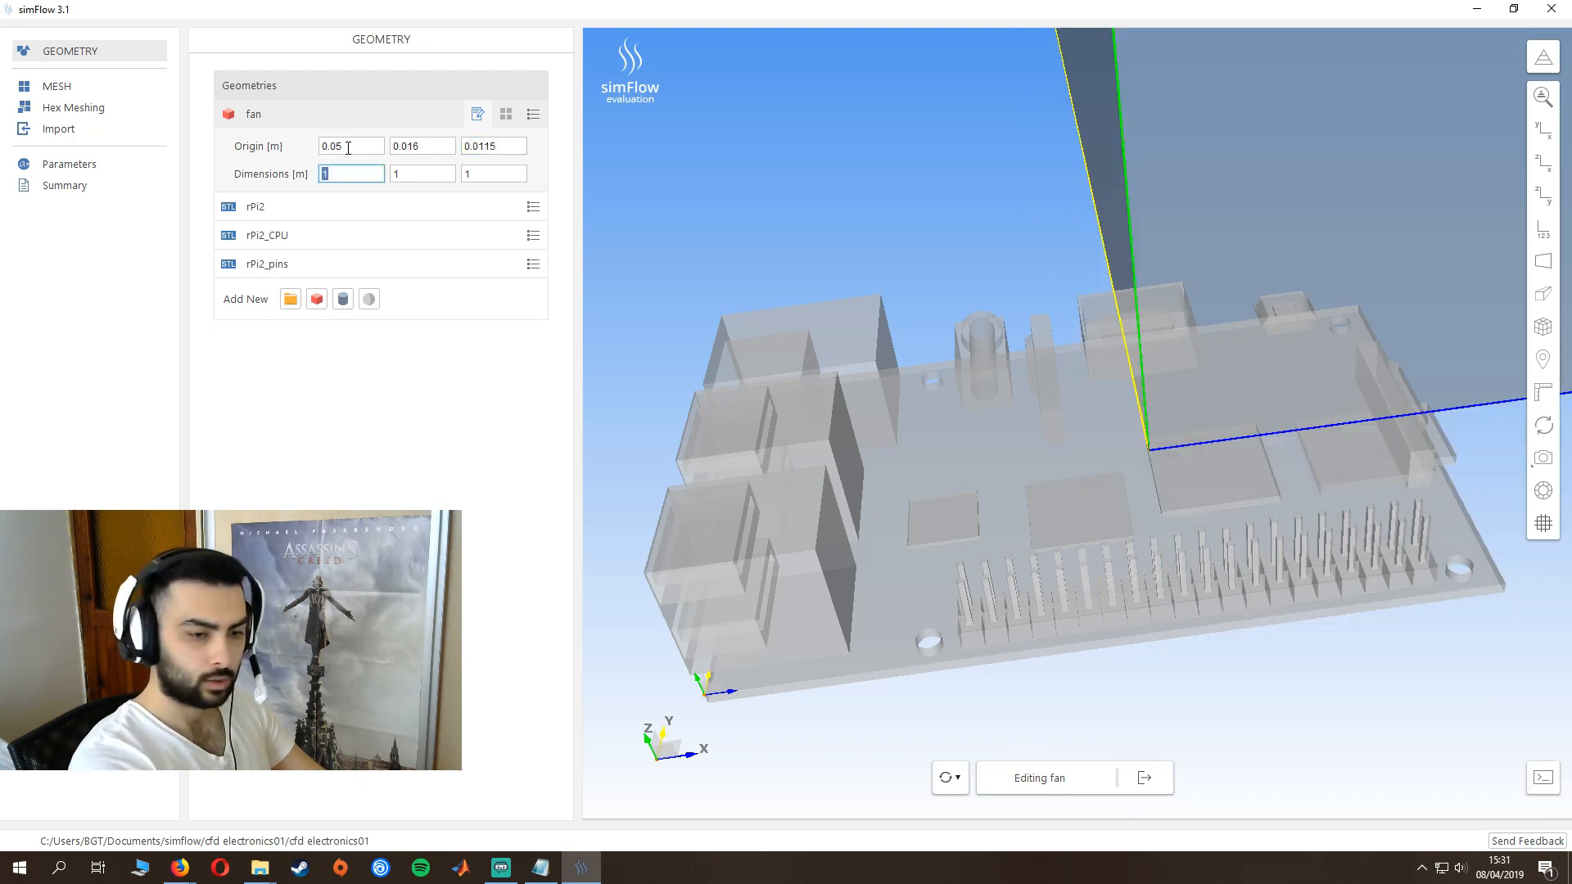
- Set the fan box's dimensions to 0.016, 0.016 and 4e-03 m
text(0.016)
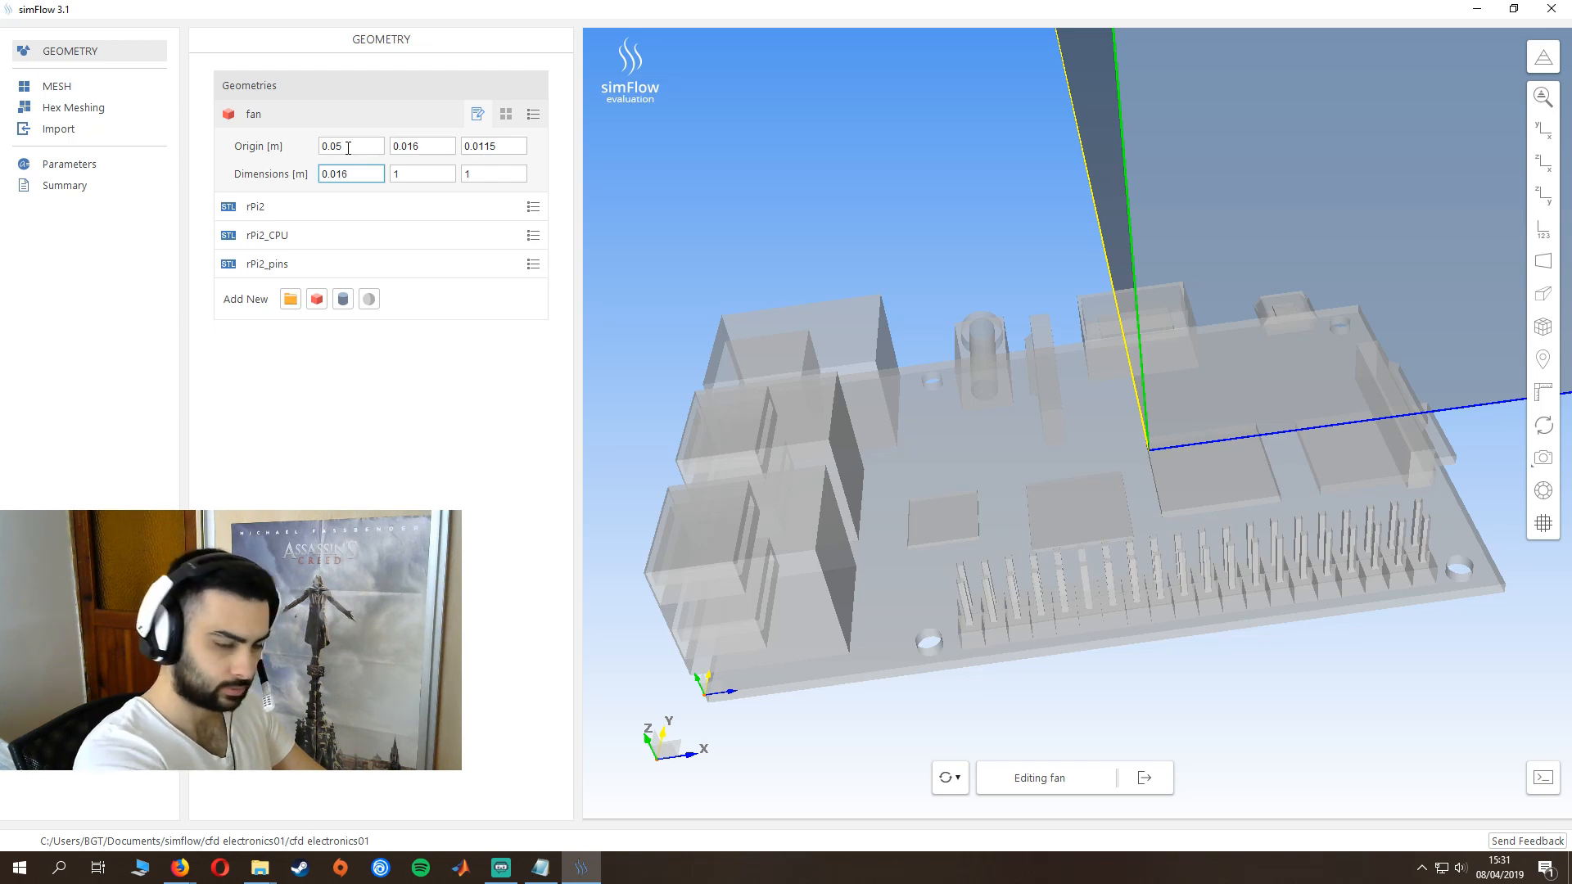
key(Tab)
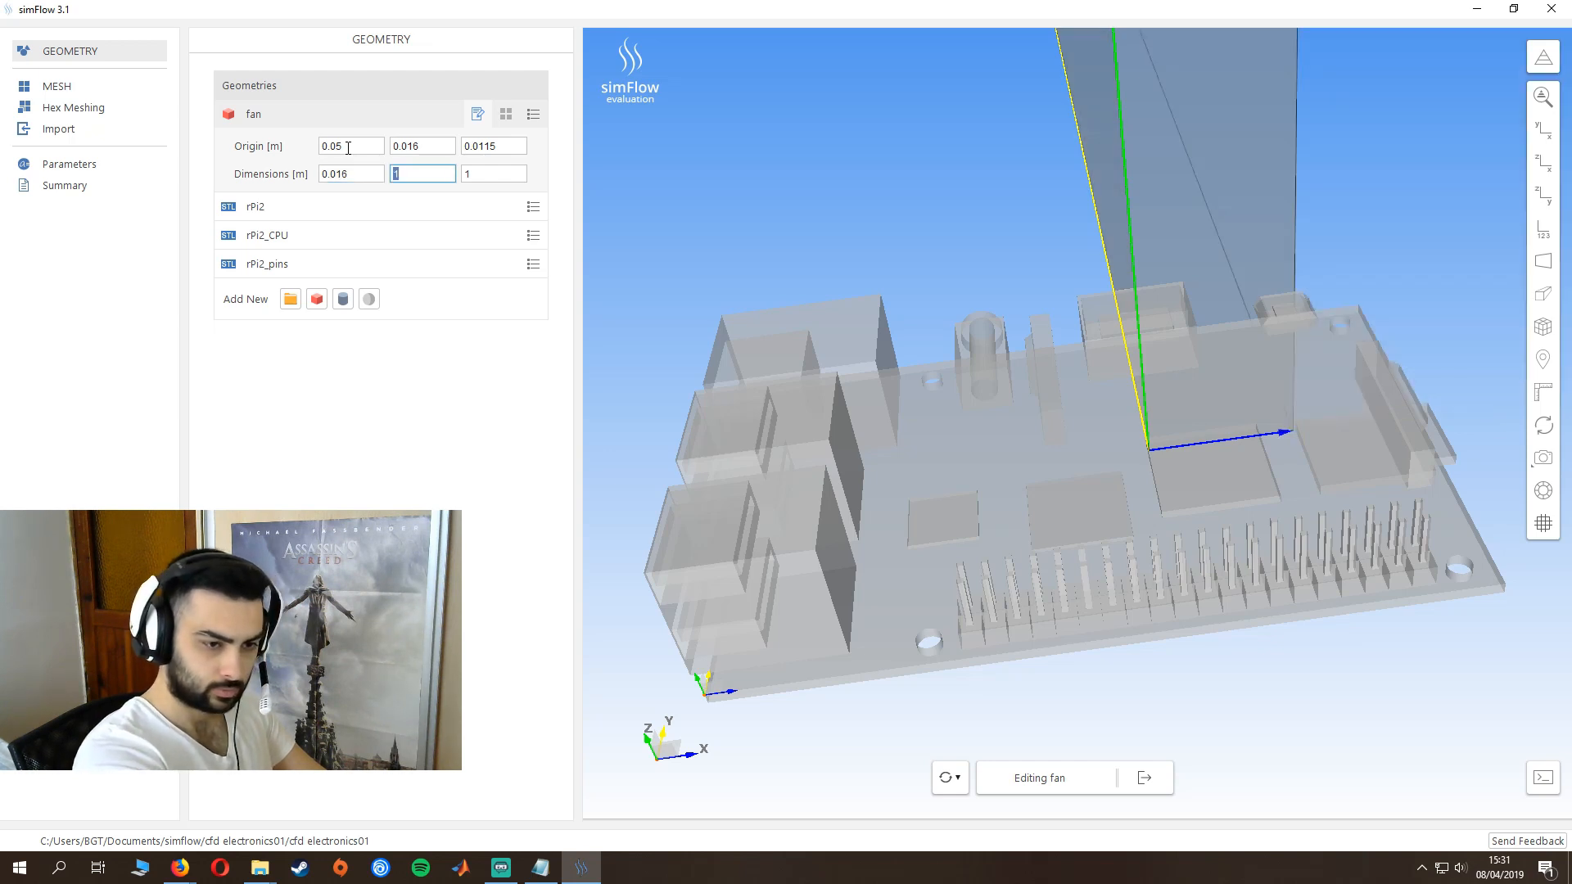
text(0.016)
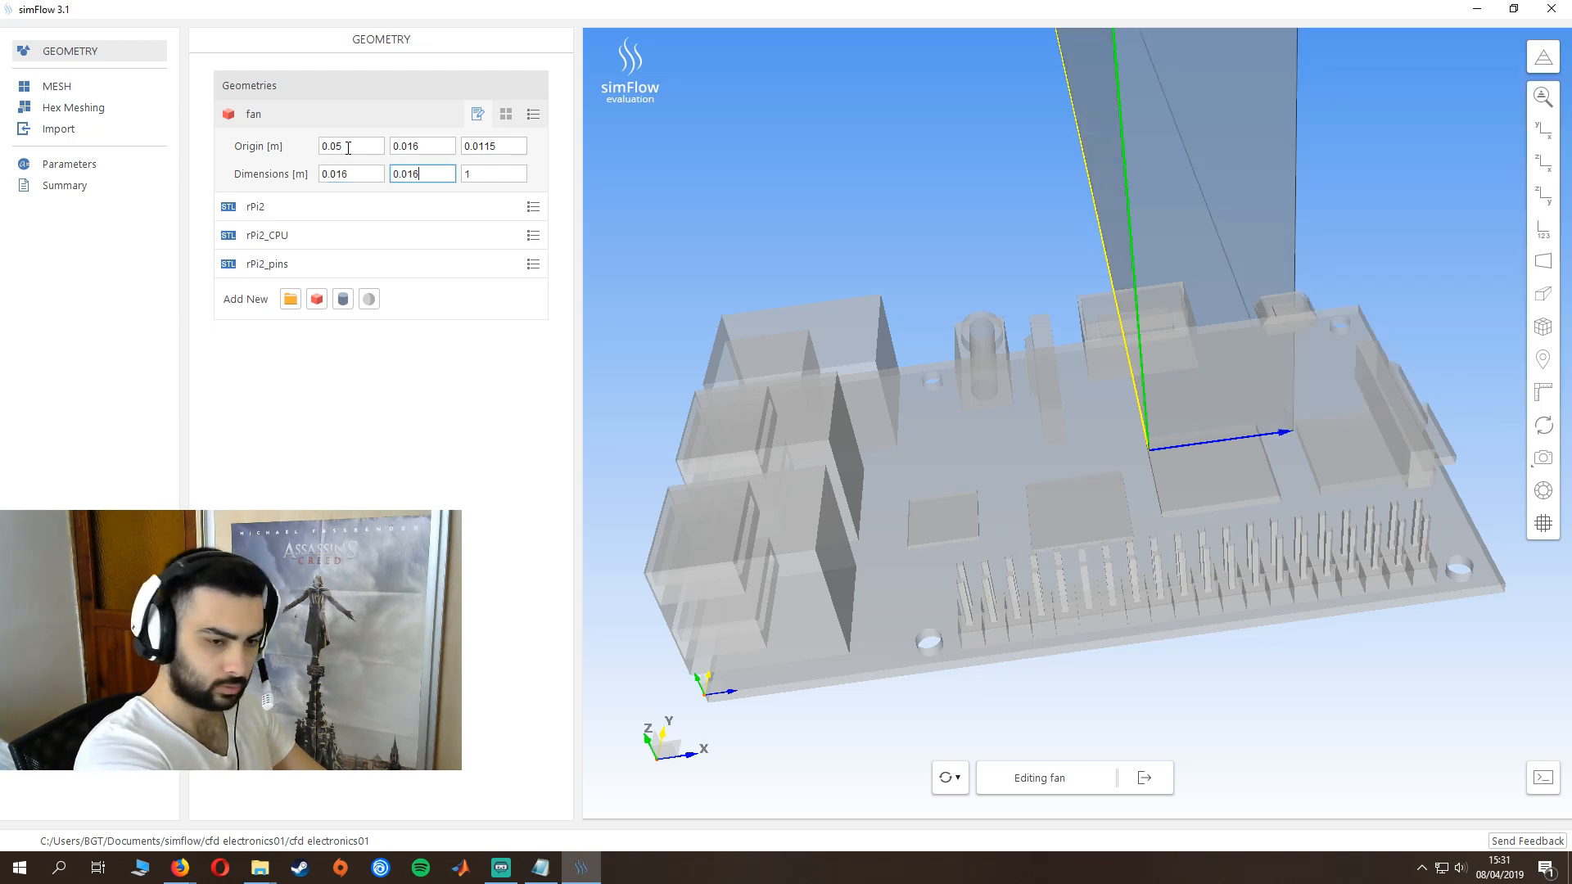
key(Tab)
text(4)
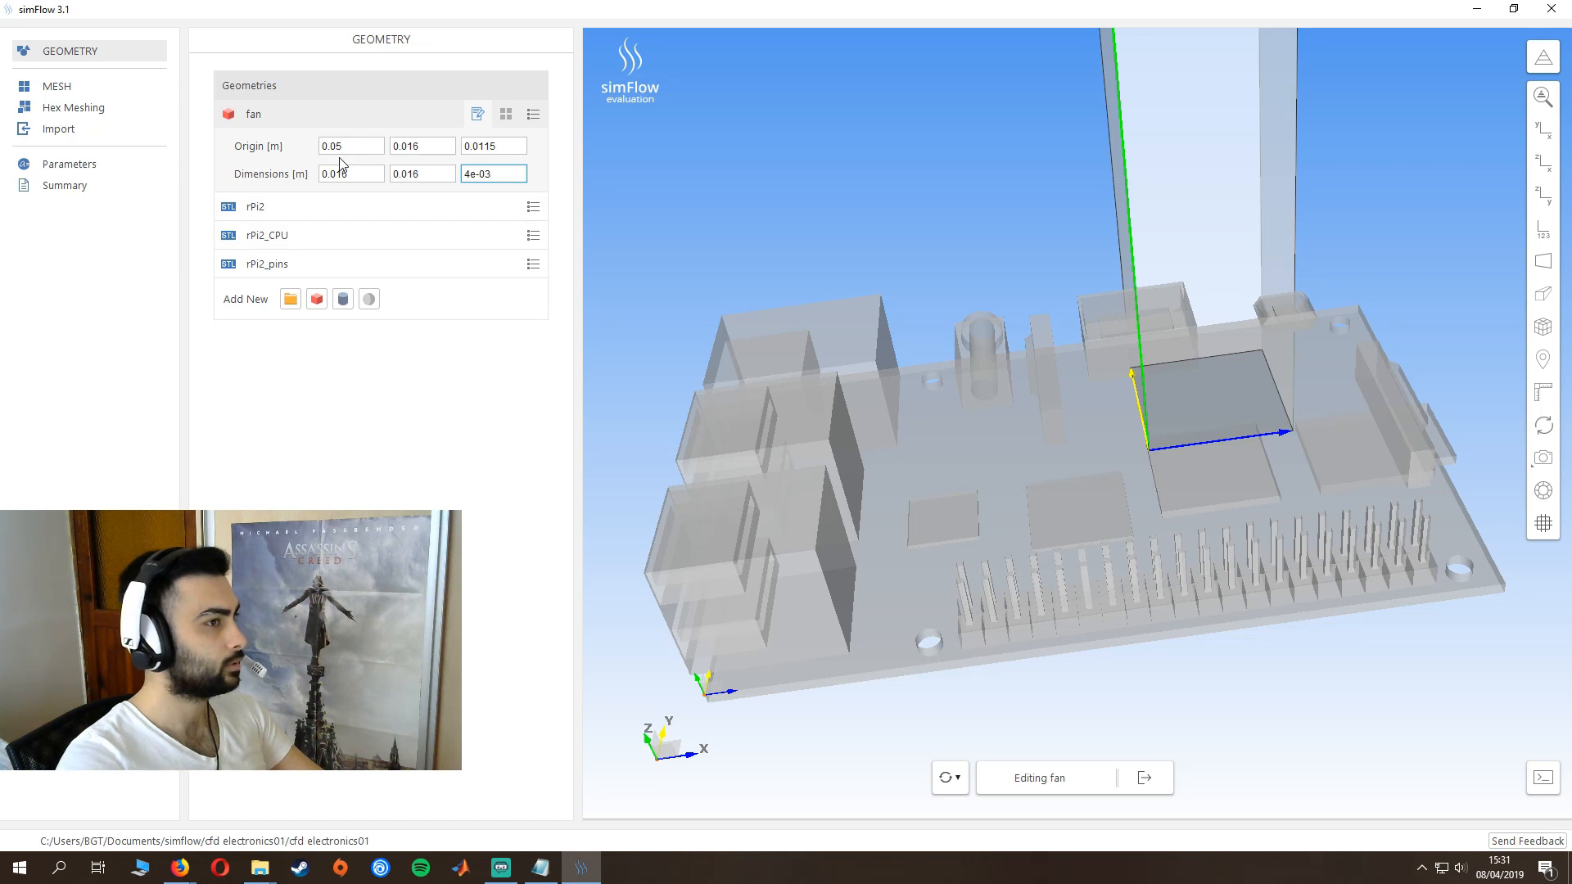
key(Return)
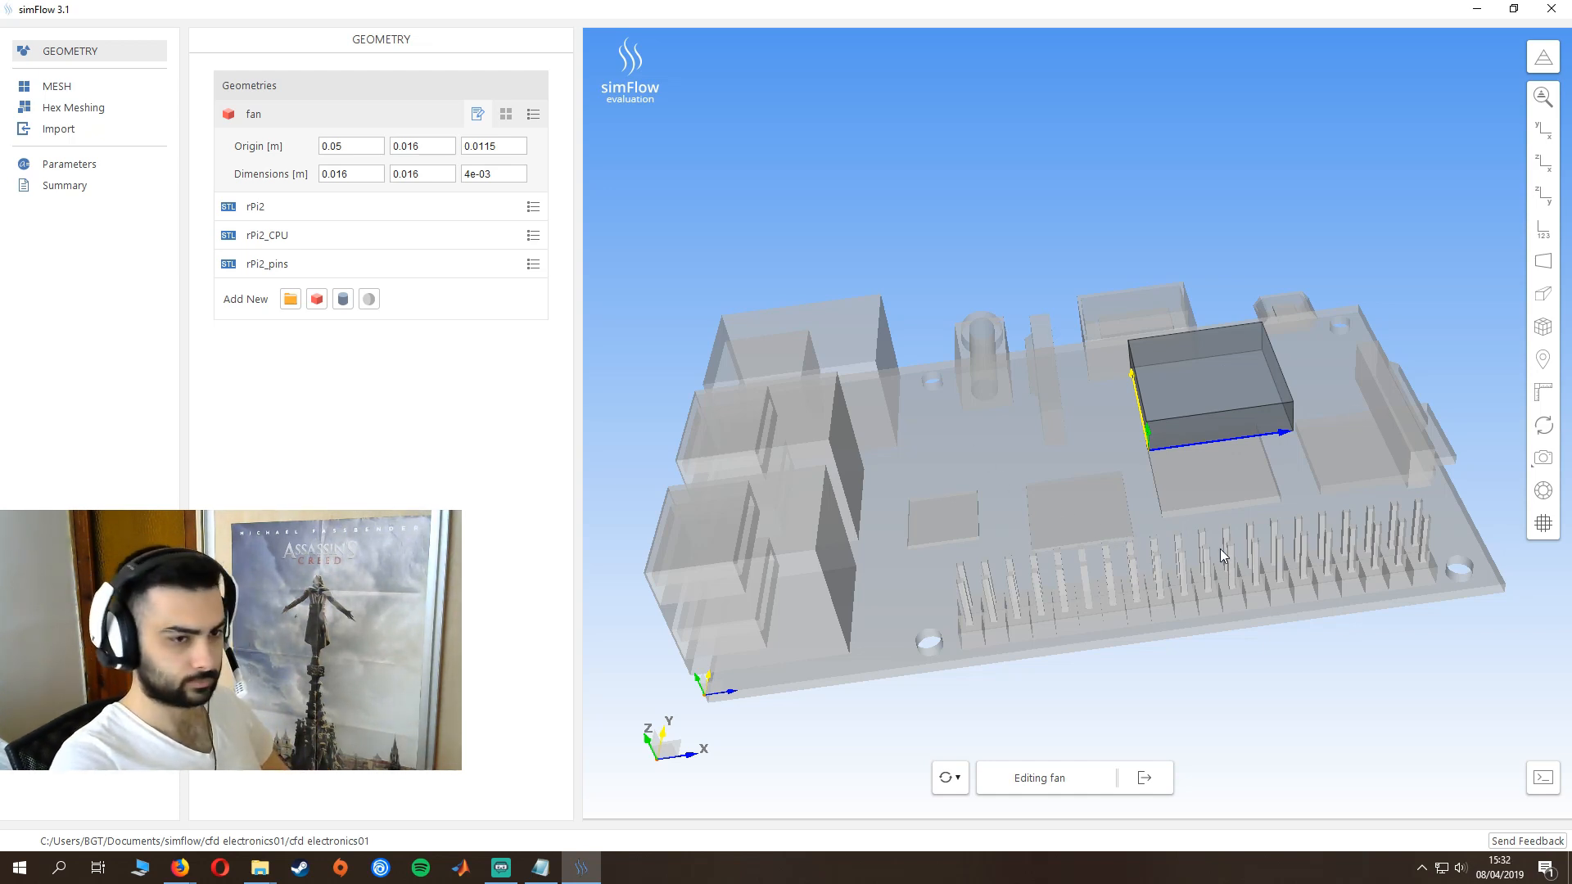
- Create a face group from the underside face of the fan box and name it "inlet"
middle_drag(1220, 550, 1252, 570)
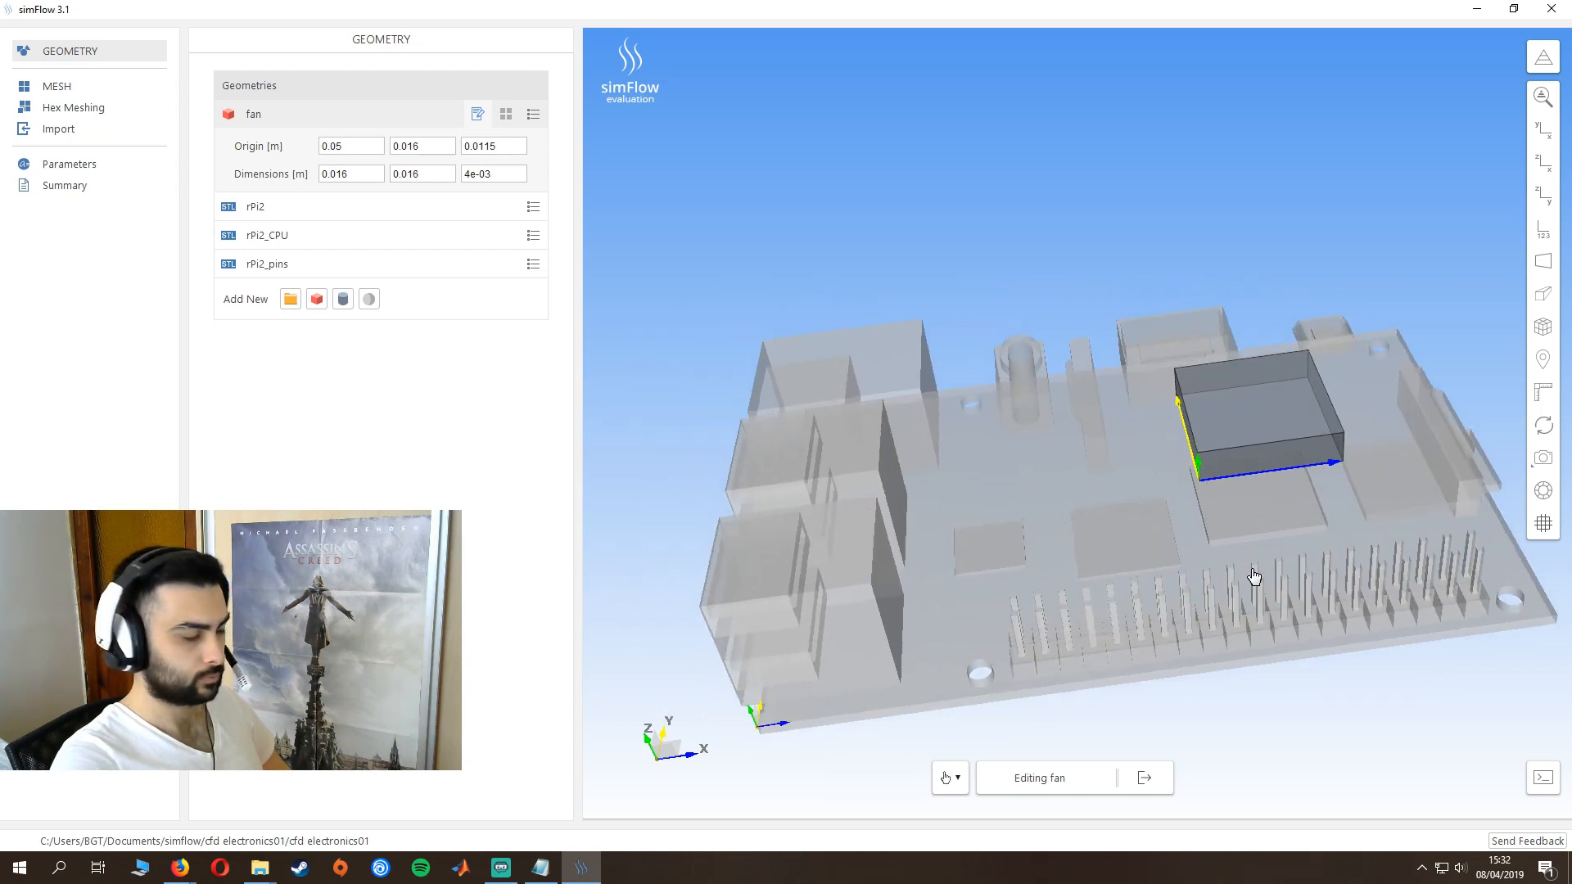
drag(1249, 583, 1145, 536)
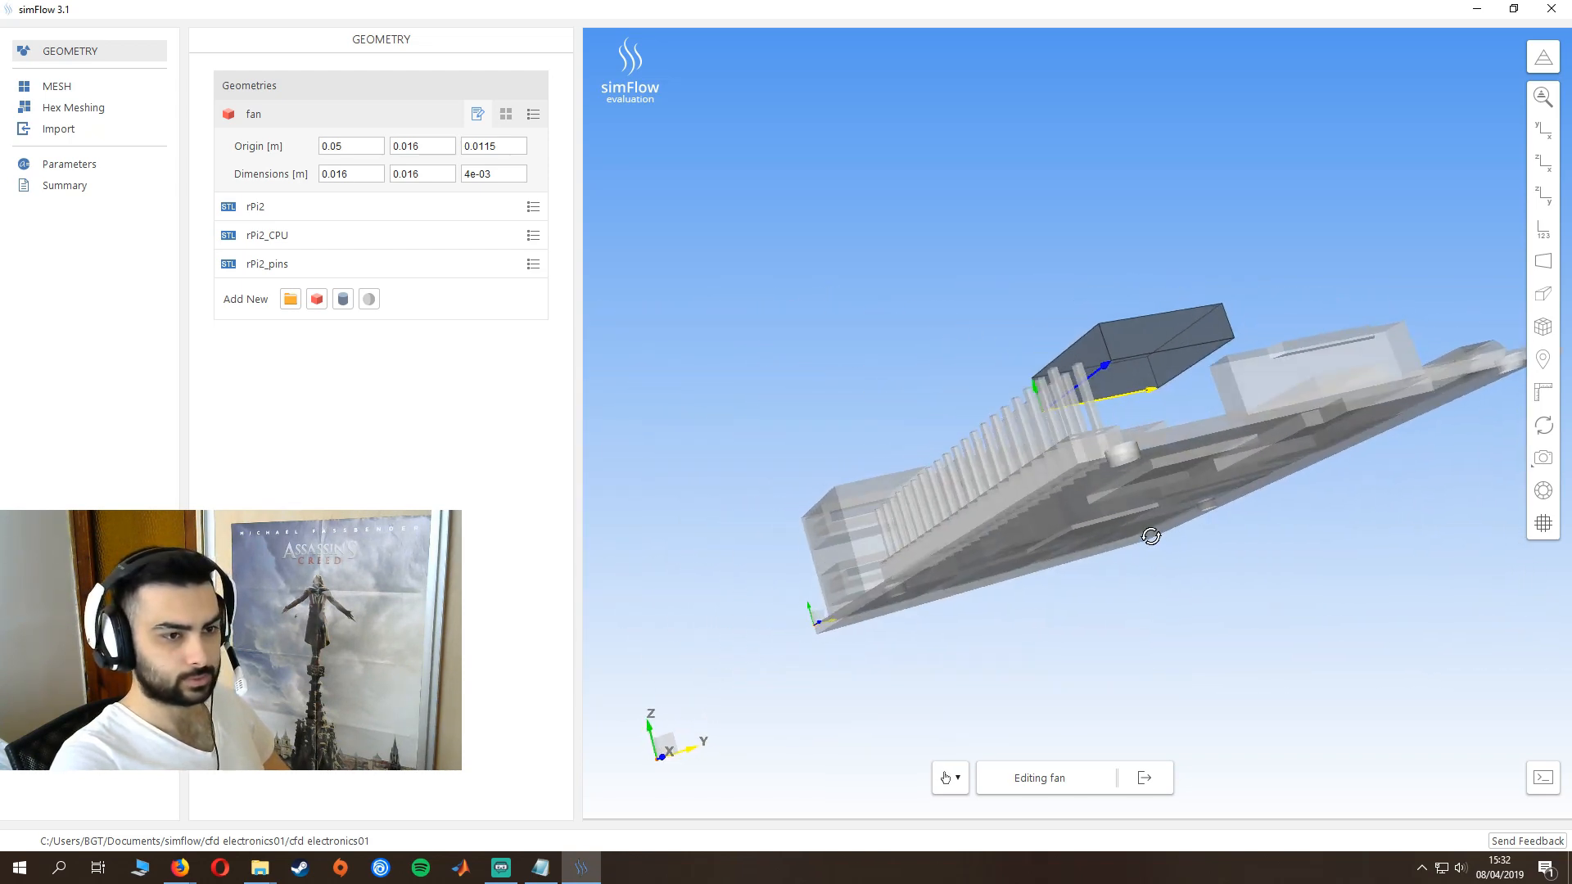
click(505, 115)
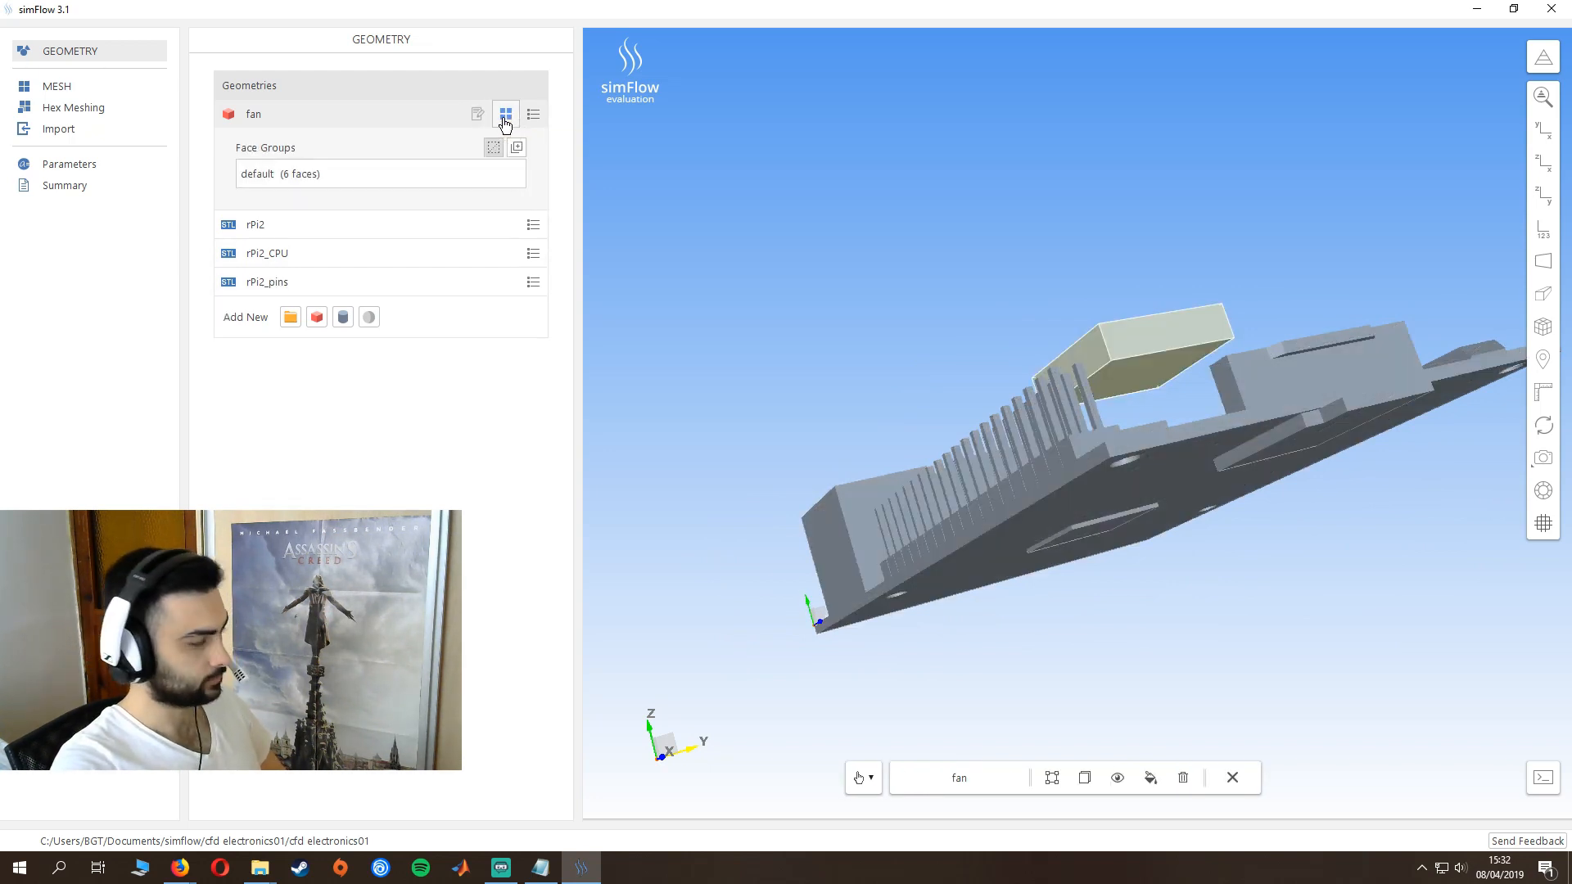
click(1135, 380)
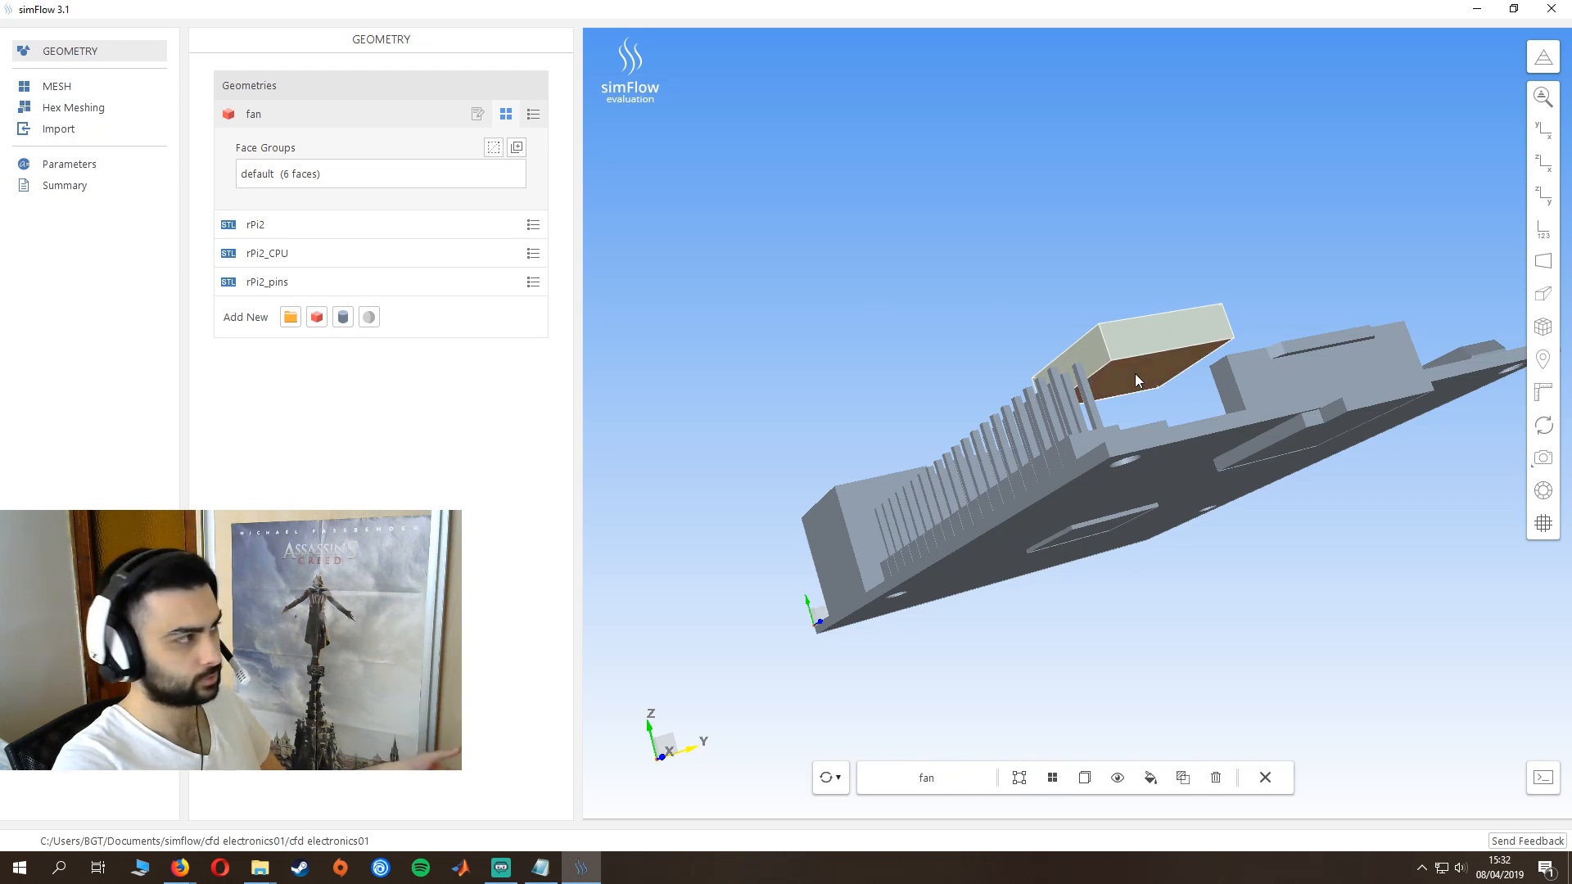
click(516, 148)
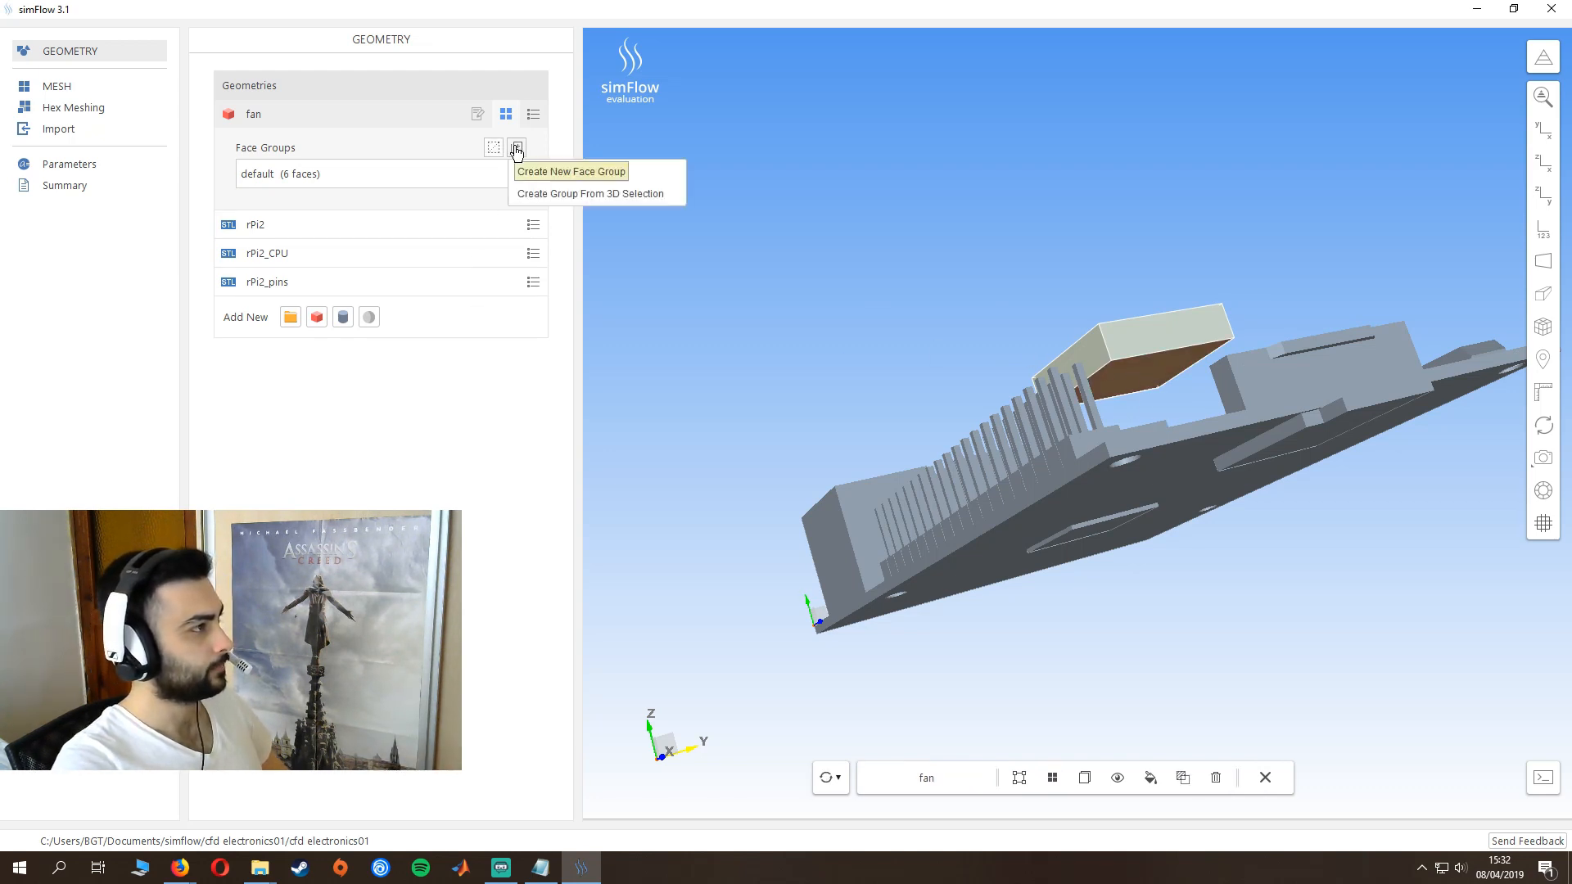
click(565, 194)
double_click(262, 203)
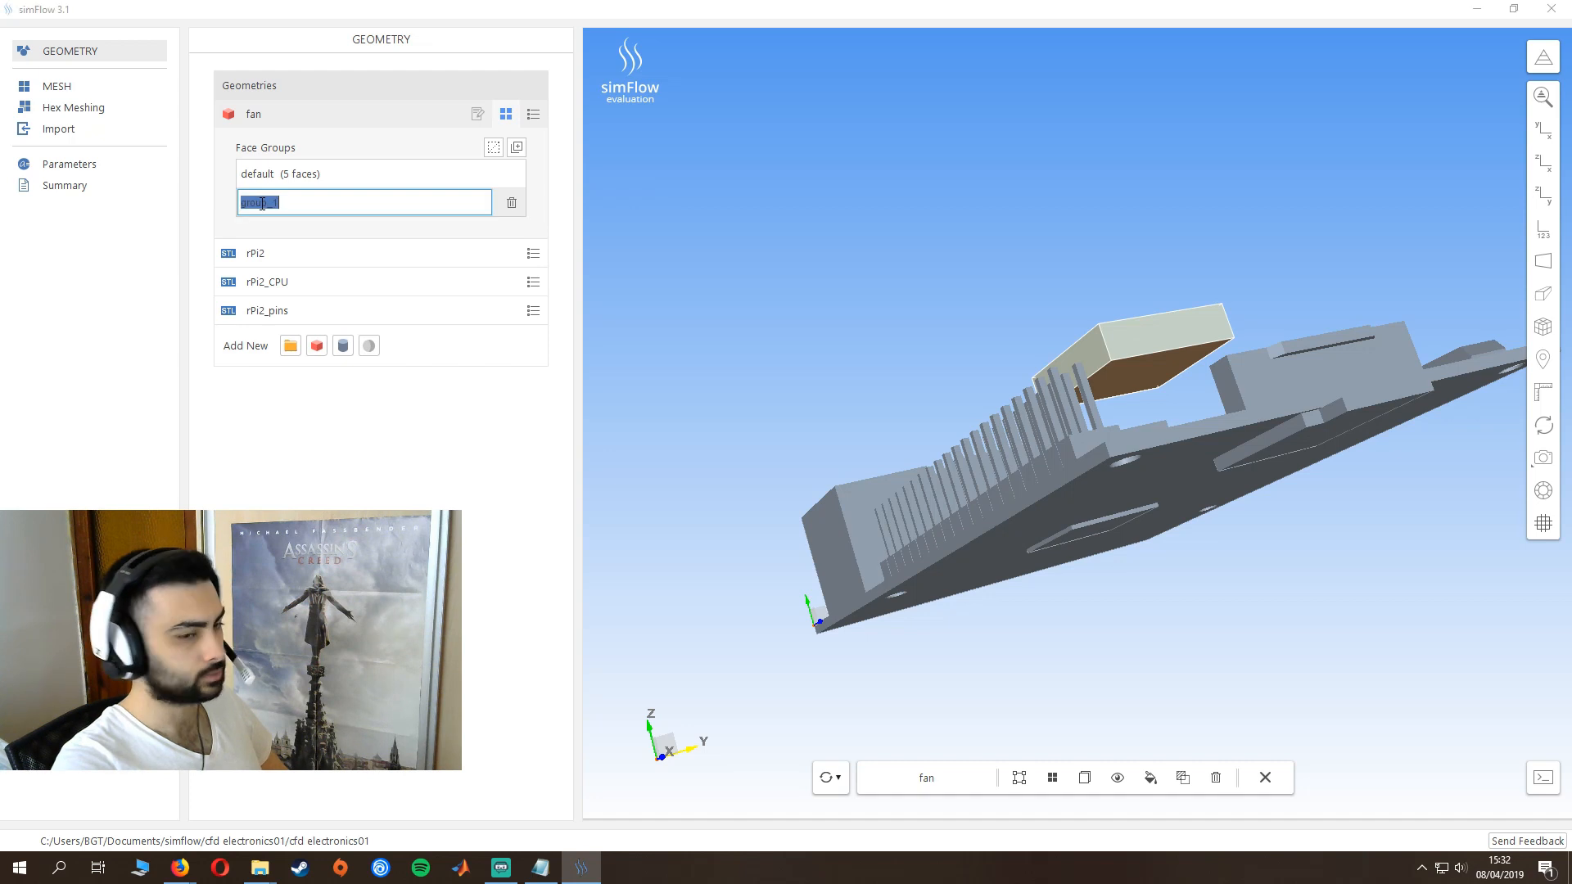
text(inlet)
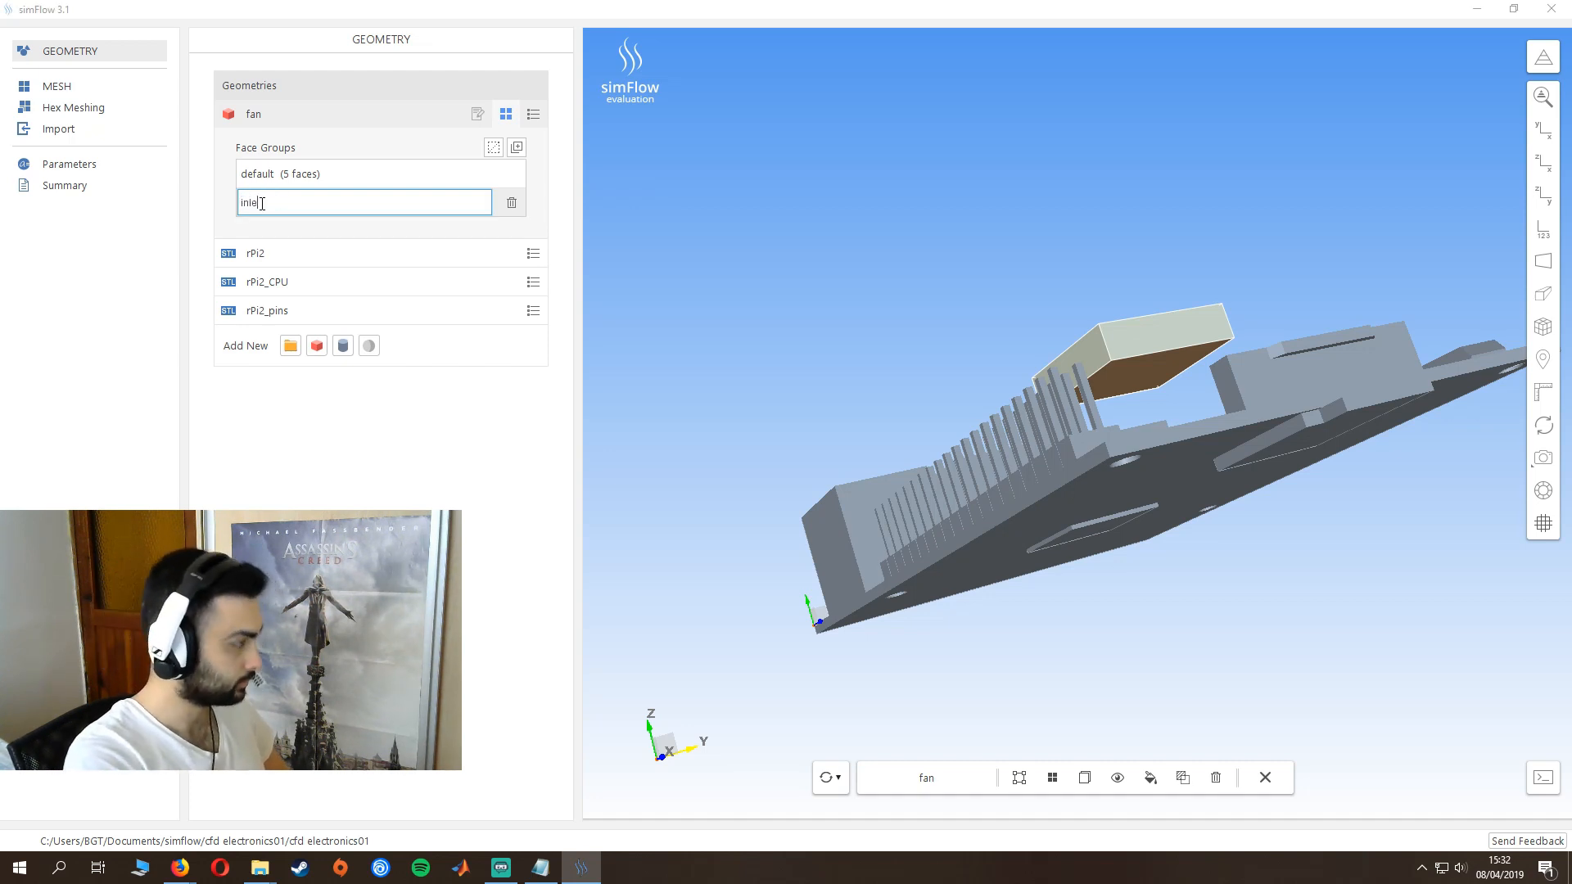
key(Return)
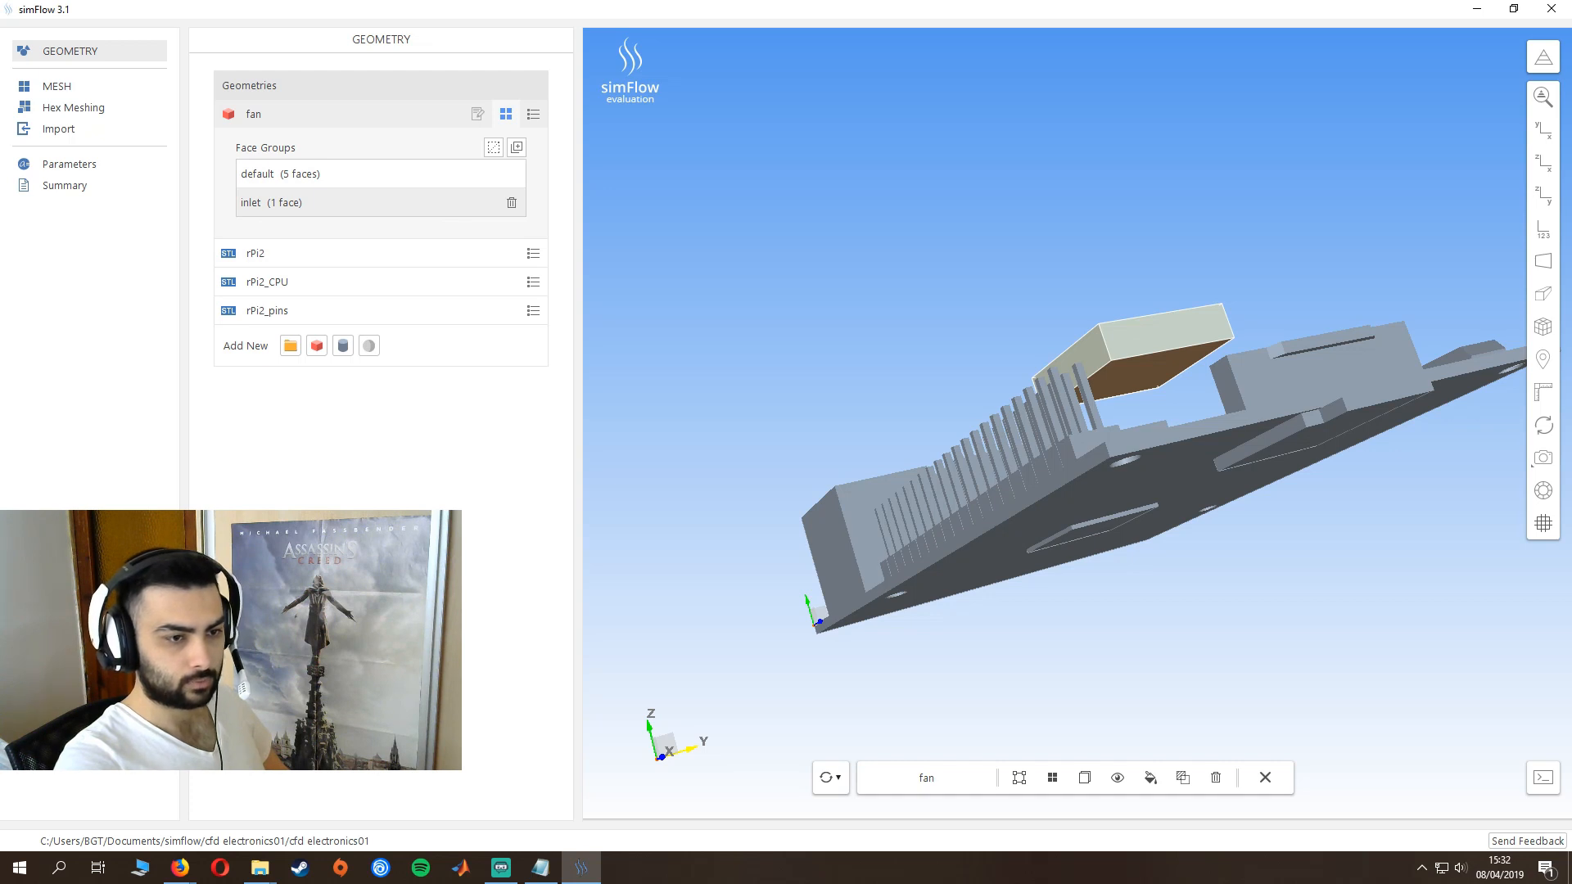
- Add a second box geometry and name it "outlet_tool"
click(317, 349)
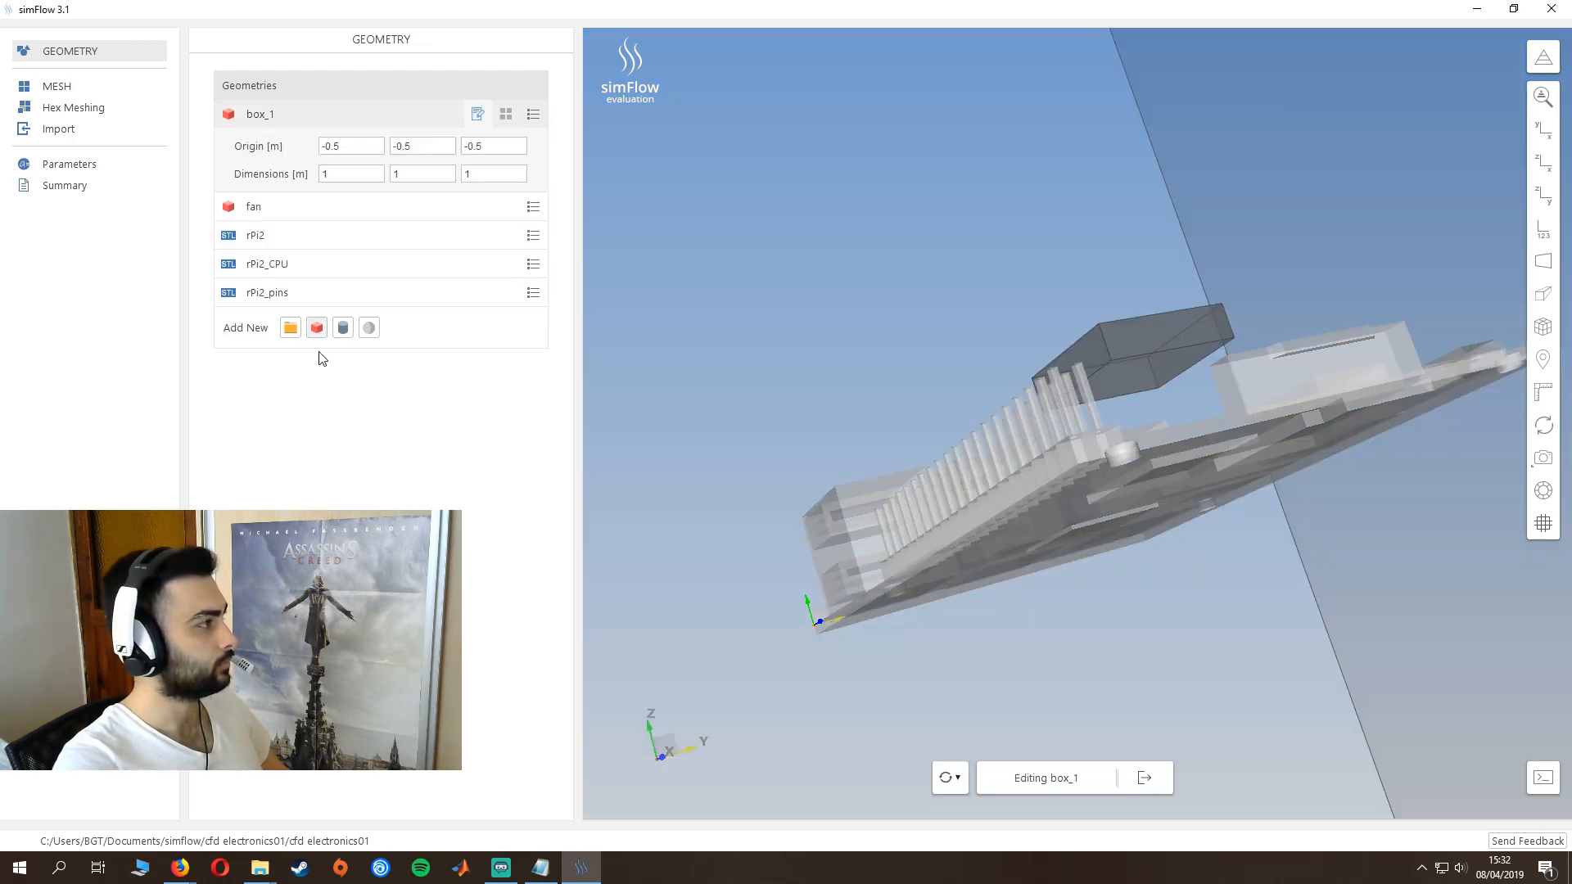
double_click(268, 115)
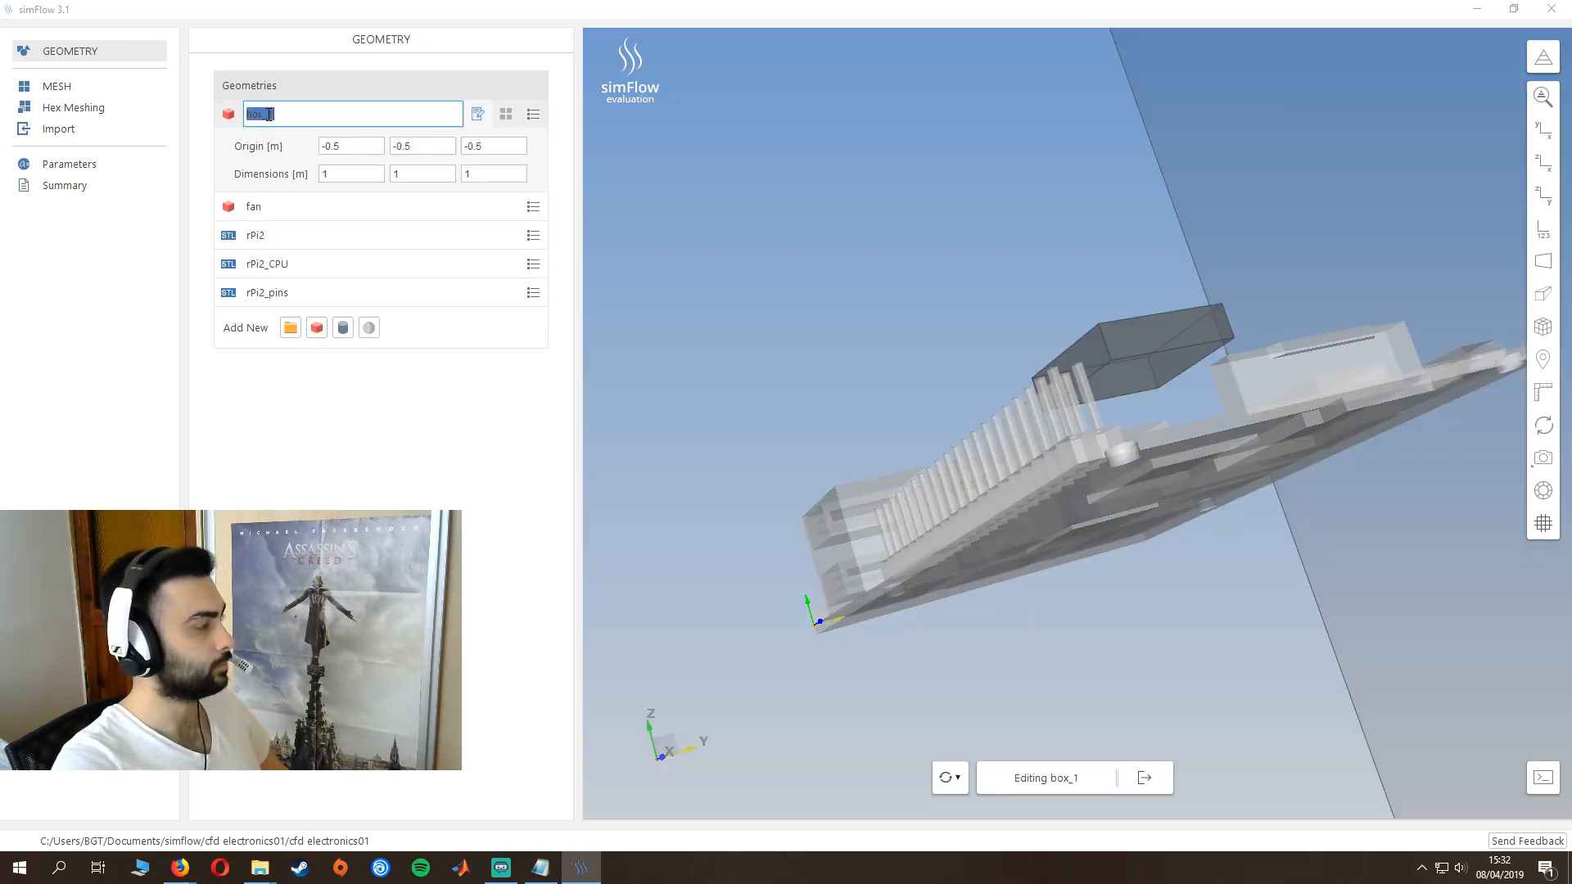
text(outlet_)
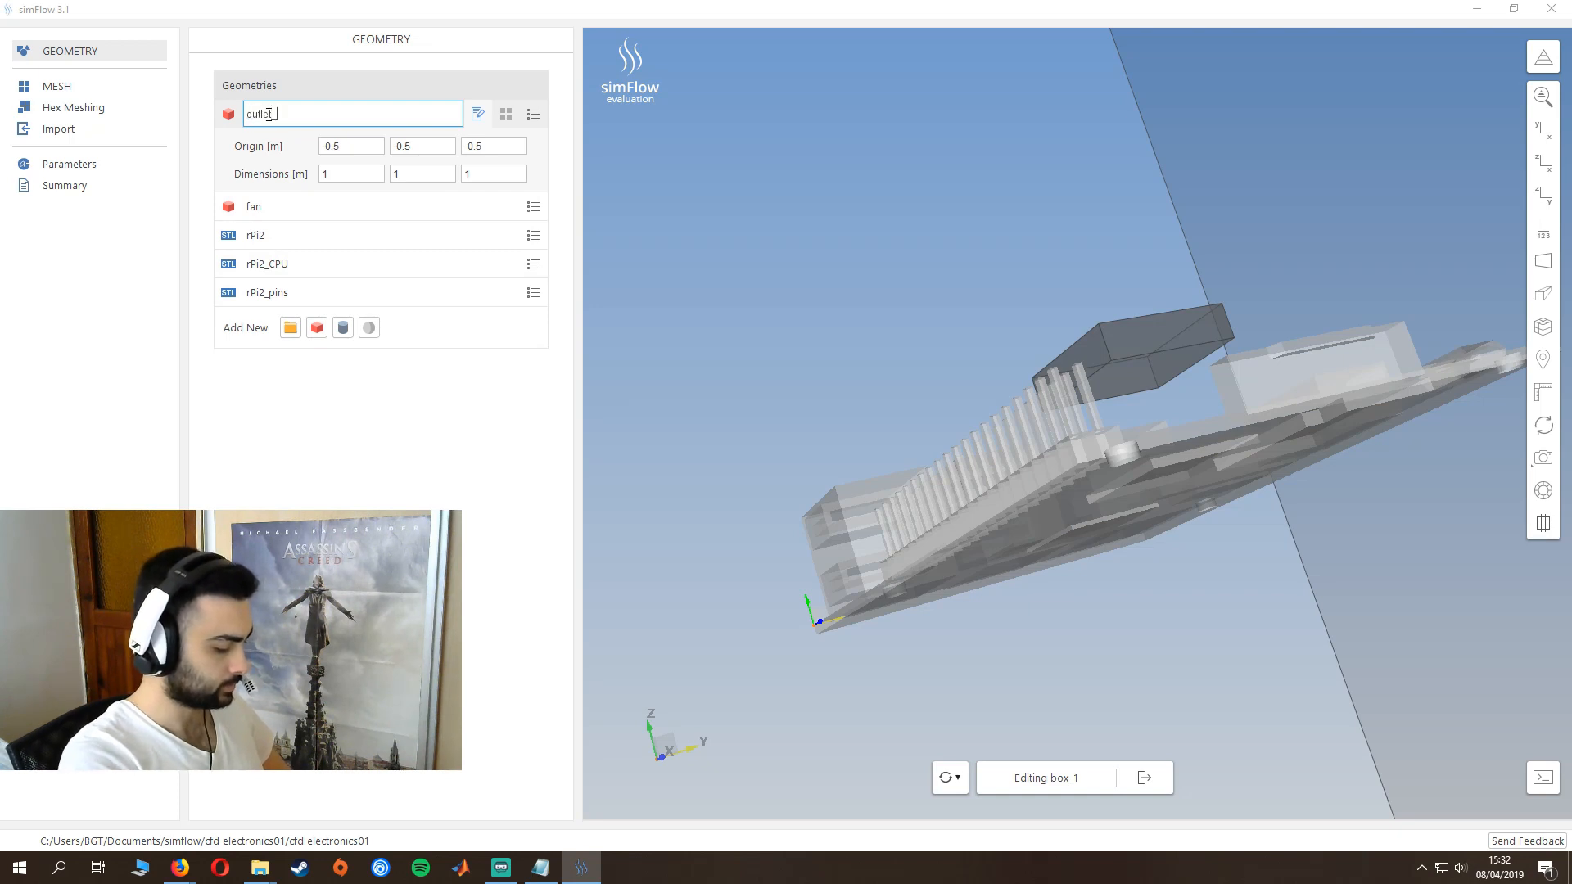
text(tool)
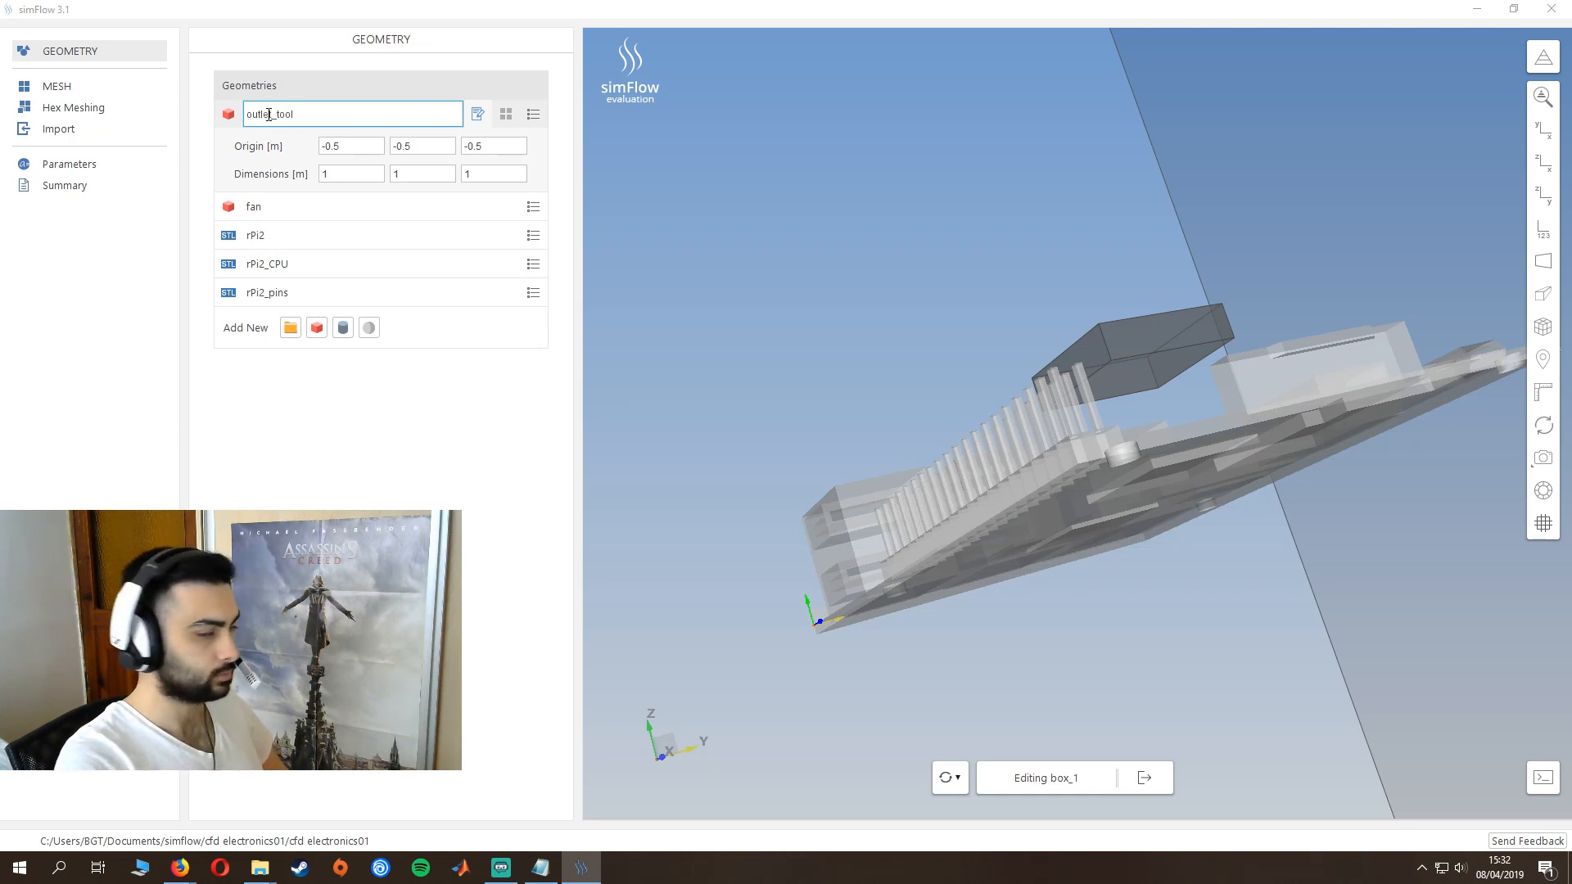
click(359, 156)
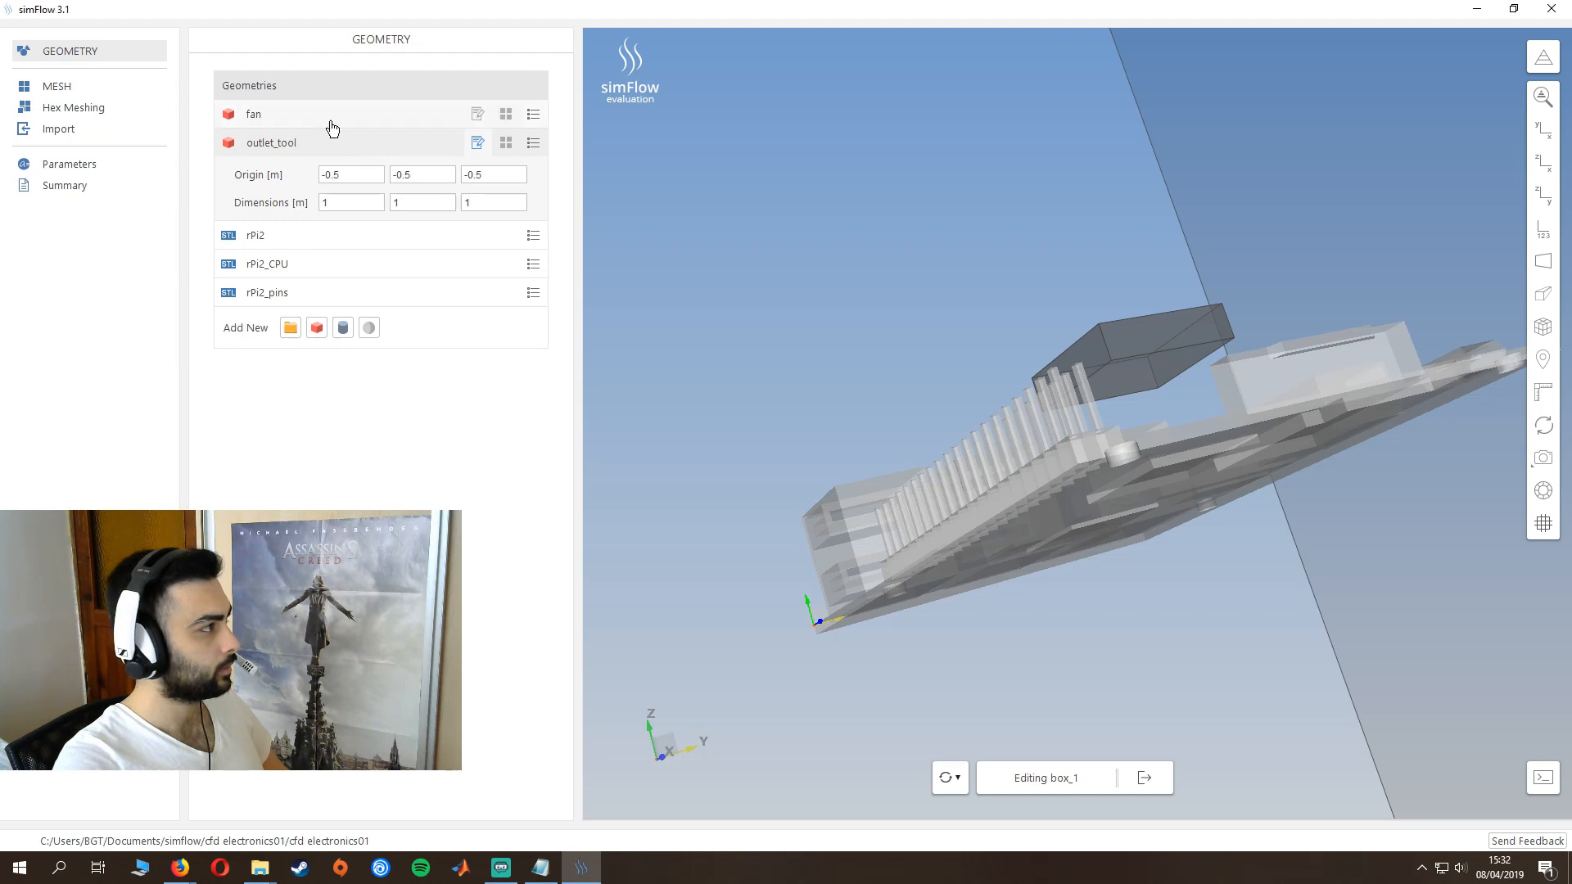
- Set the outlet_tool box's origin to 0.0845, 0.0415, 0 m
drag(321, 175, 355, 175)
text(0)
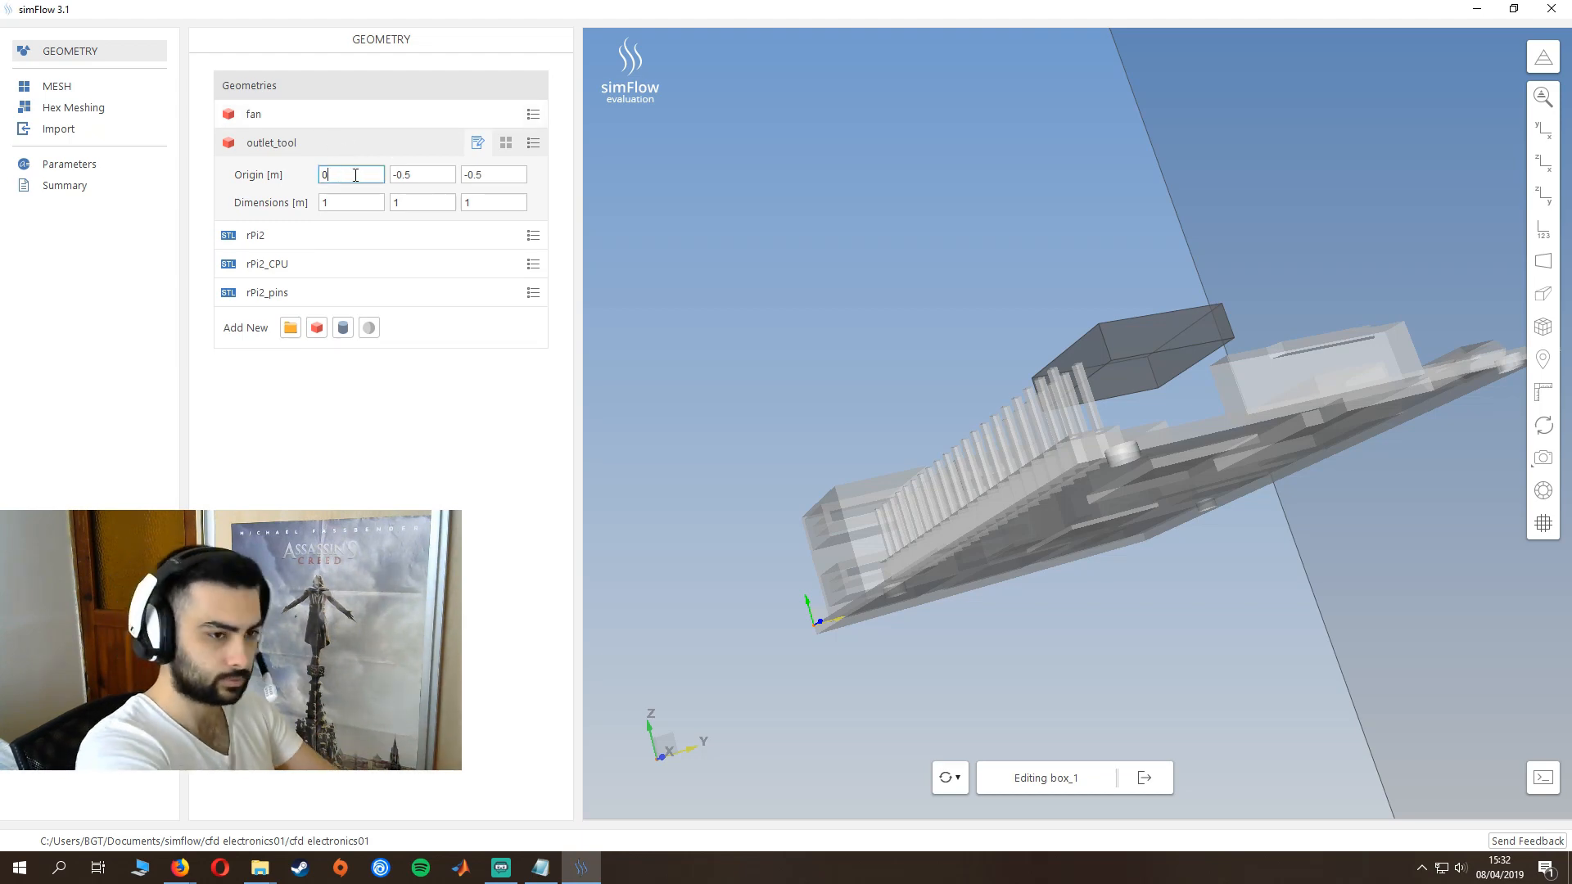
text(.0845)
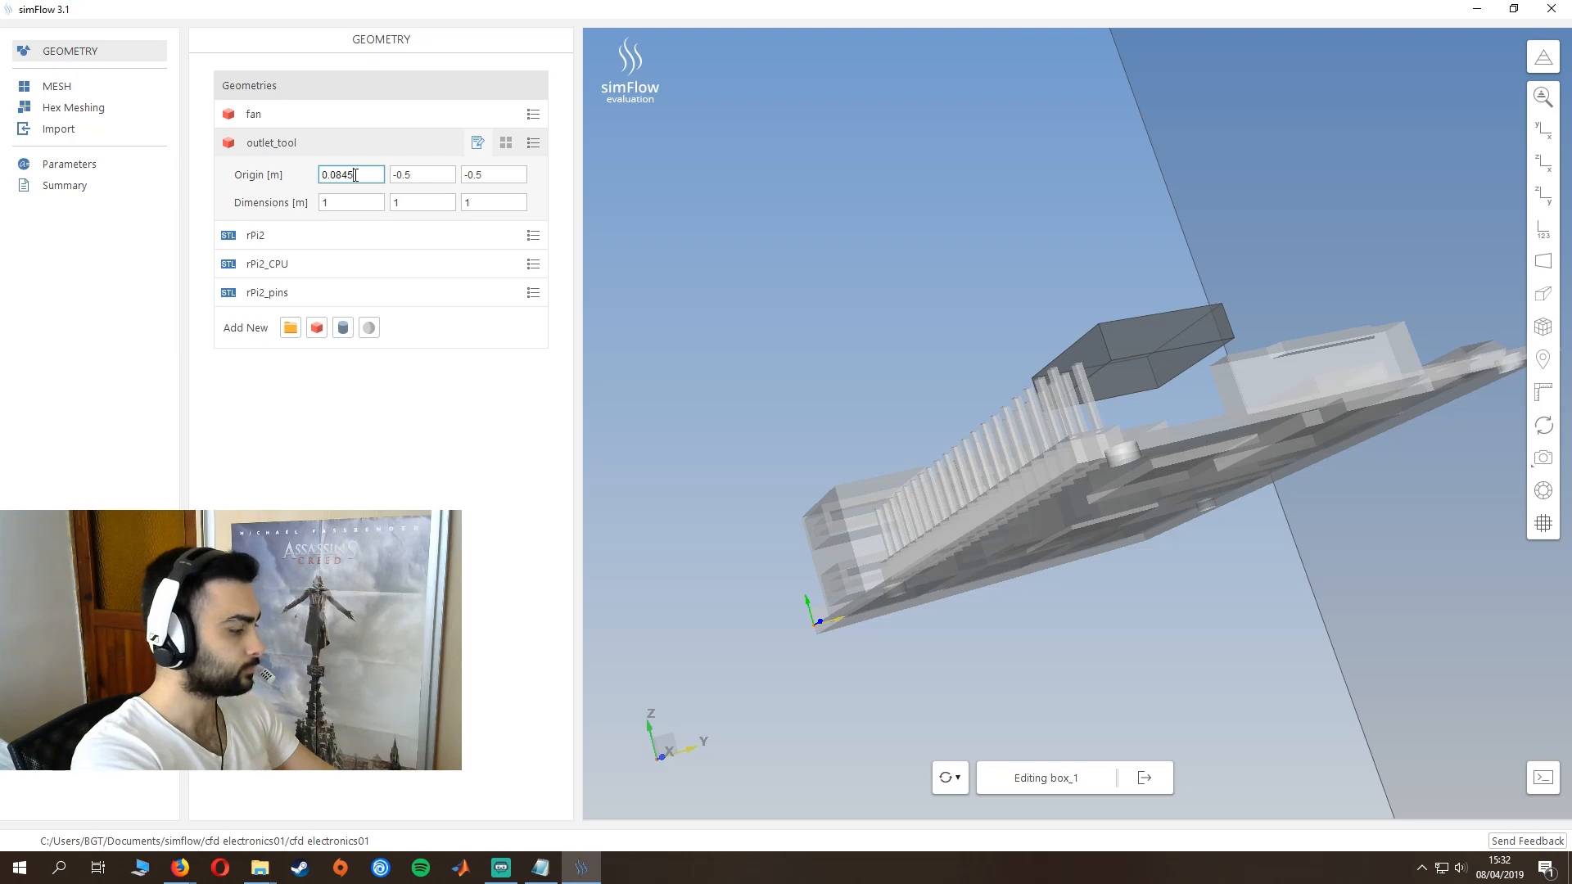
key(Tab)
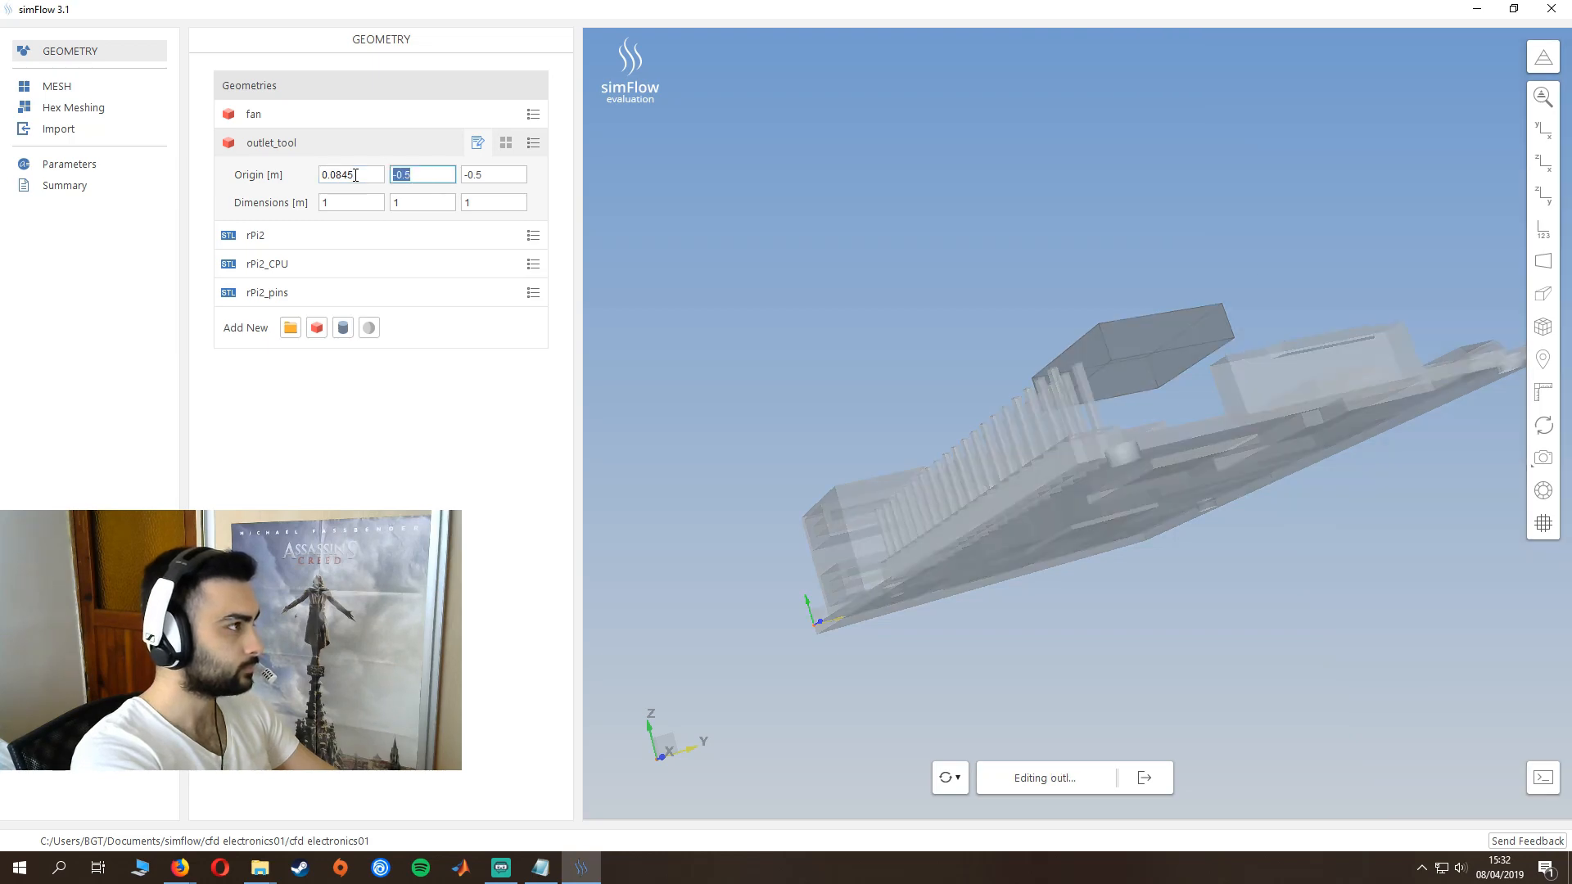
text(0.)
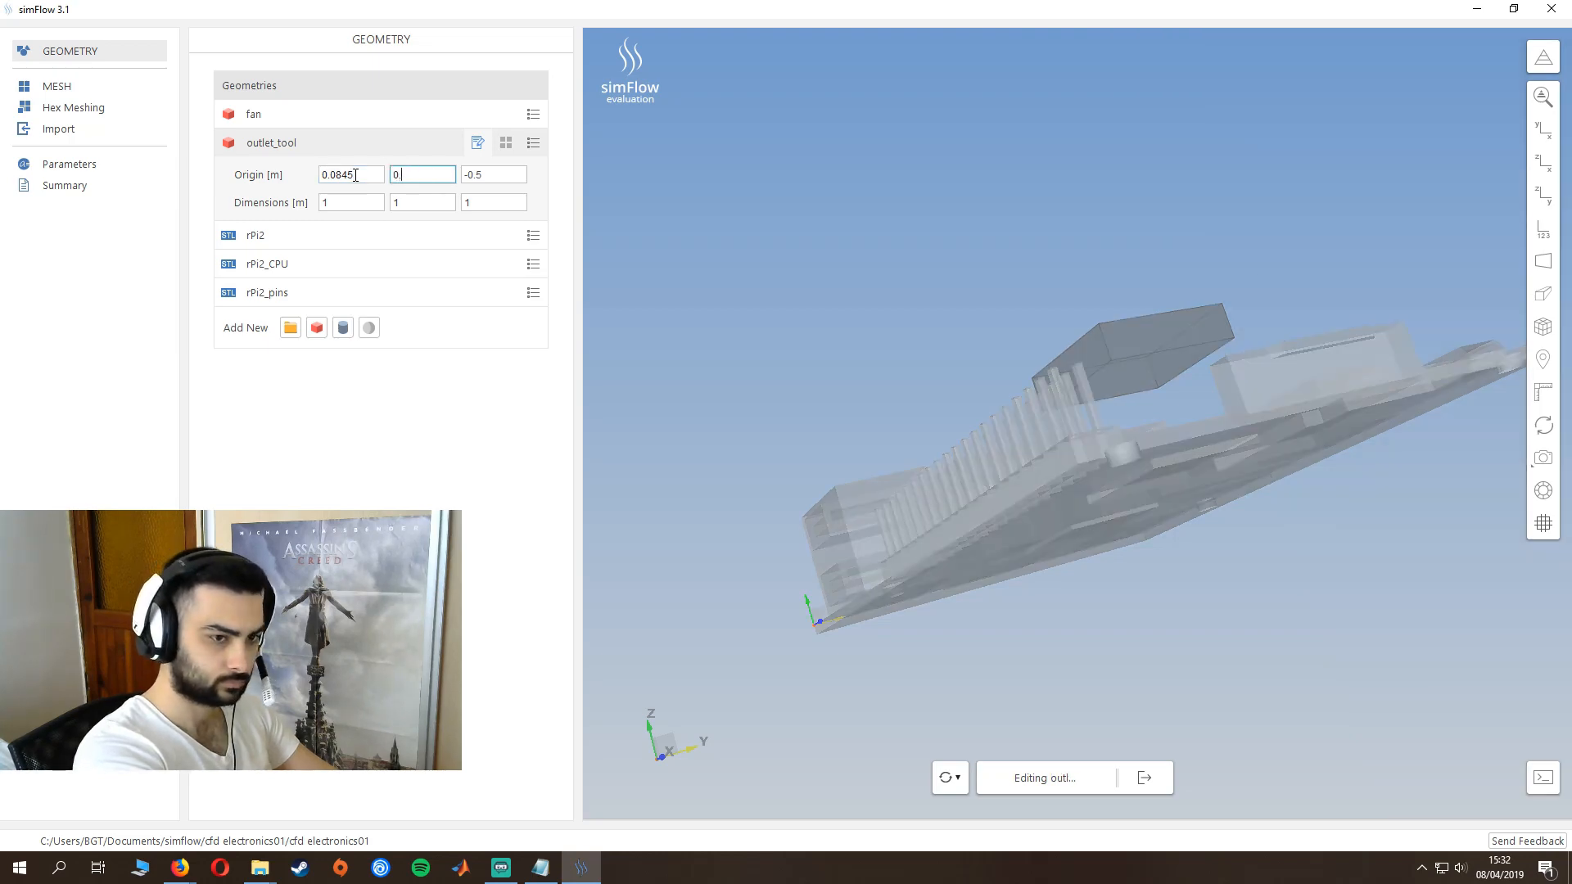
text(0415)
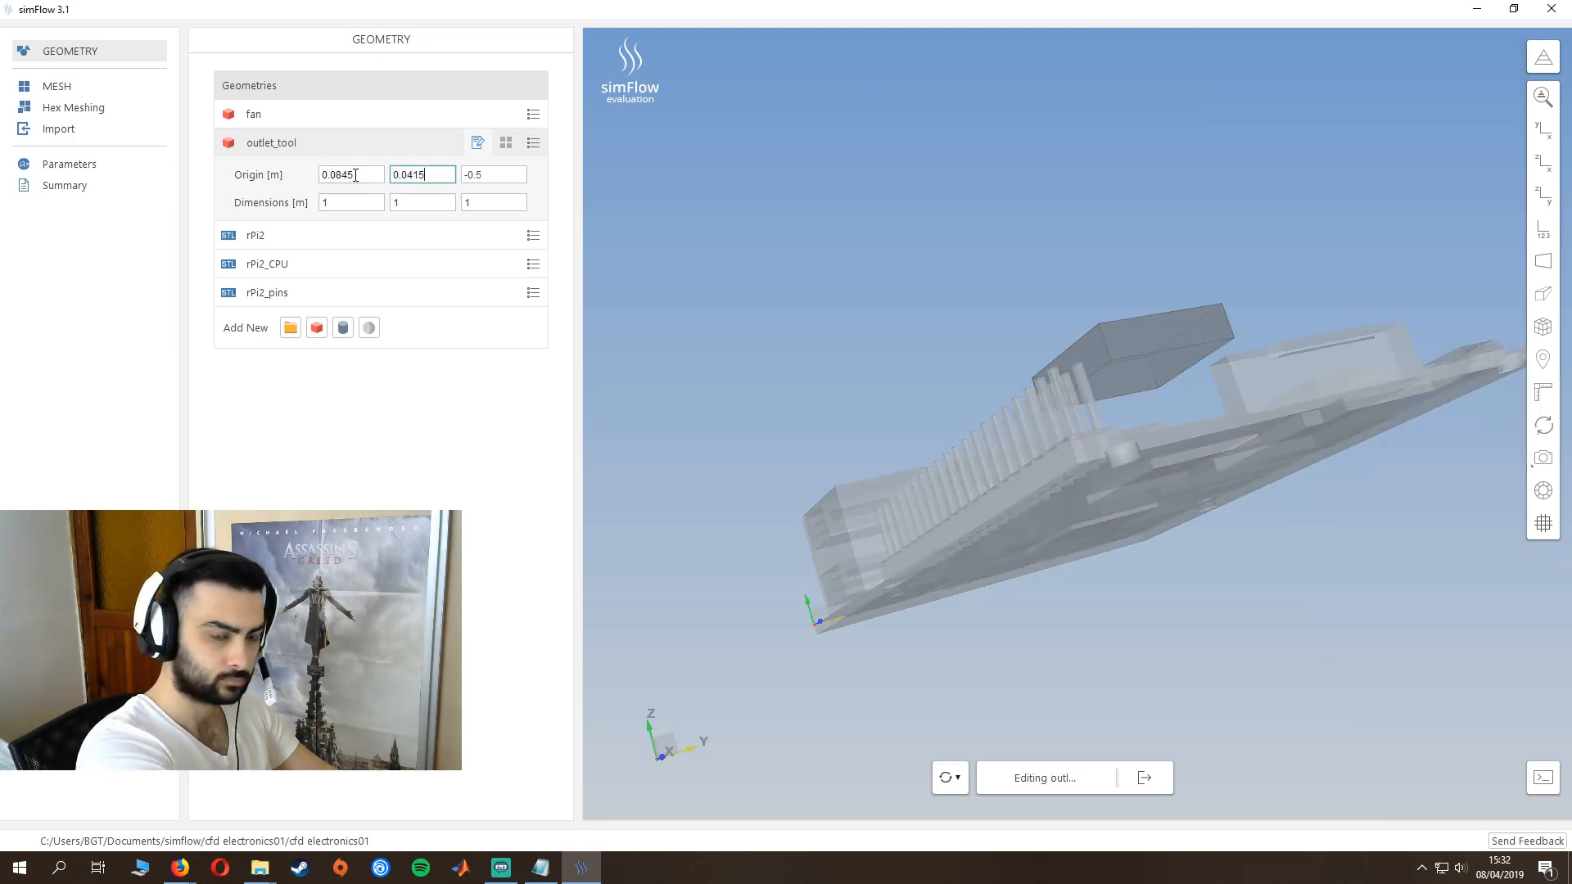
key(Tab)
text(0)
key(Tab)
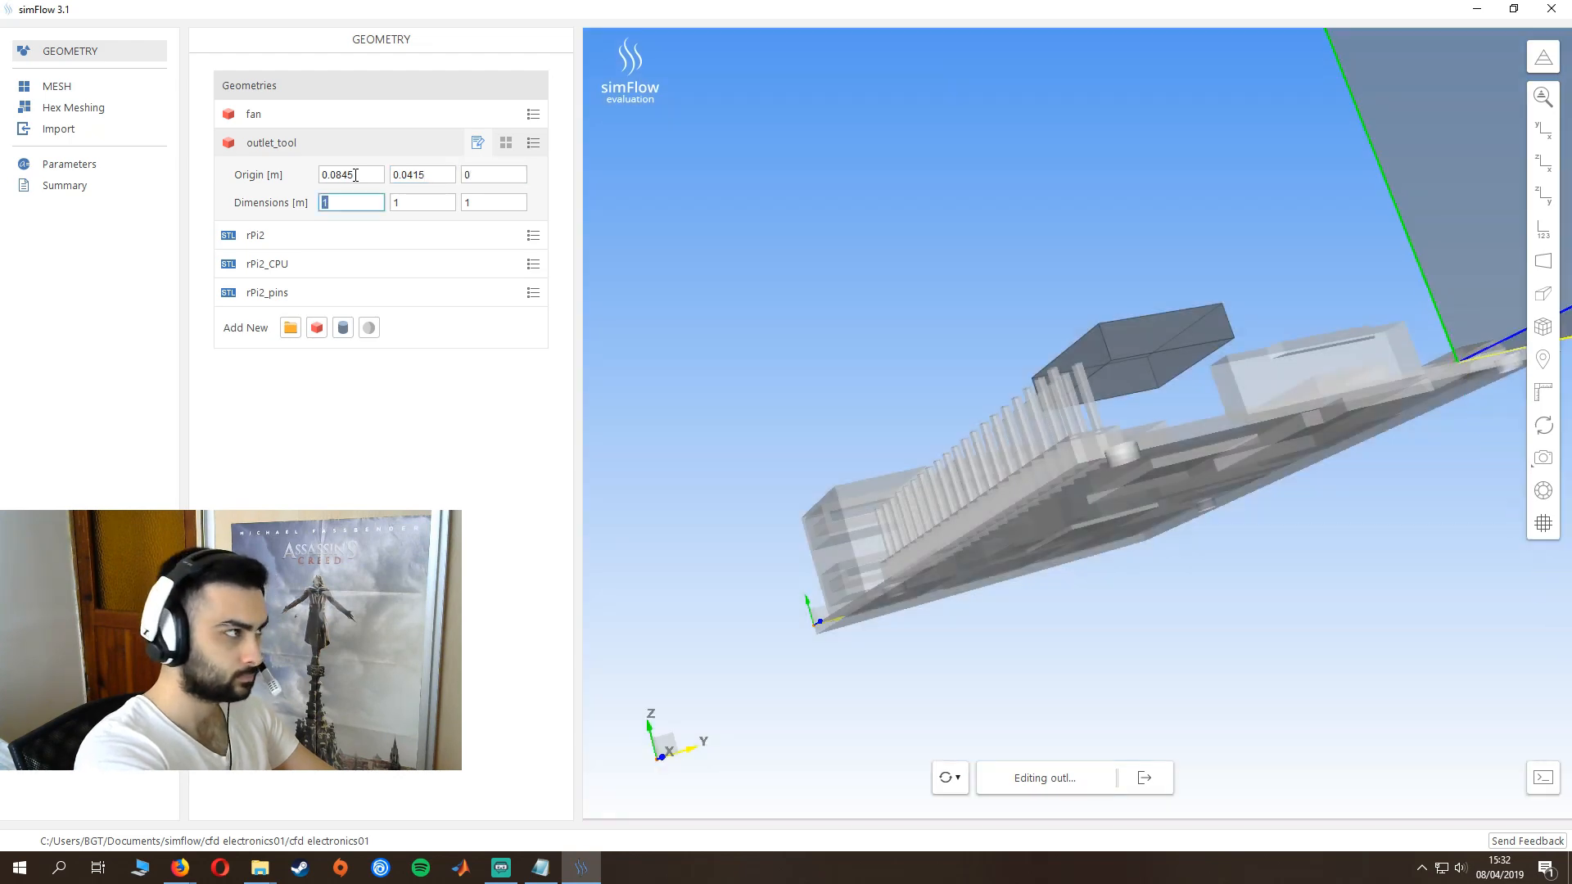
- Set the outlet_tool box's dimensions to 6.5e-03, 9e-03 and 8e-03 m
text(6.)
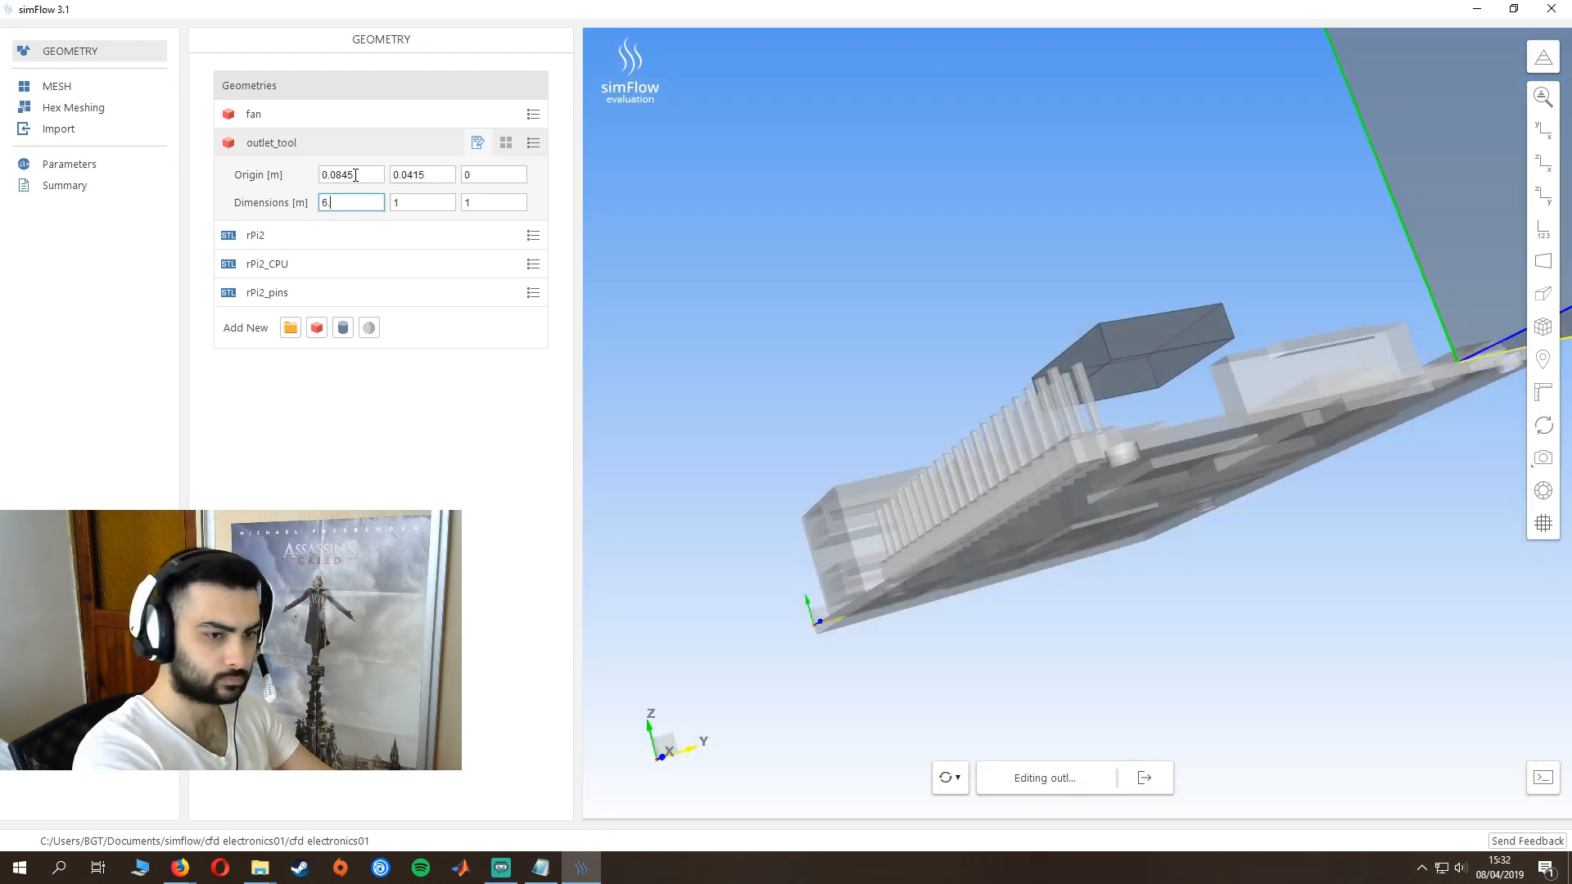
text(5e)
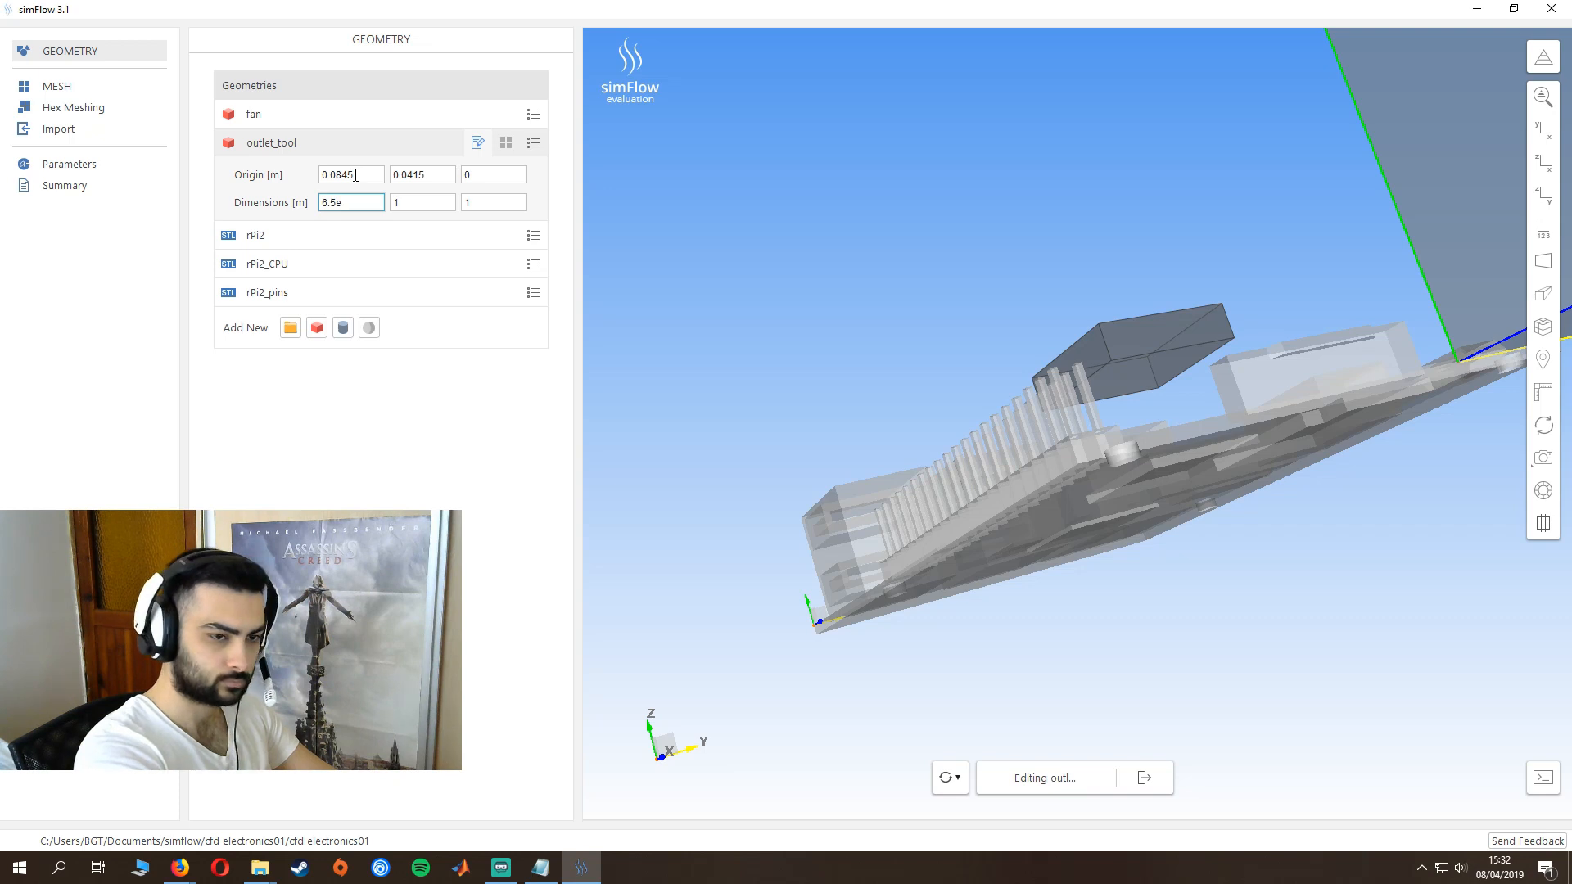
text(-03)
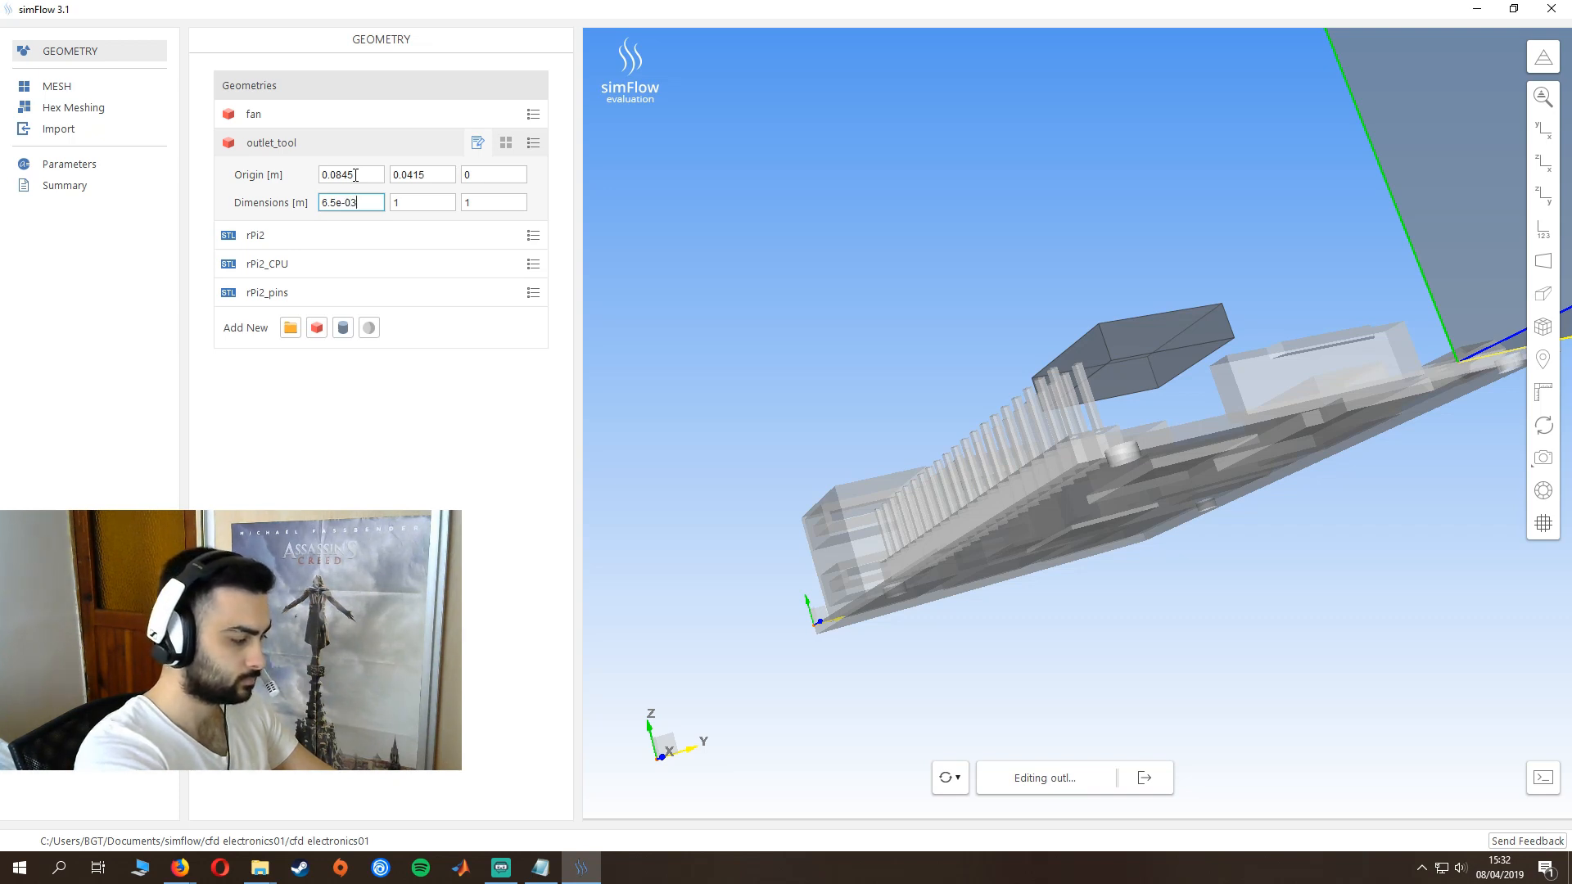
key(Tab)
text(9)
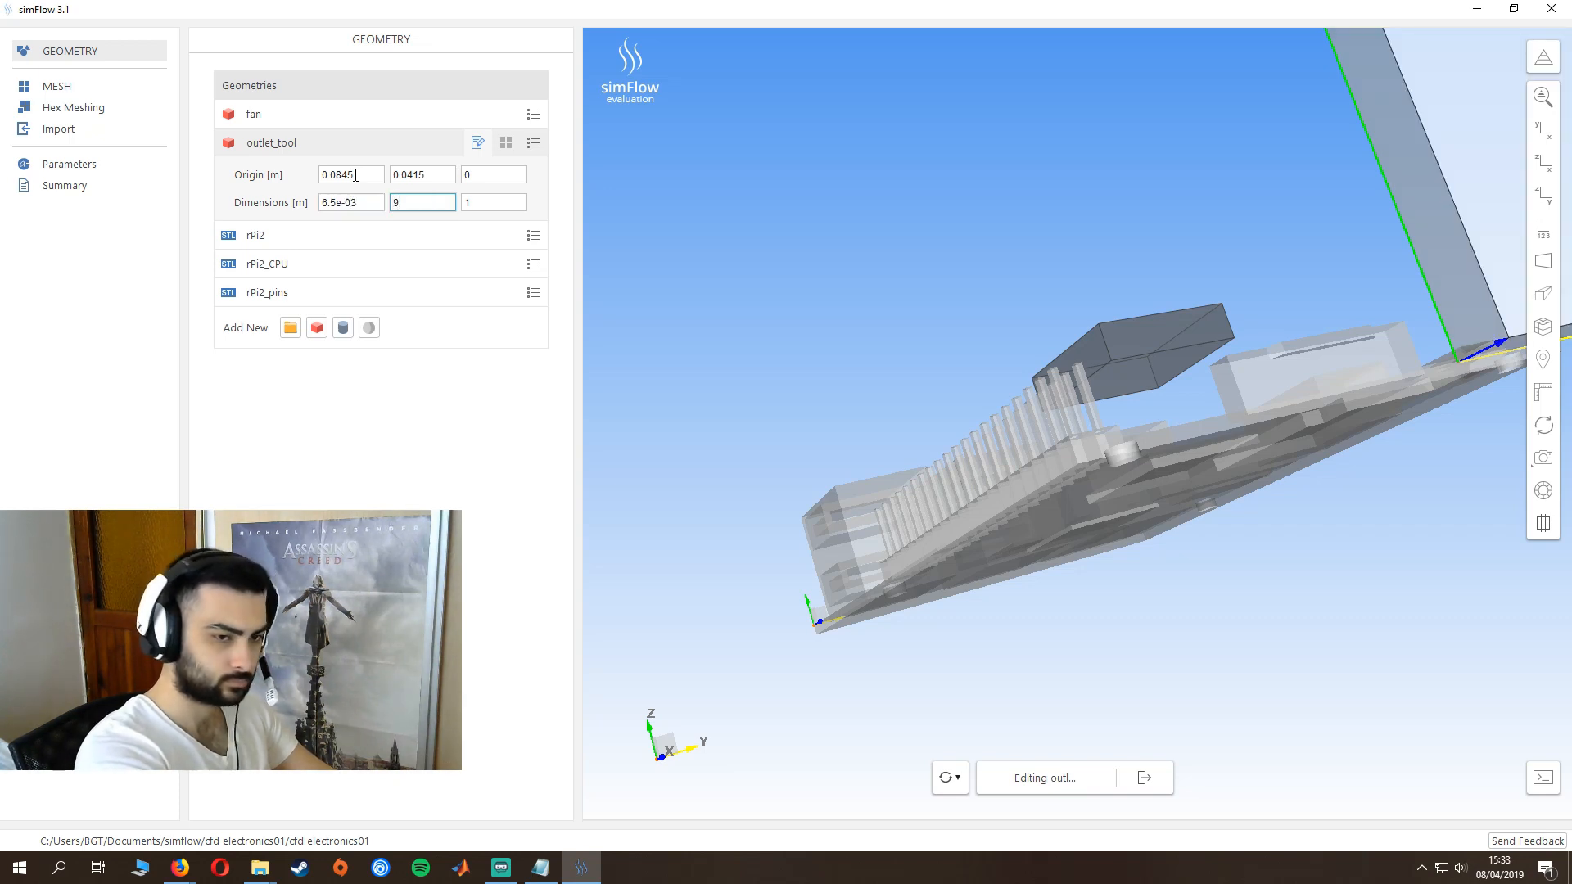
text(e-03)
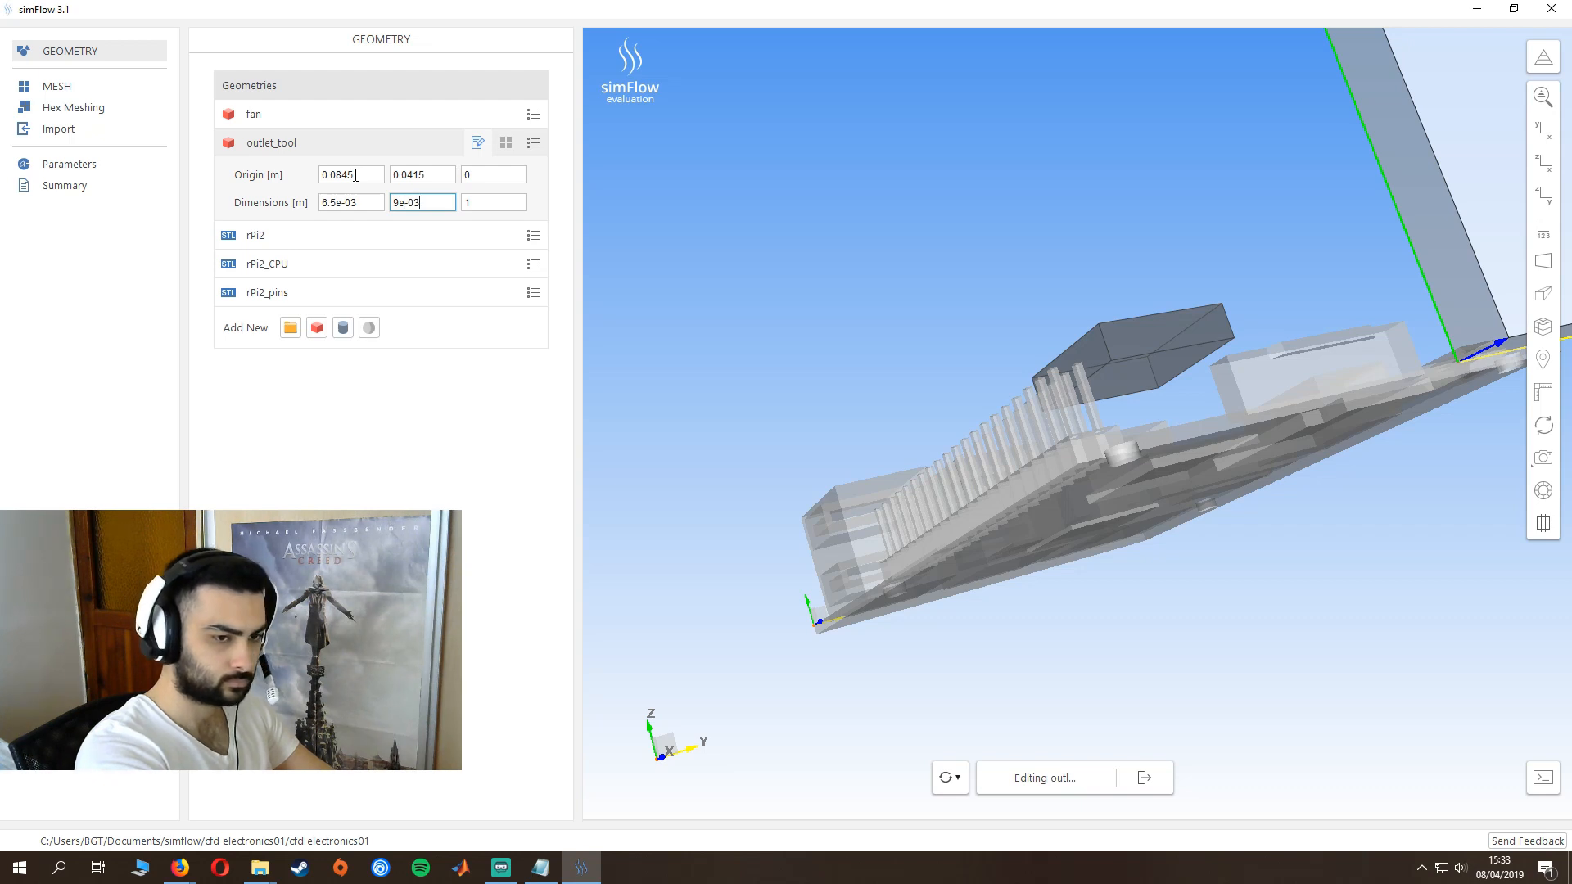
key(Tab)
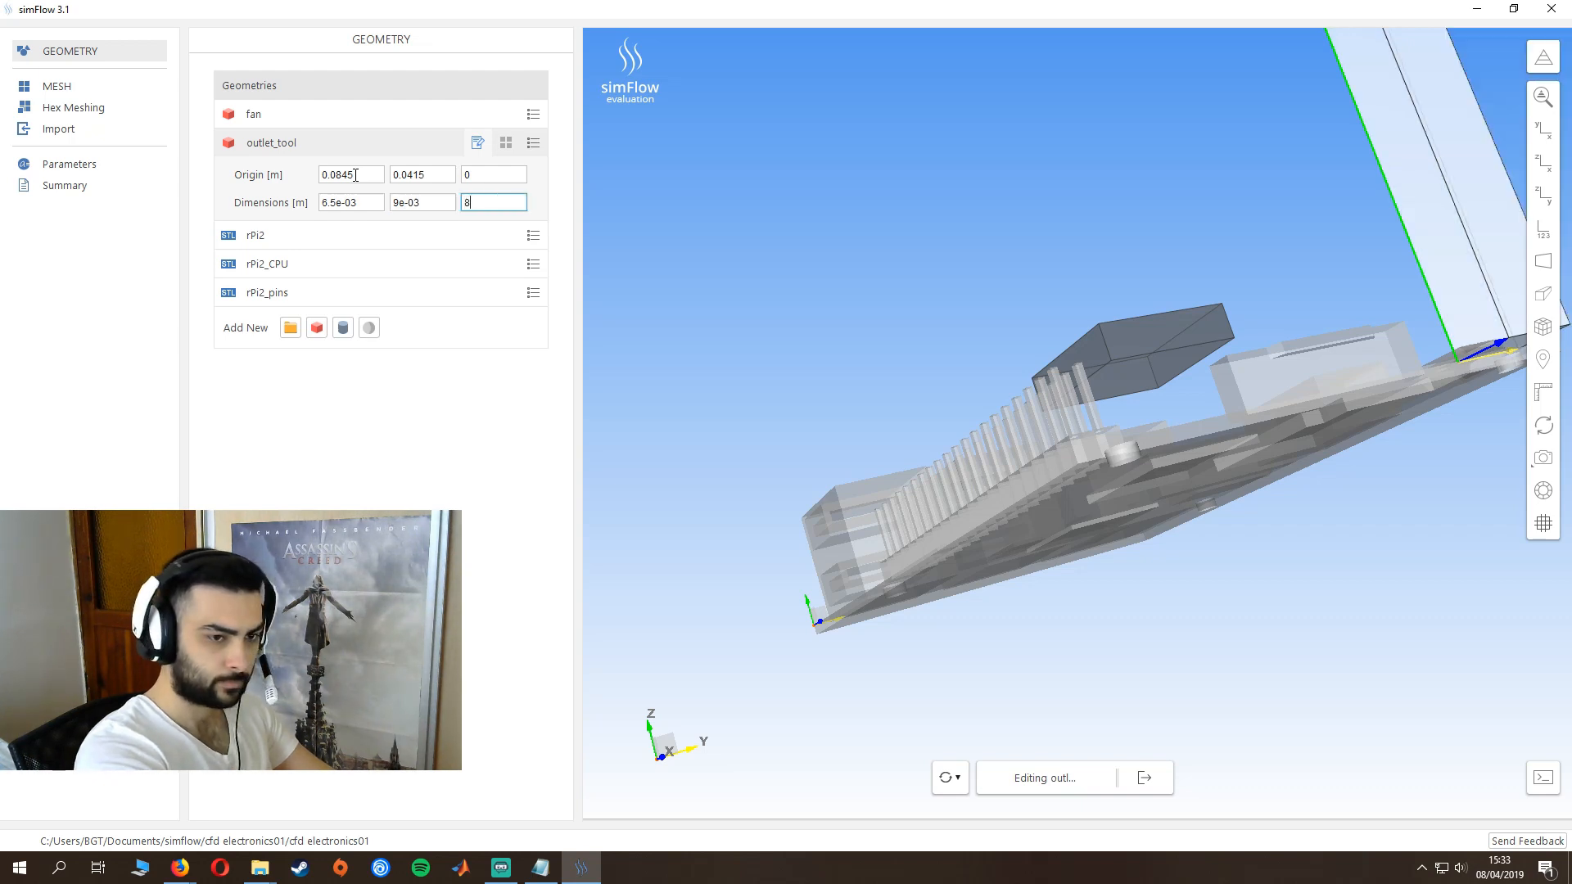
text(8)
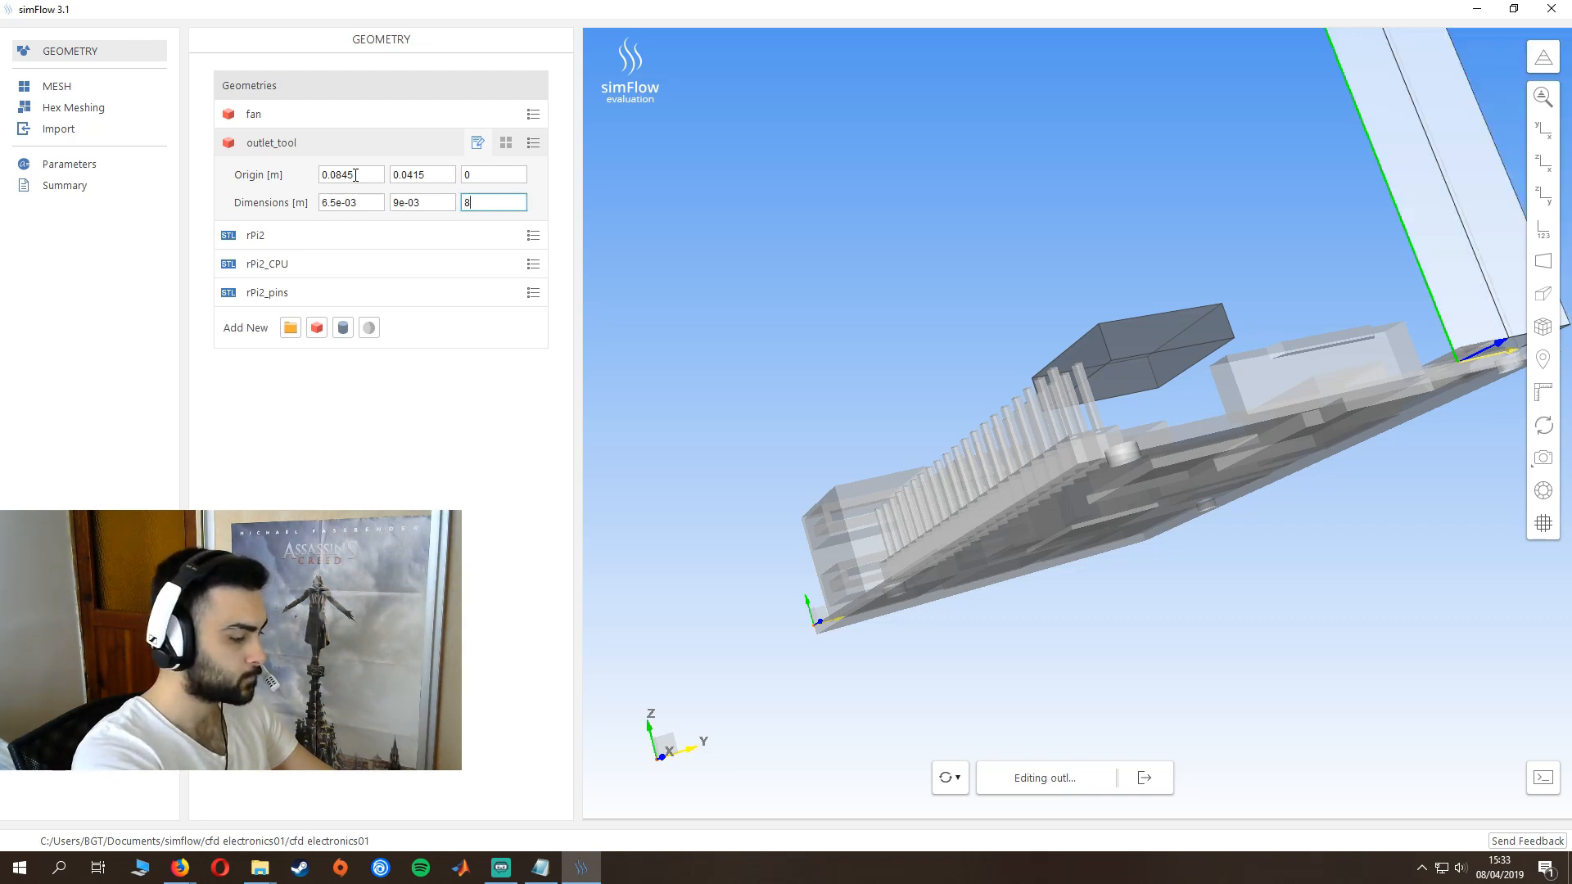
text(e-03)
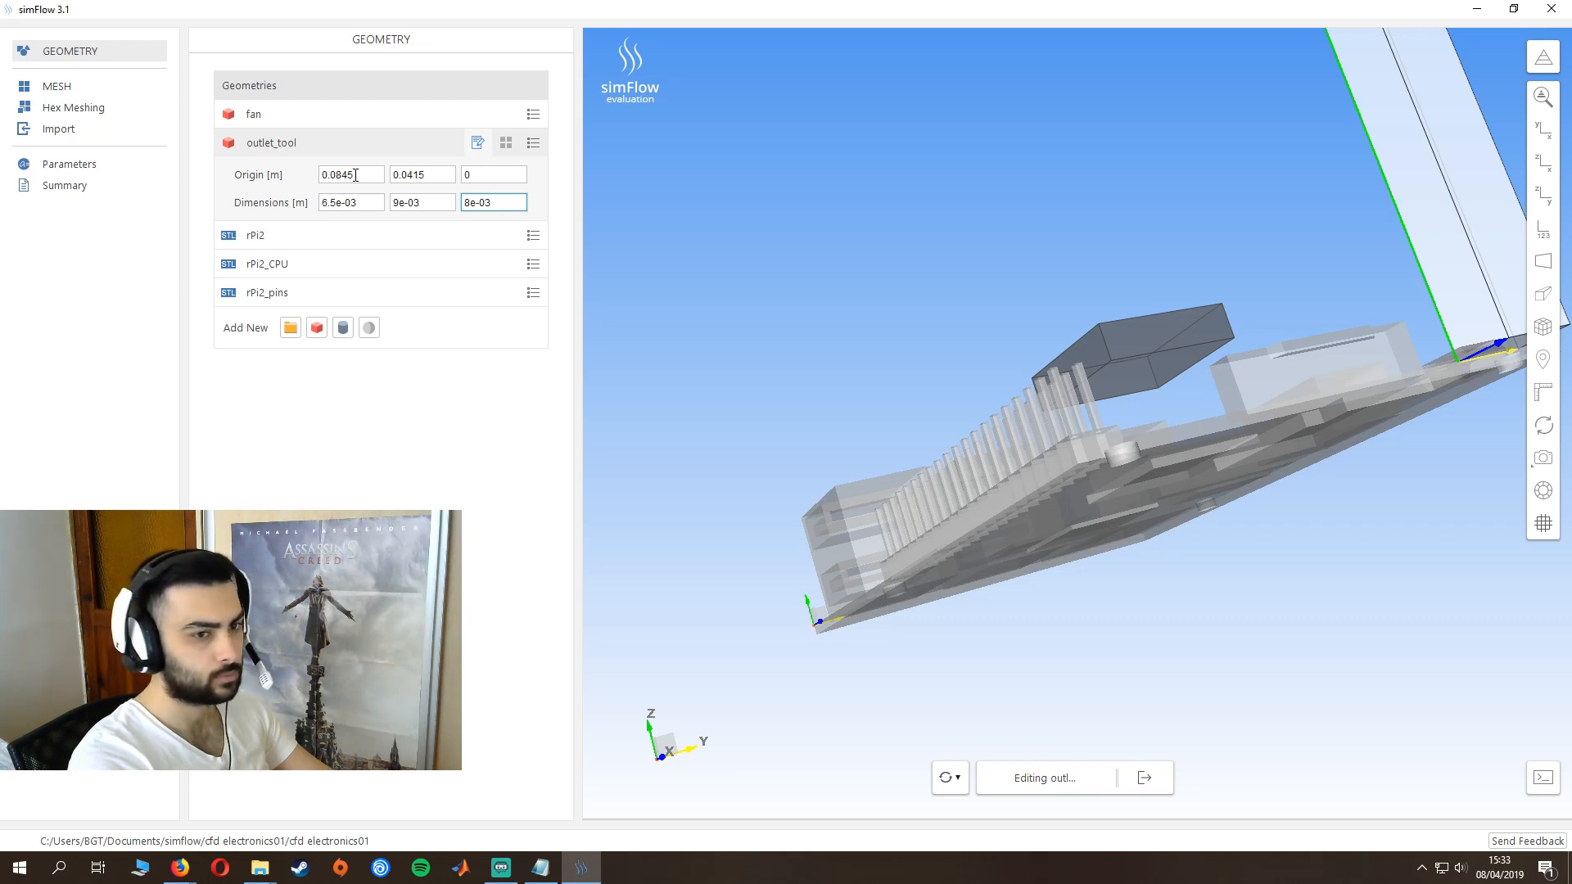
key(Return)
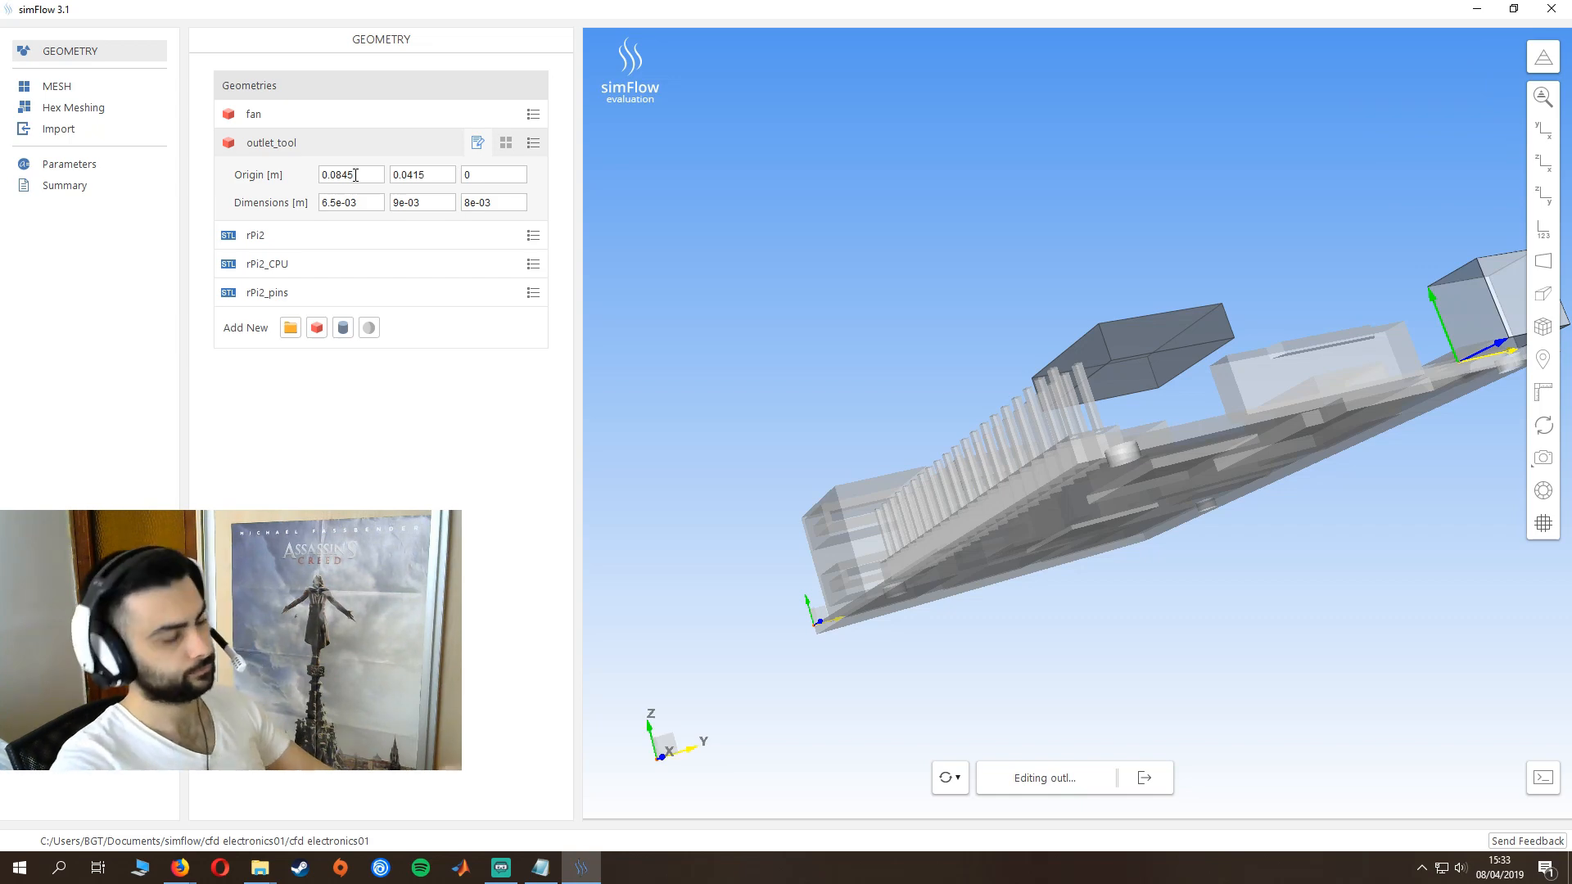
drag(863, 405, 941, 532)
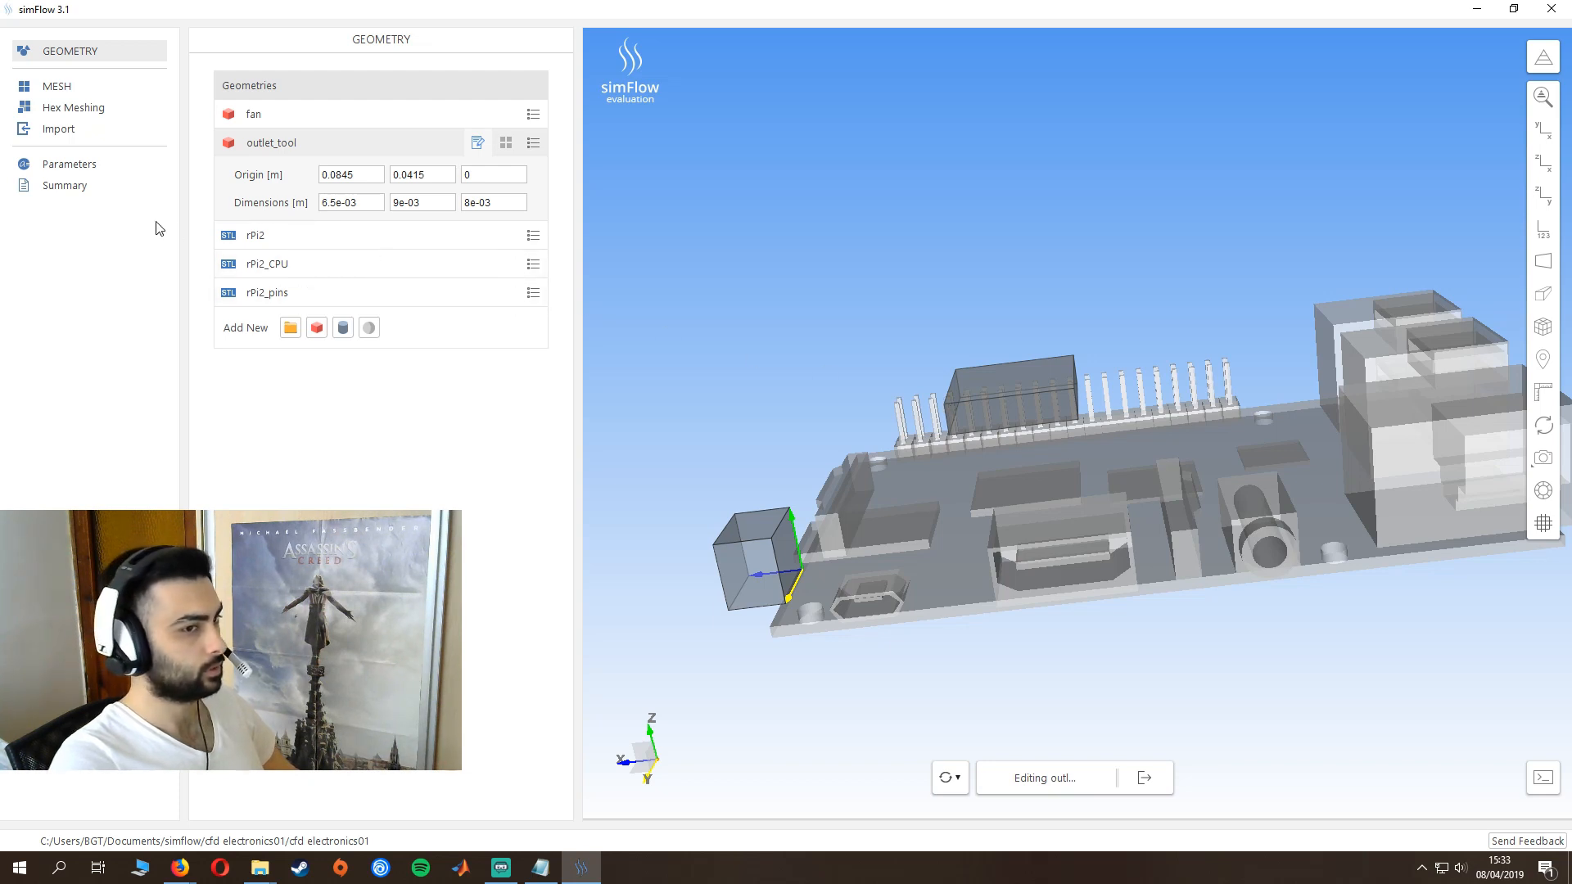
- Enable hex meshing of the rPi2 geometry with a minimum refinement of 2 and a maximum of 3
click(80, 108)
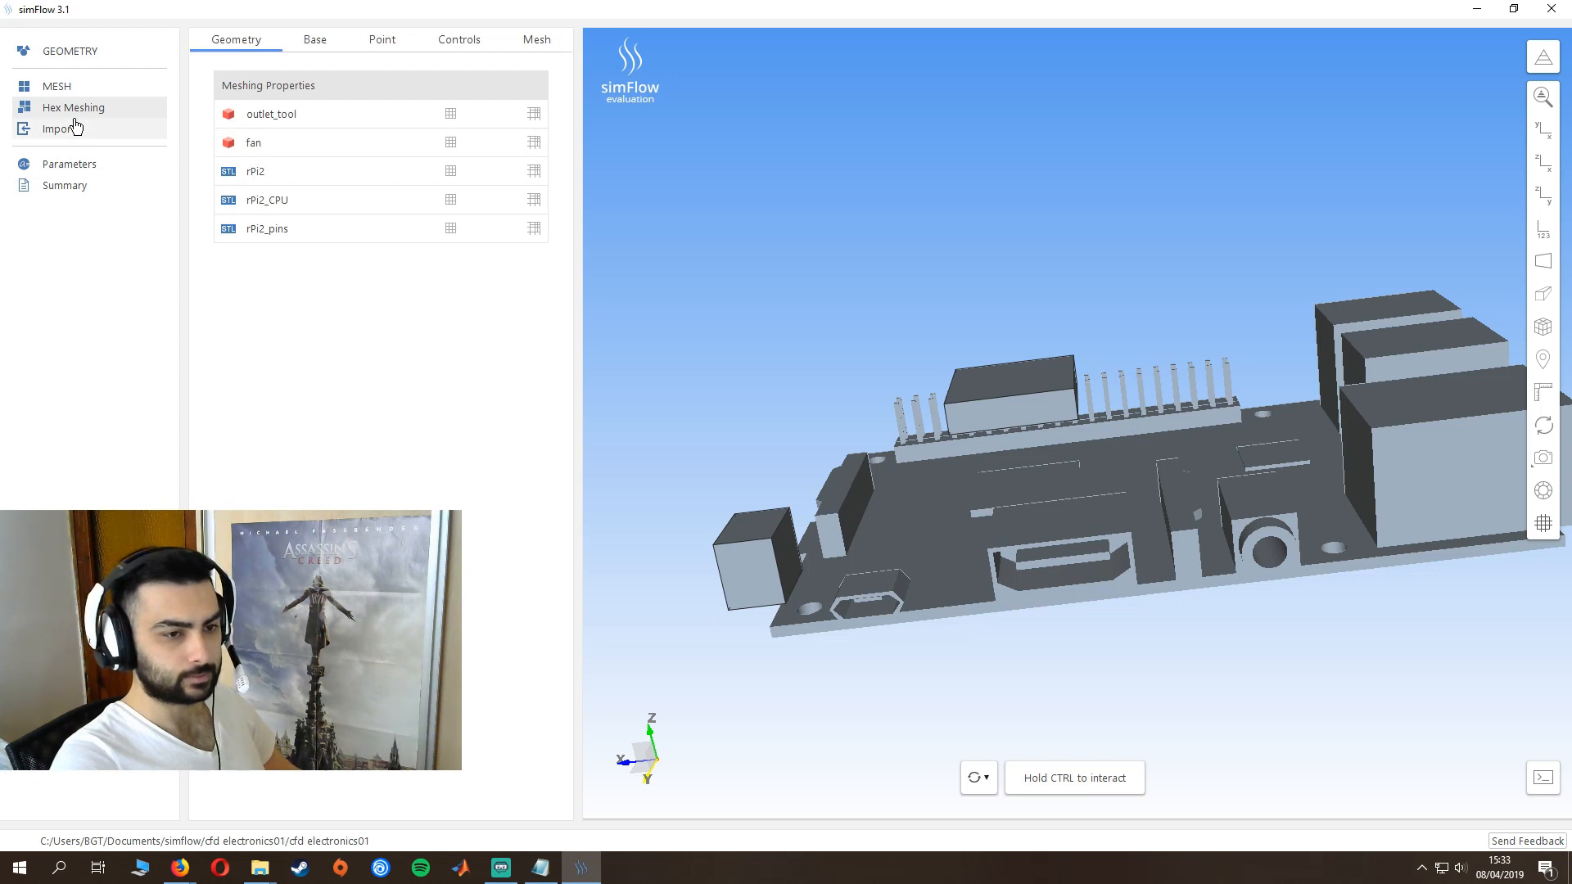
click(291, 182)
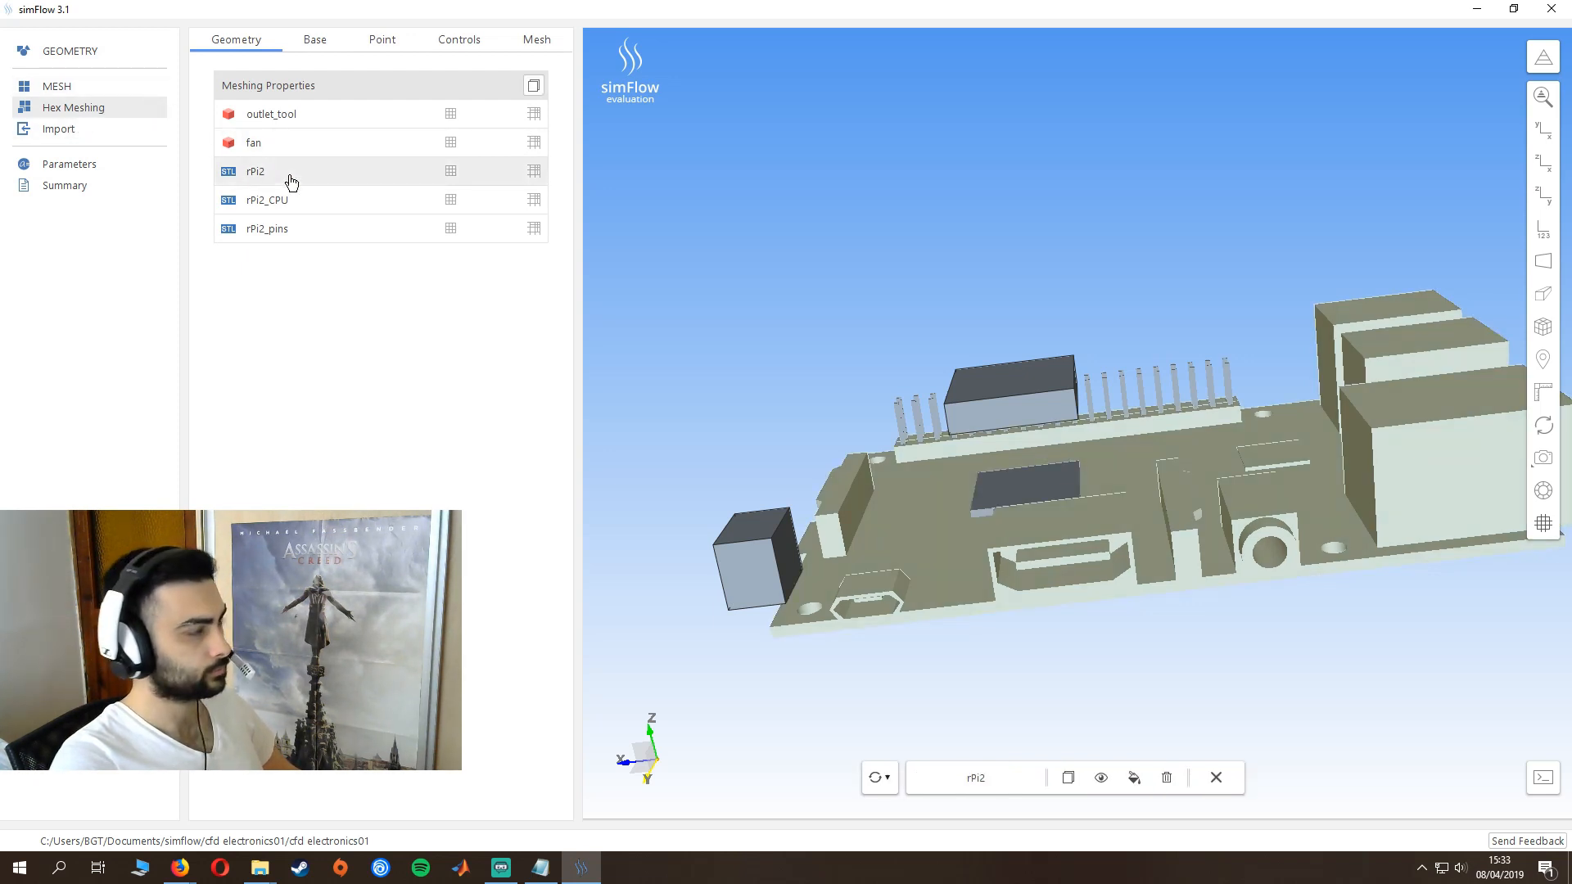
click(451, 178)
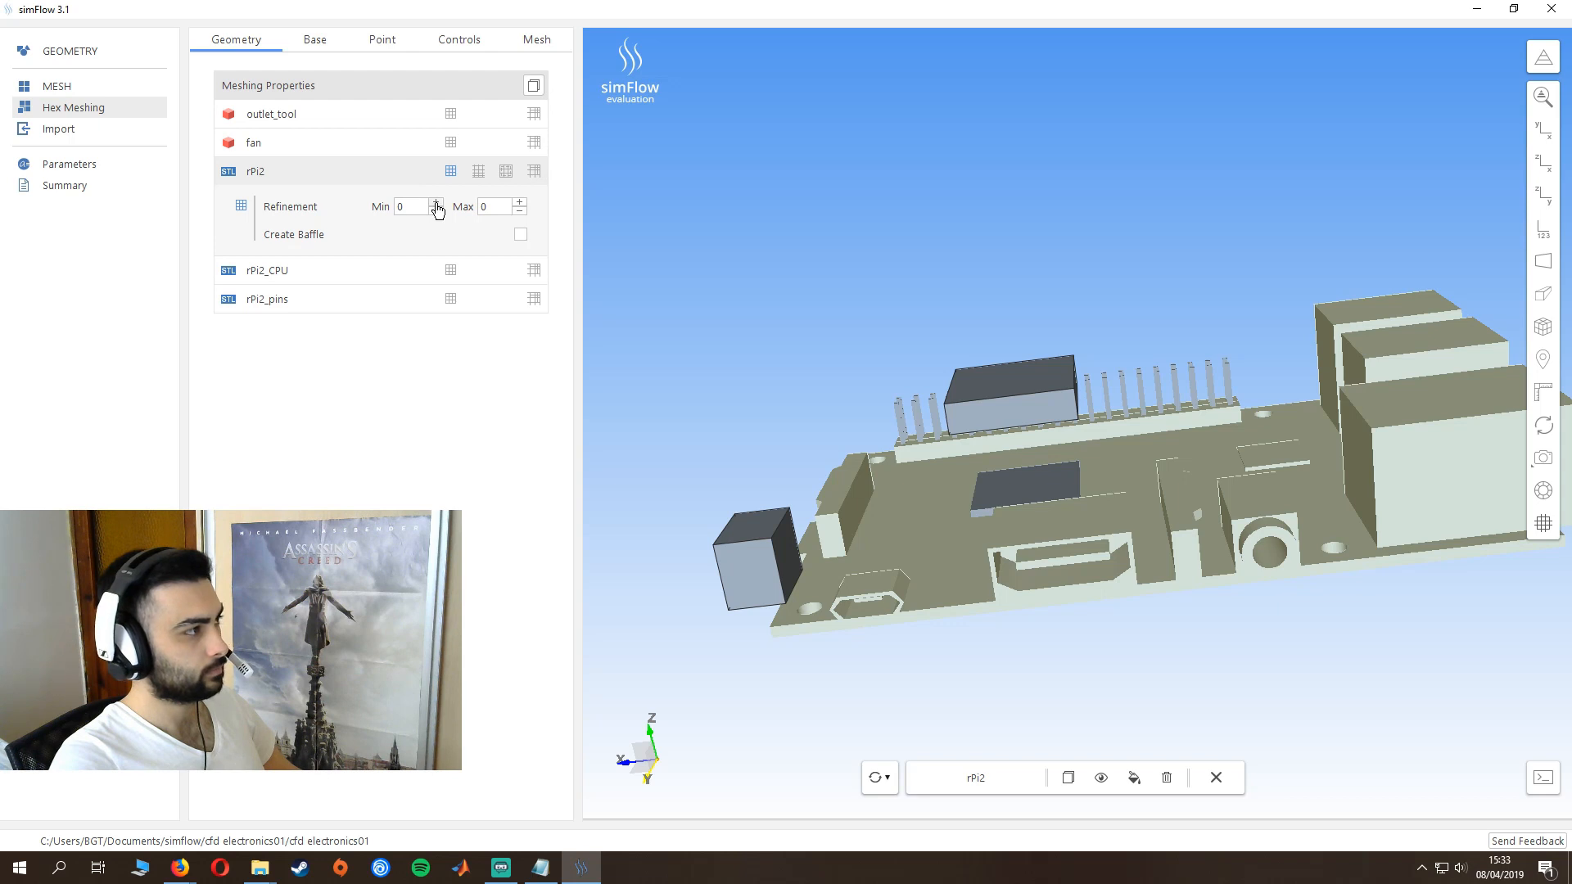
drag(416, 207, 366, 205)
text(2)
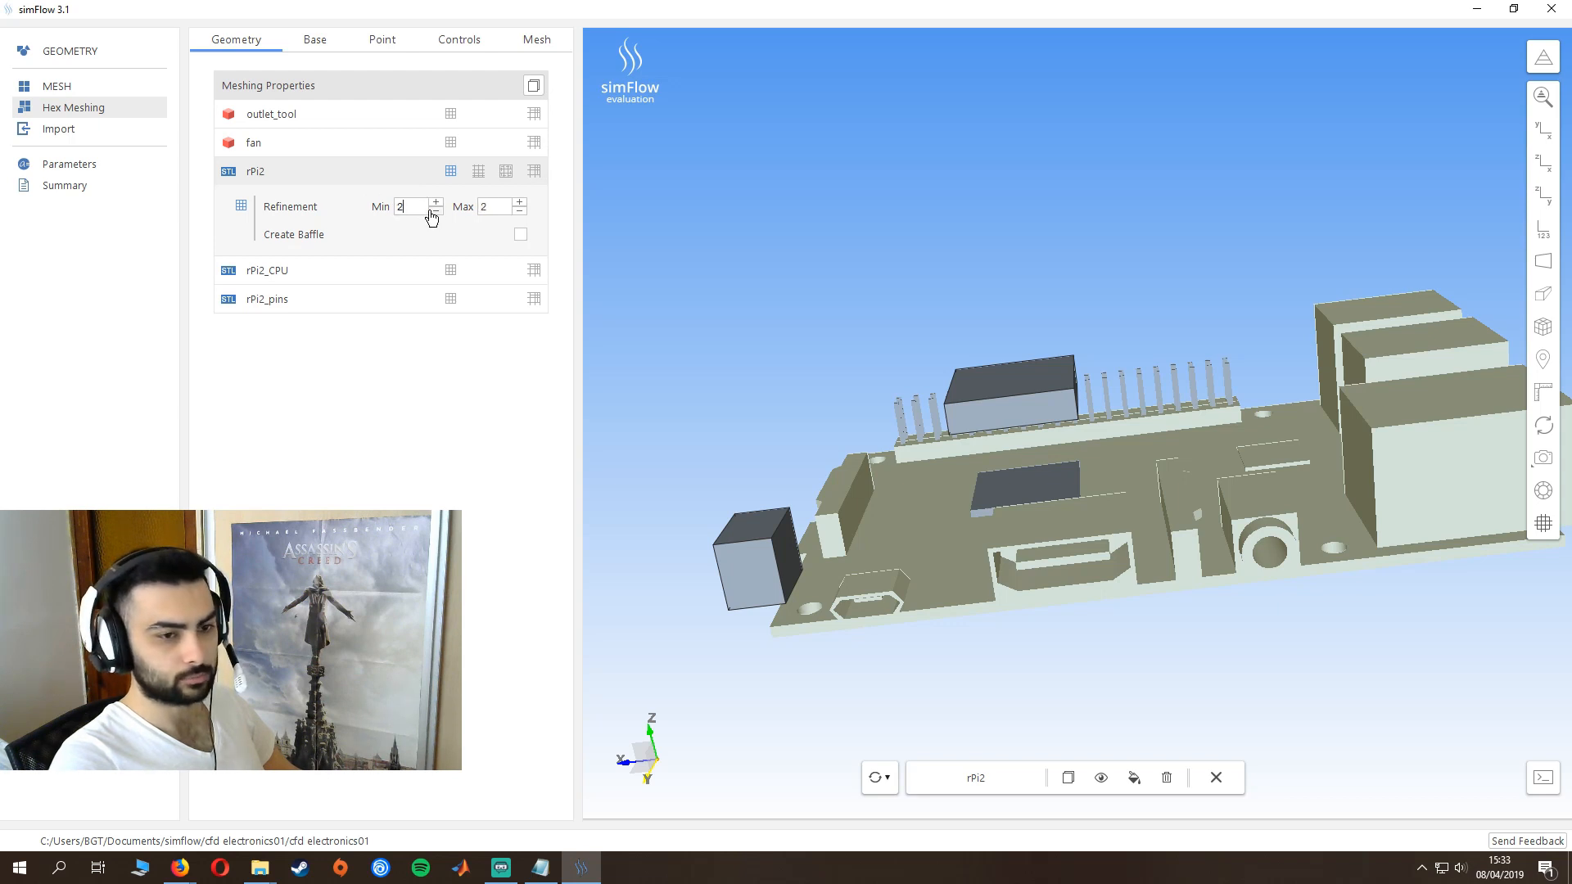
click(520, 202)
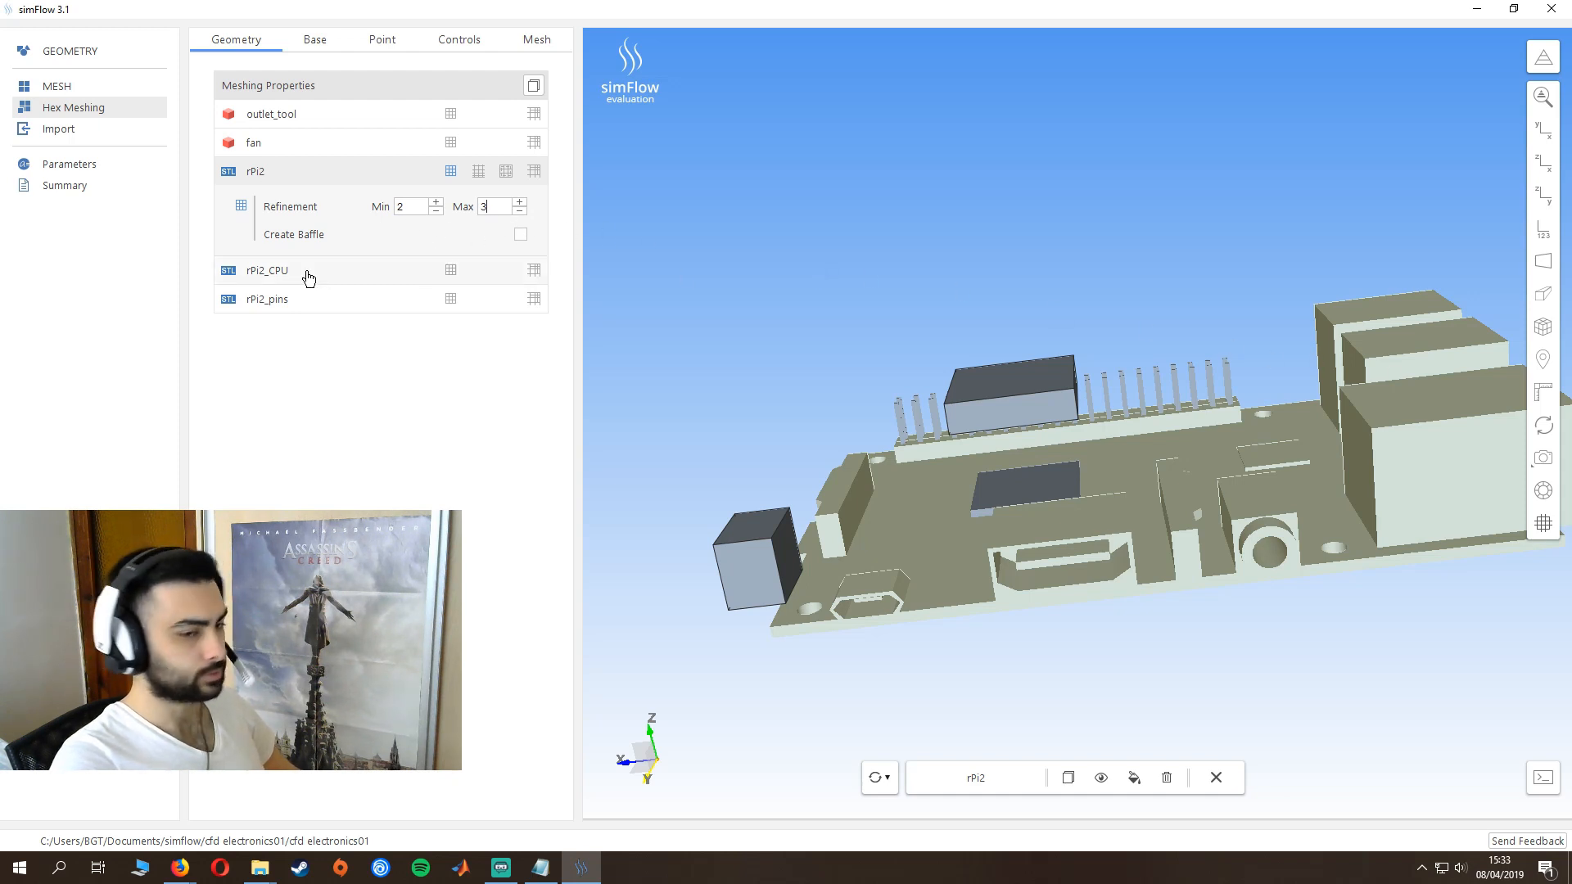
- Enable hex meshing of rPi2_CPU with a minimum refinement of 2 and a maximum of 4, and enable meshing of the fan geometry
click(434, 279)
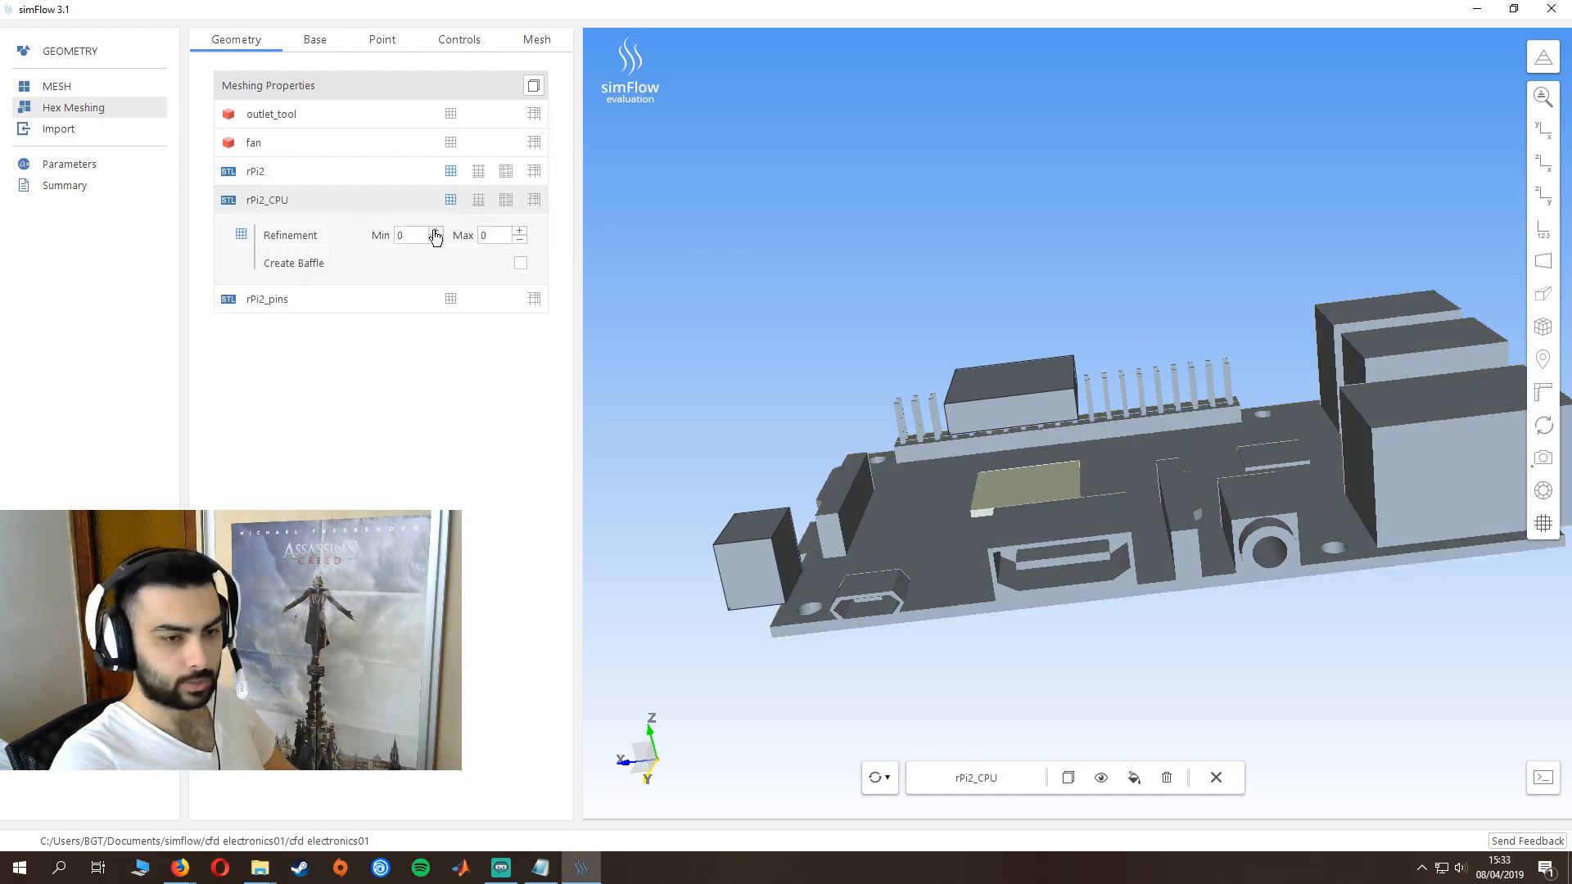
click(436, 232)
click(519, 232)
click(519, 232)
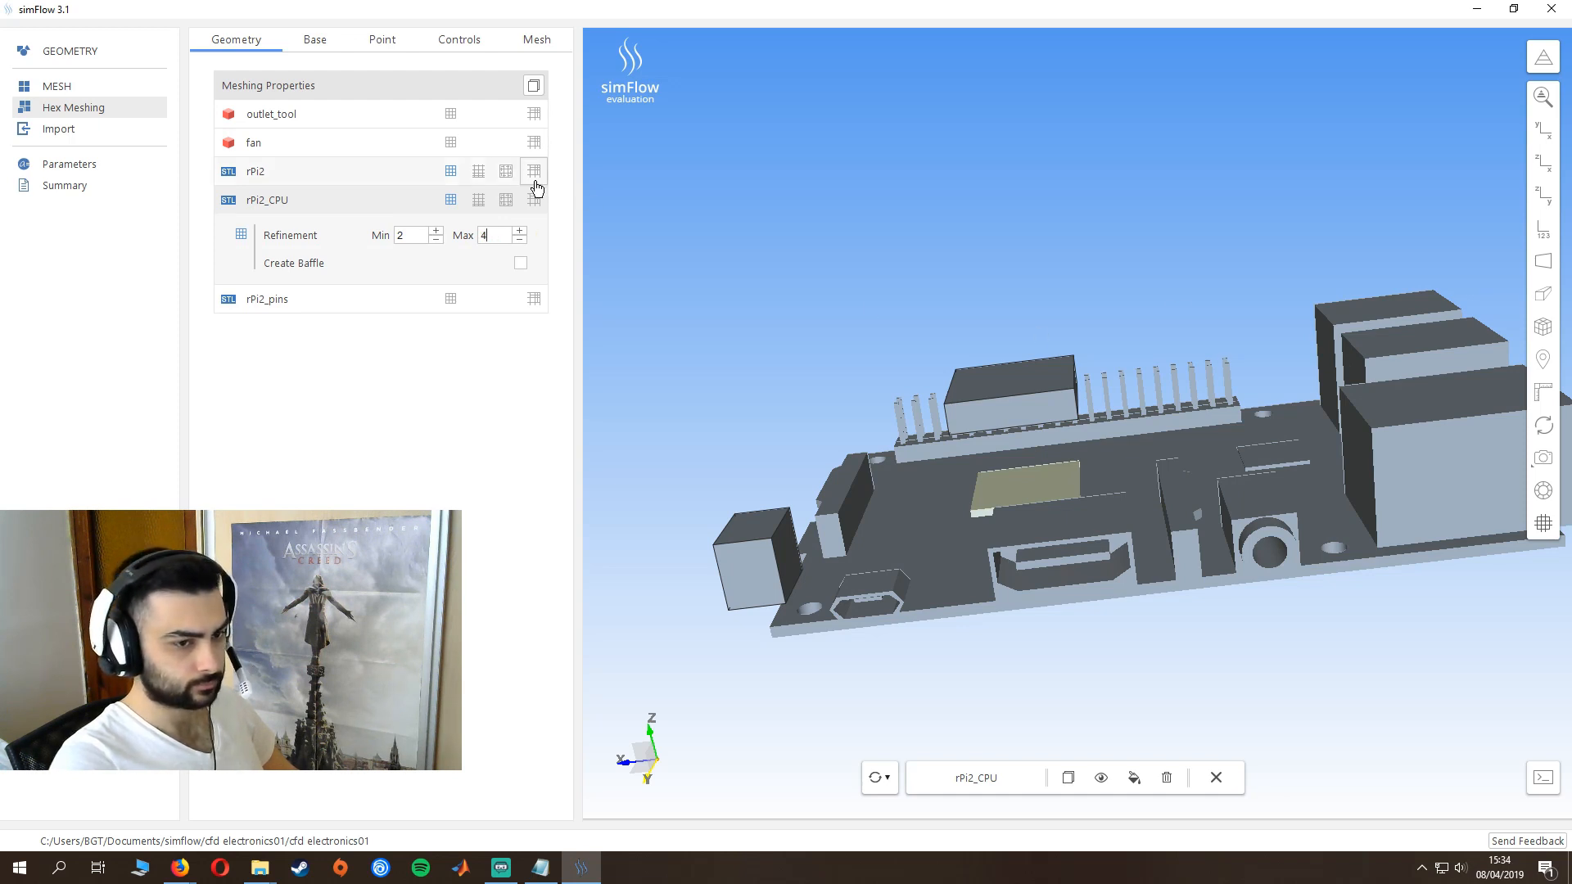
click(450, 144)
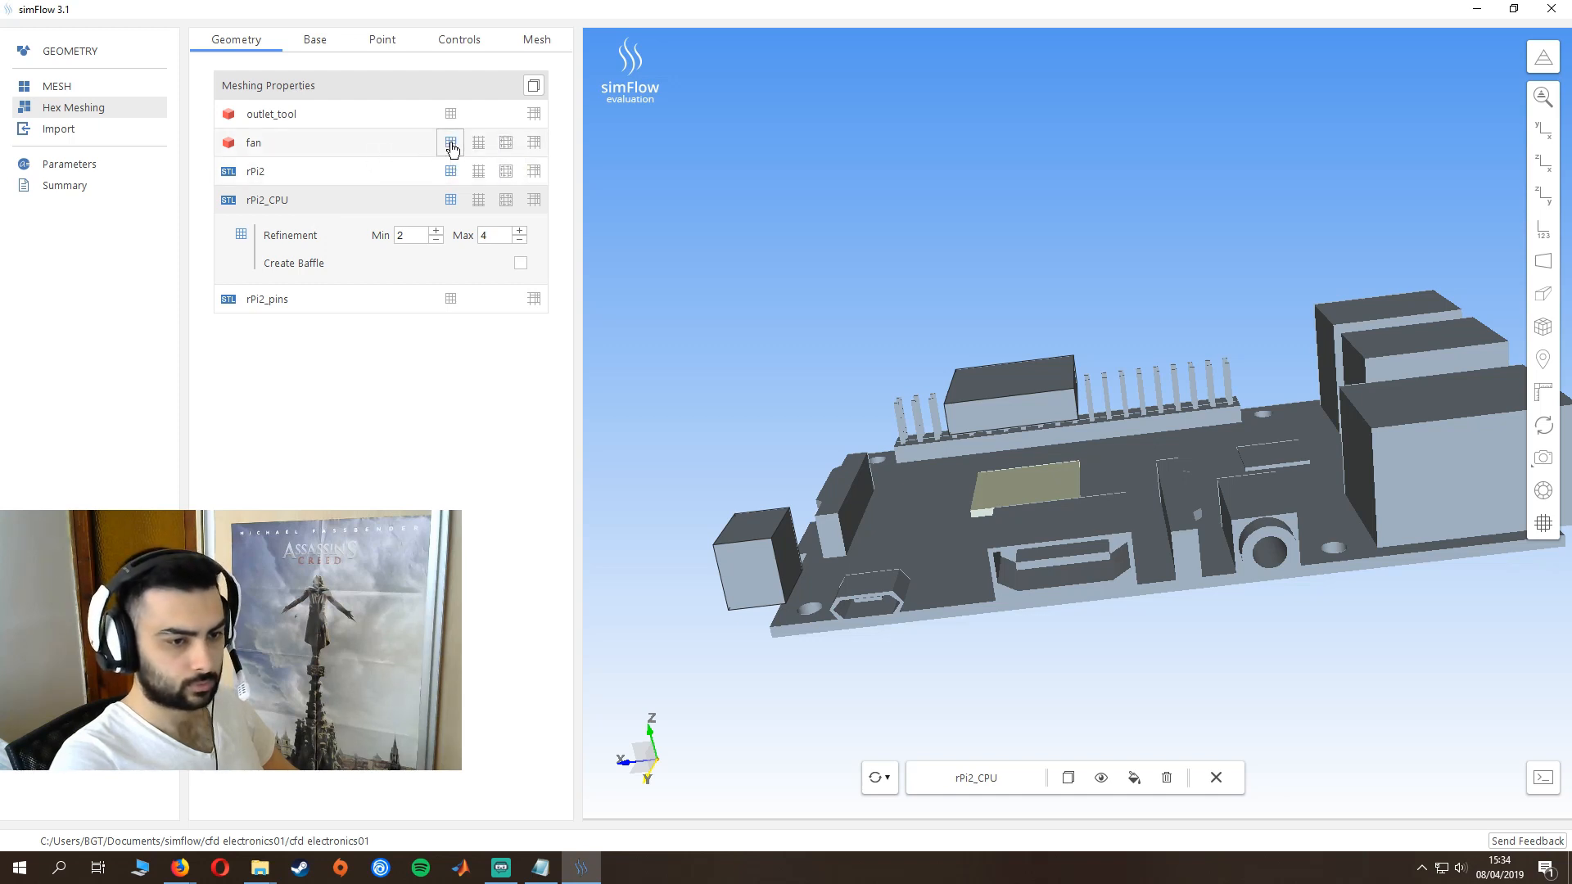
click(437, 241)
click(437, 240)
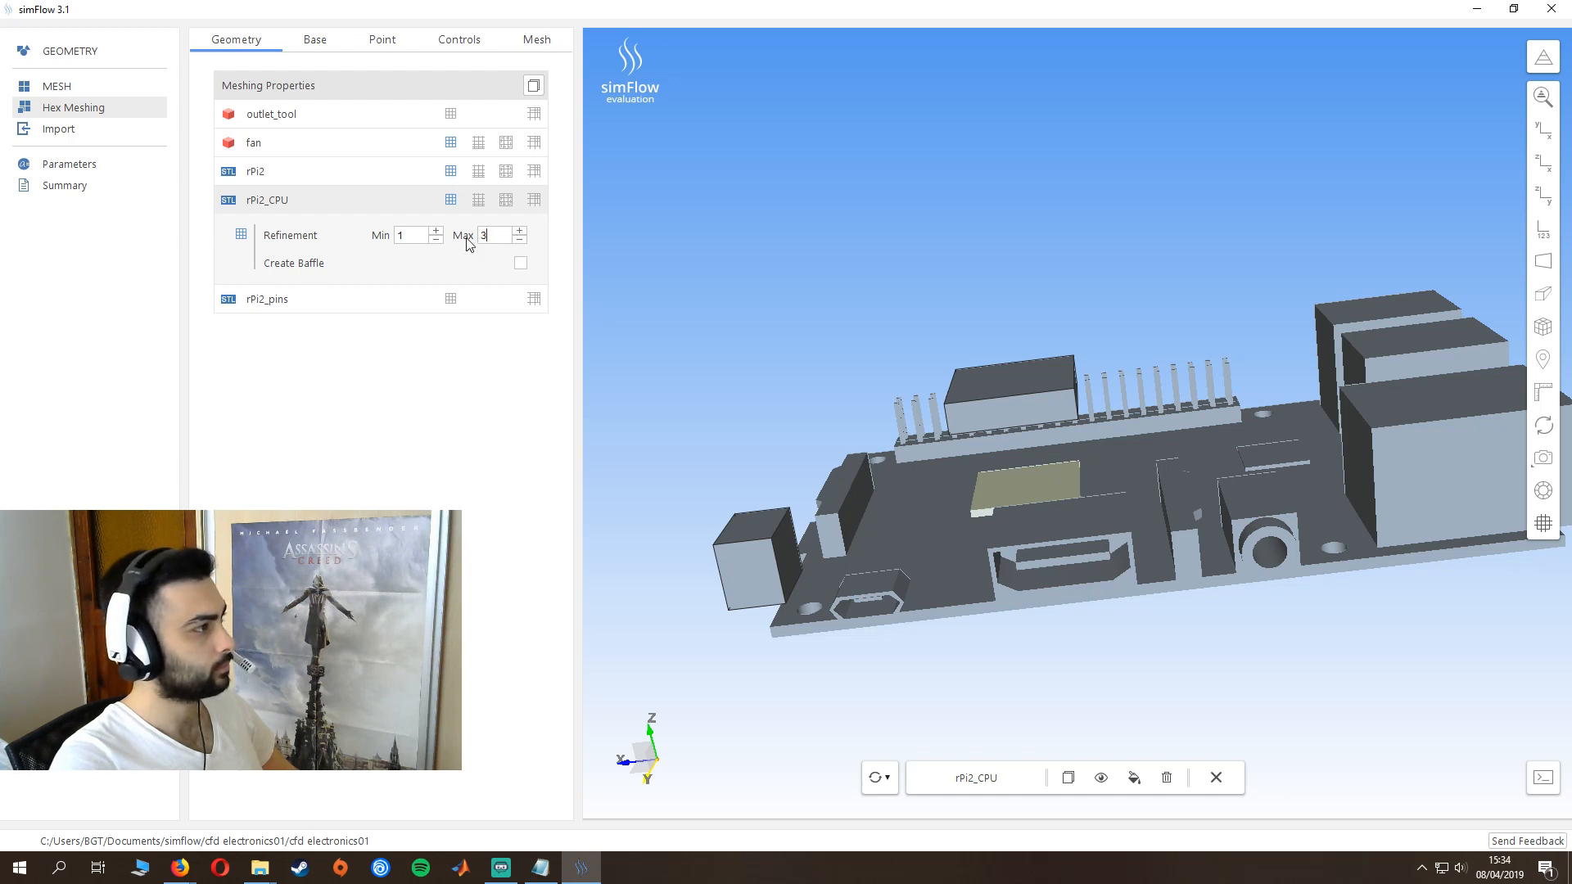
click(437, 232)
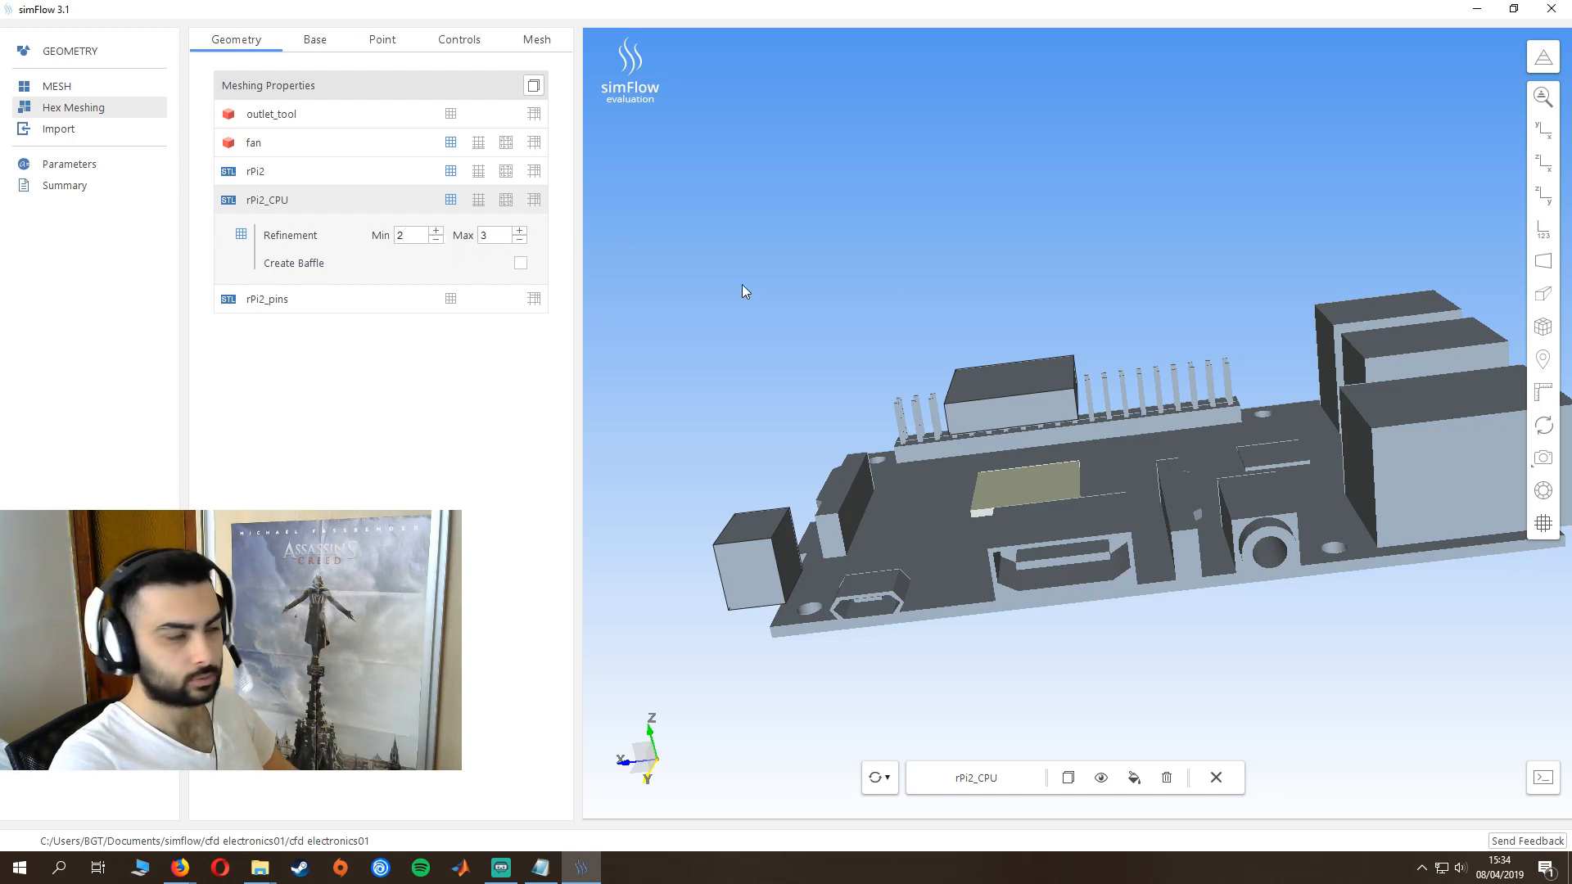
click(519, 231)
- Set the fan geometry's minimum refinement to 1 and its maximum refinement to 3
click(284, 144)
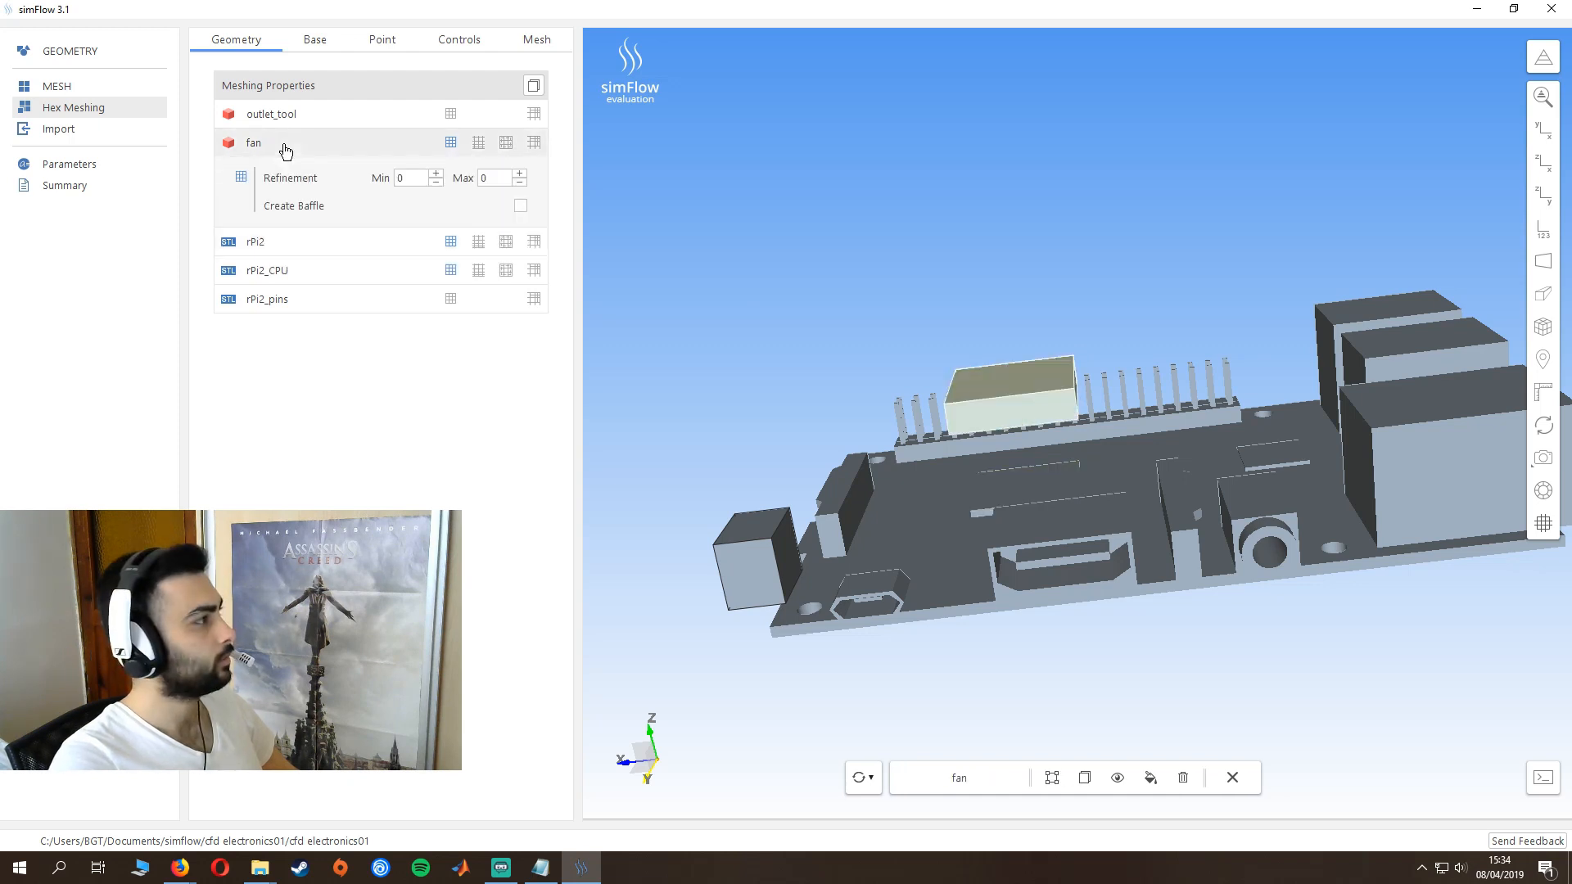
click(435, 174)
click(519, 174)
click(519, 175)
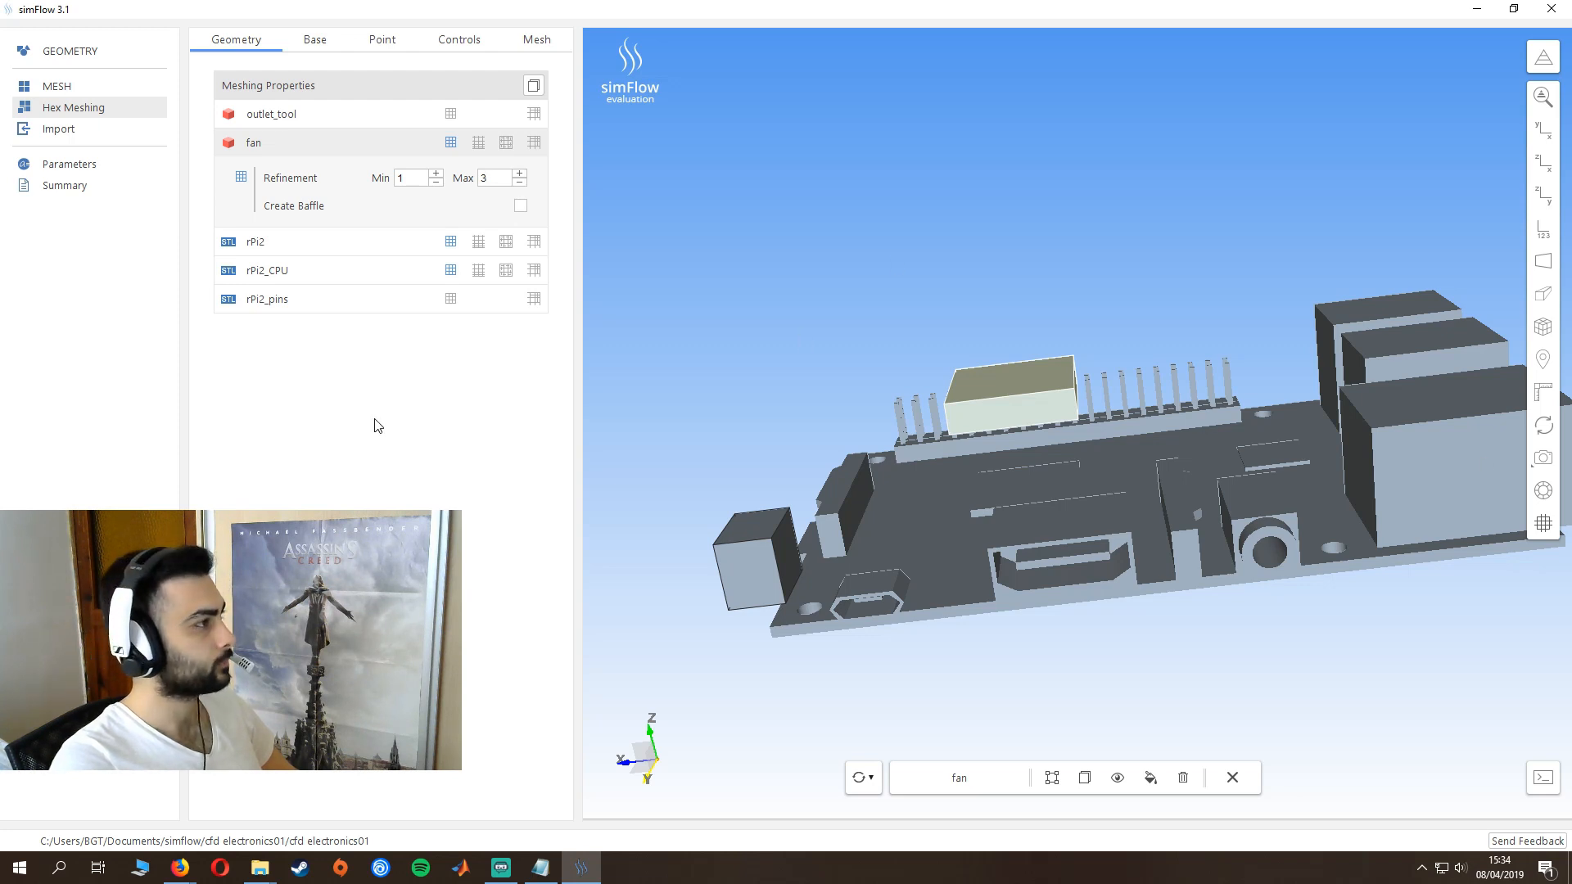
- Set the minimum corner of the box base mesh to 0, 0, 0 m
click(312, 40)
click(344, 214)
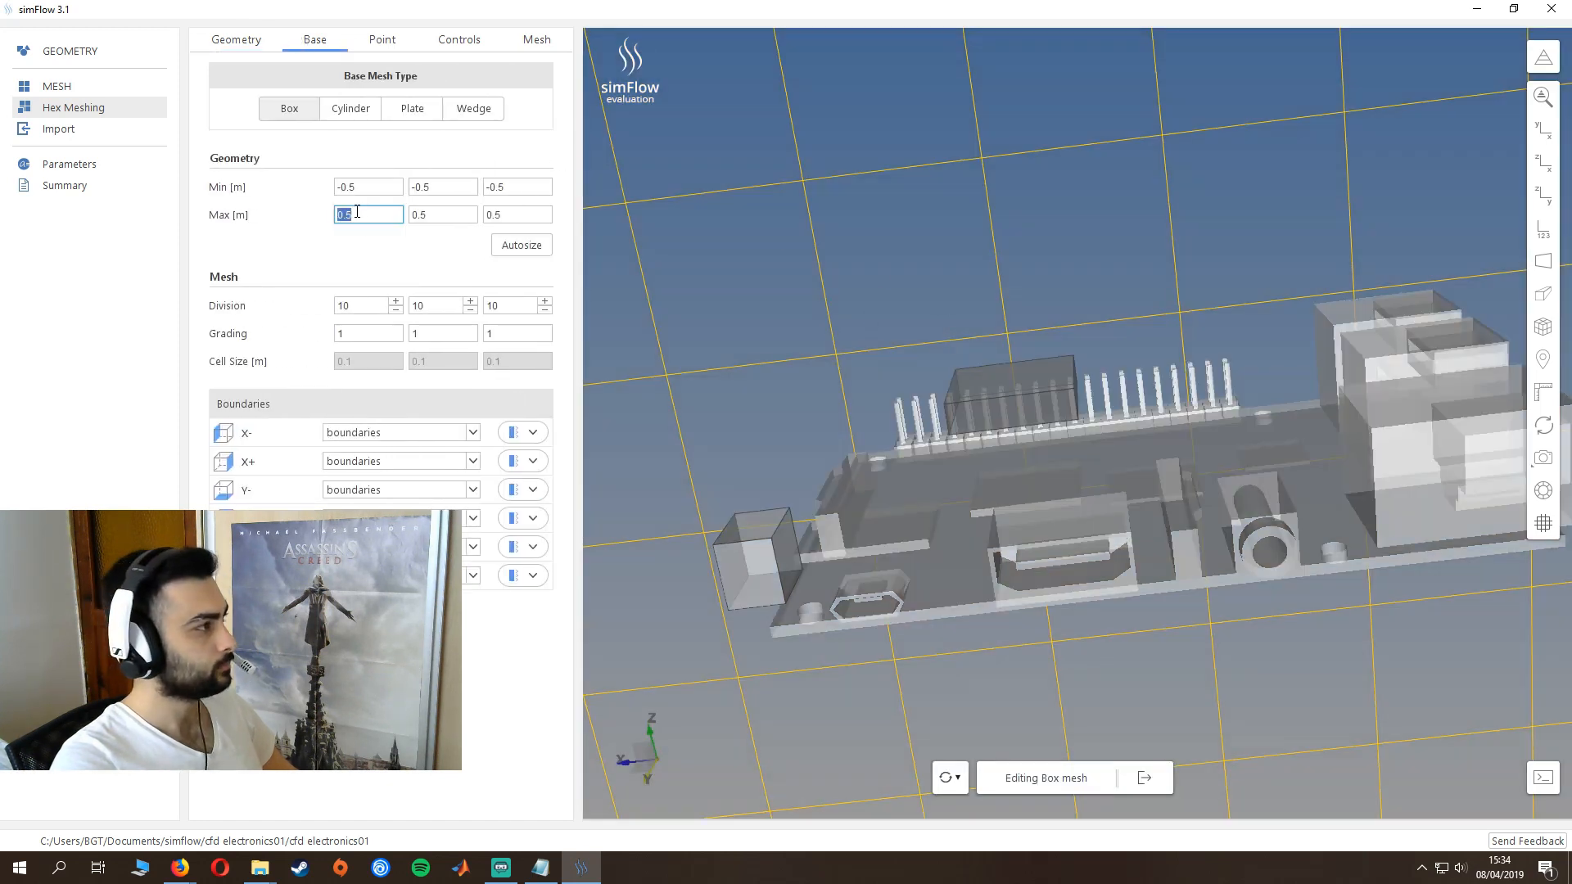
double_click(357, 214)
click(377, 187)
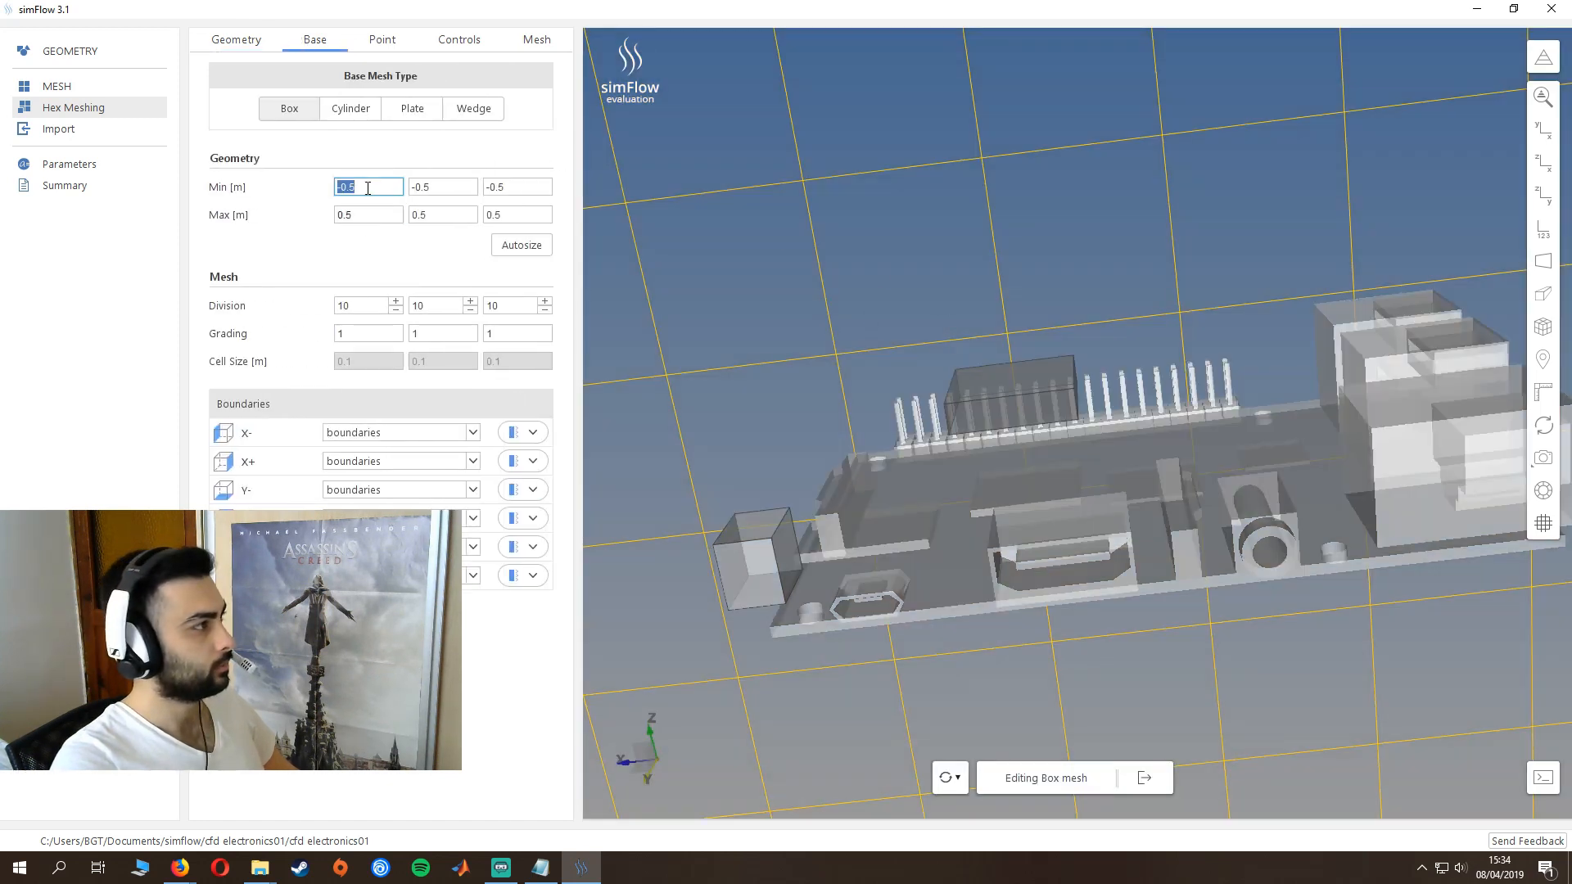
double_click(377, 187)
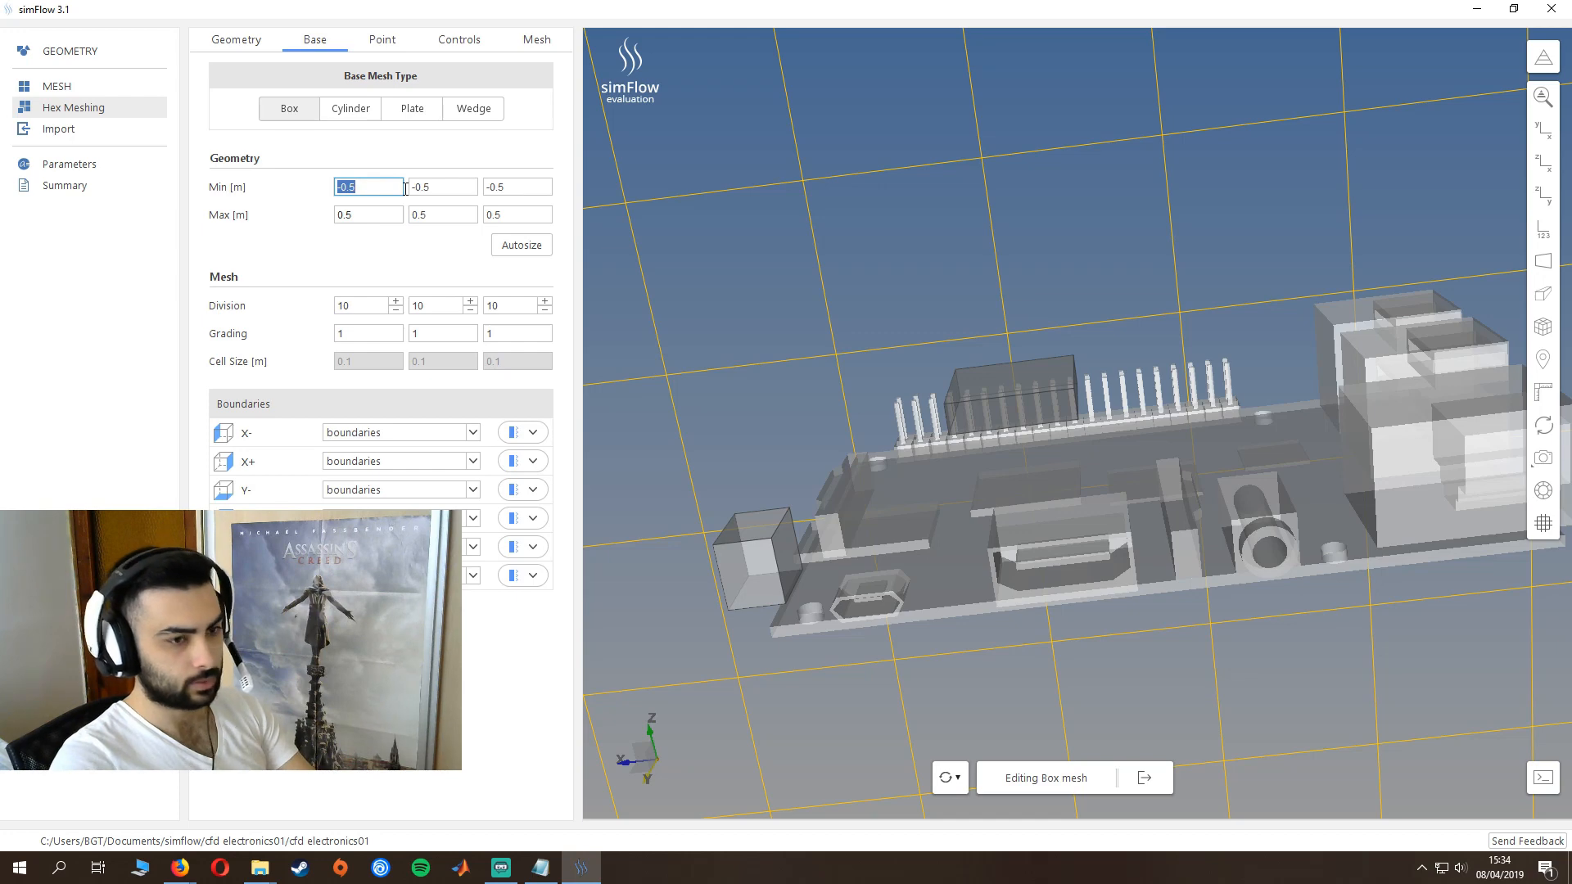
text(0)
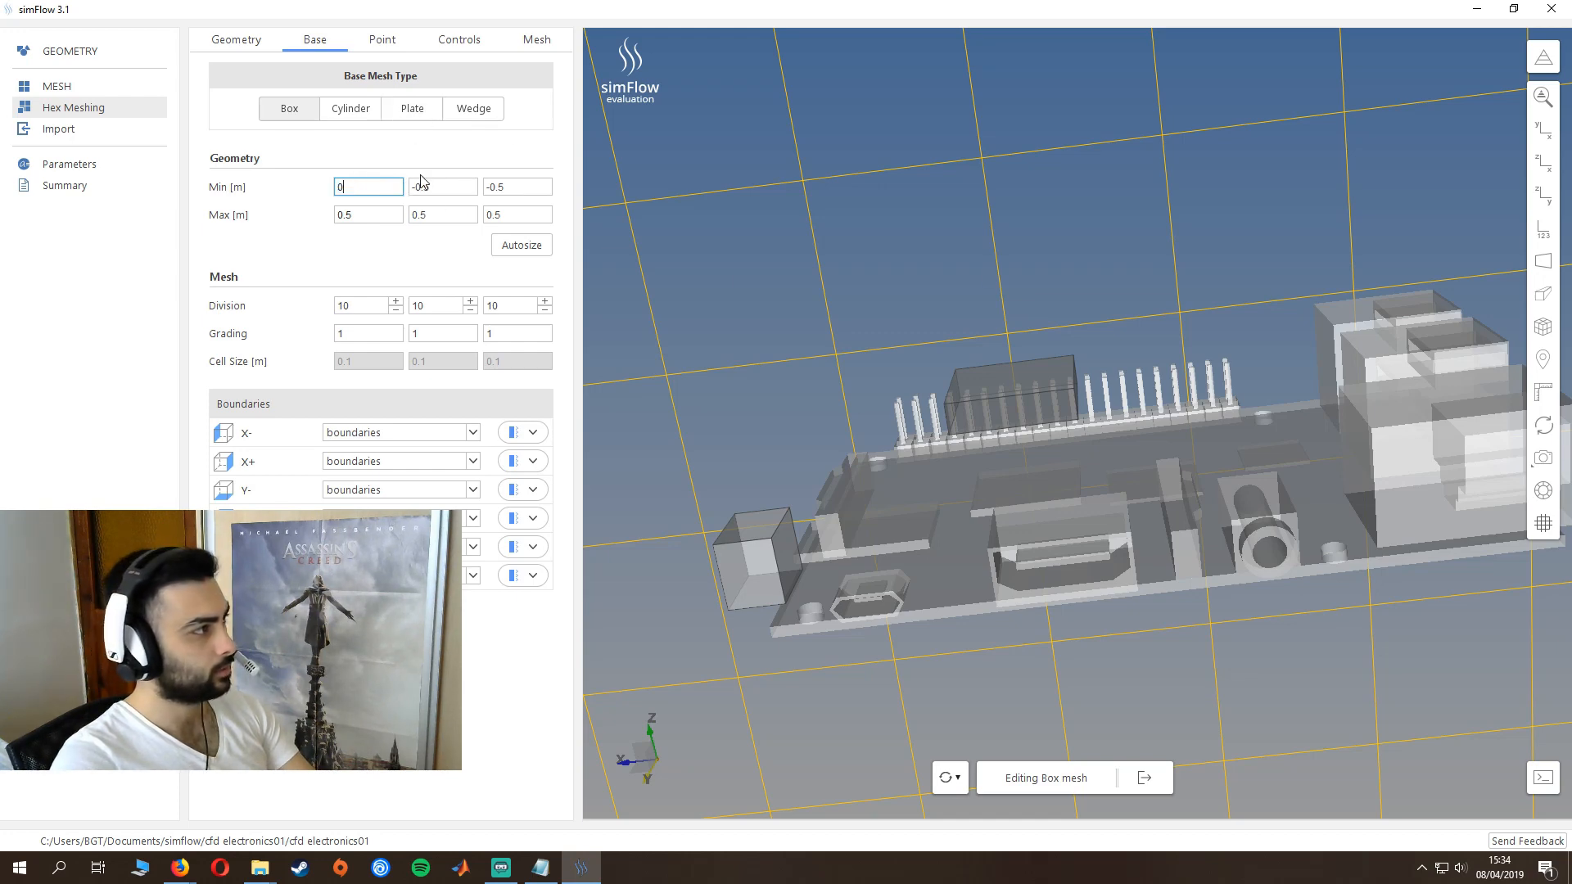
double_click(438, 186)
text(0)
double_click(515, 187)
text(0)
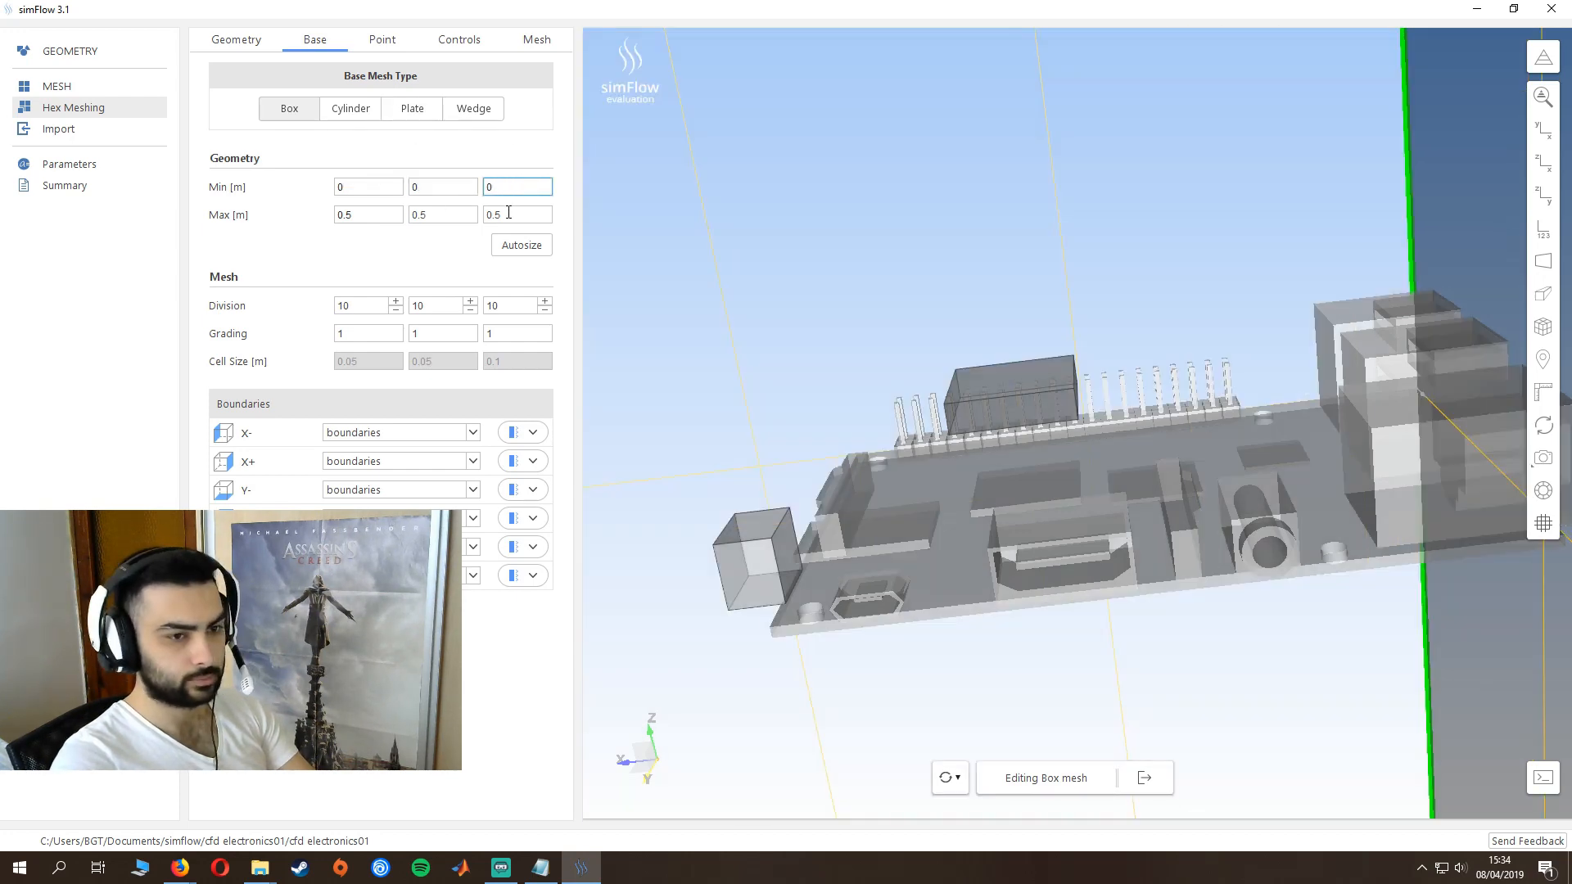
- Set the maximum corner of the box base mesh to 0.085, 0.056, 0.0155 m
double_click(369, 214)
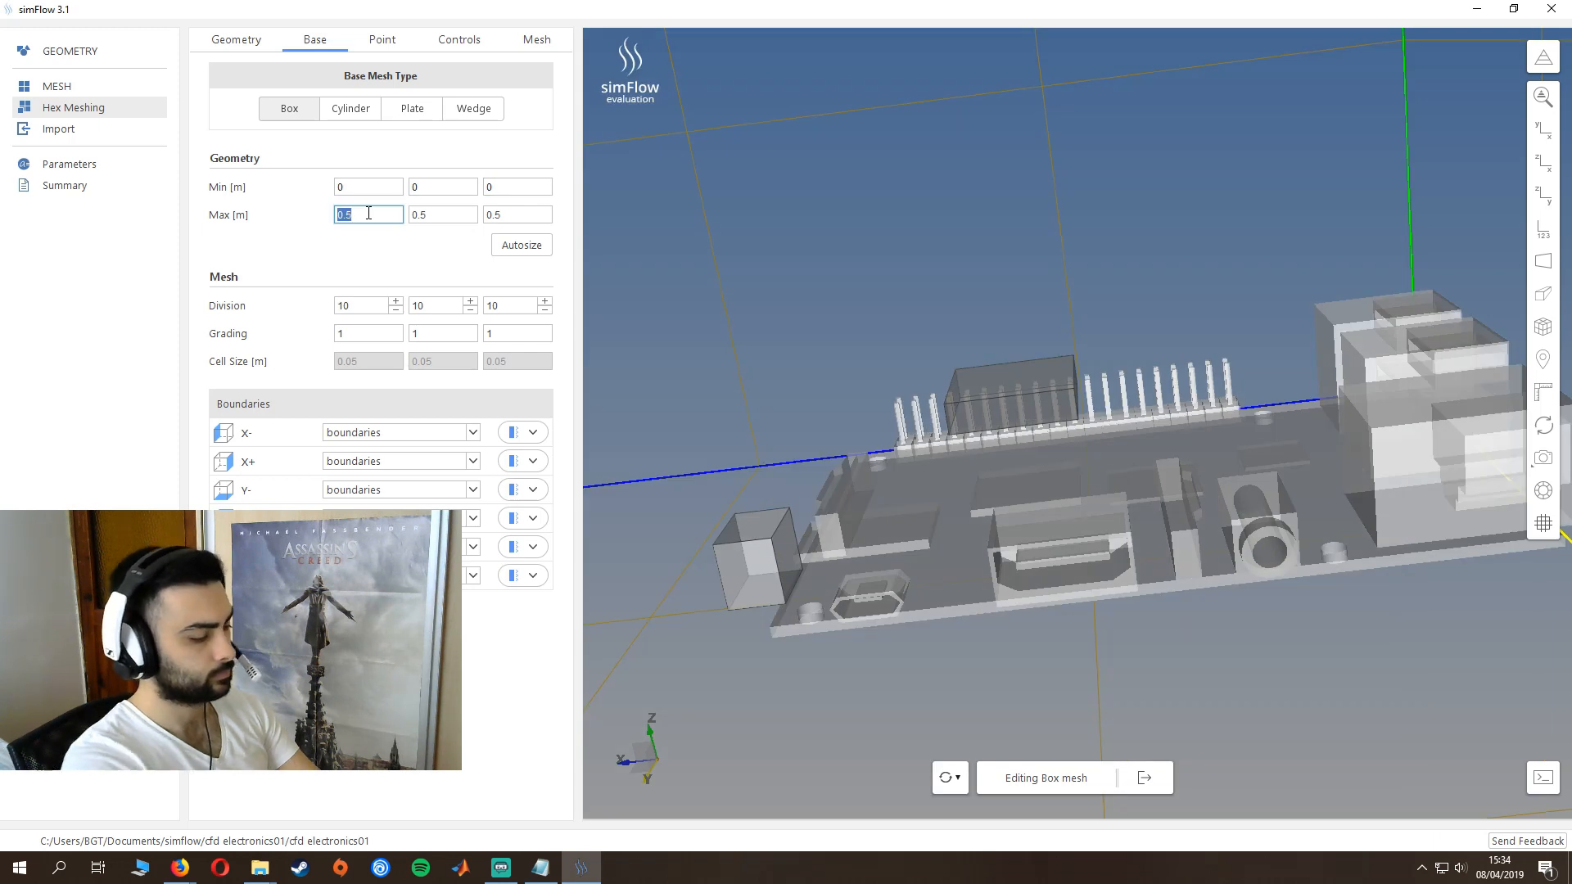
text(0.)
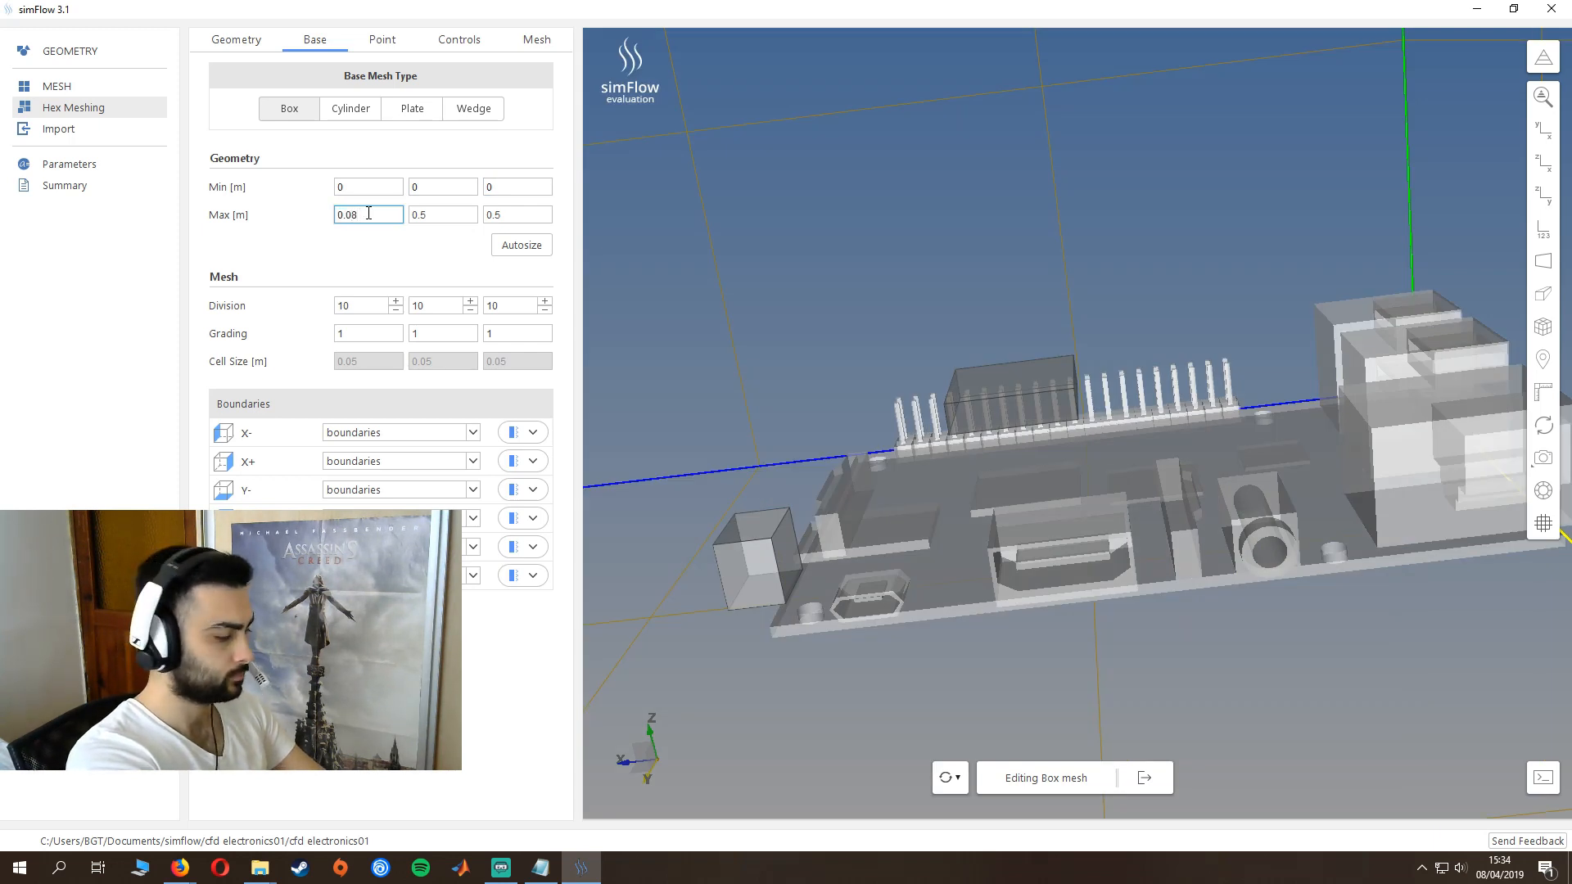
key(Tab)
text(0)
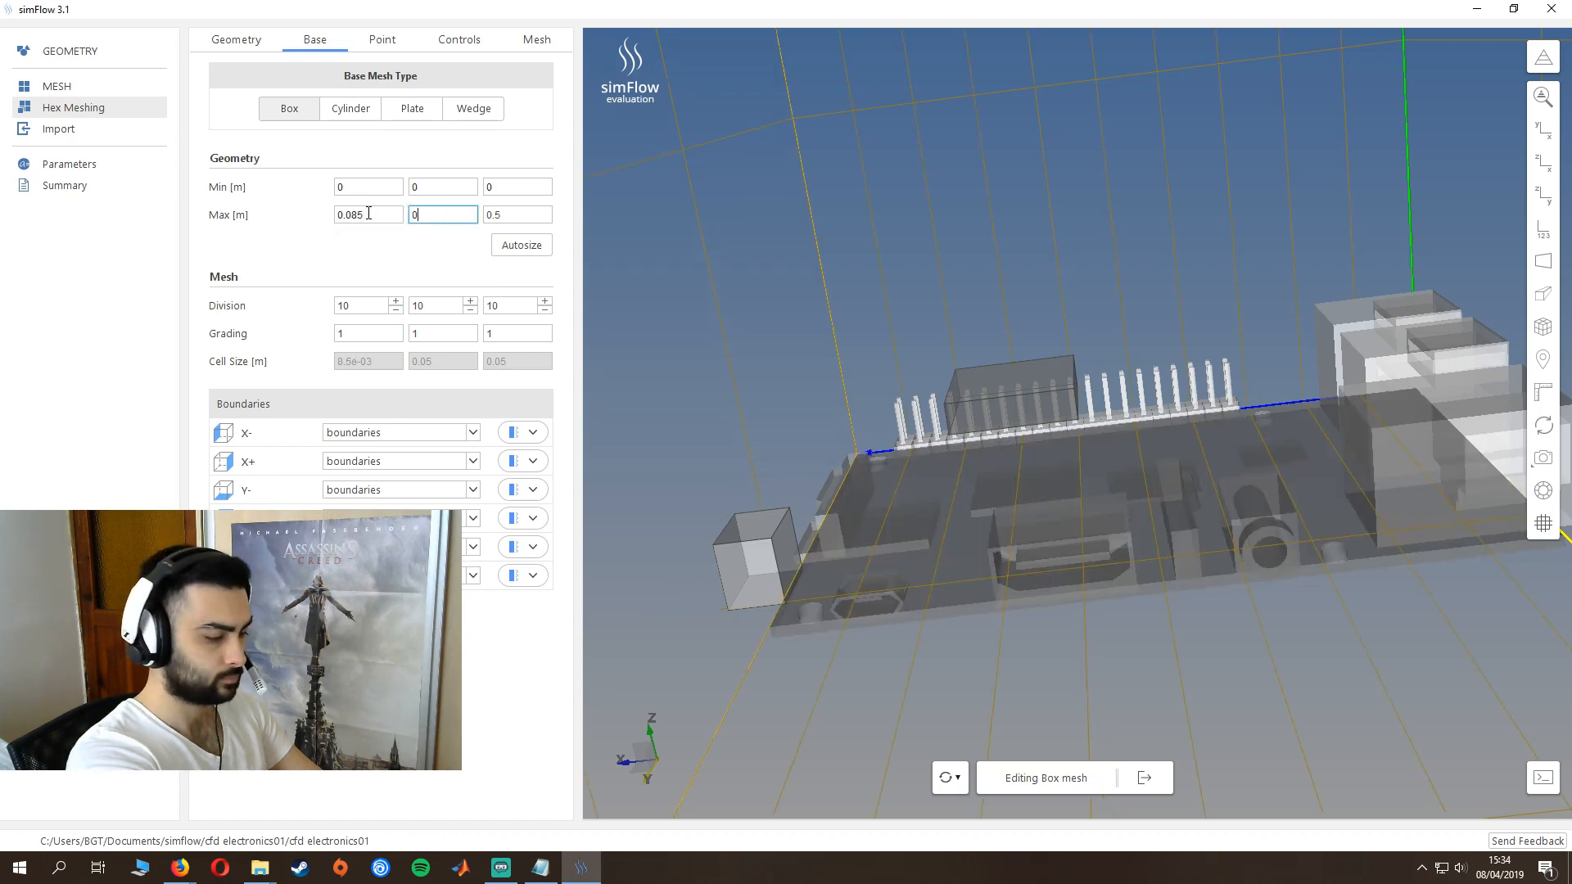
text(.056)
key(Tab)
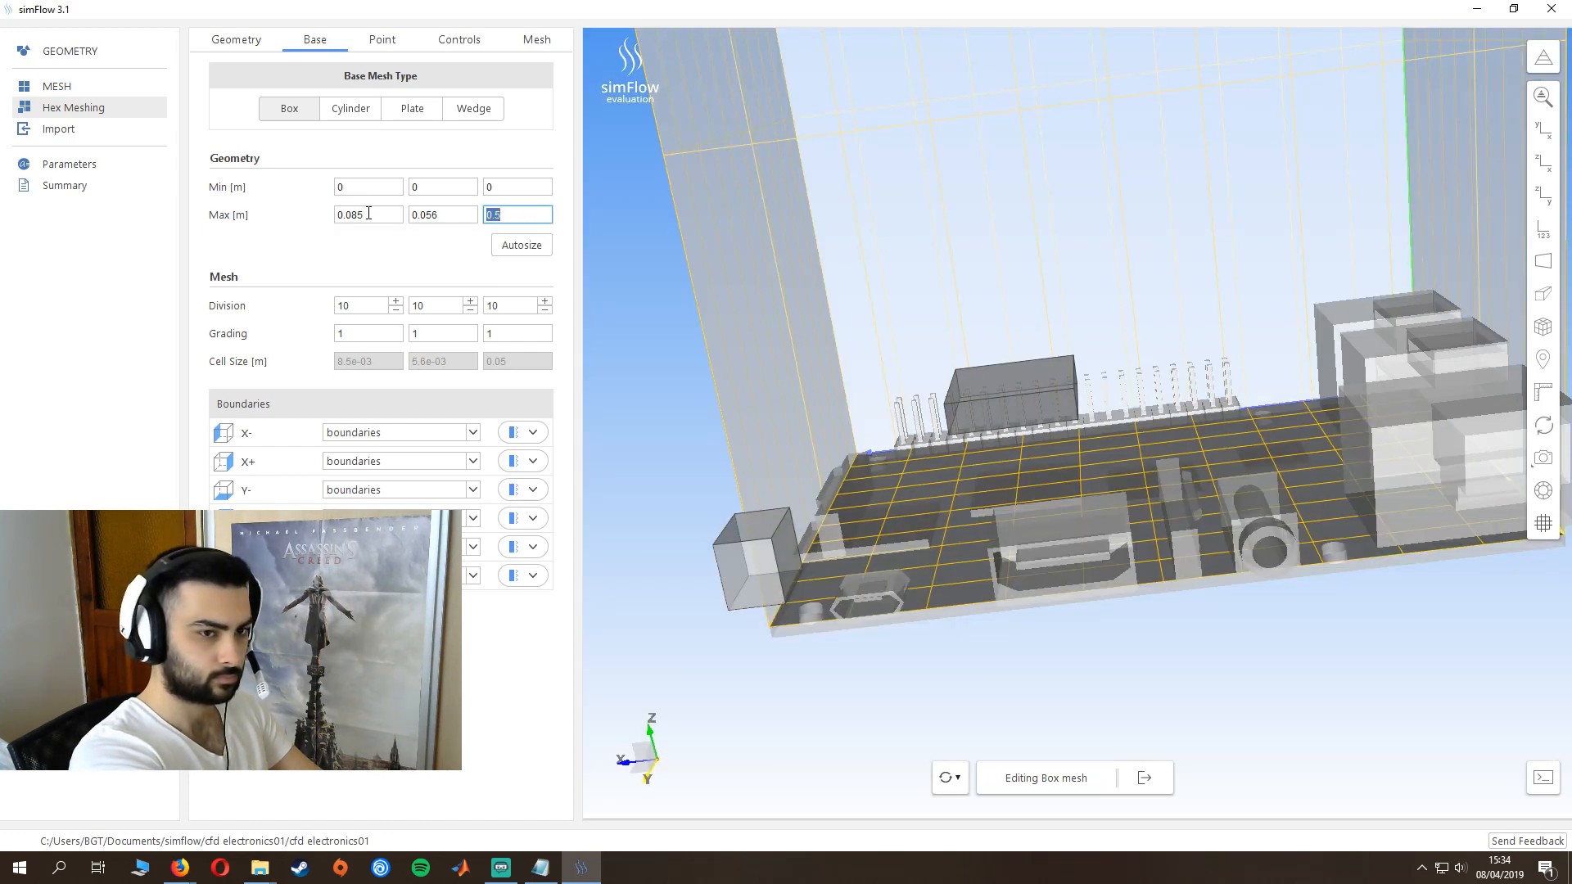
text(0.)
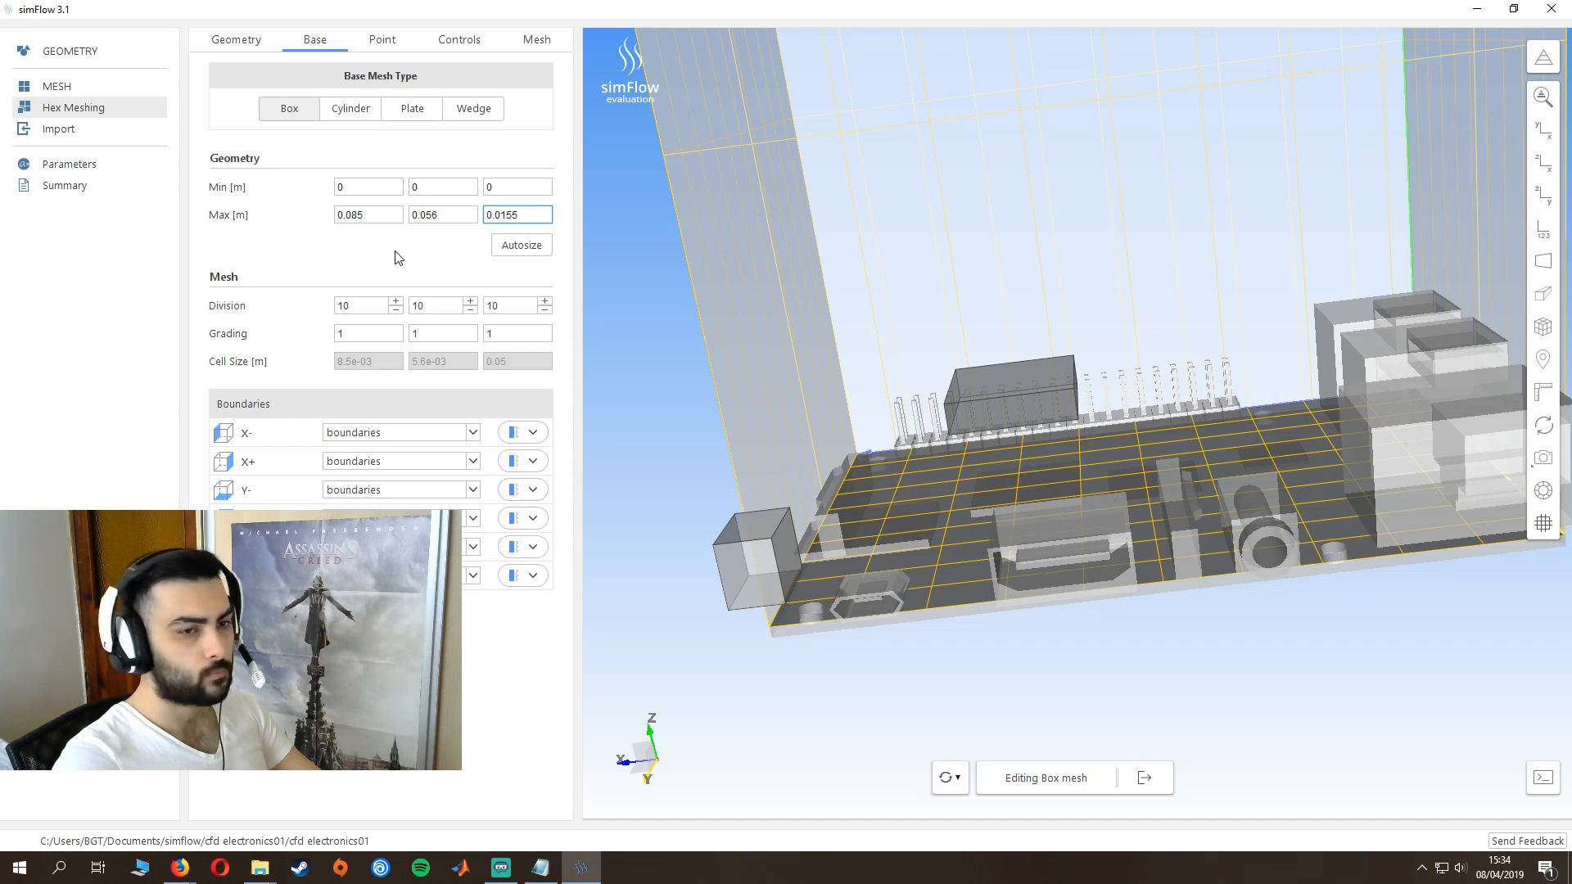
- Set the base mesh divisions to 15 in X and 5 in Z, and change the base mesh boundaries to the Wall type
click(346, 306)
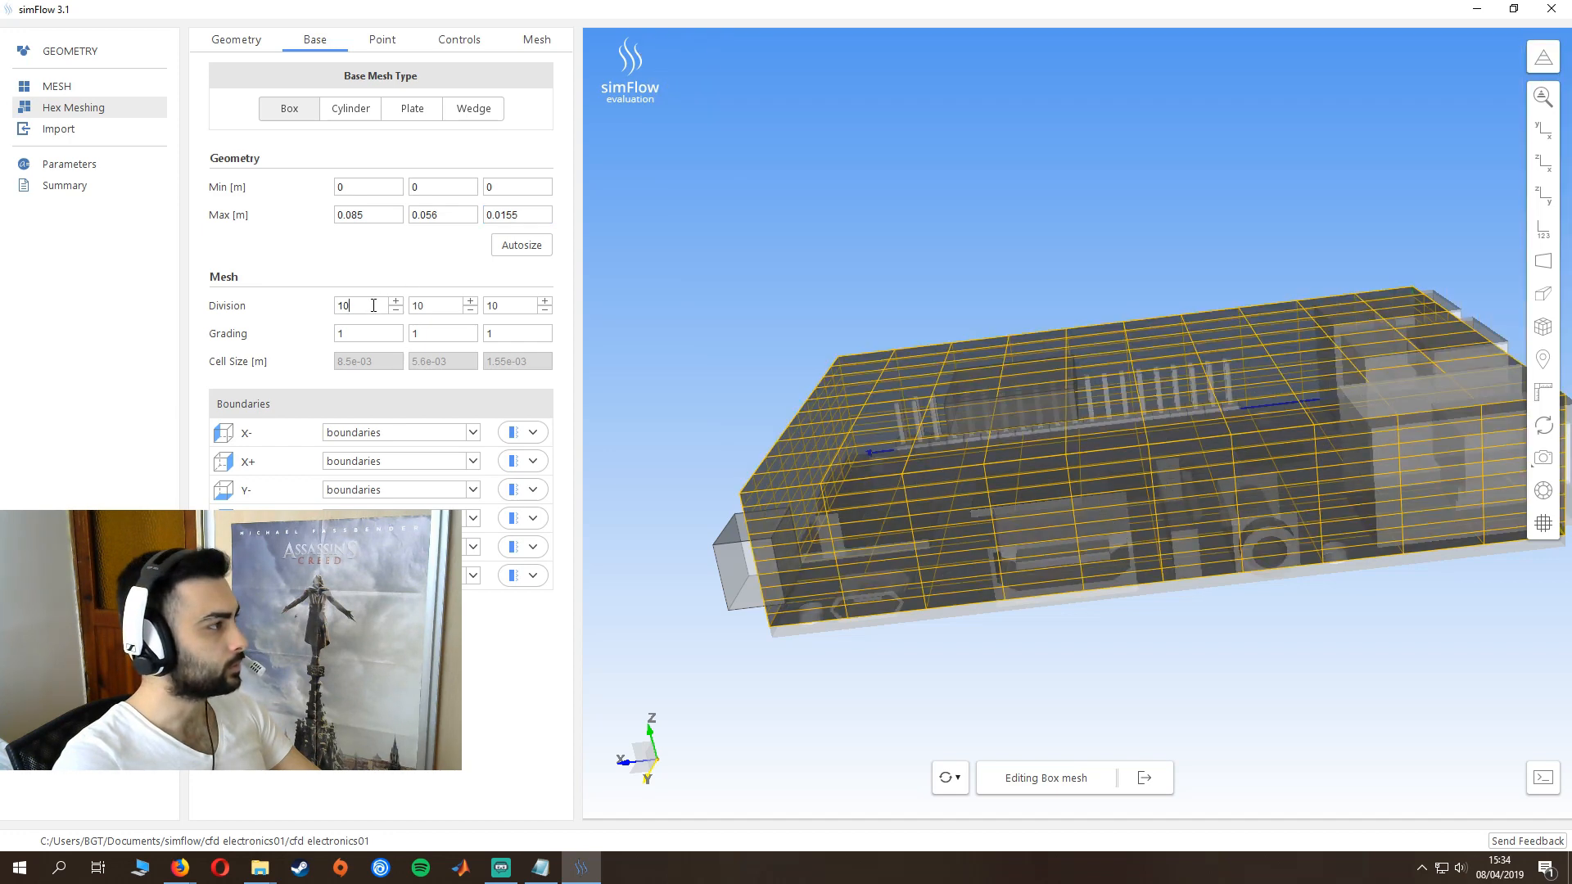
key(Delete)
text(5)
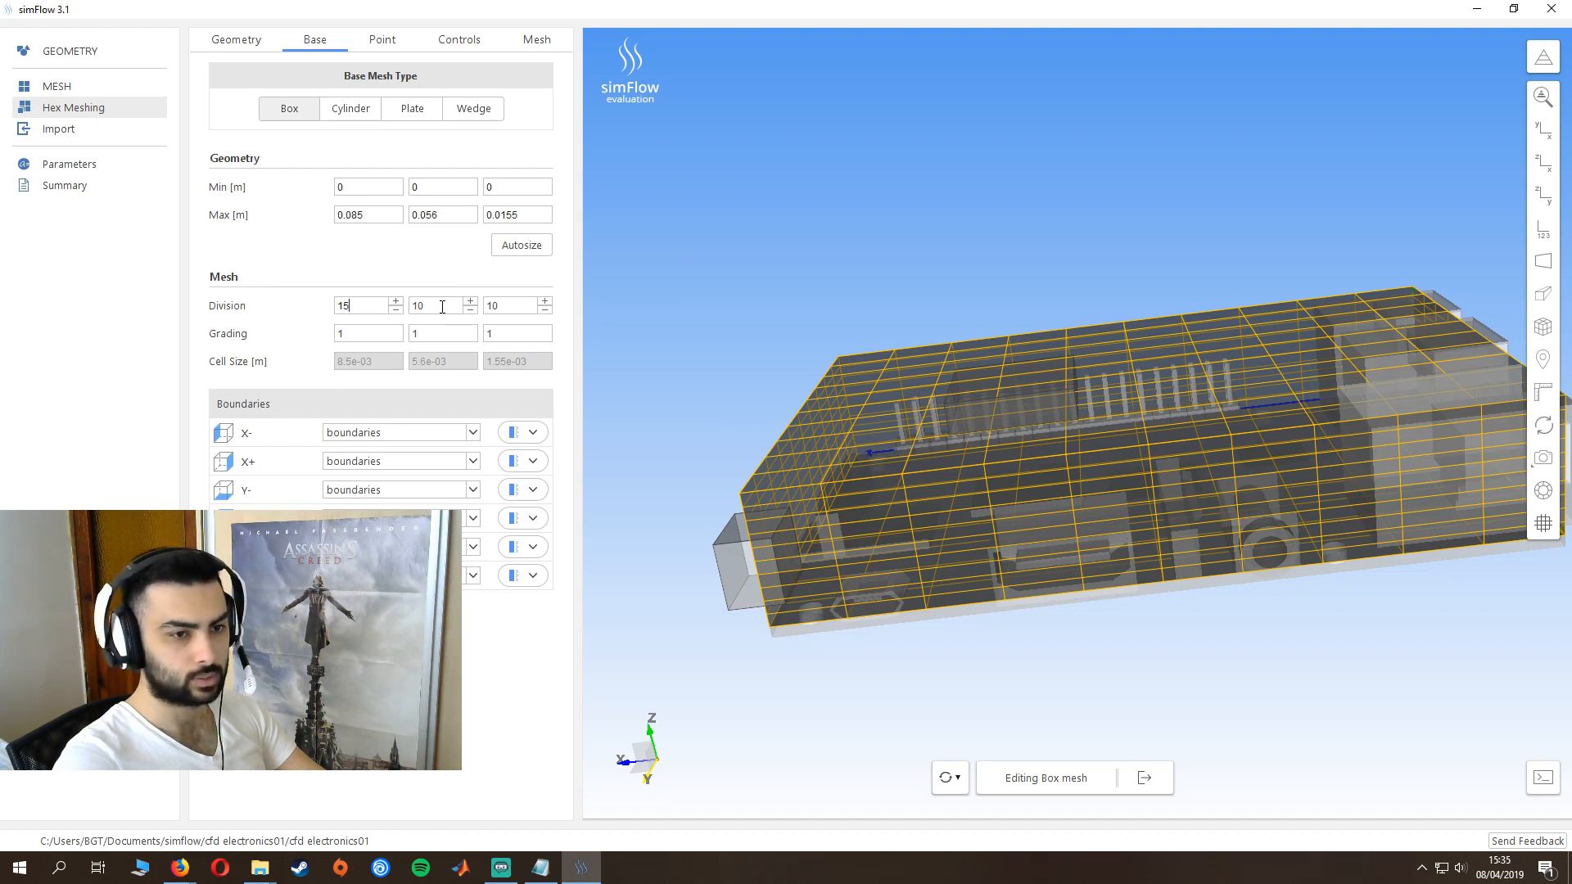
double_click(490, 307)
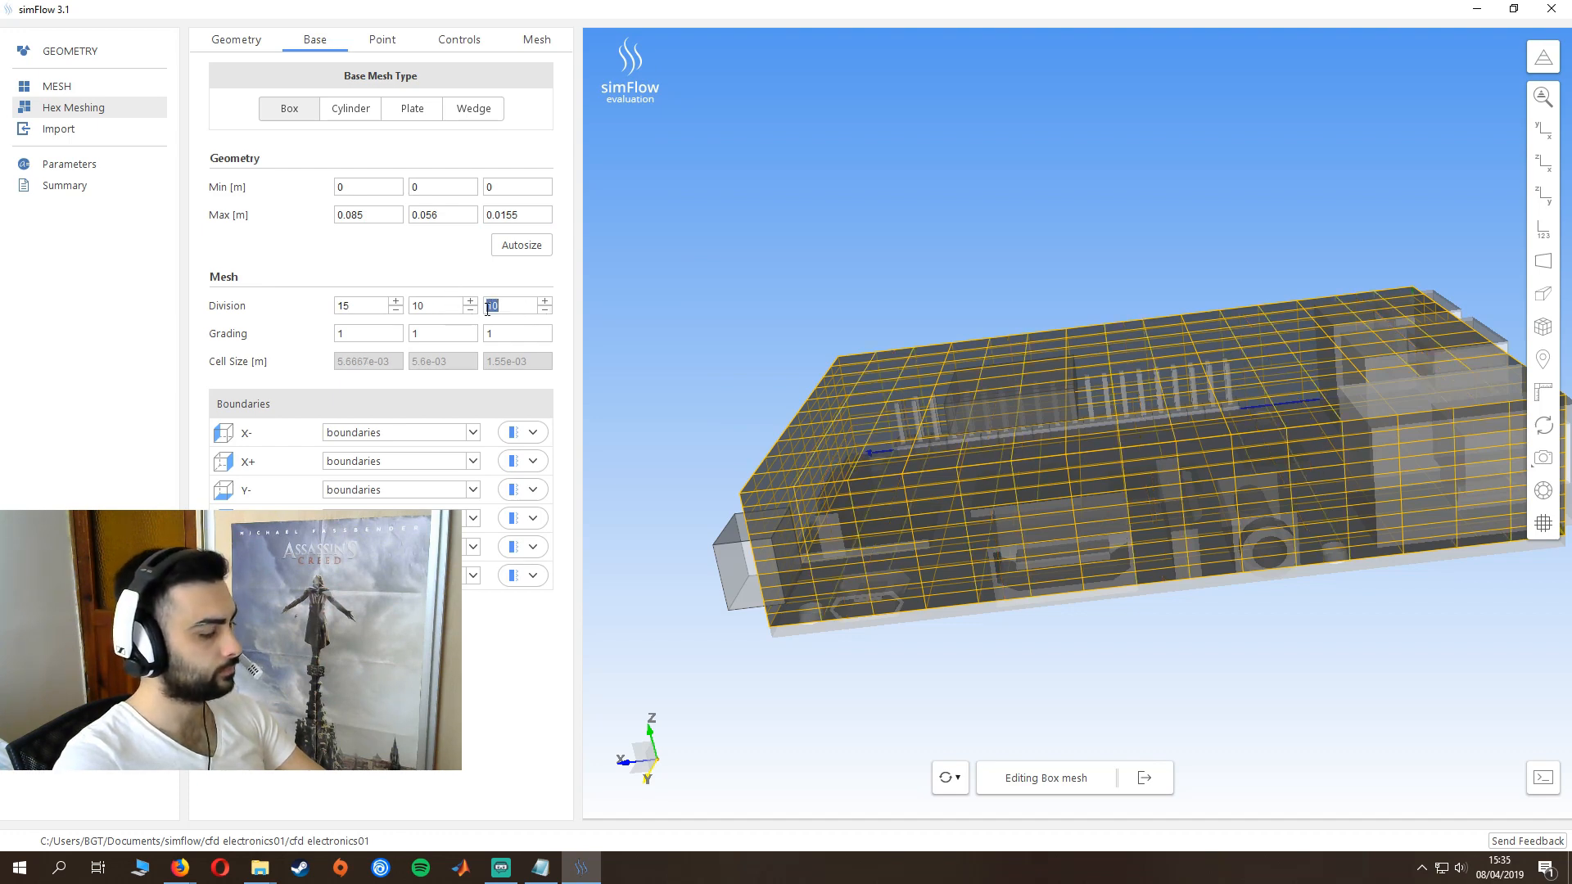
text(5)
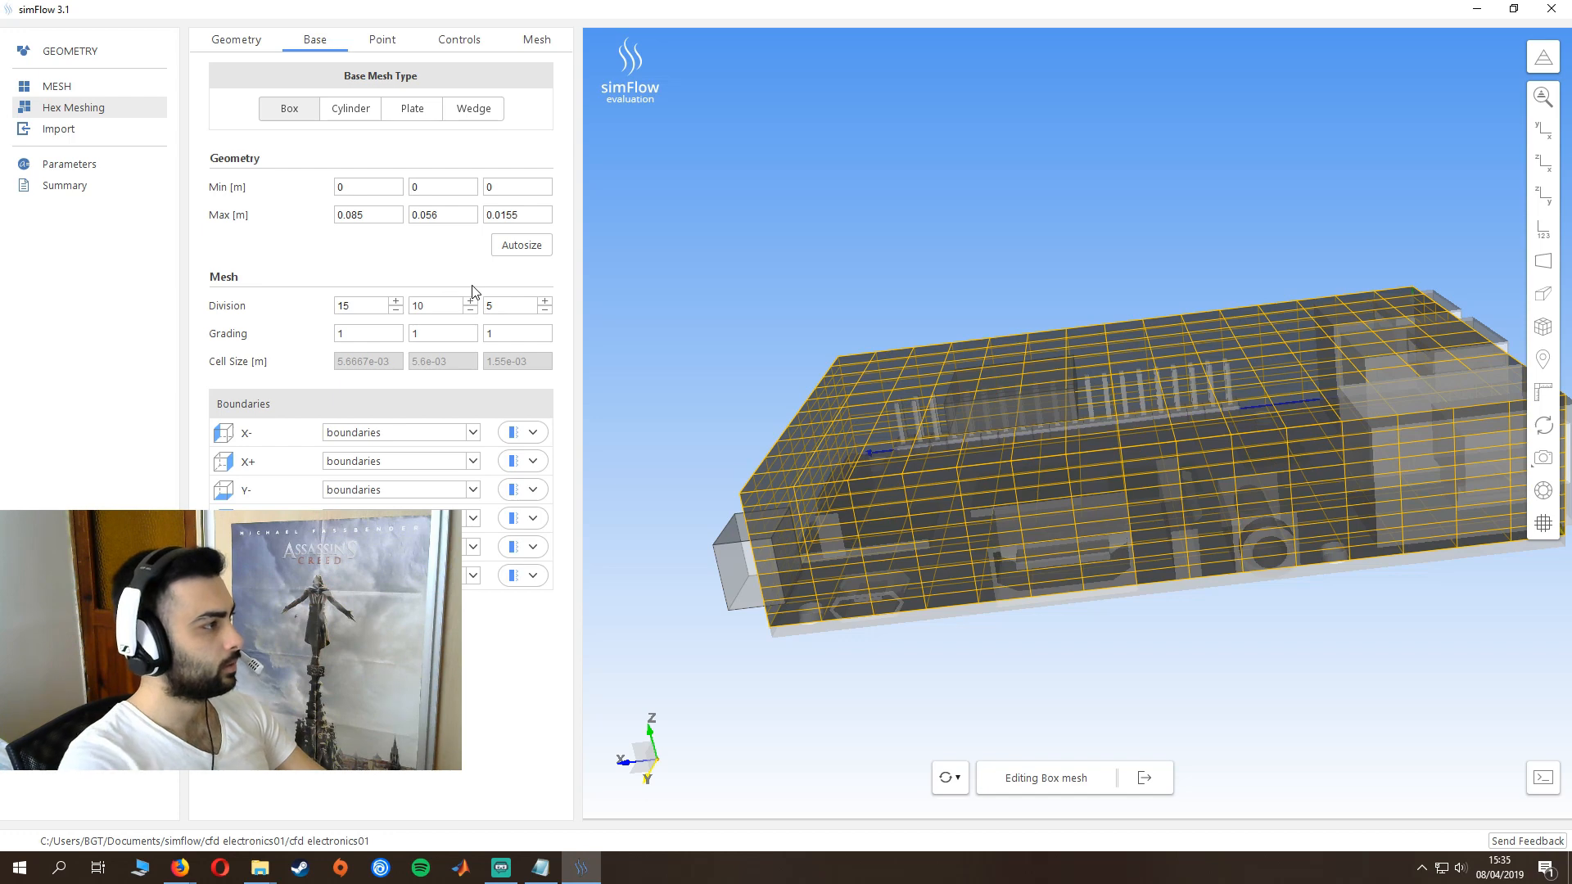
key(Tab)
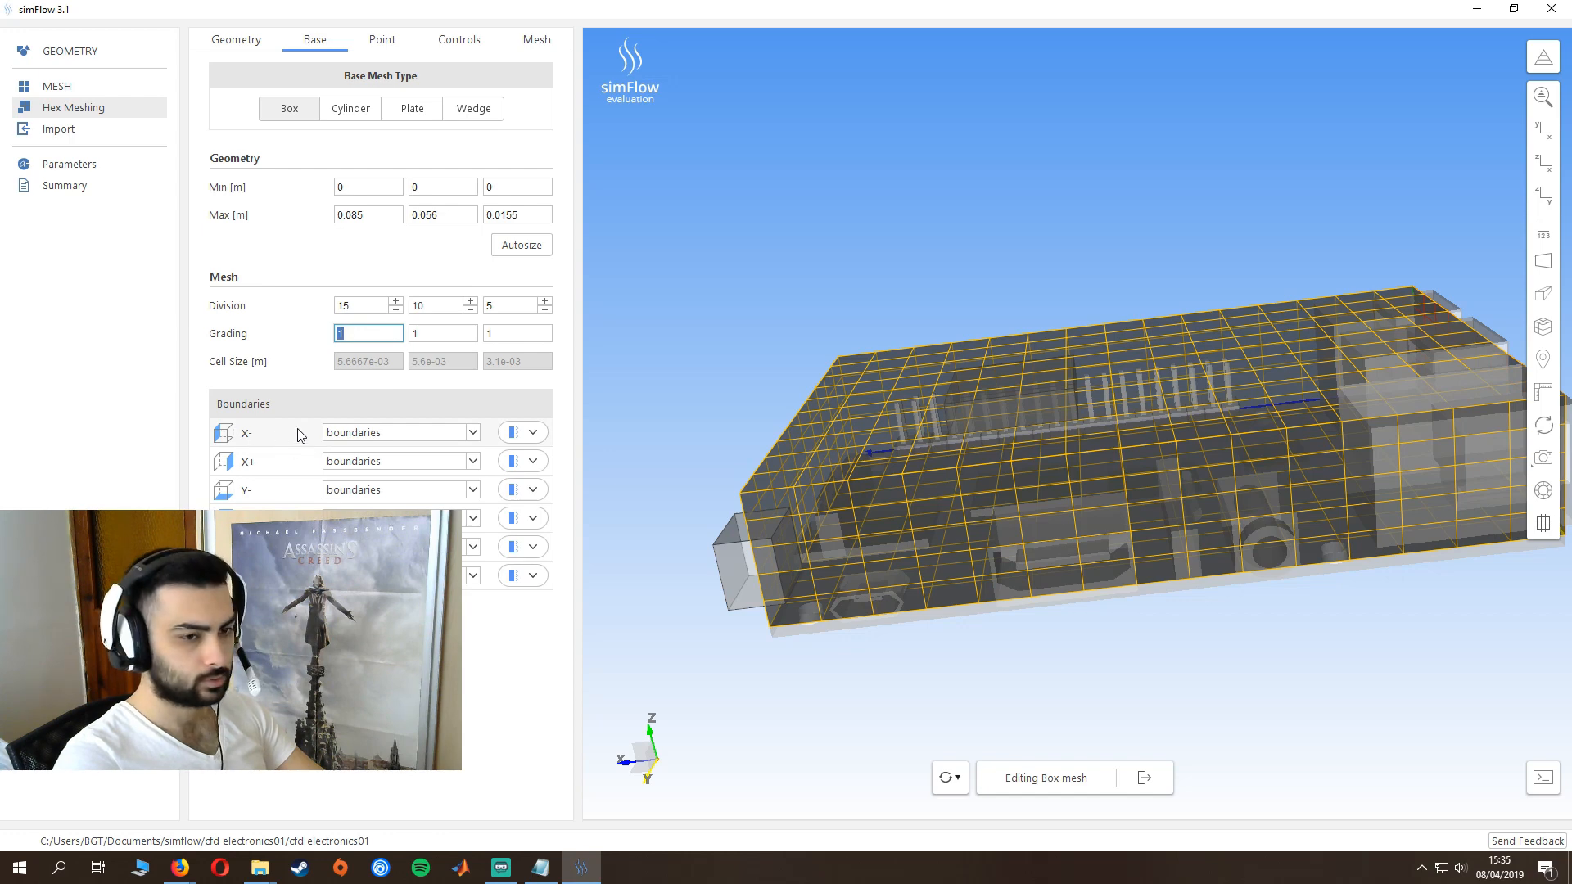
click(517, 434)
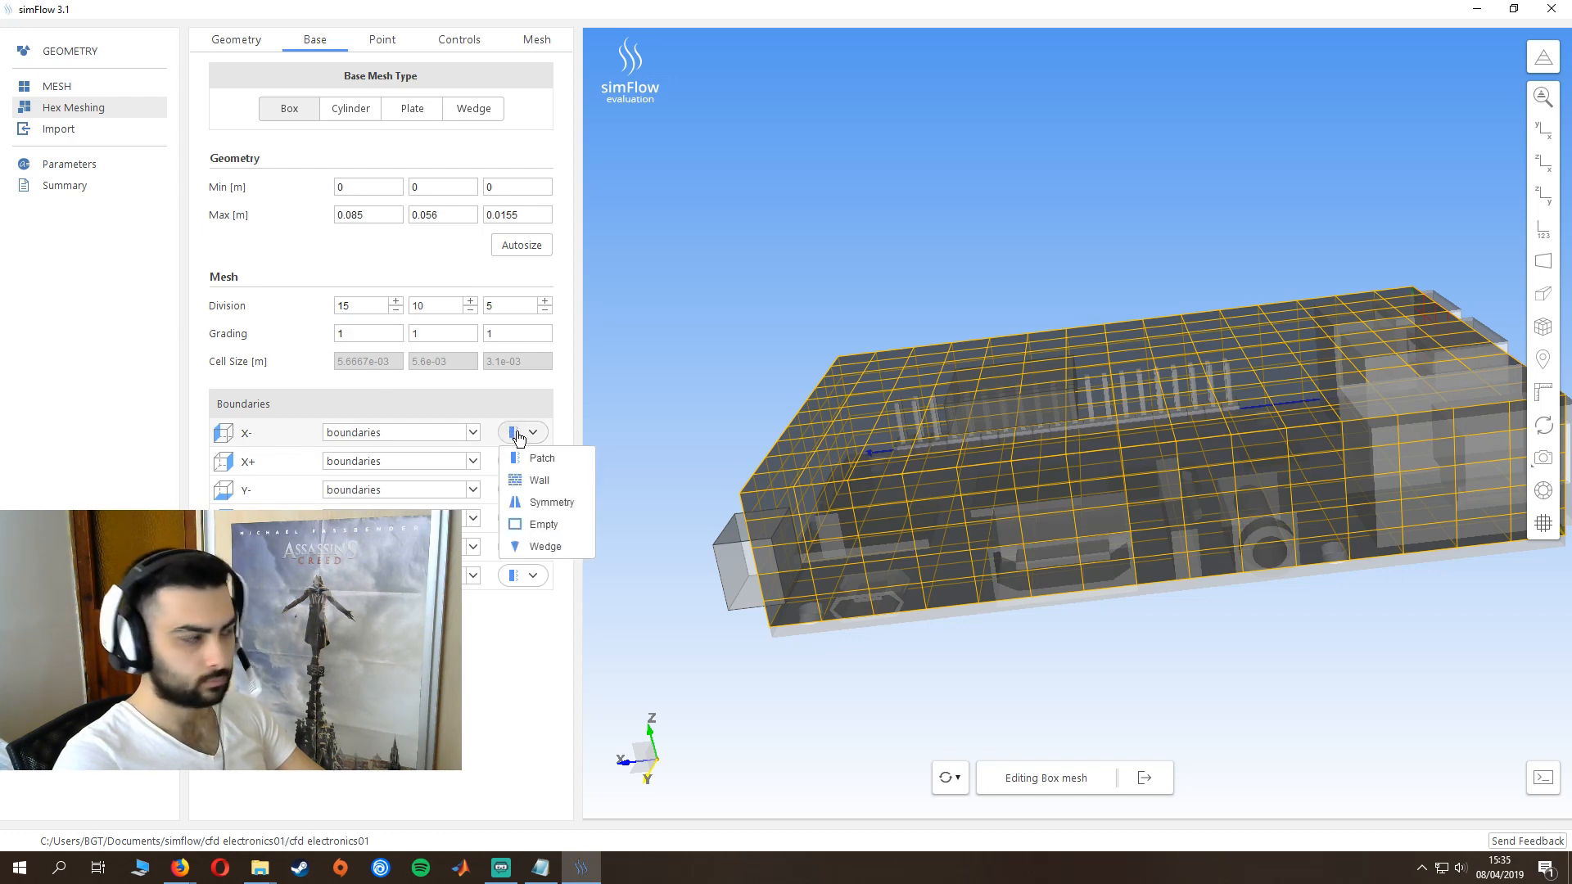
click(530, 481)
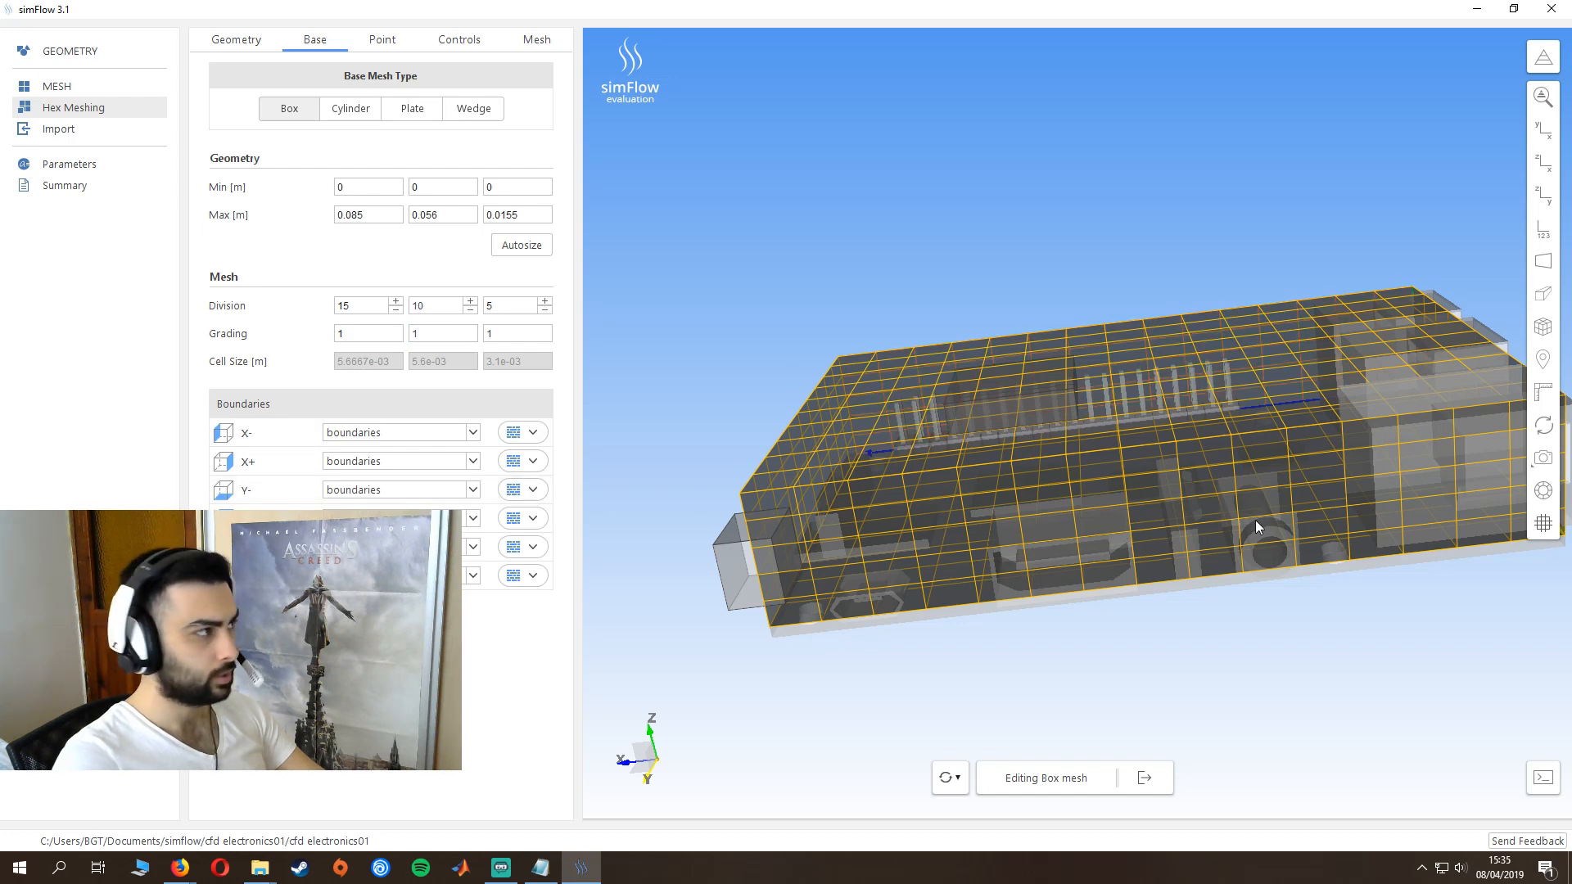
- Set the material point of the hex mesh to 0.055, 0.02, 5e-04
click(382, 41)
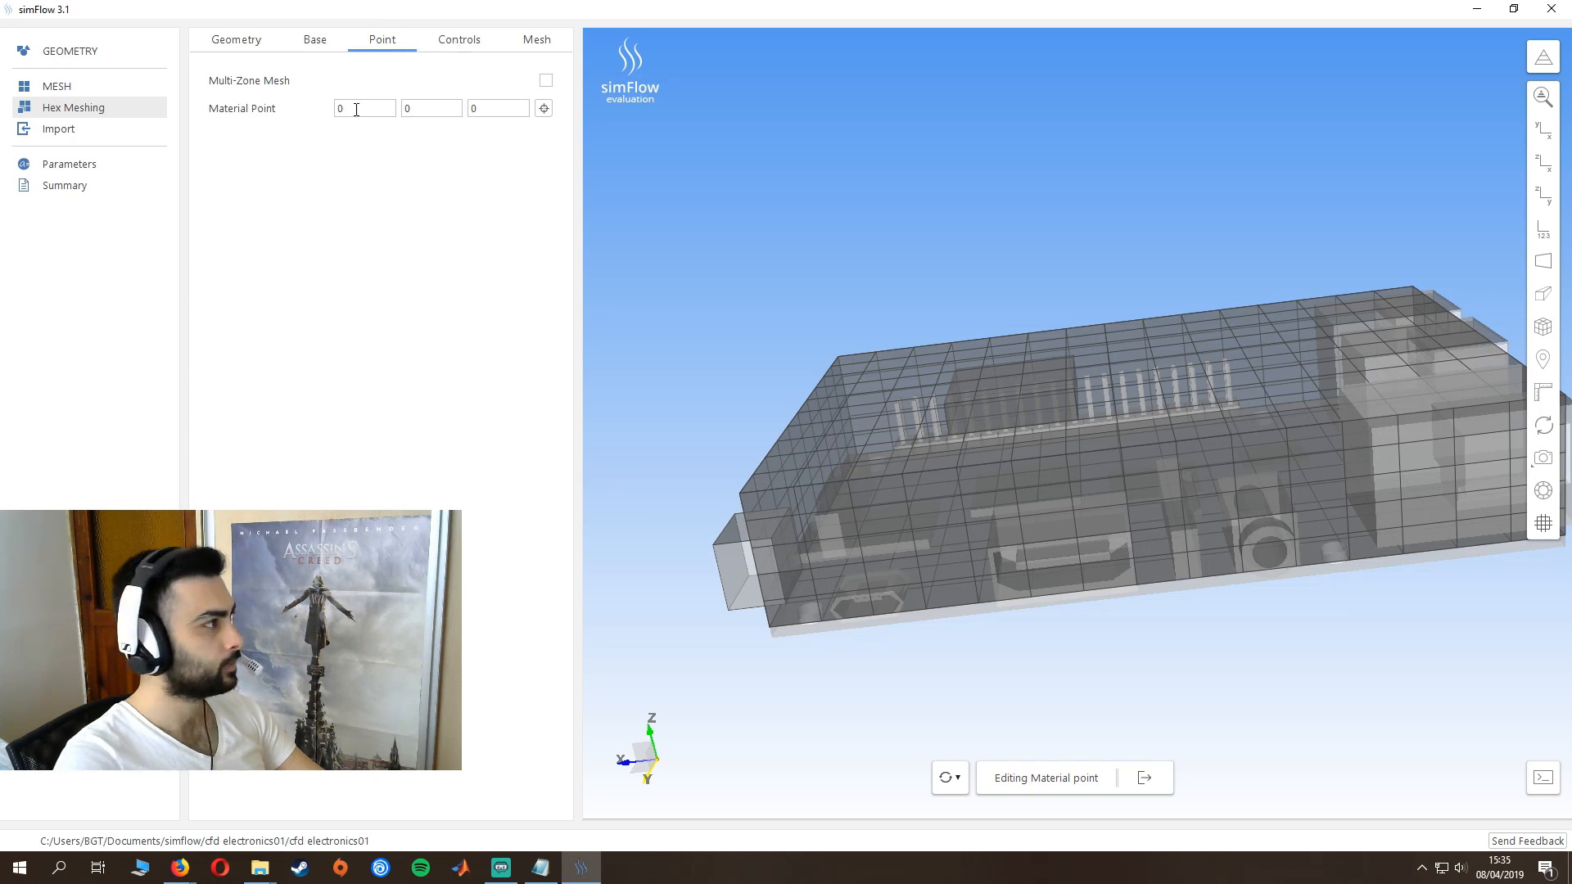
click(356, 109)
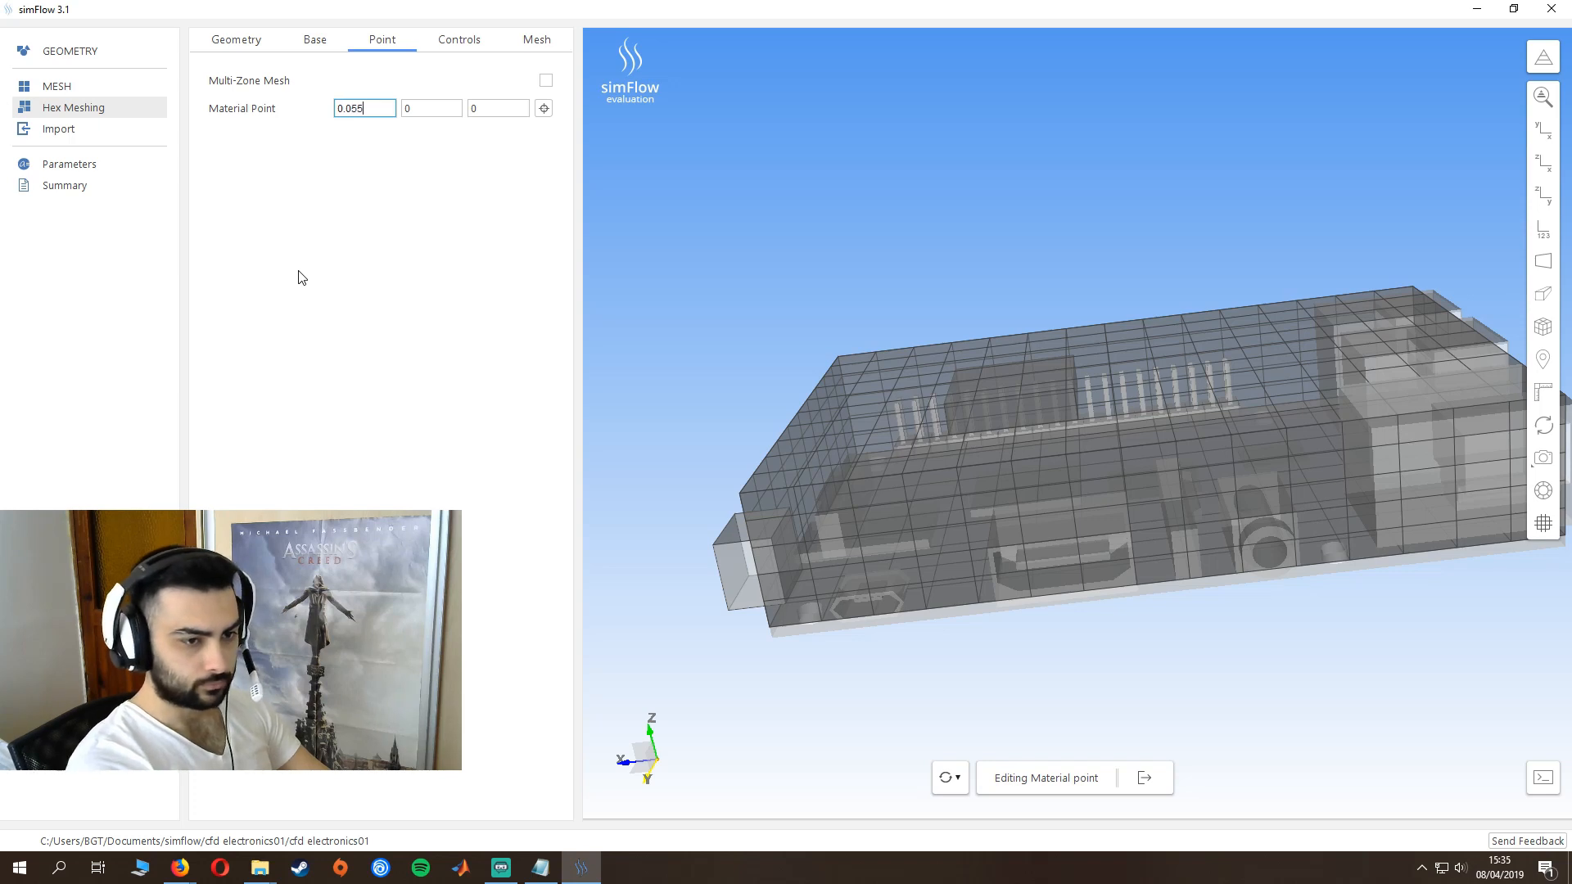
key(Tab)
text(0.02)
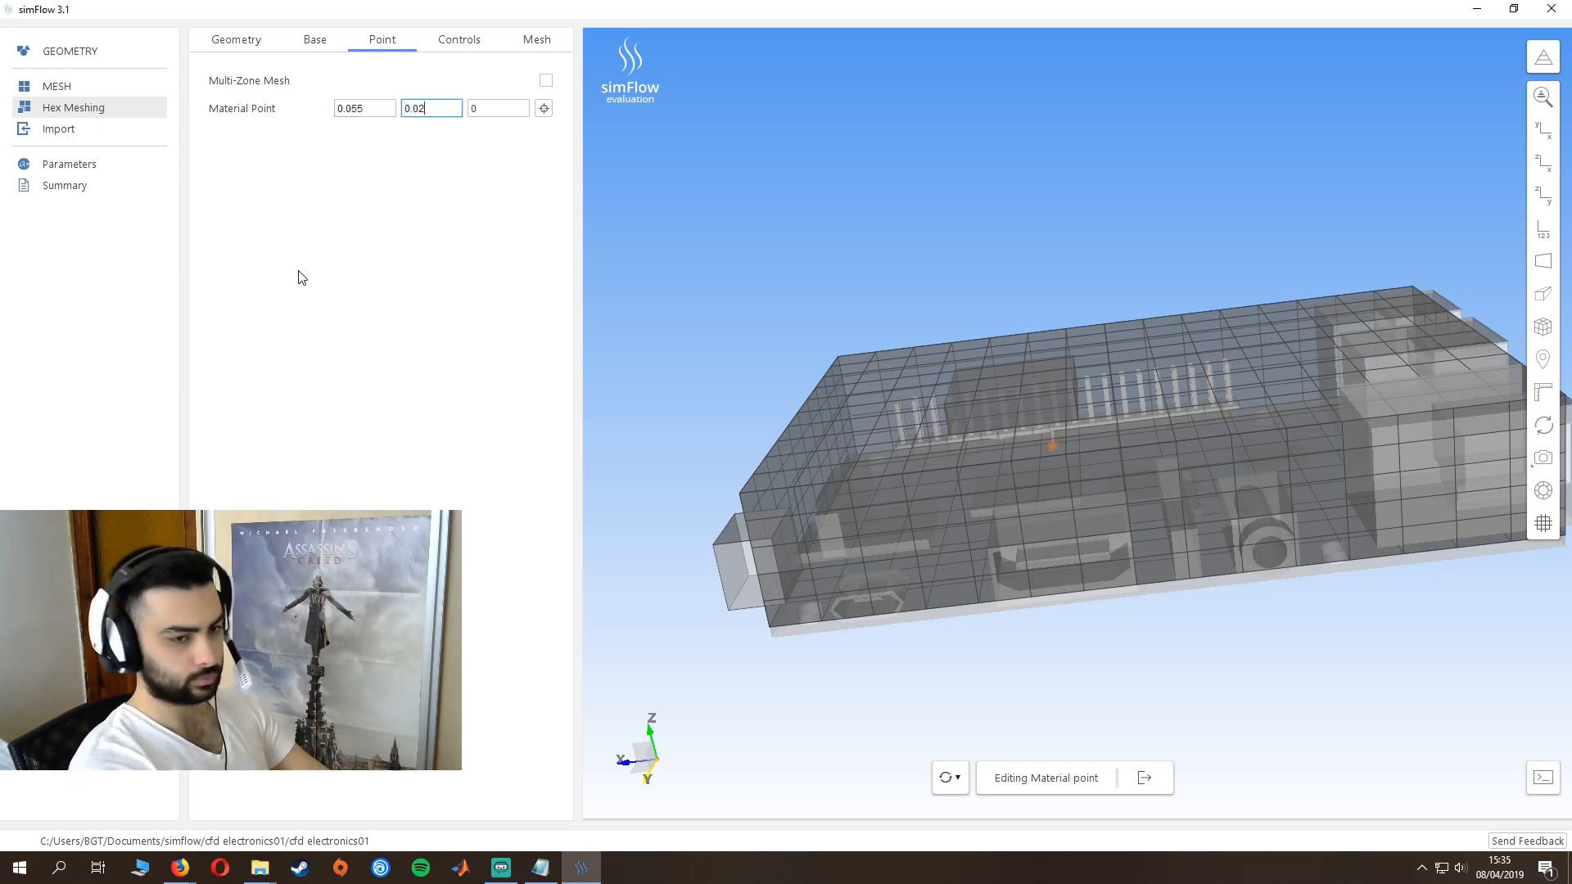
key(Tab)
text(5)
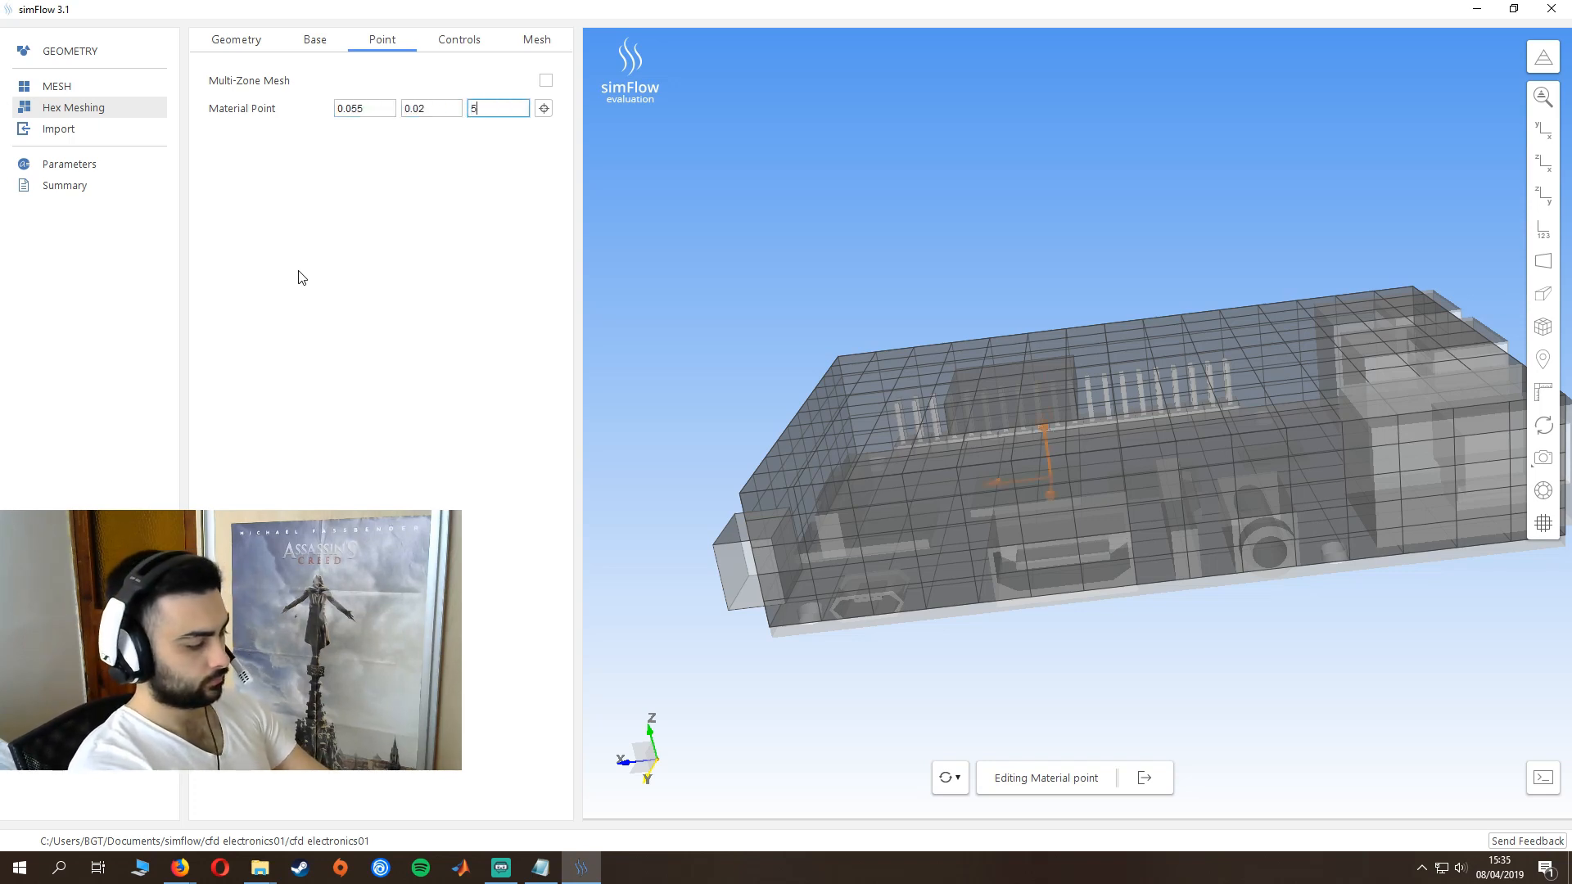
text(e-)
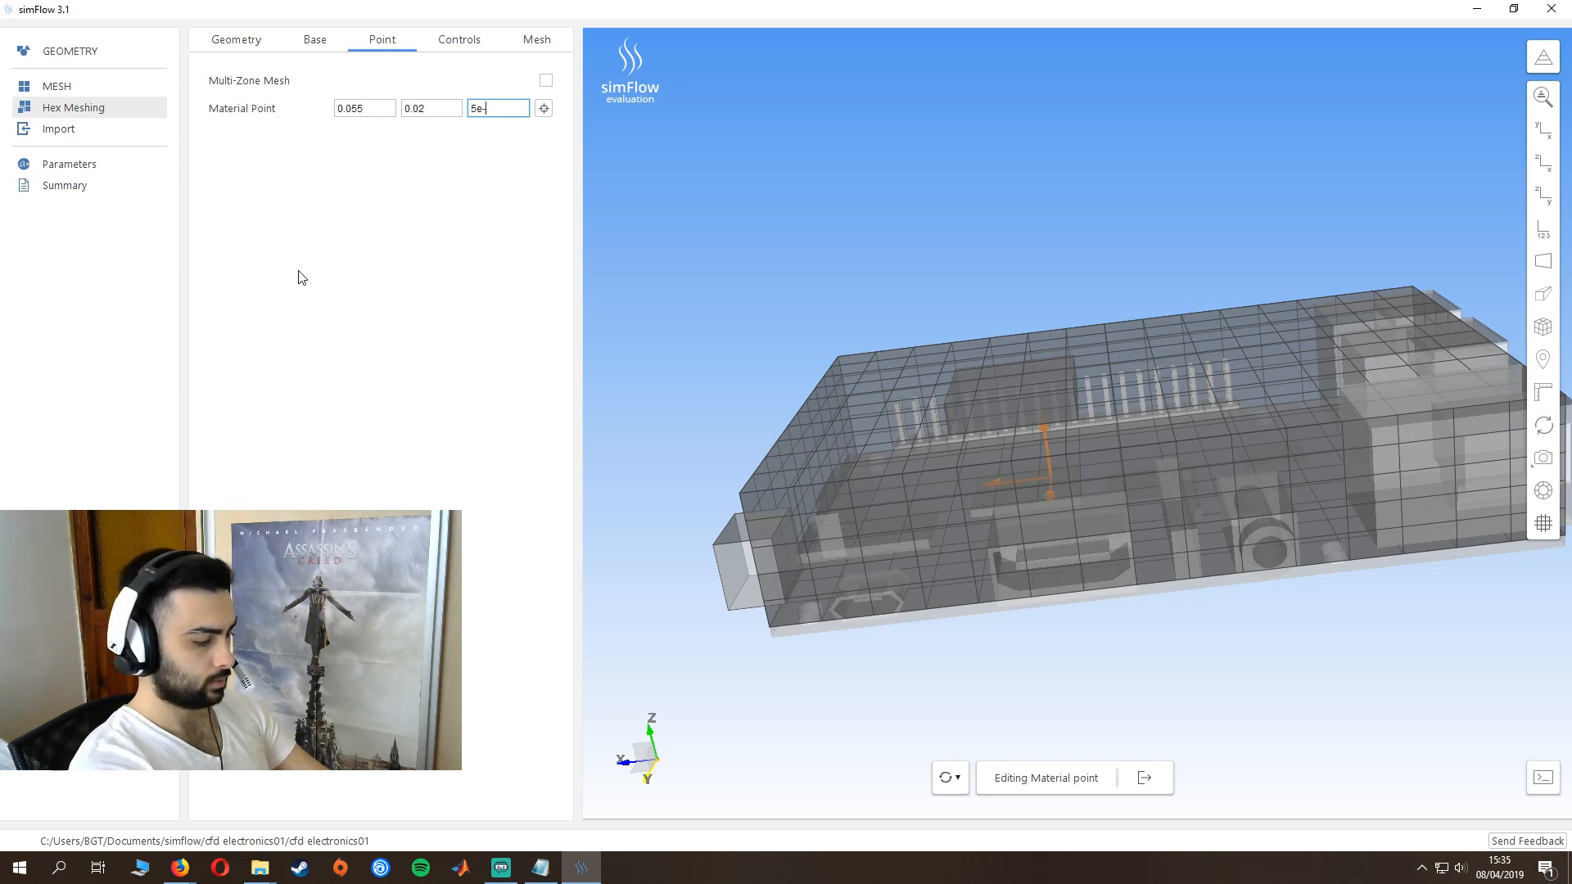
text(04)
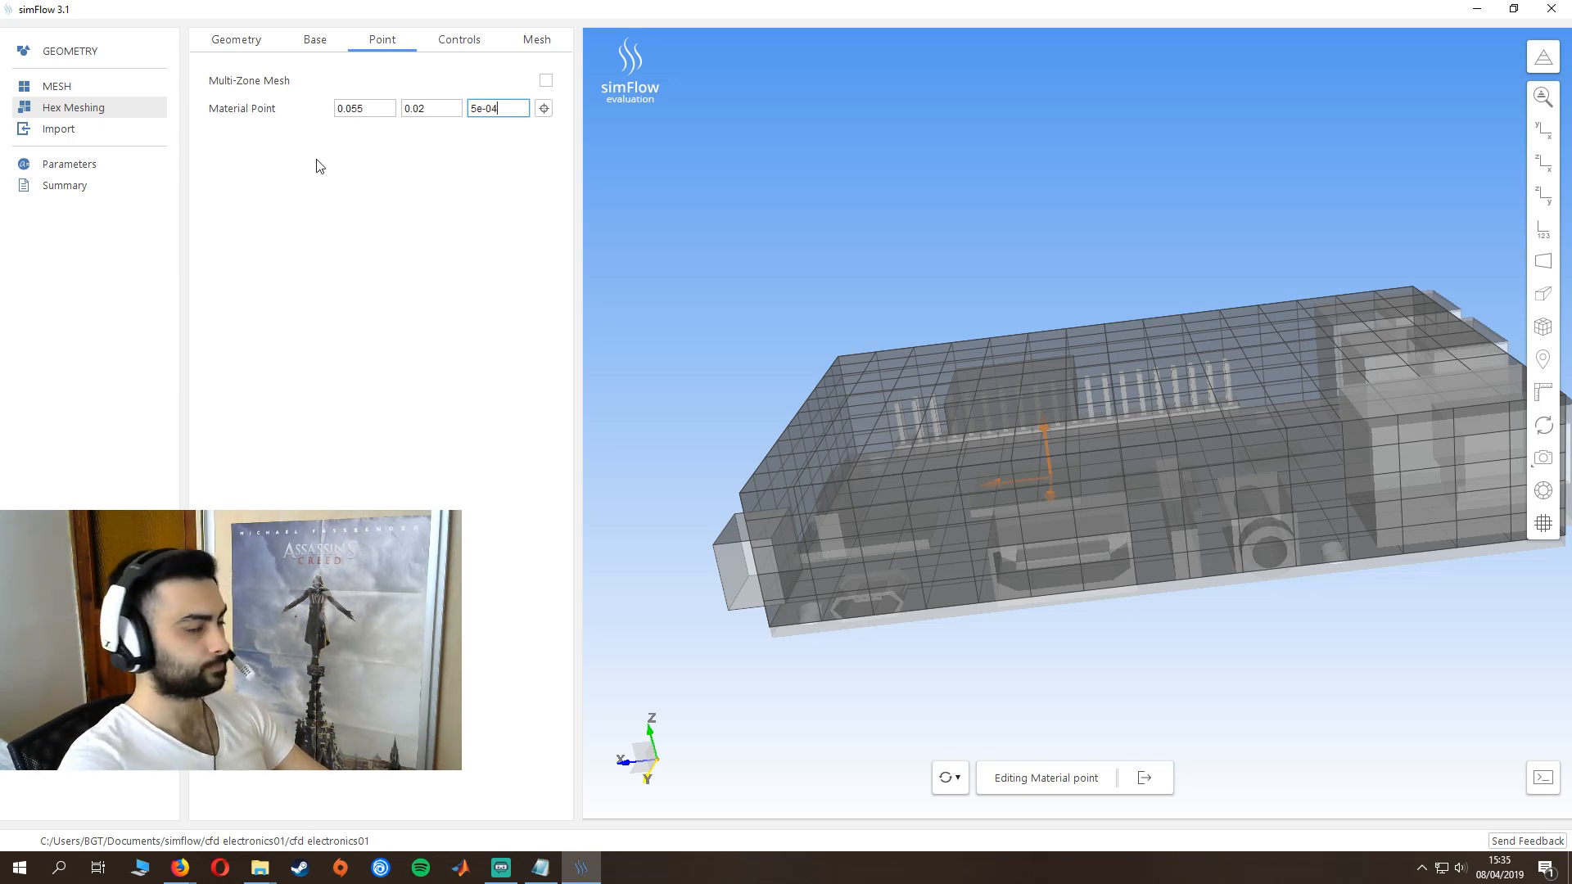
click(319, 166)
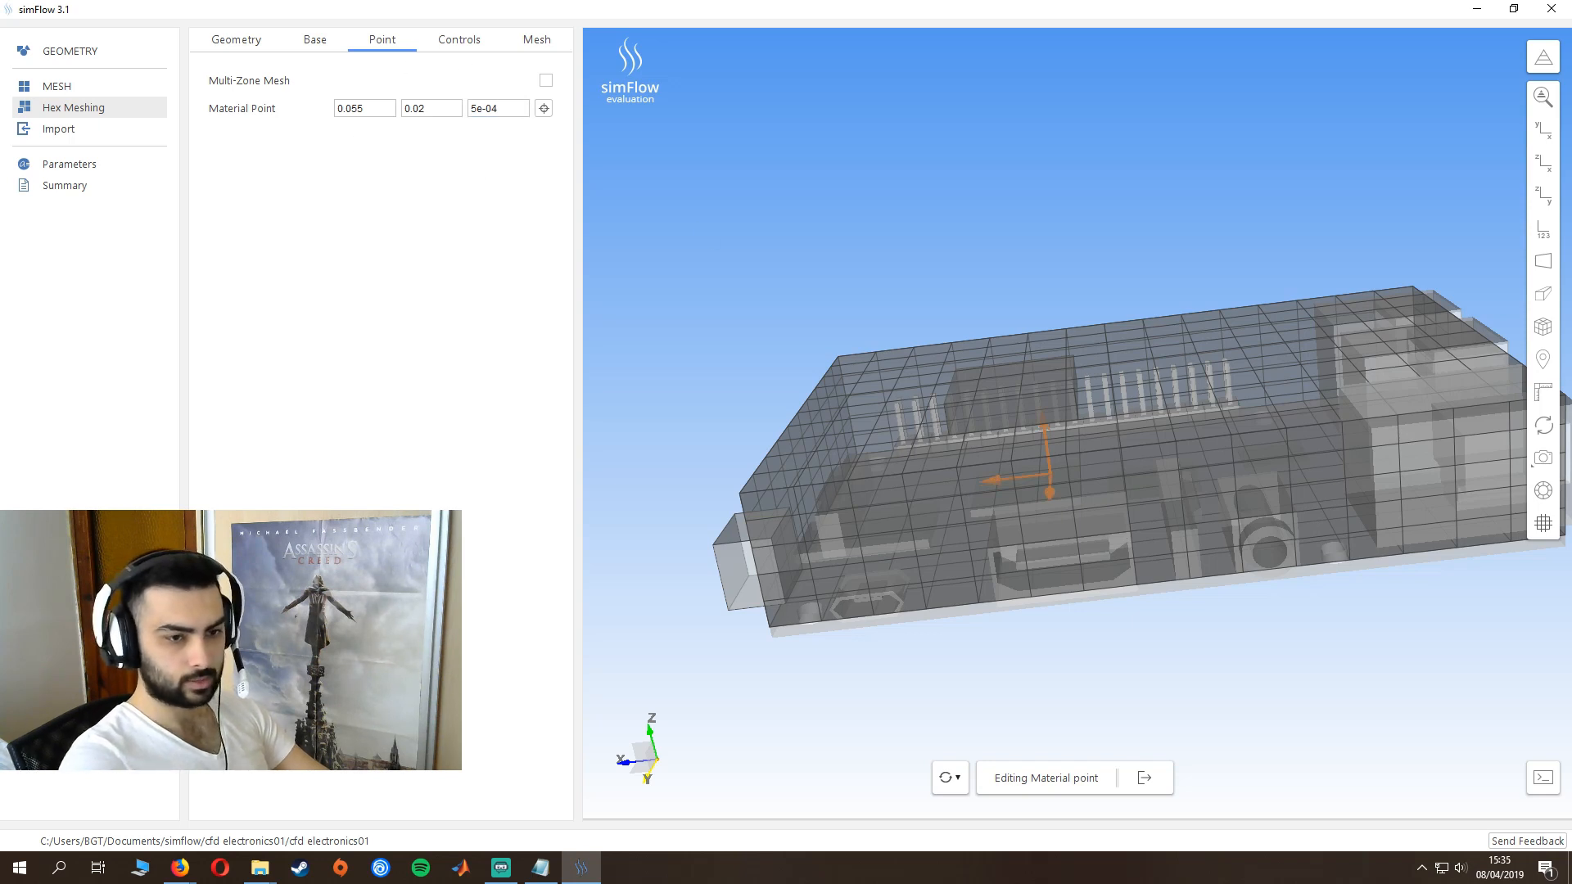
- Generate the hex mesh with all meshing stages and dismiss the evaluation mode notice
click(524, 42)
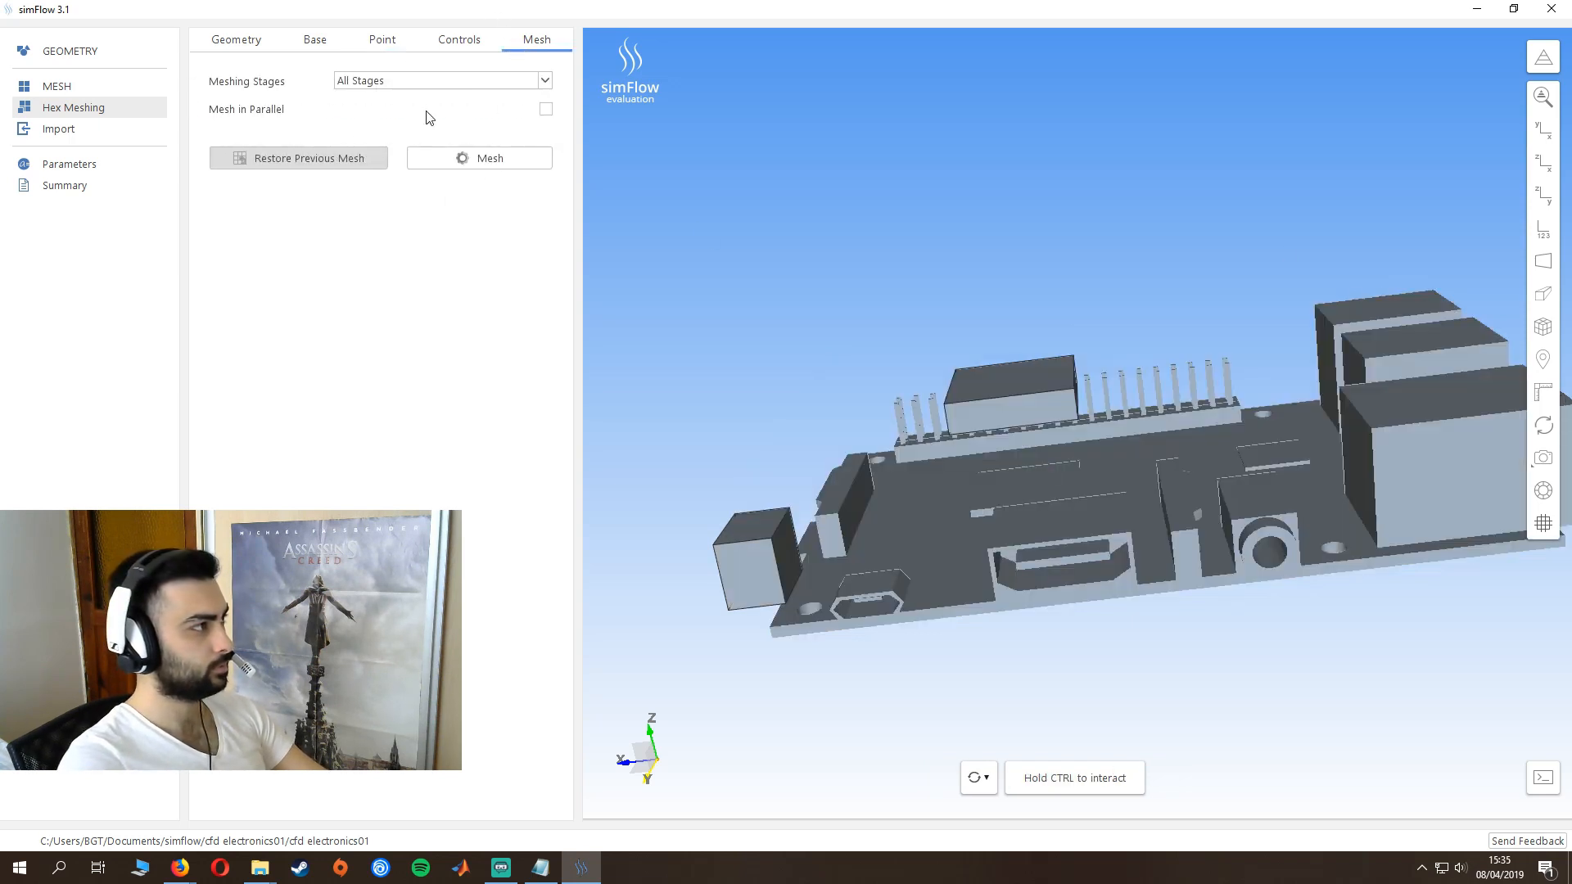
click(467, 163)
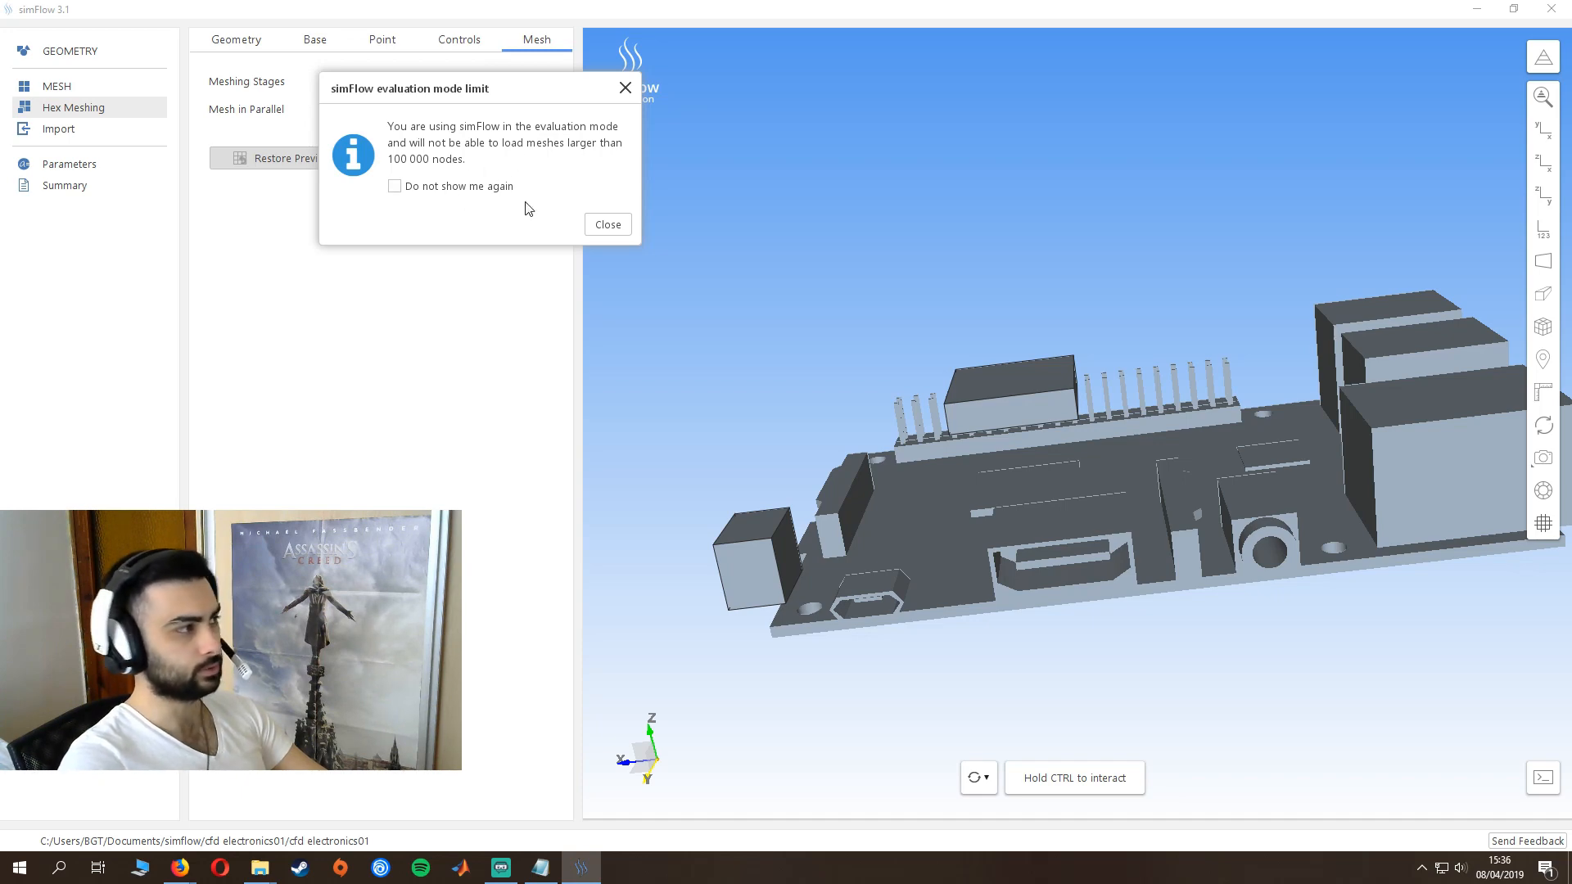
click(606, 226)
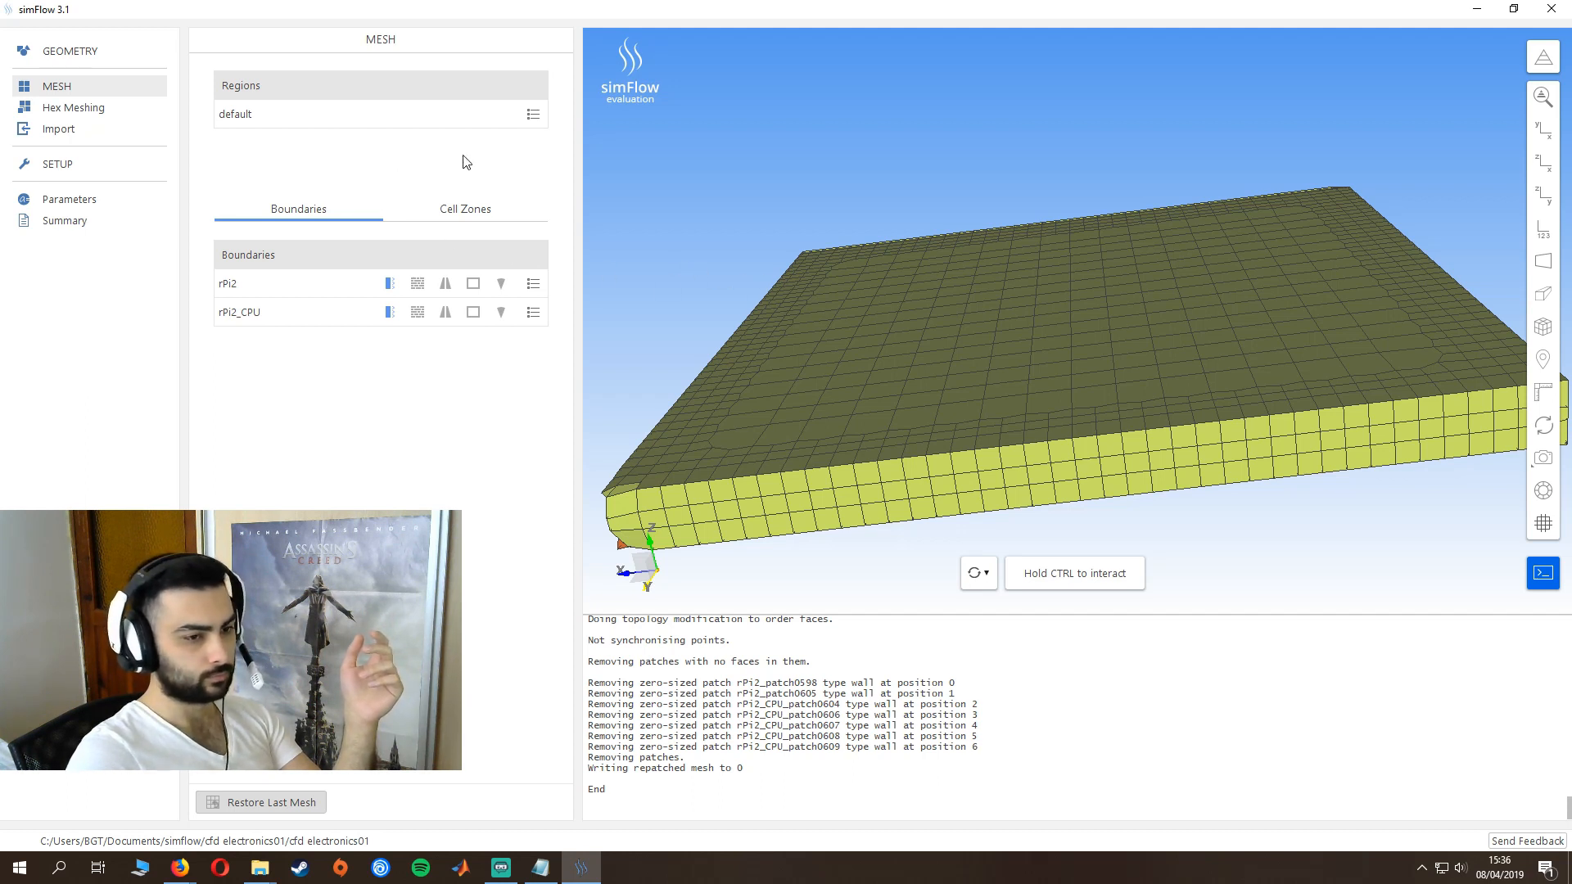
- Make the default mesh a sub-region named solid
click(537, 122)
click(547, 394)
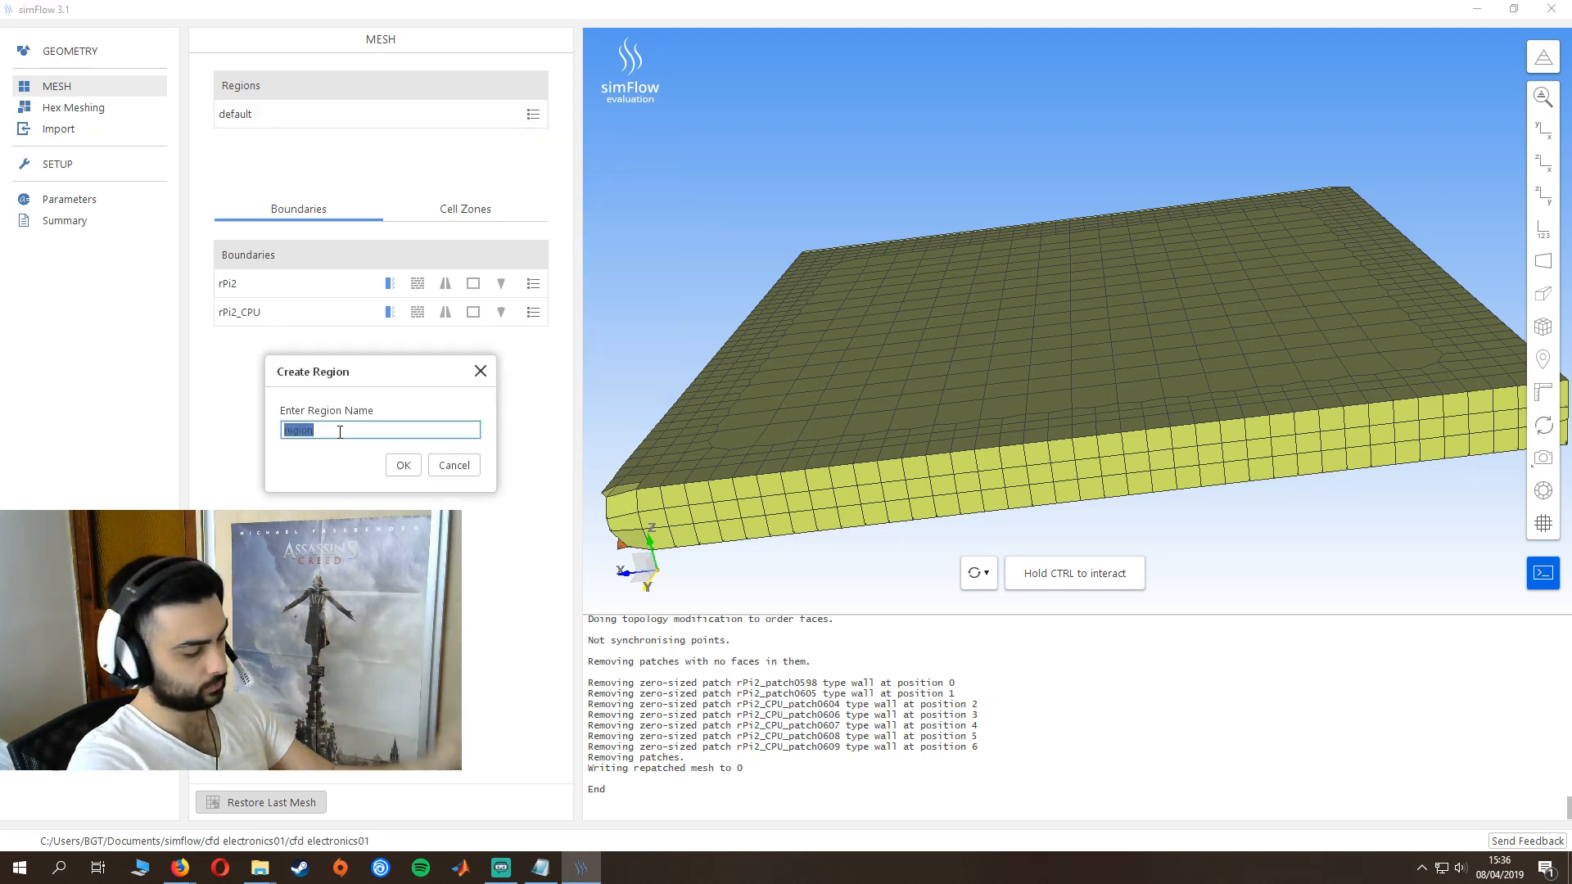
text(solid)
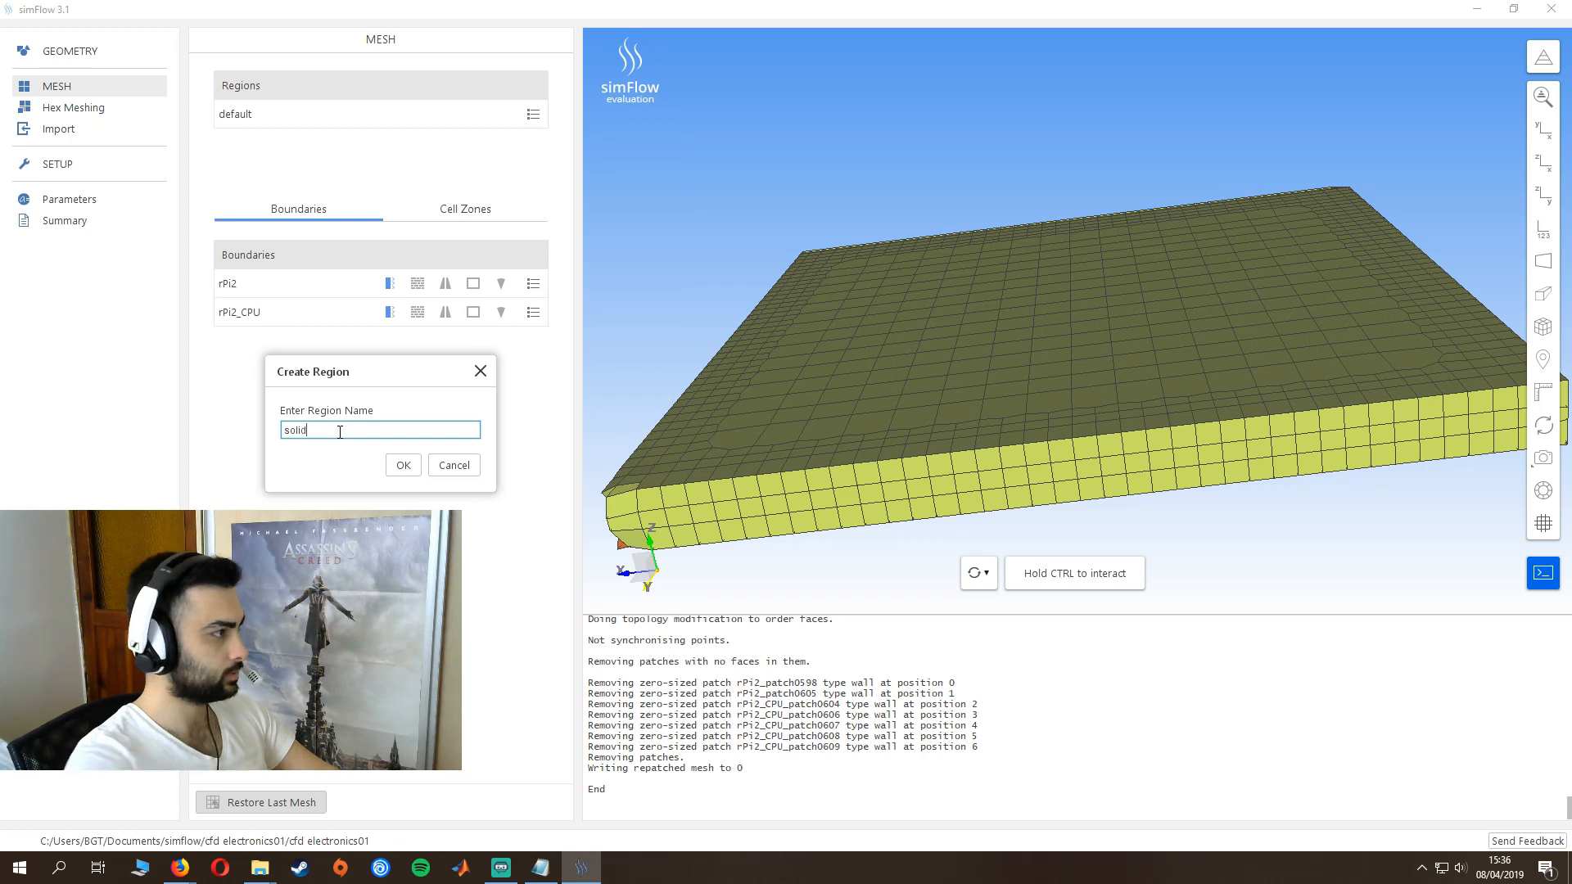
click(401, 463)
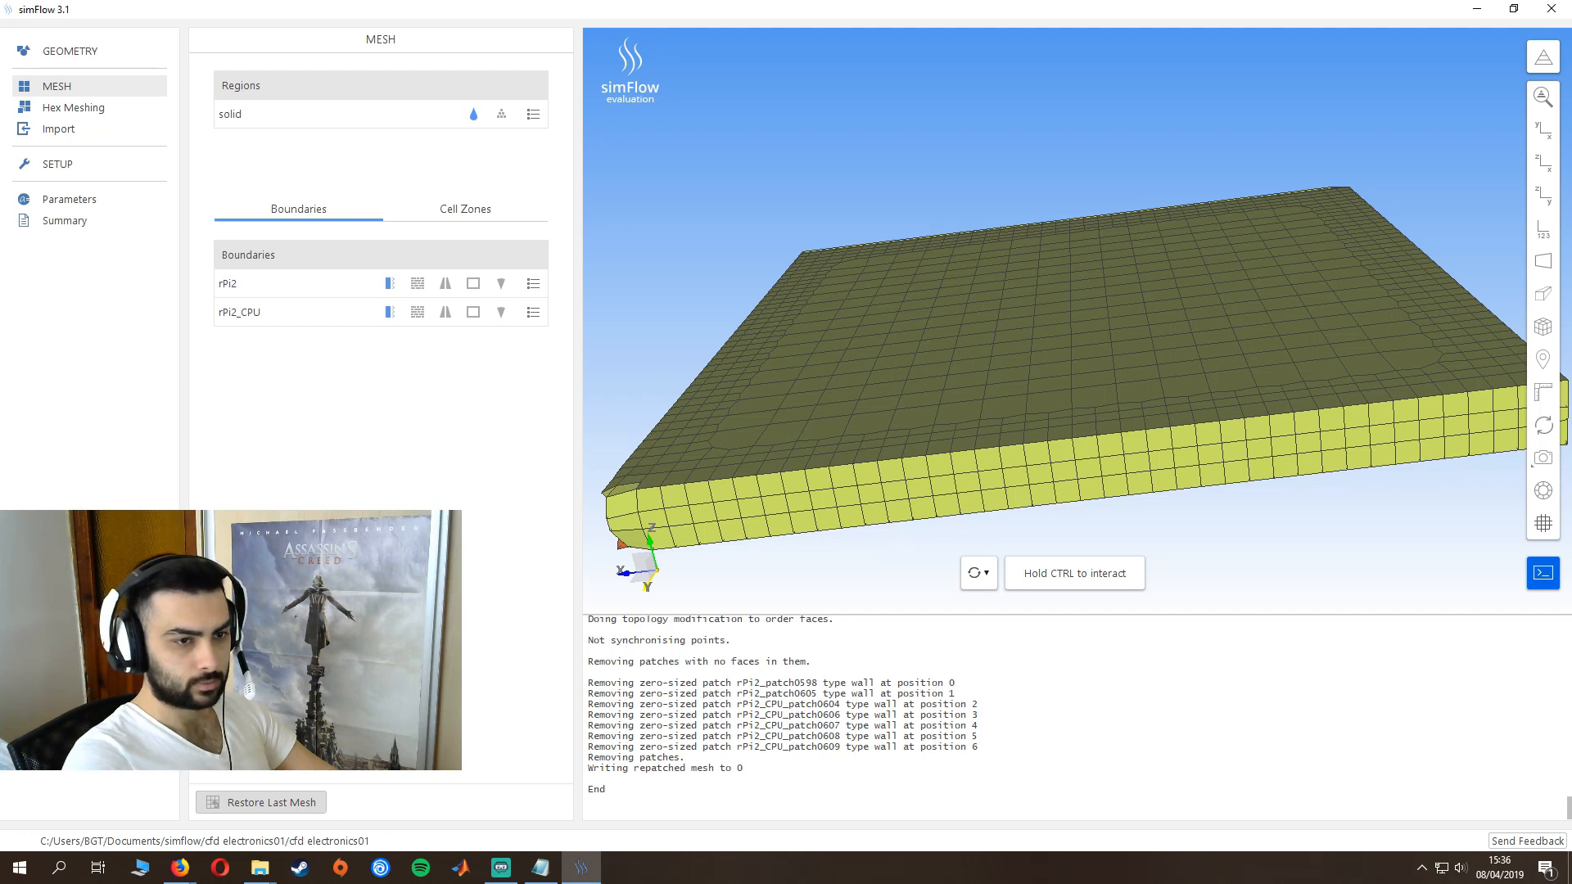
- Set the Z coordinate of the hex mesh material point to 5e-03
click(78, 107)
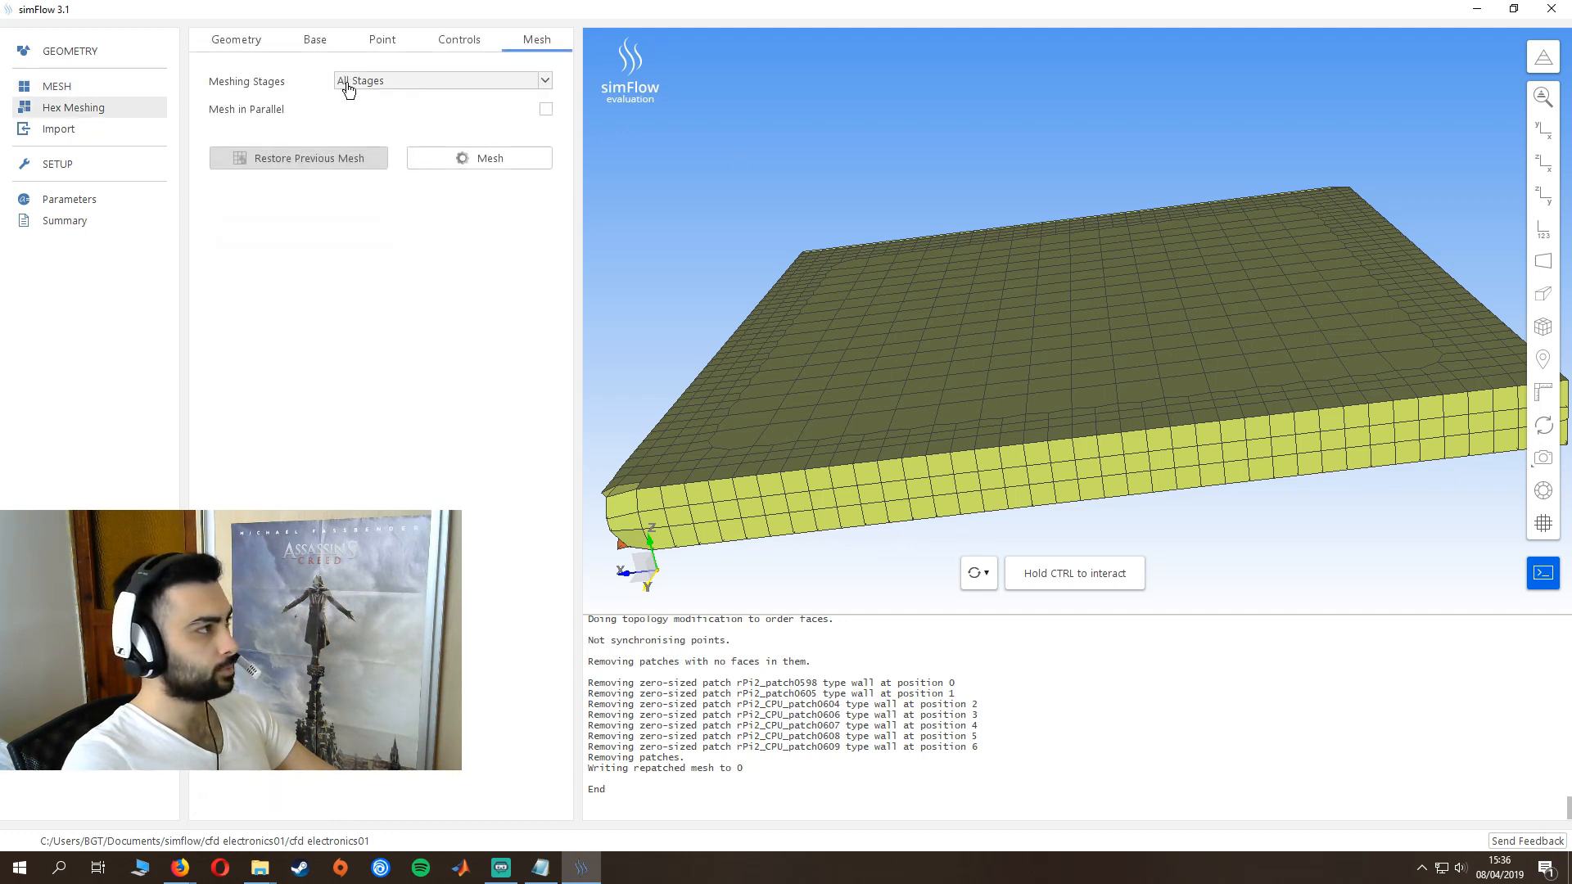
click(382, 40)
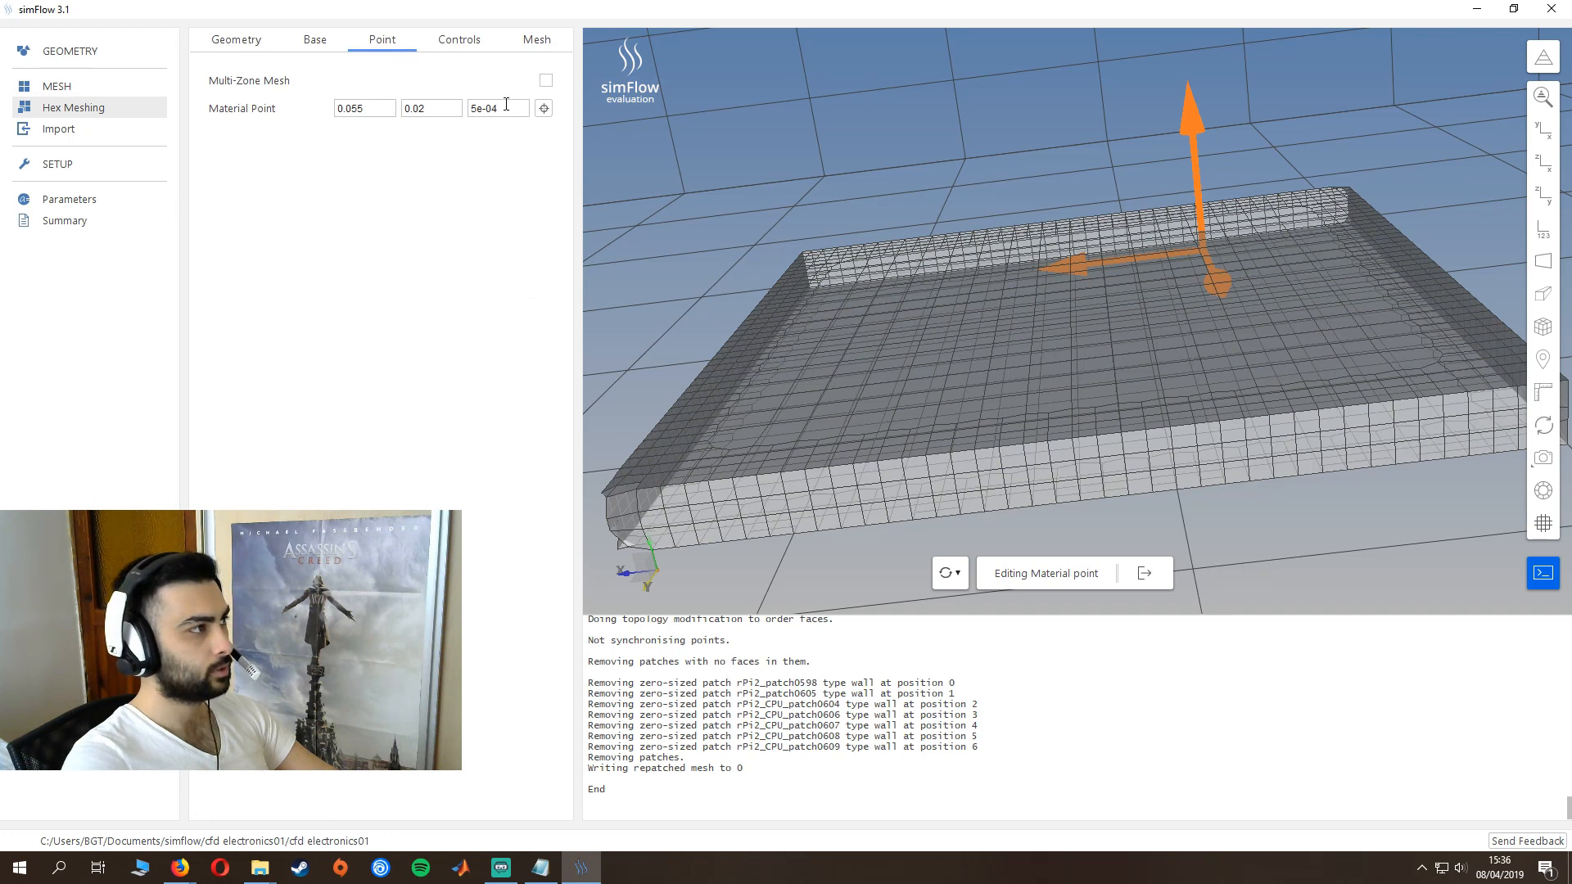
click(505, 108)
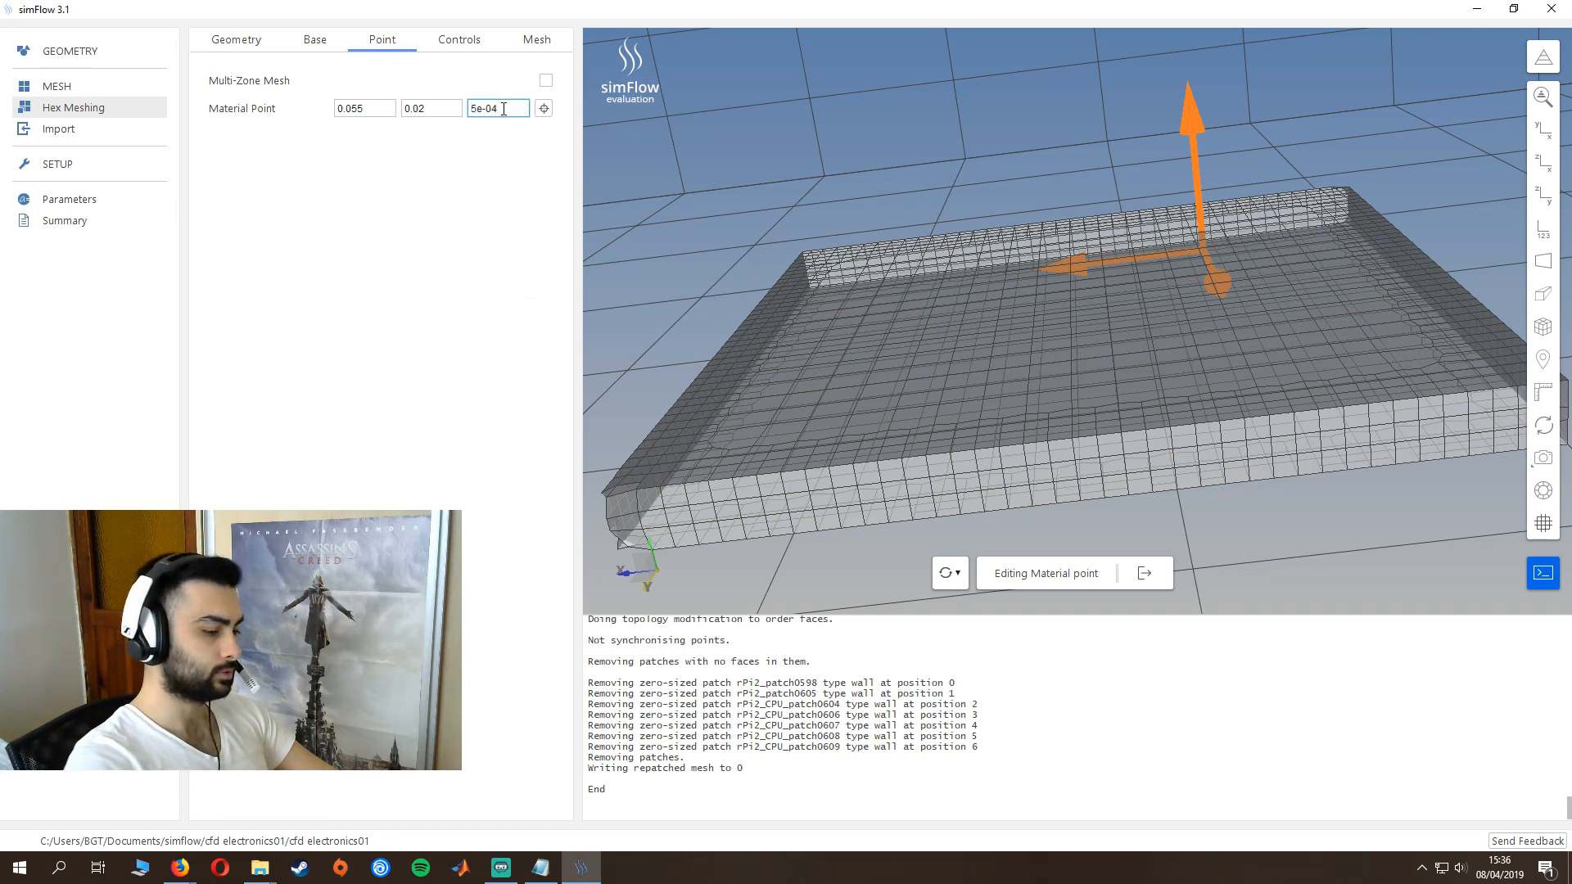
key(BackSpace)
text(3)
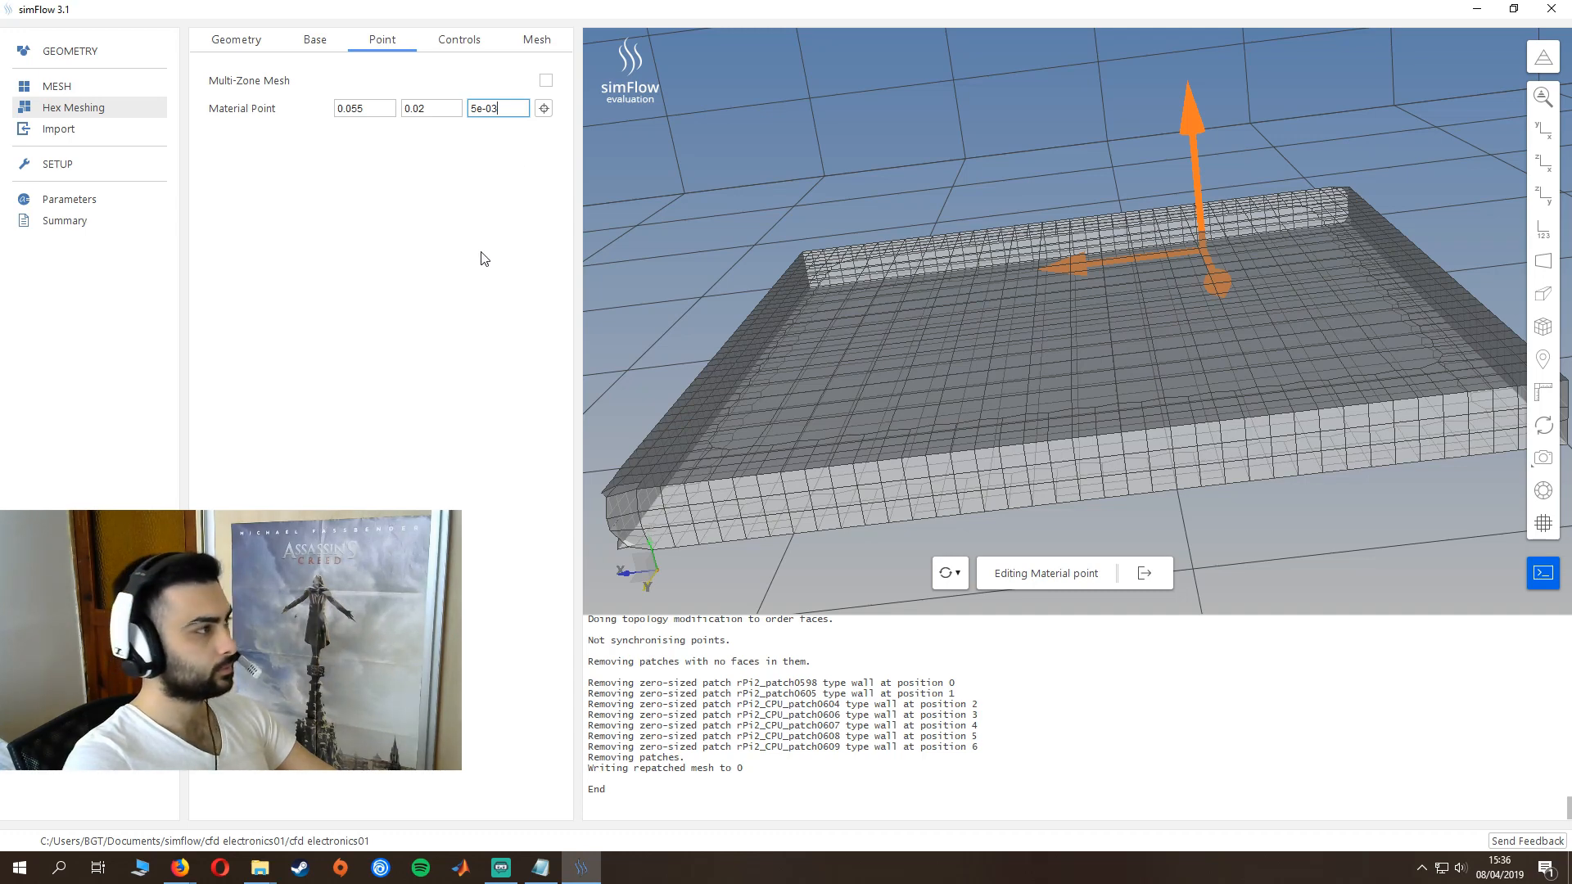
- Generate the hex mesh with all meshing stages and inspect the resulting mesh from several sides
click(529, 48)
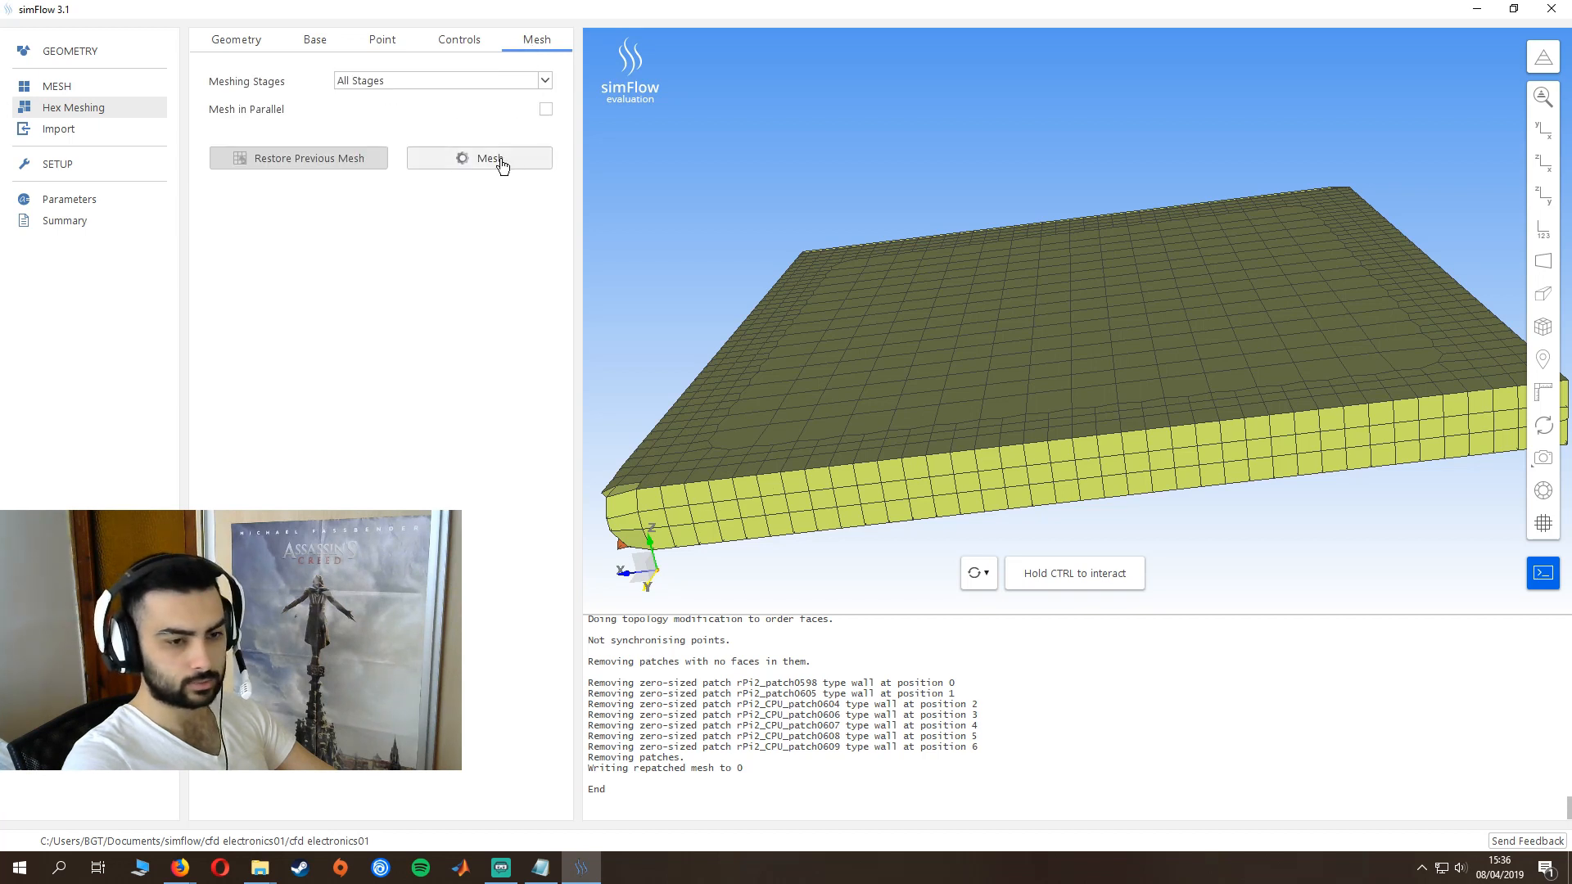
click(500, 160)
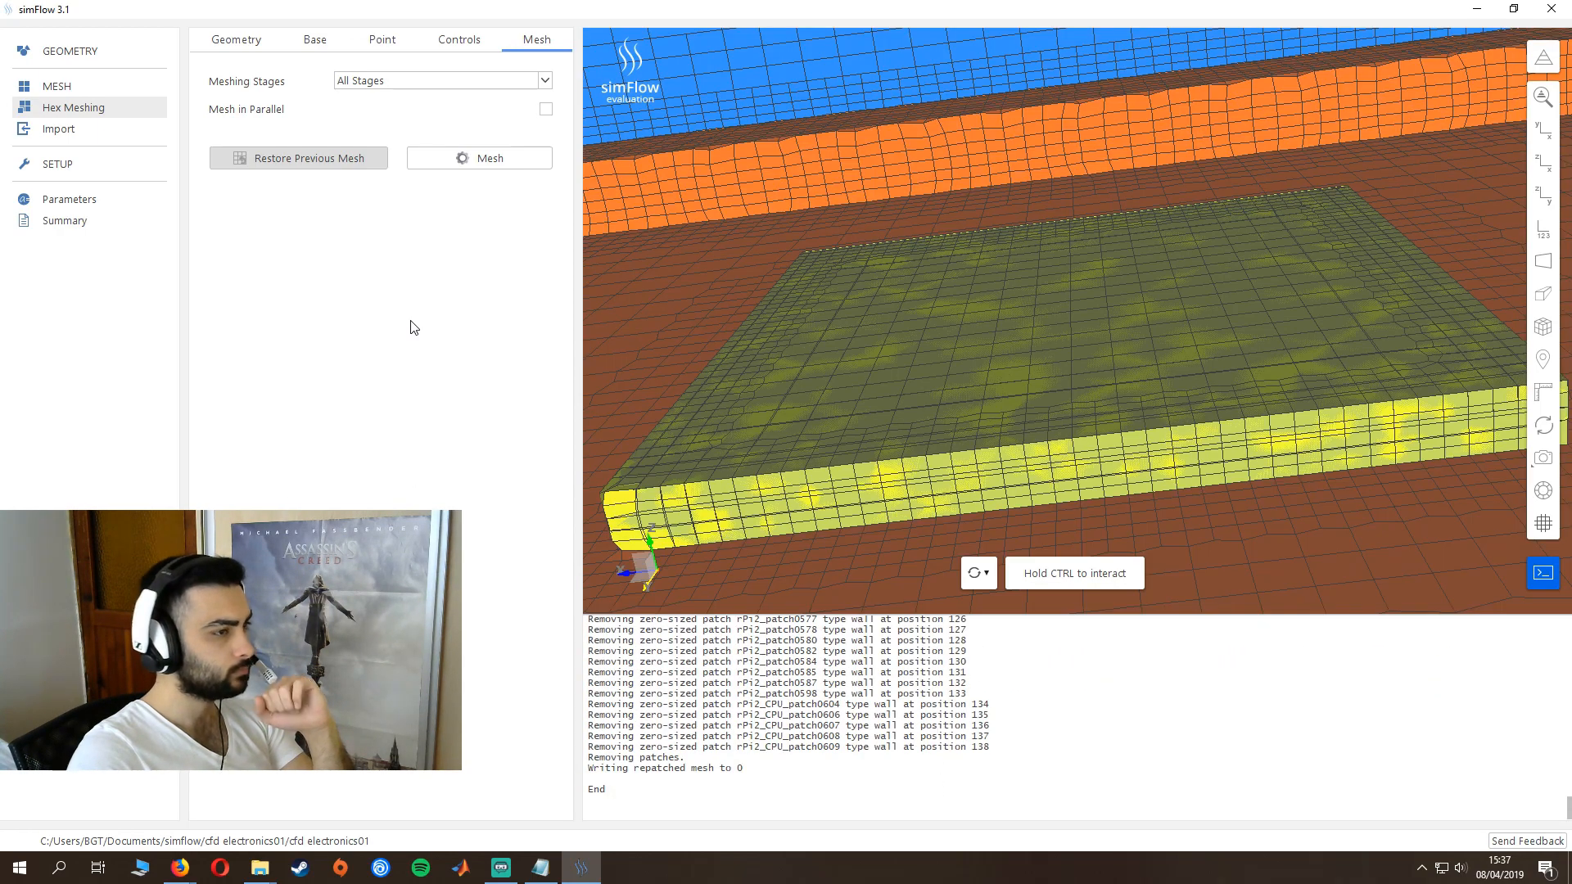
scroll(972, 332, down, 9)
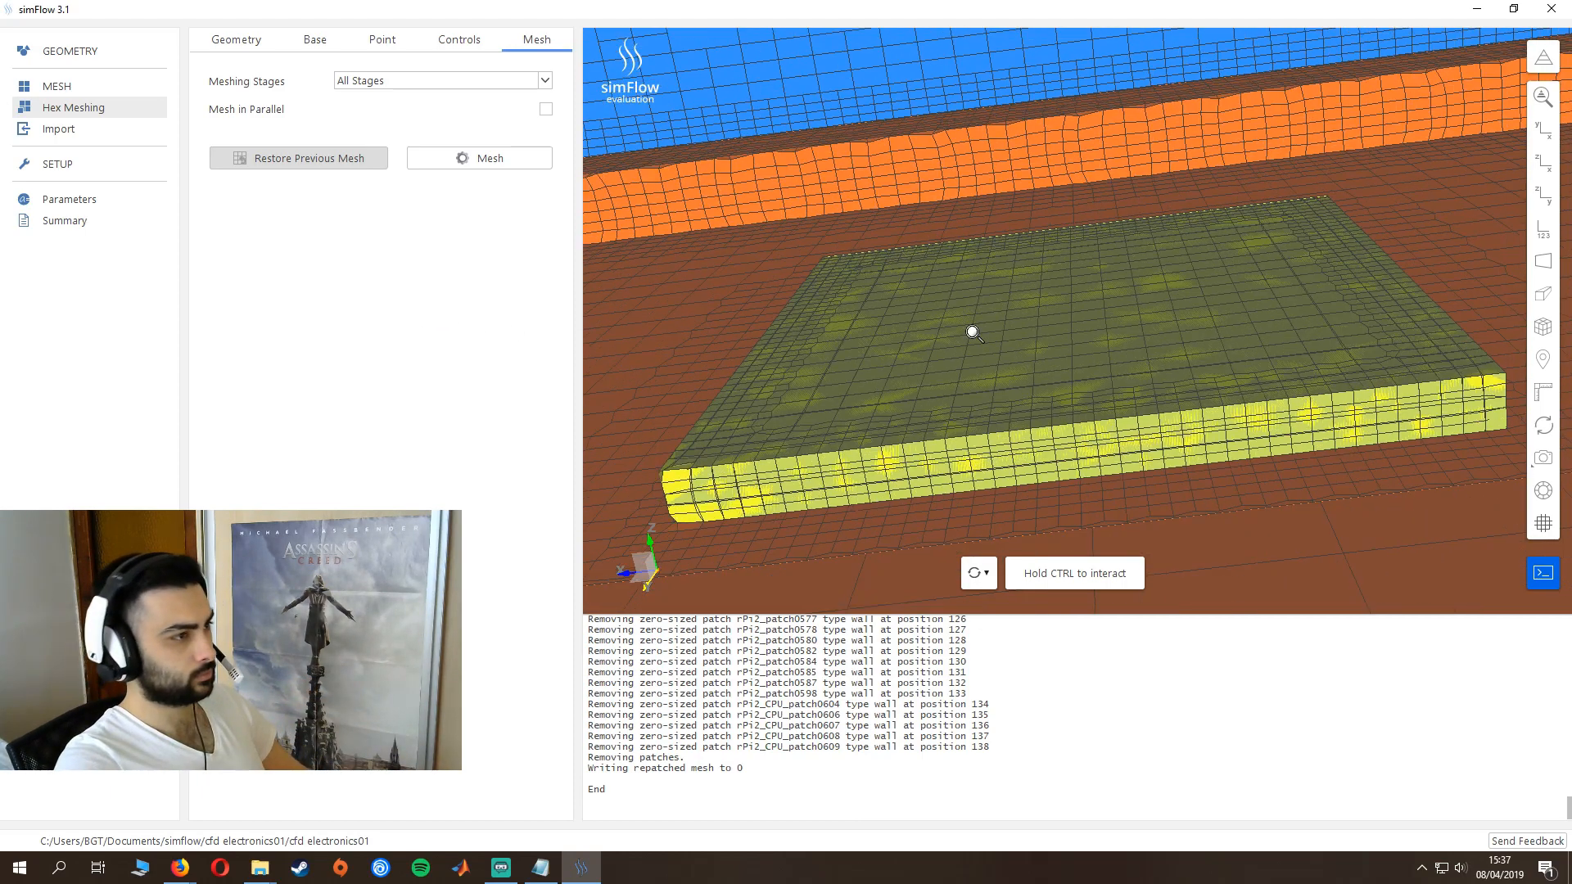
scroll(1020, 353, down, 3)
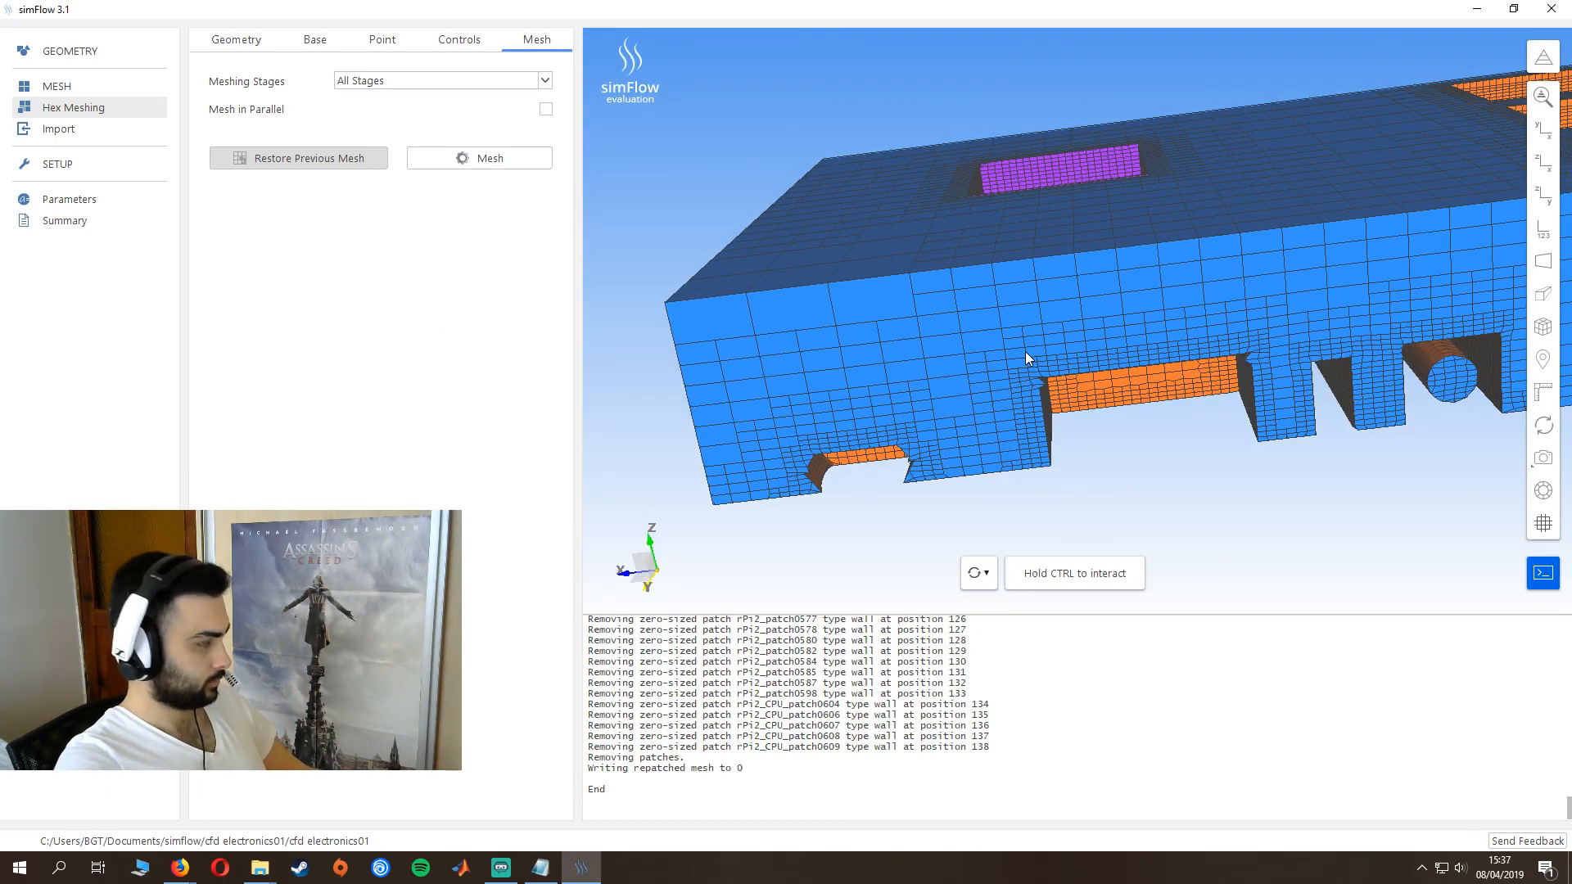
drag(1025, 351, 1019, 313)
scroll(1147, 321, down, 2)
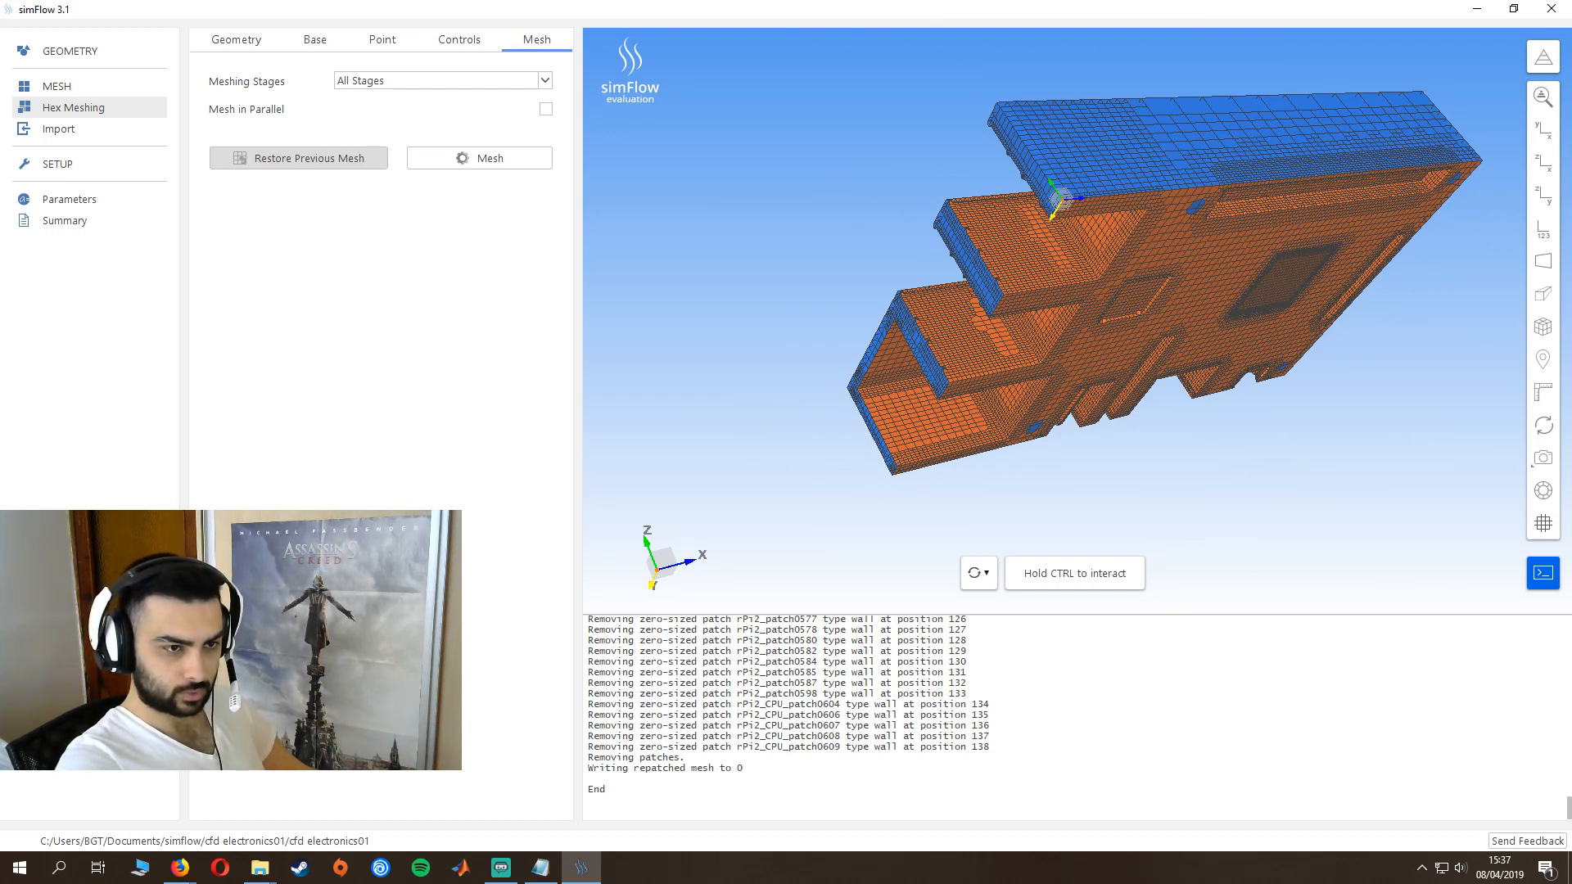
- Extract a new boundary from the mesh boundary named boundaries using the outlet_tool geometry
click(69, 51)
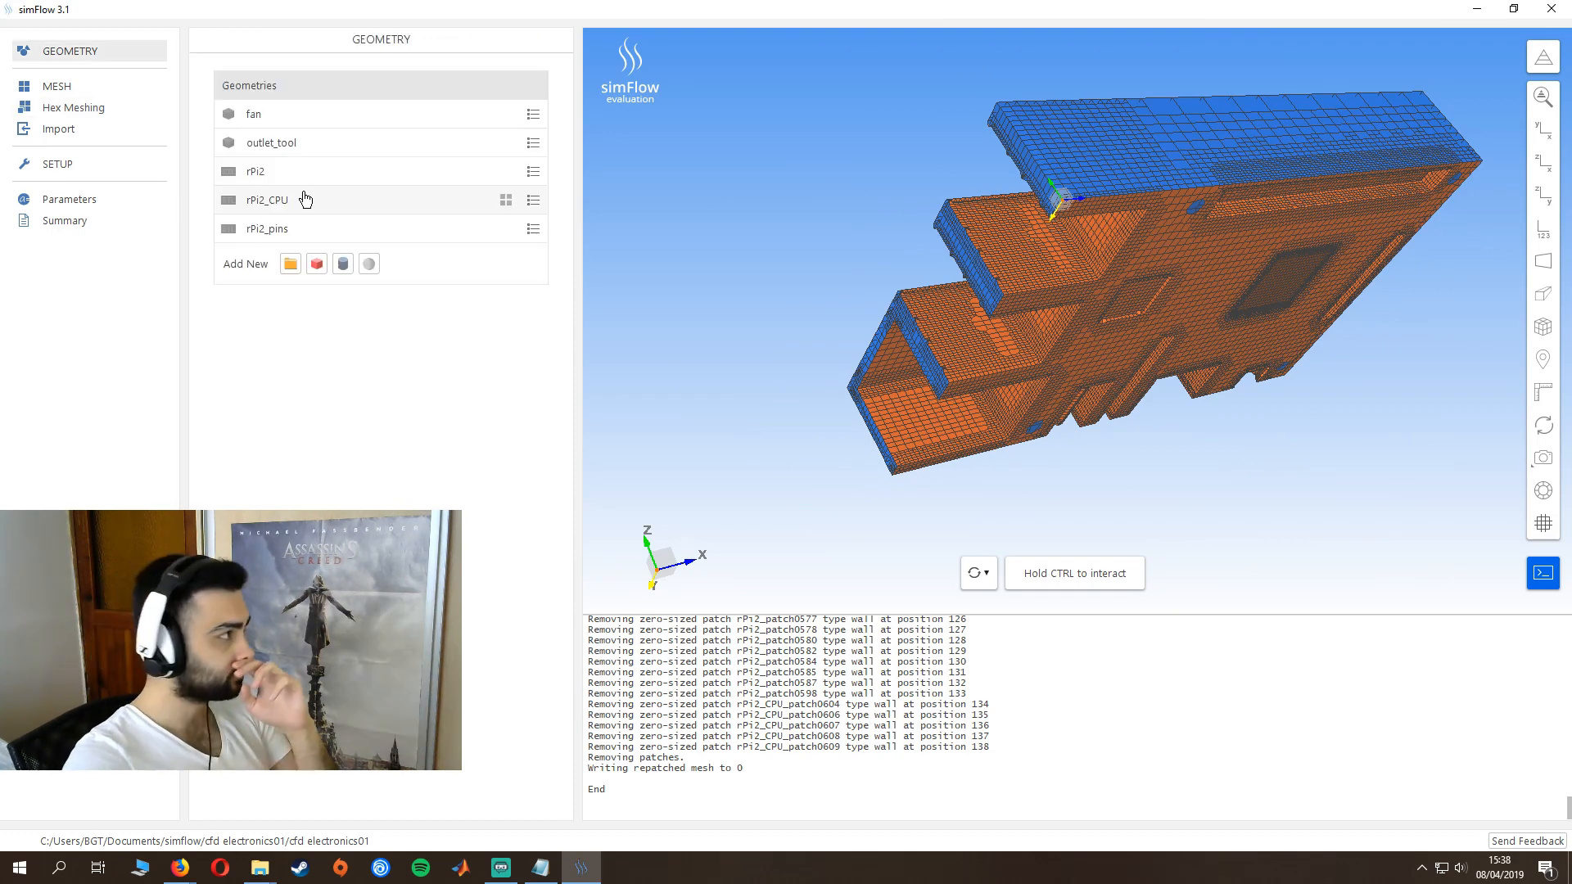
click(56, 90)
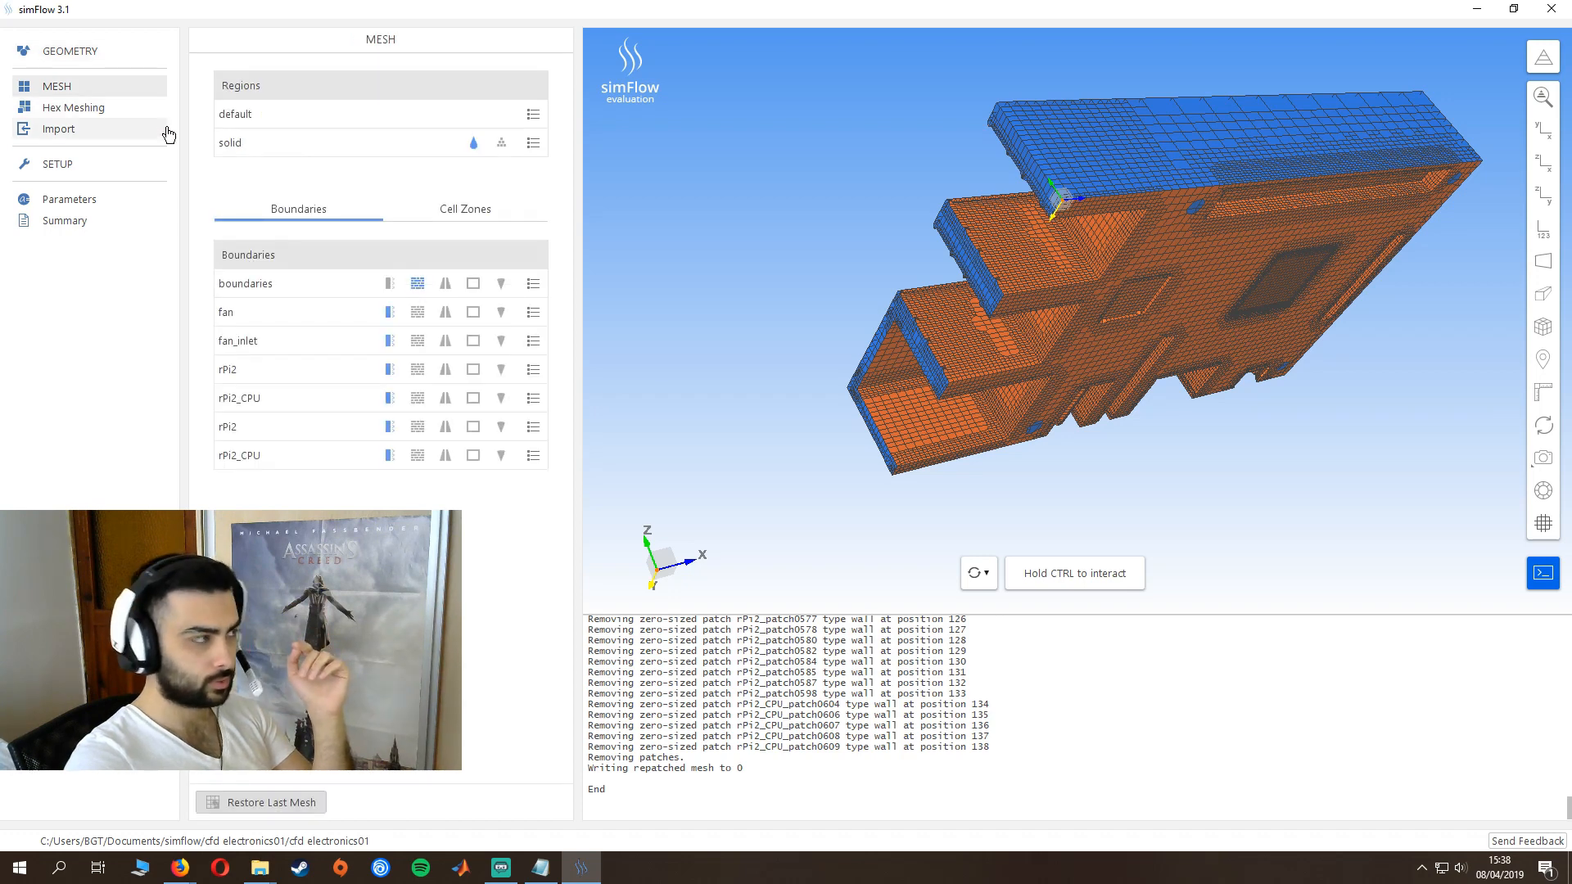
click(533, 285)
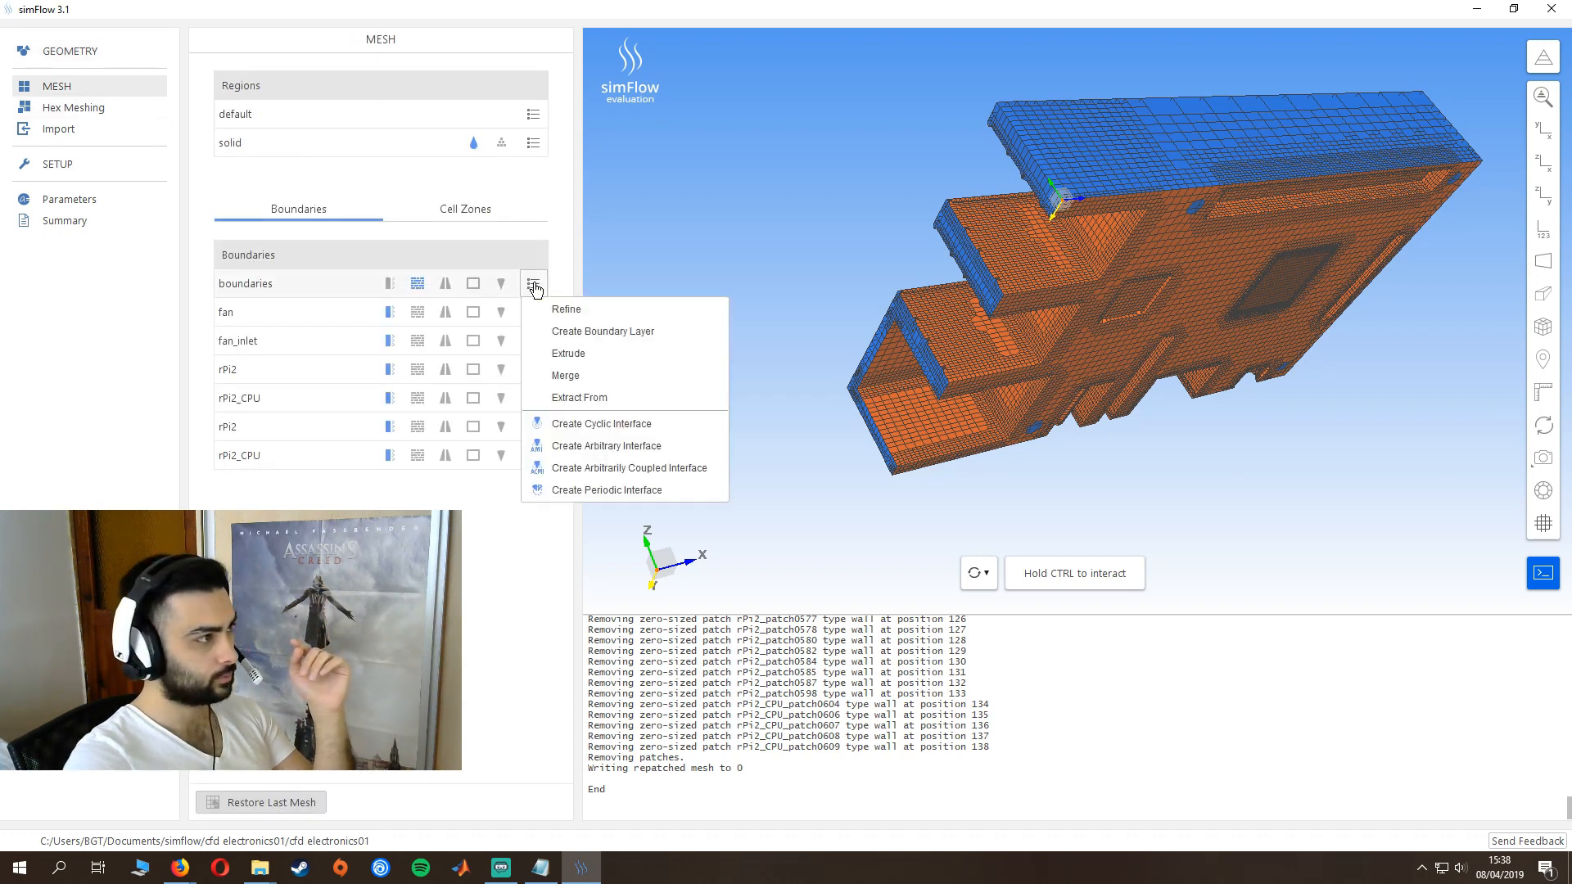
click(602, 396)
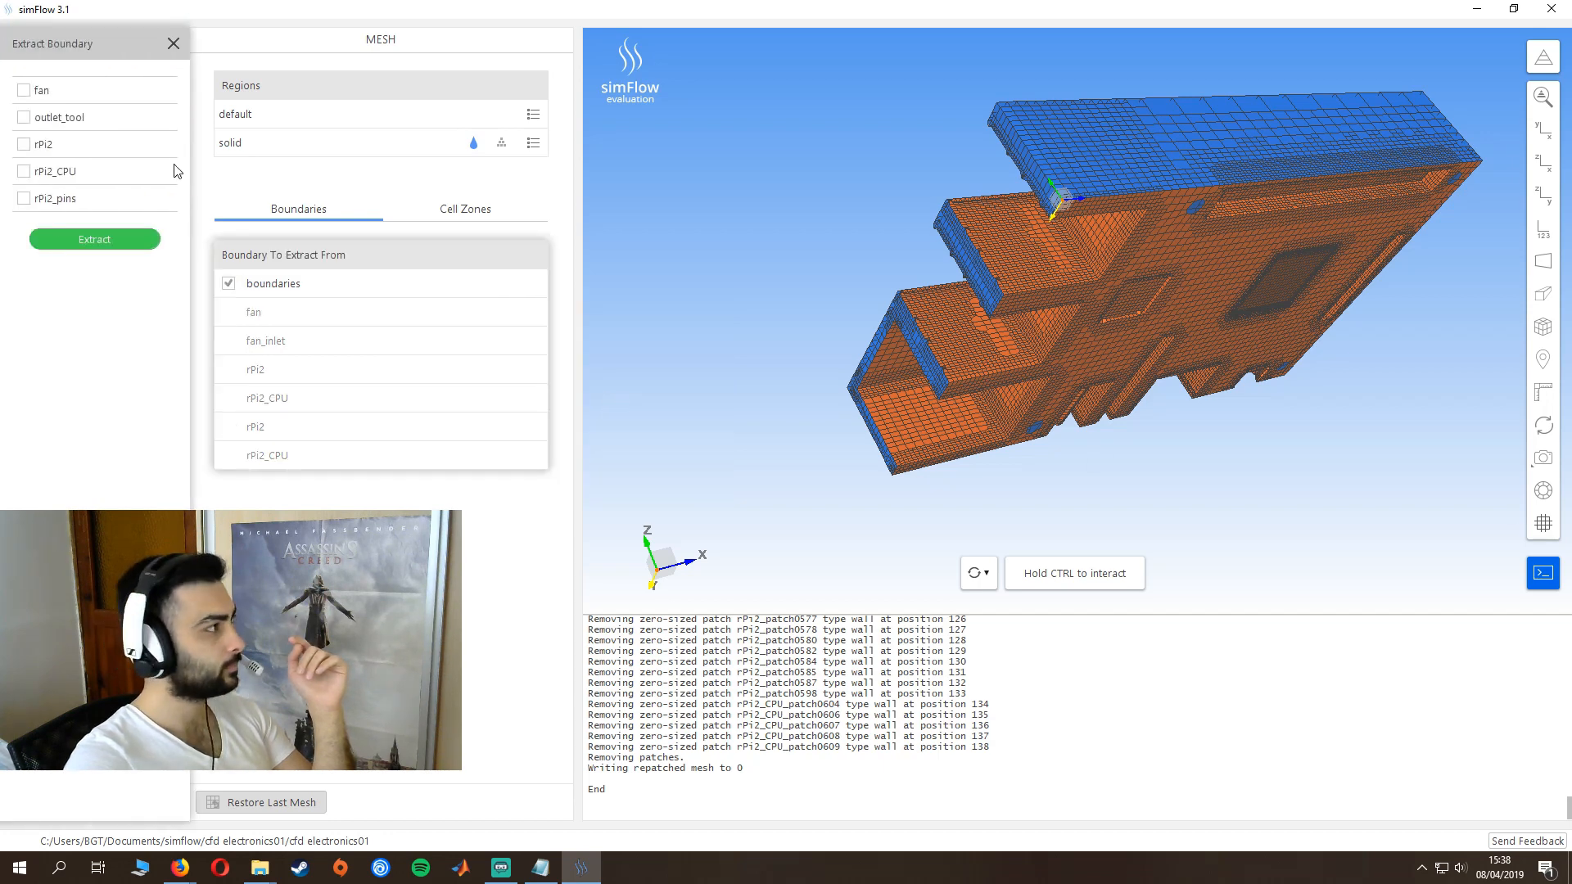
click(33, 119)
click(82, 240)
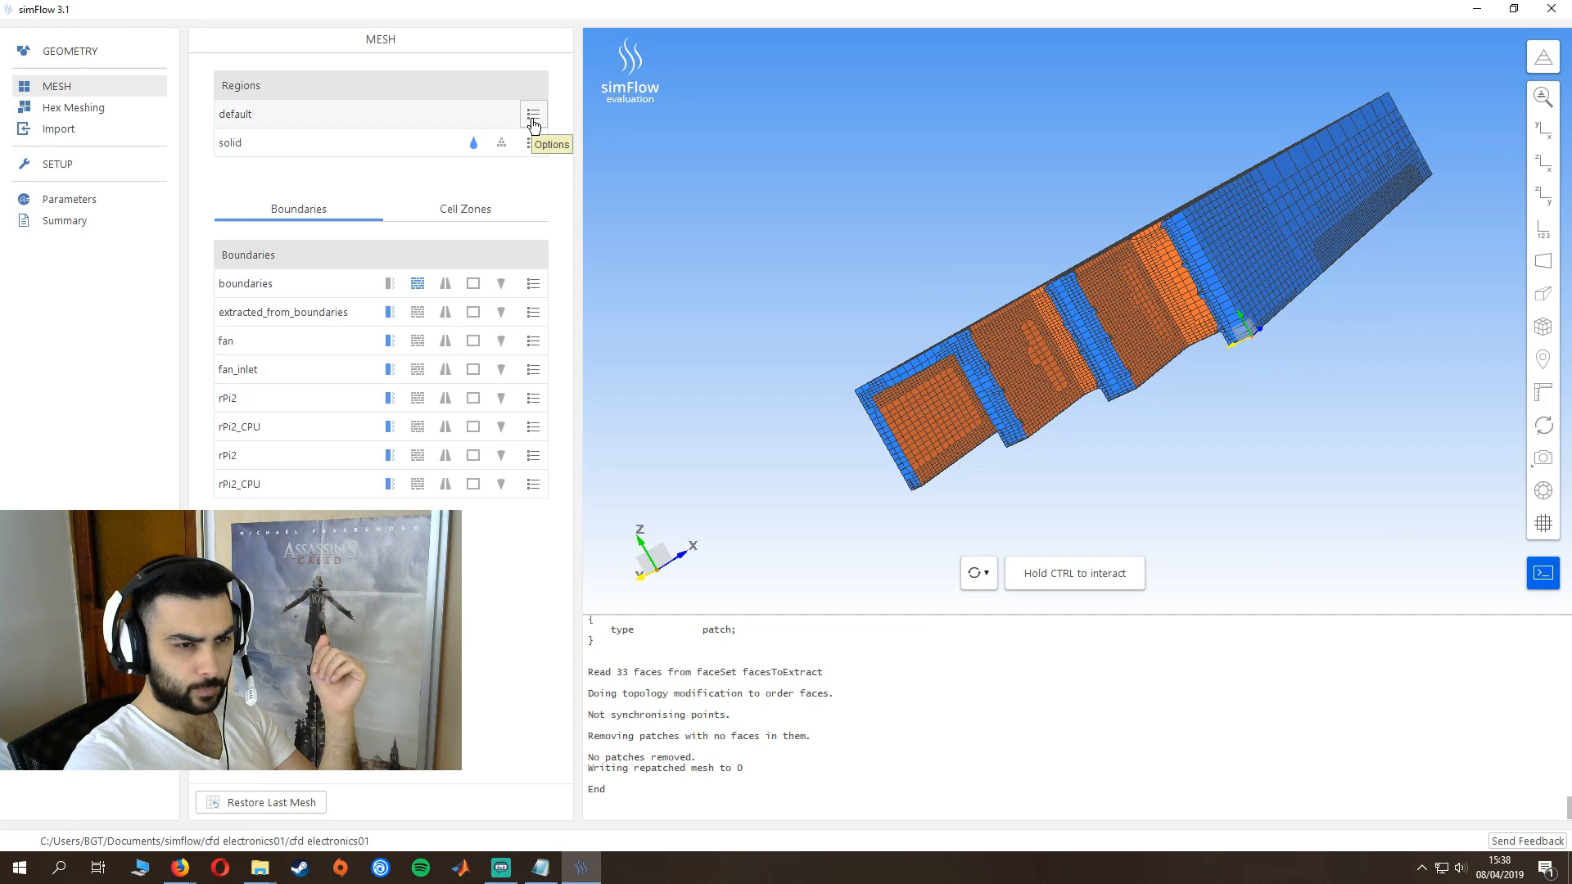
- Make the default mesh a sub-region named fluid, and set the type of the solid region to solid
click(533, 119)
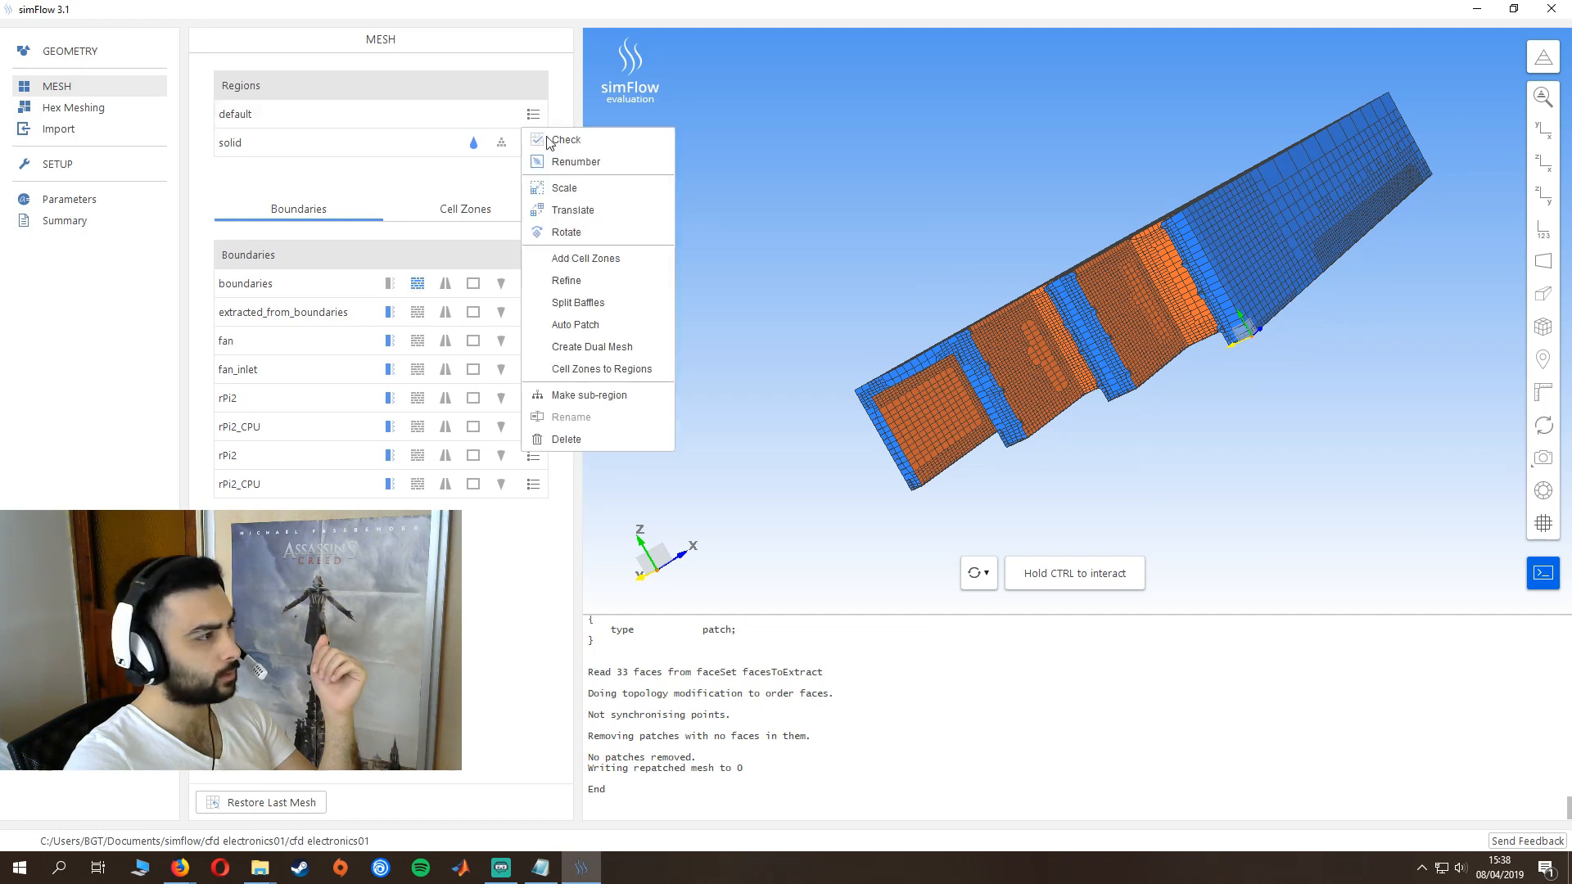
click(584, 395)
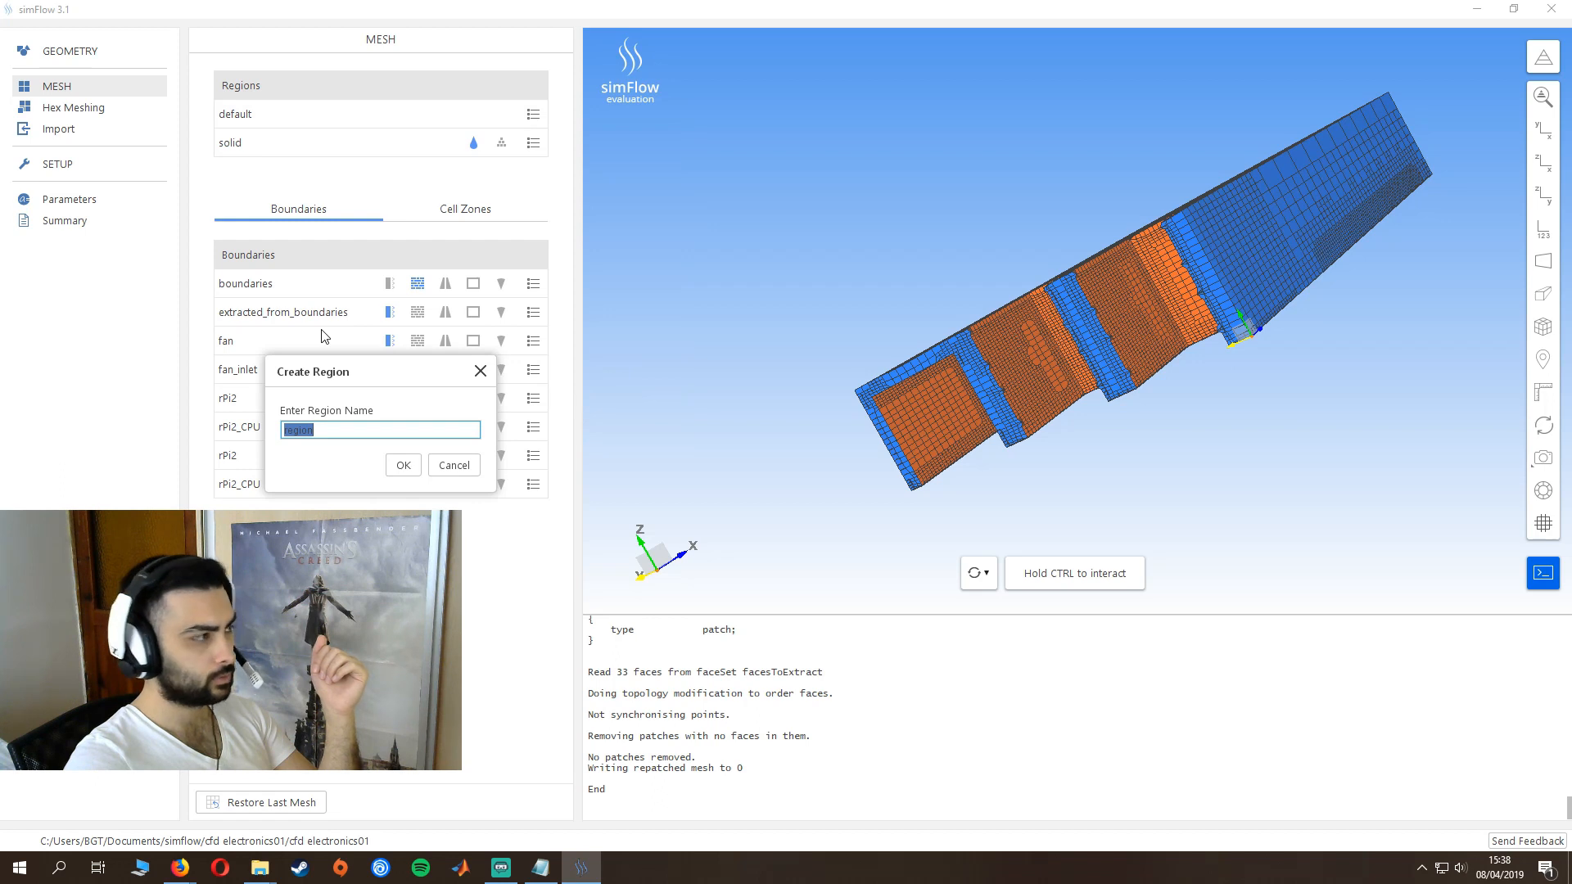
text(fluid)
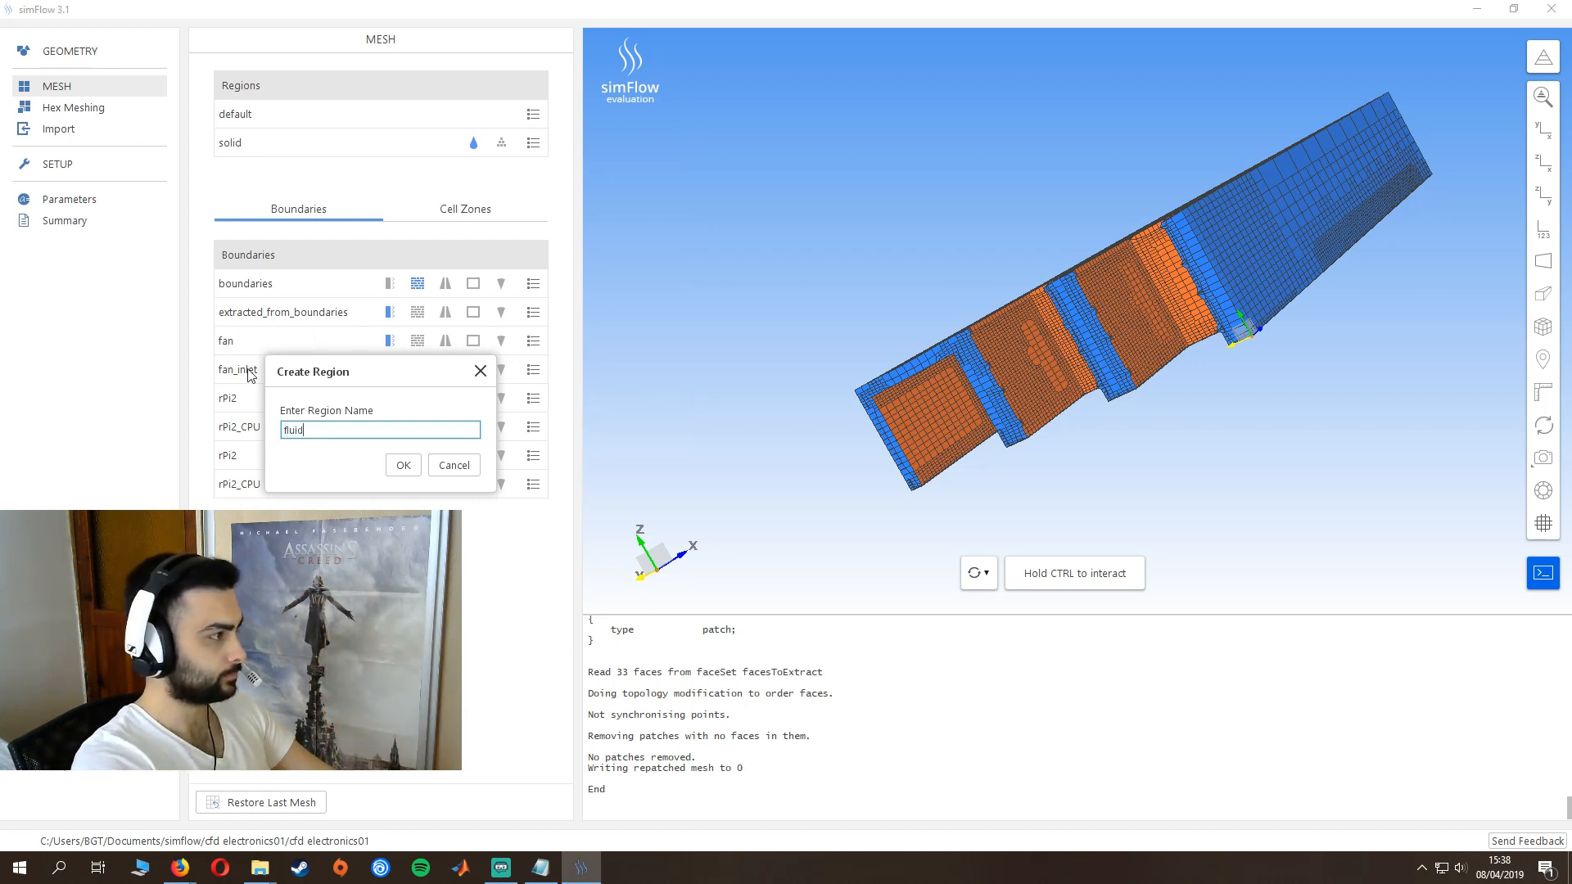
key(Return)
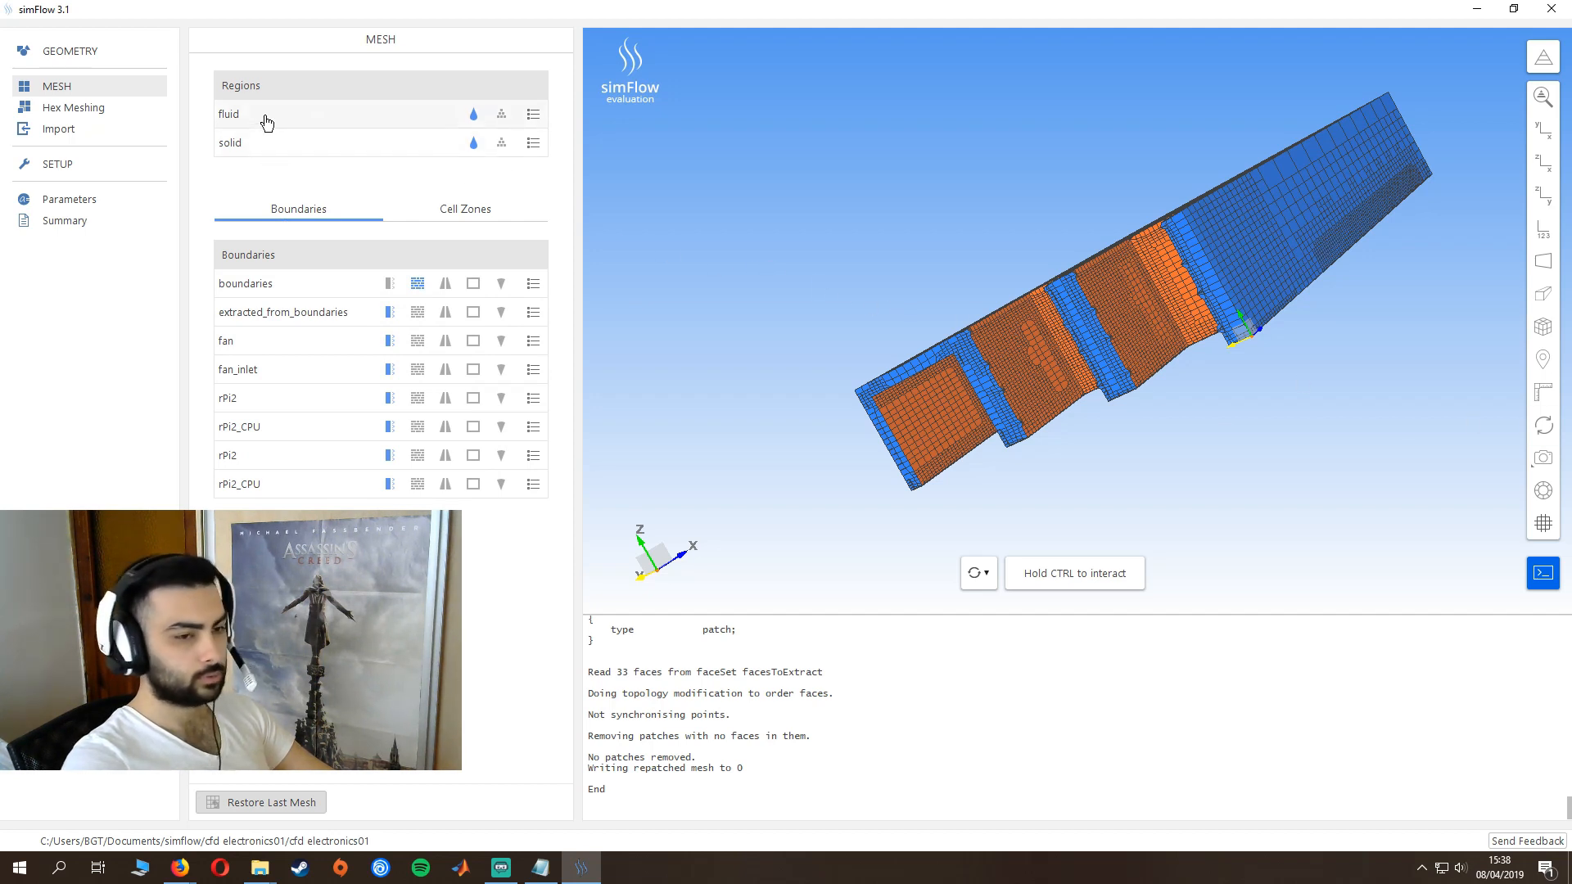
click(505, 148)
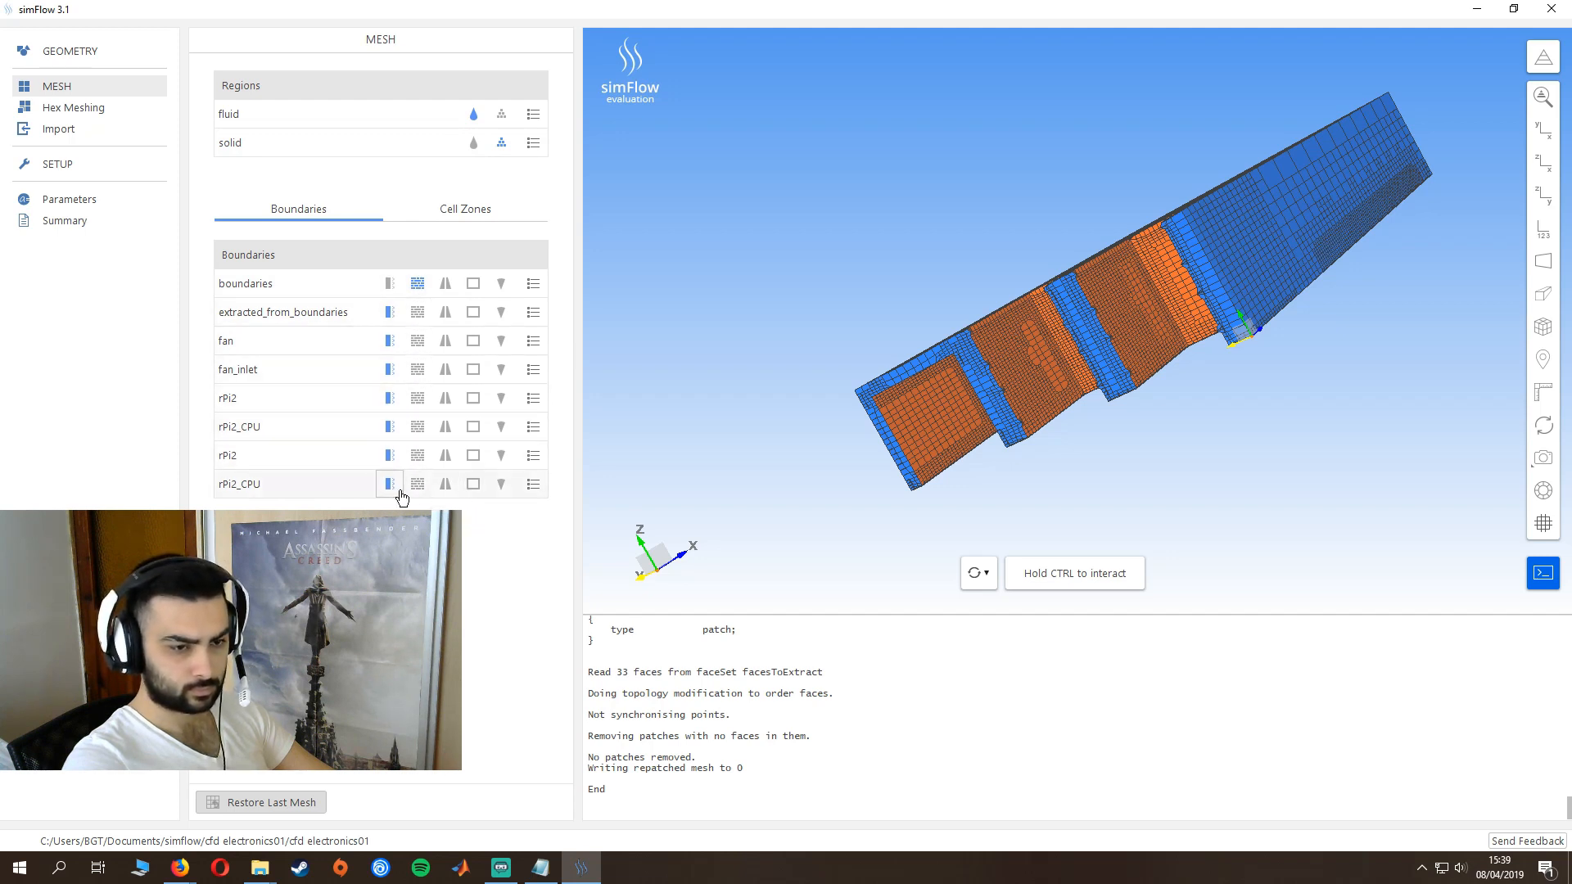
- Create a region interface between the rPi2_CPU boundaries of the fluid and solid regions
click(278, 428)
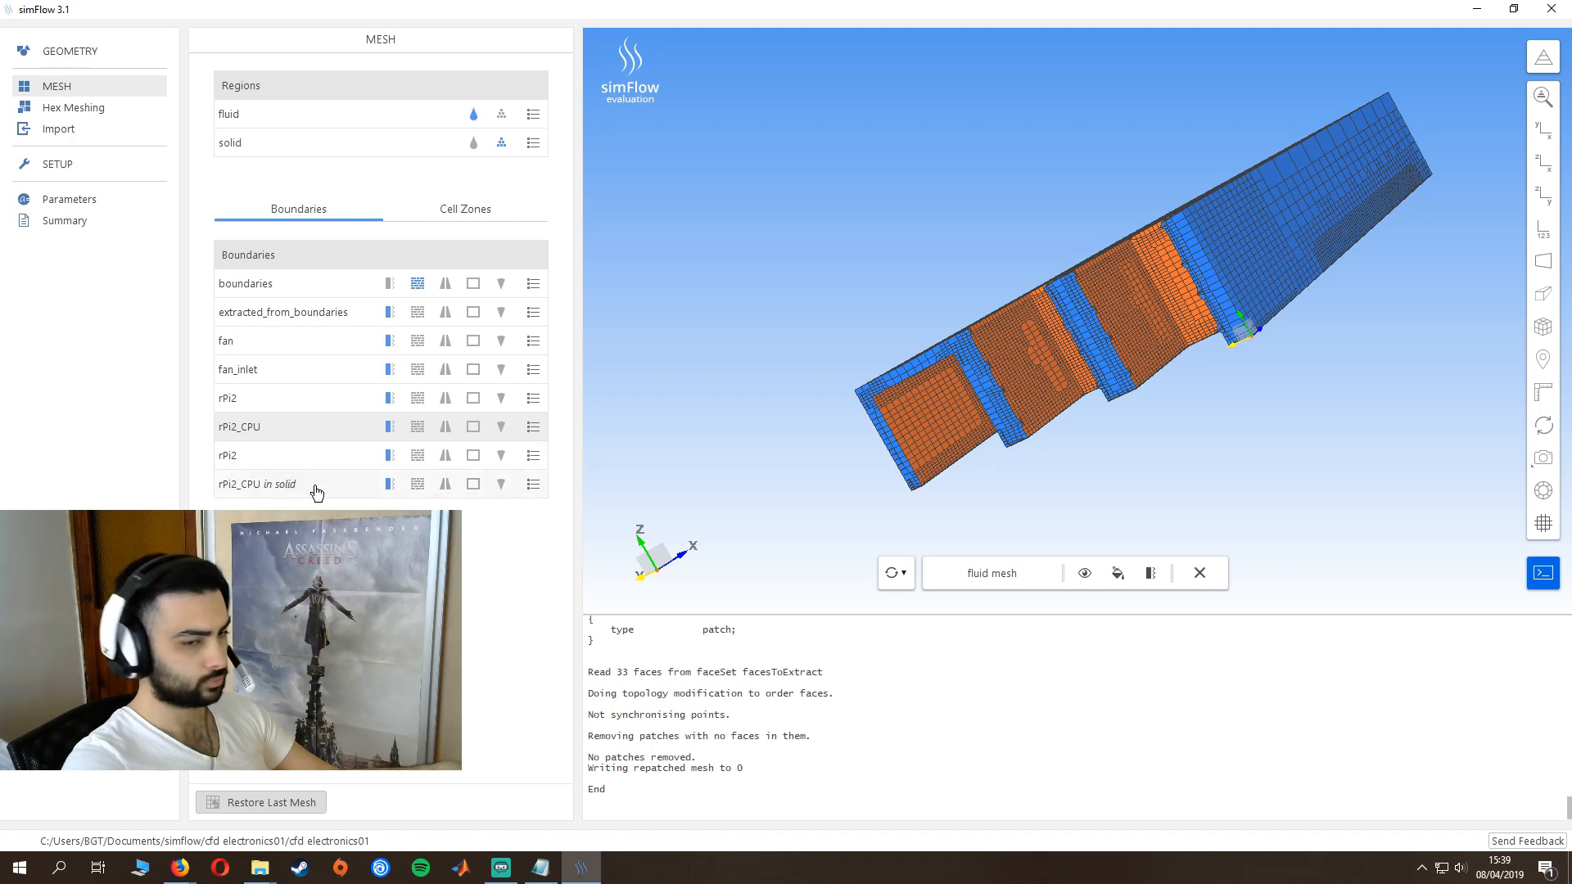
click(322, 489)
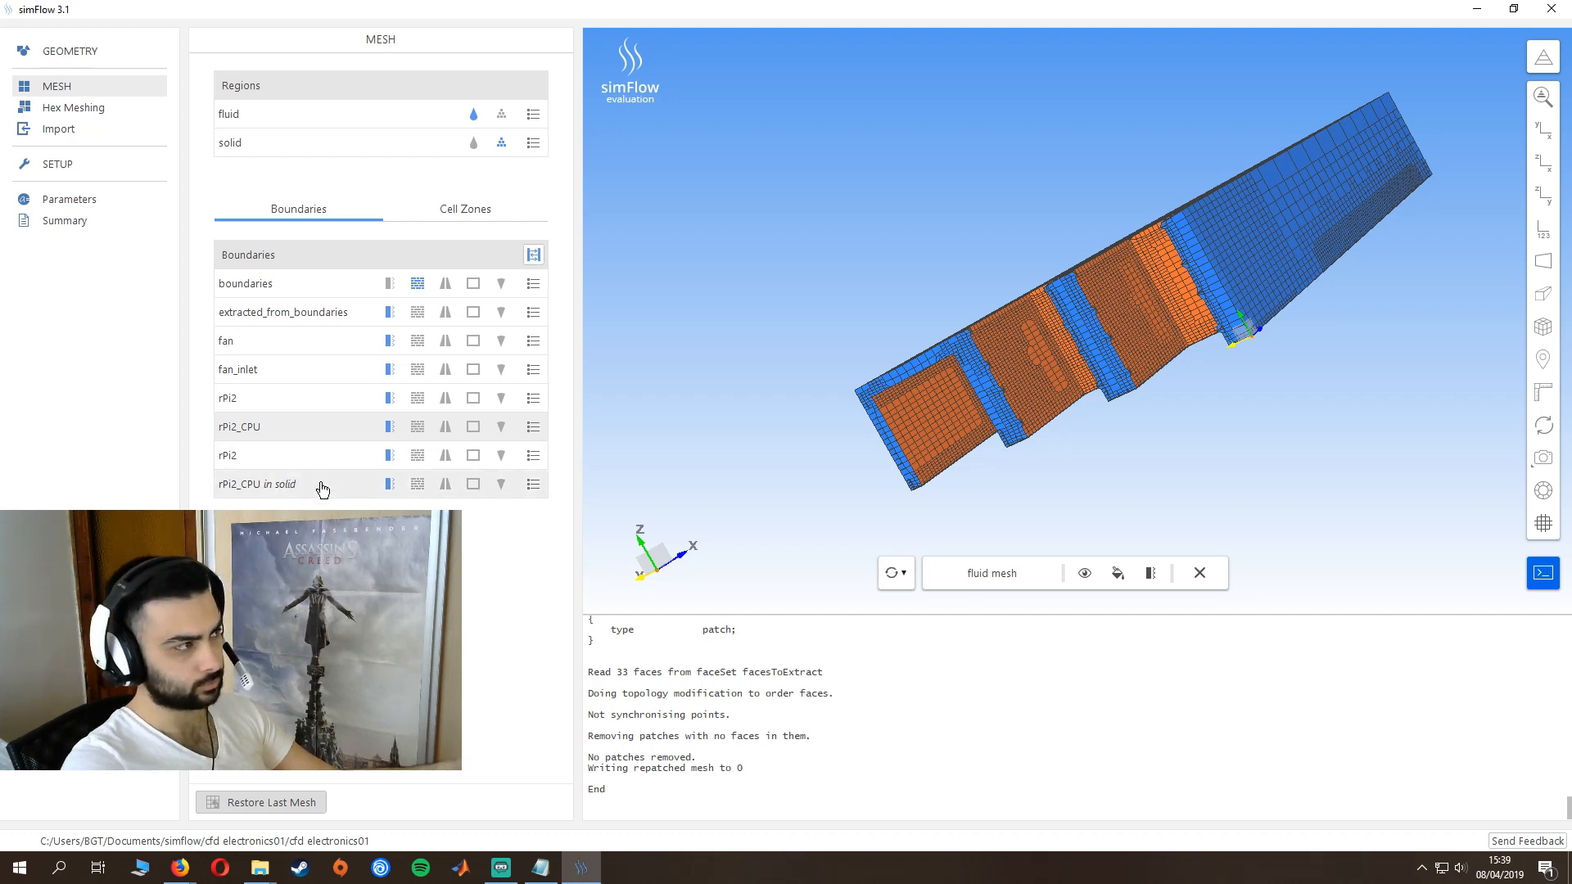
click(534, 256)
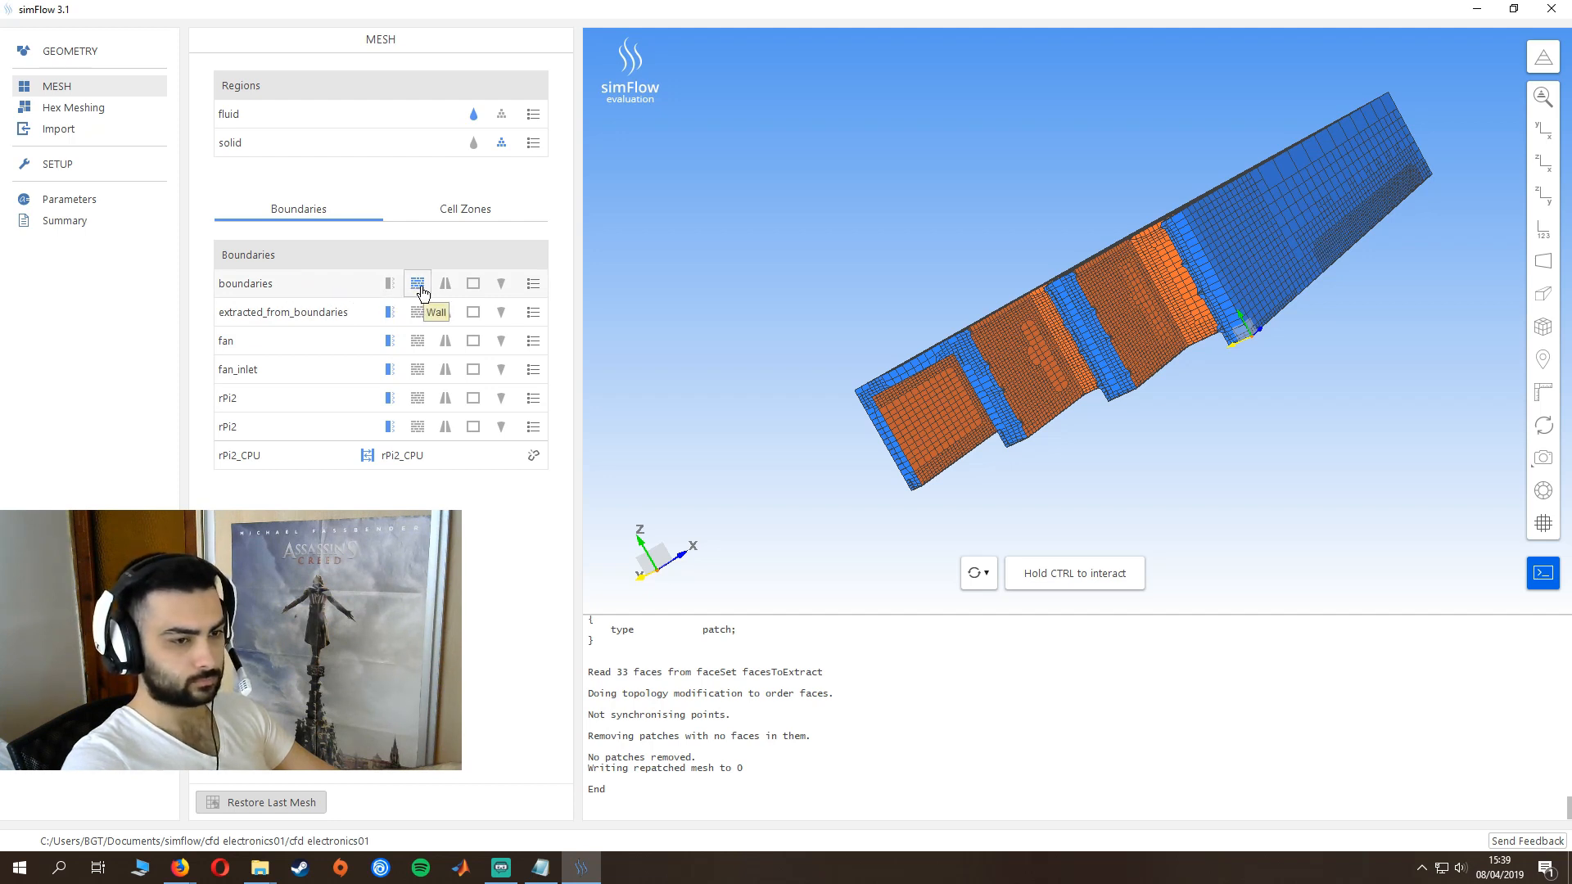
- Change the fan boundary and the rPi2 boundaries of both regions to the Wall type
click(417, 346)
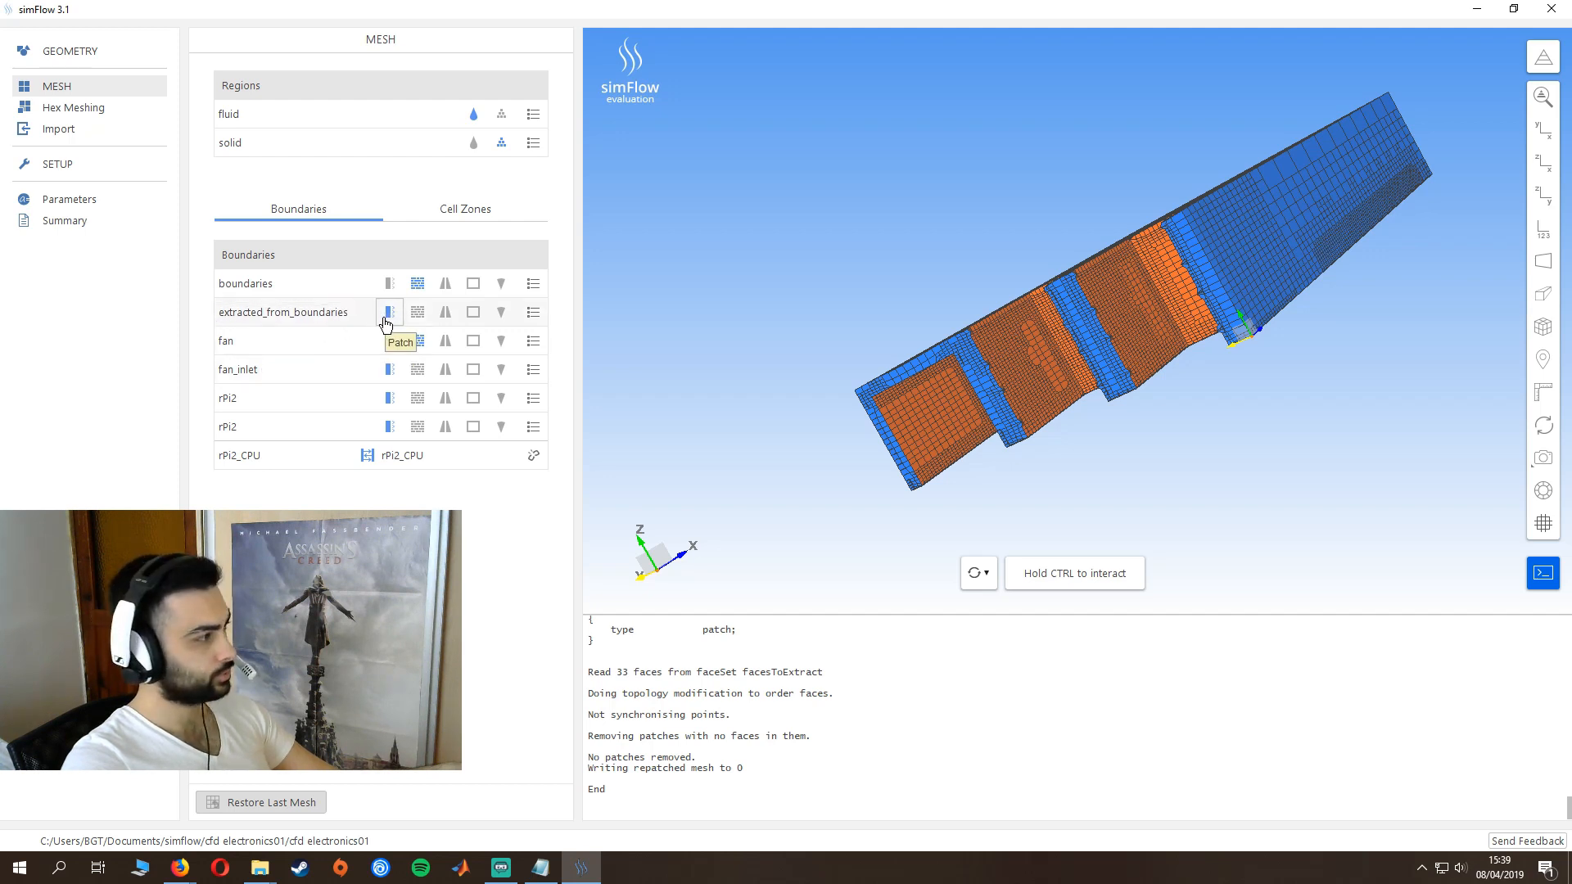
click(417, 398)
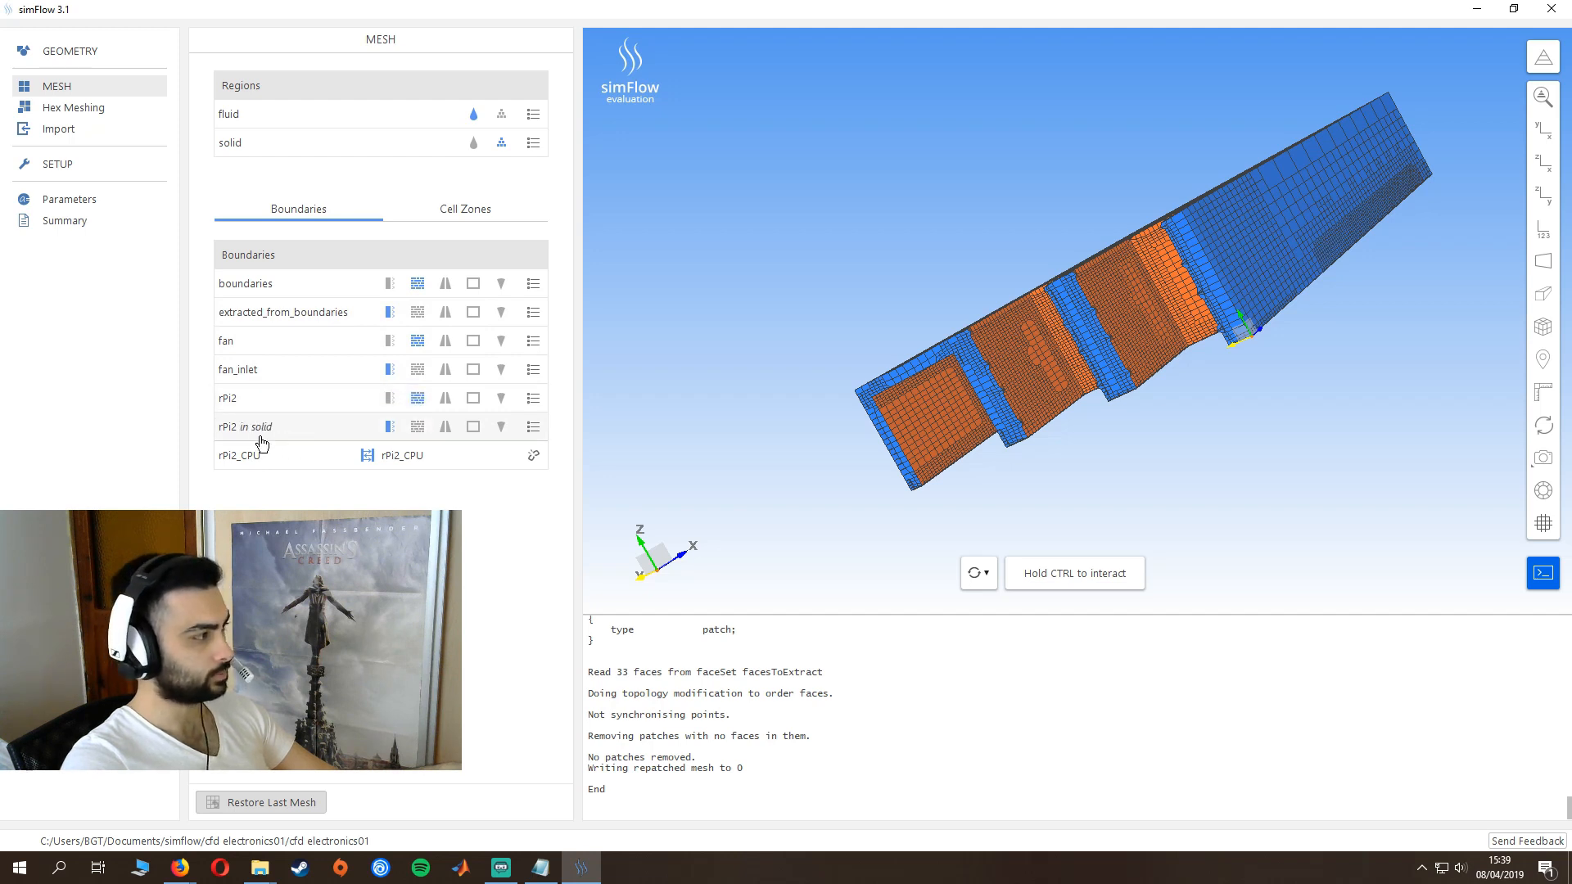
click(418, 427)
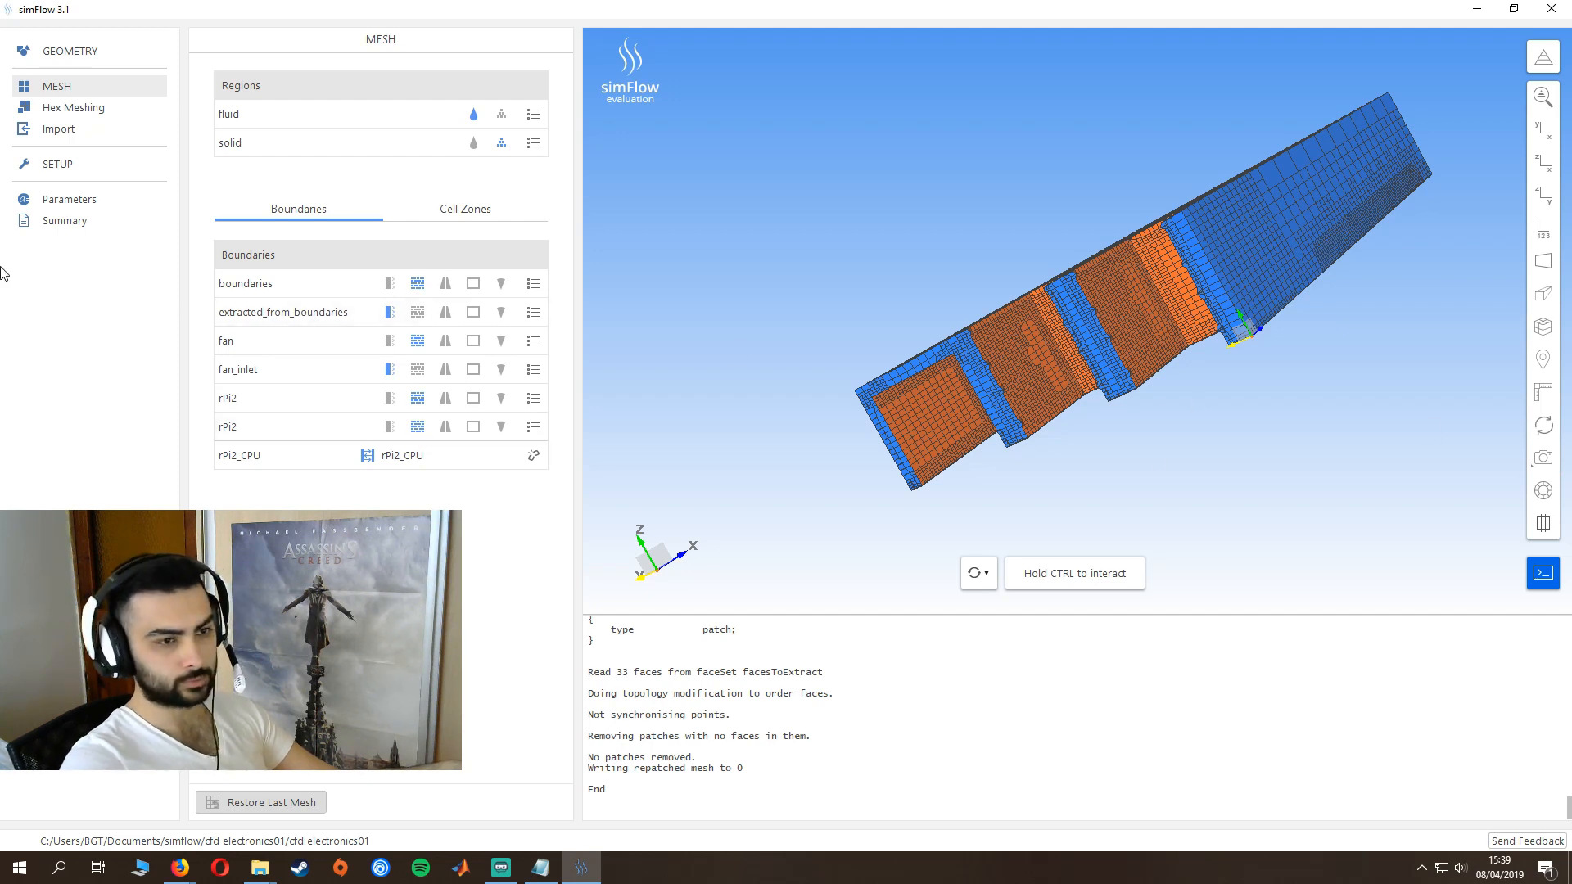
- Select chtMultiRegionSimpleFoam as the solver for the case
click(41, 167)
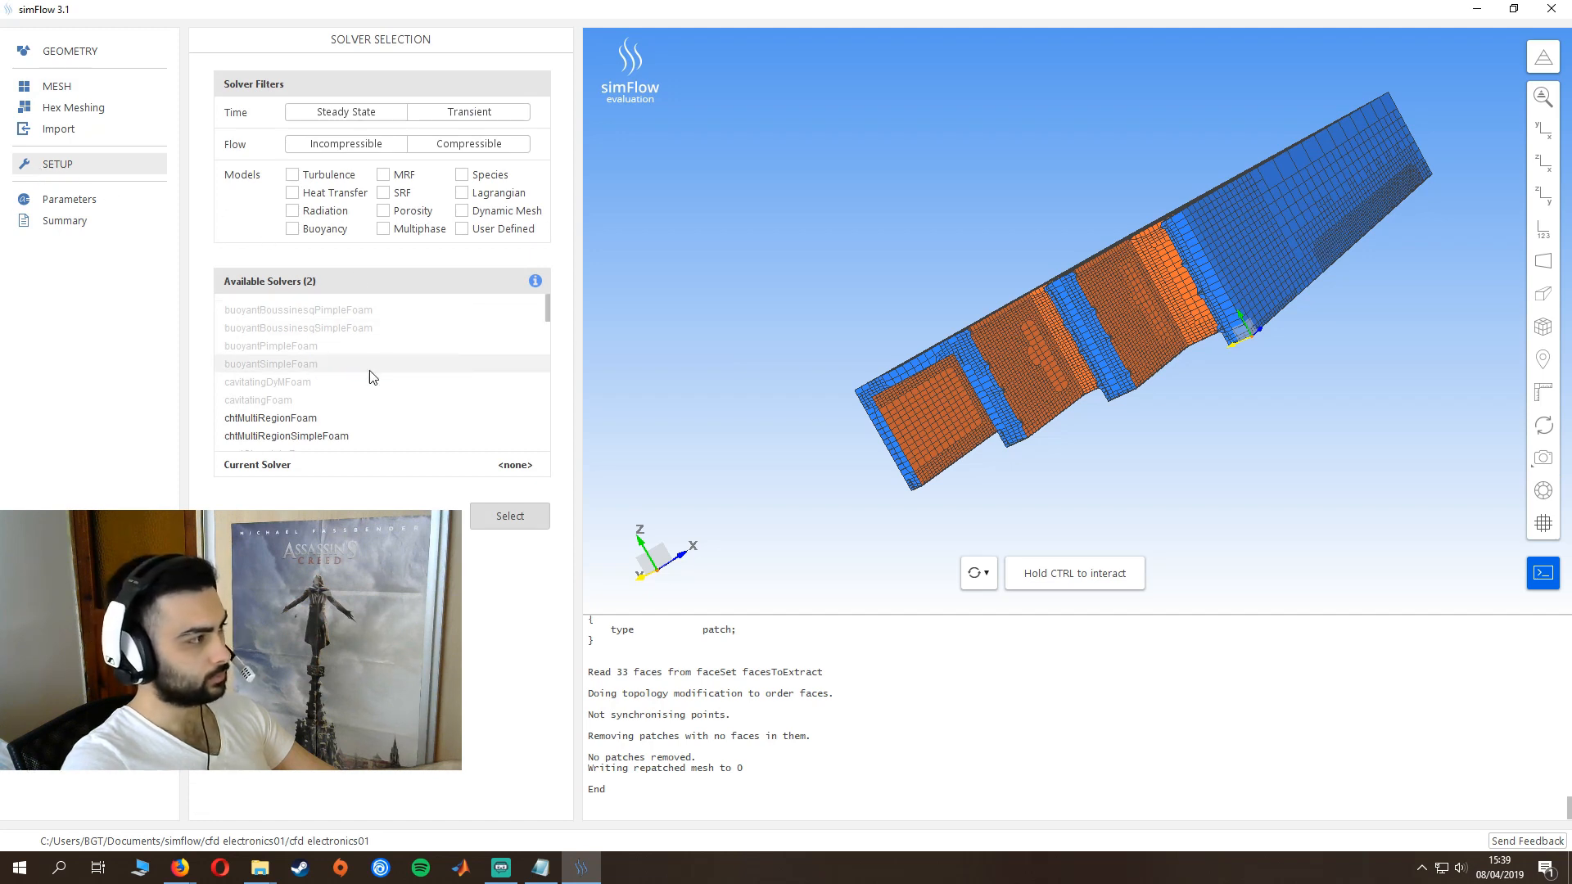
scroll(352, 401, down, 1)
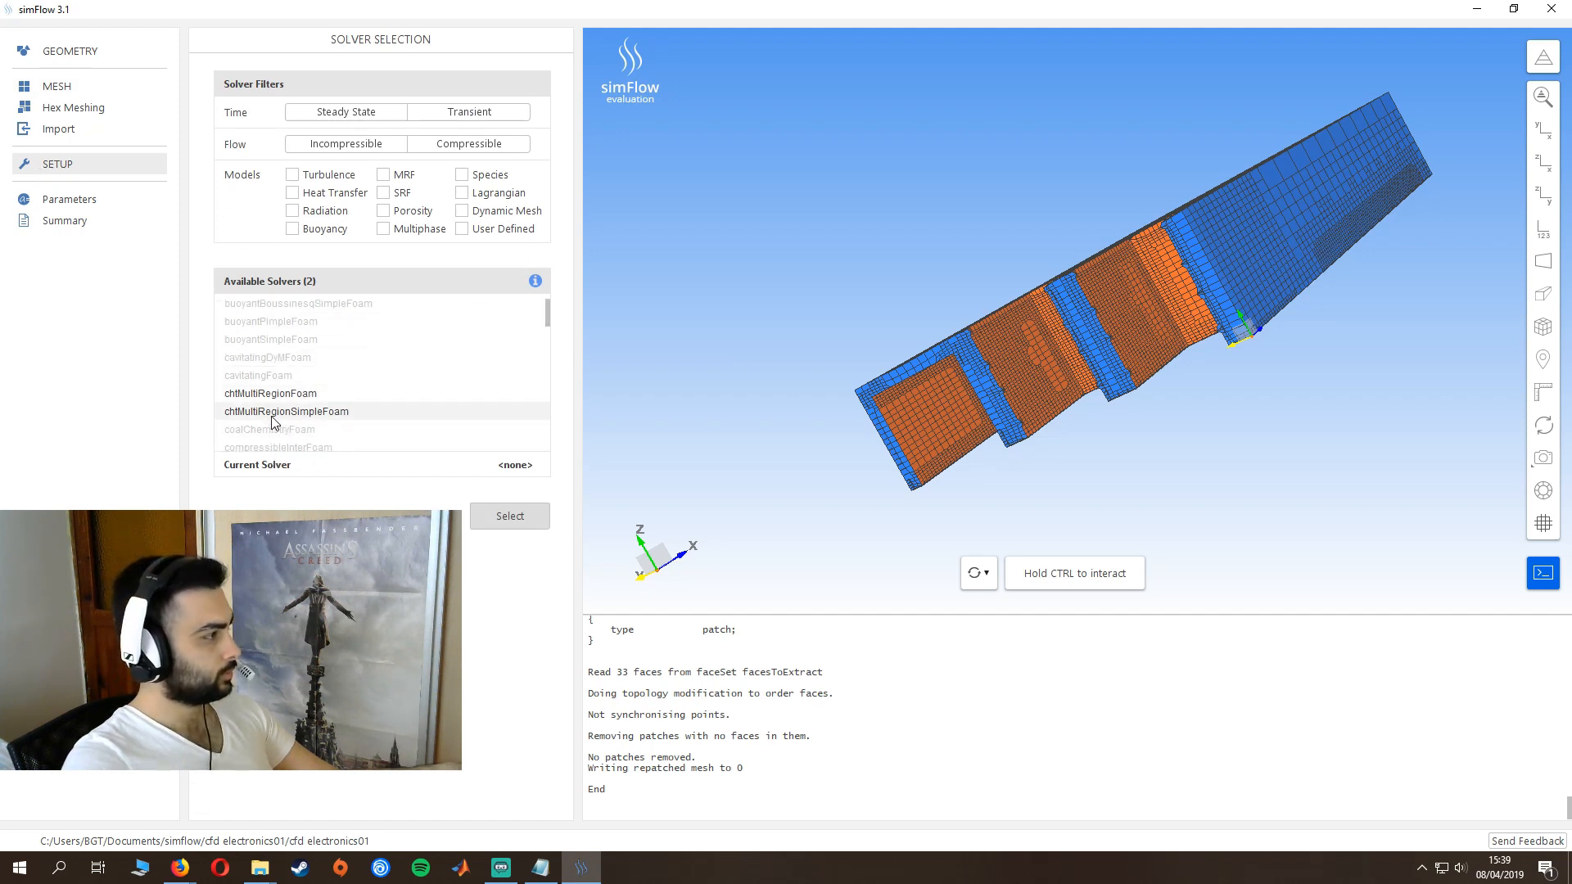
click(319, 415)
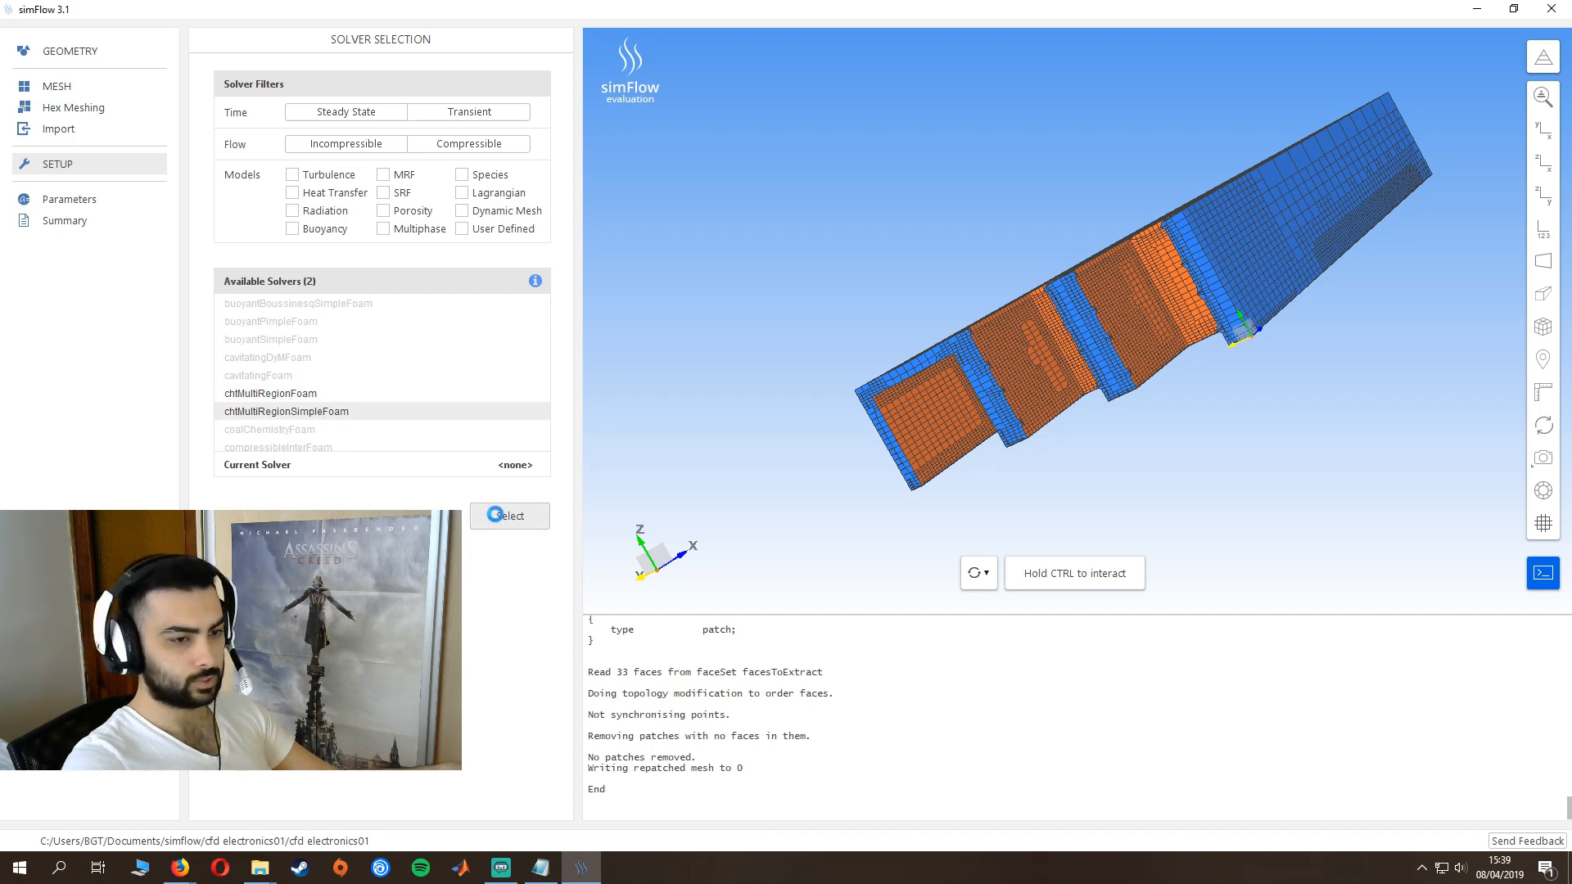
click(498, 518)
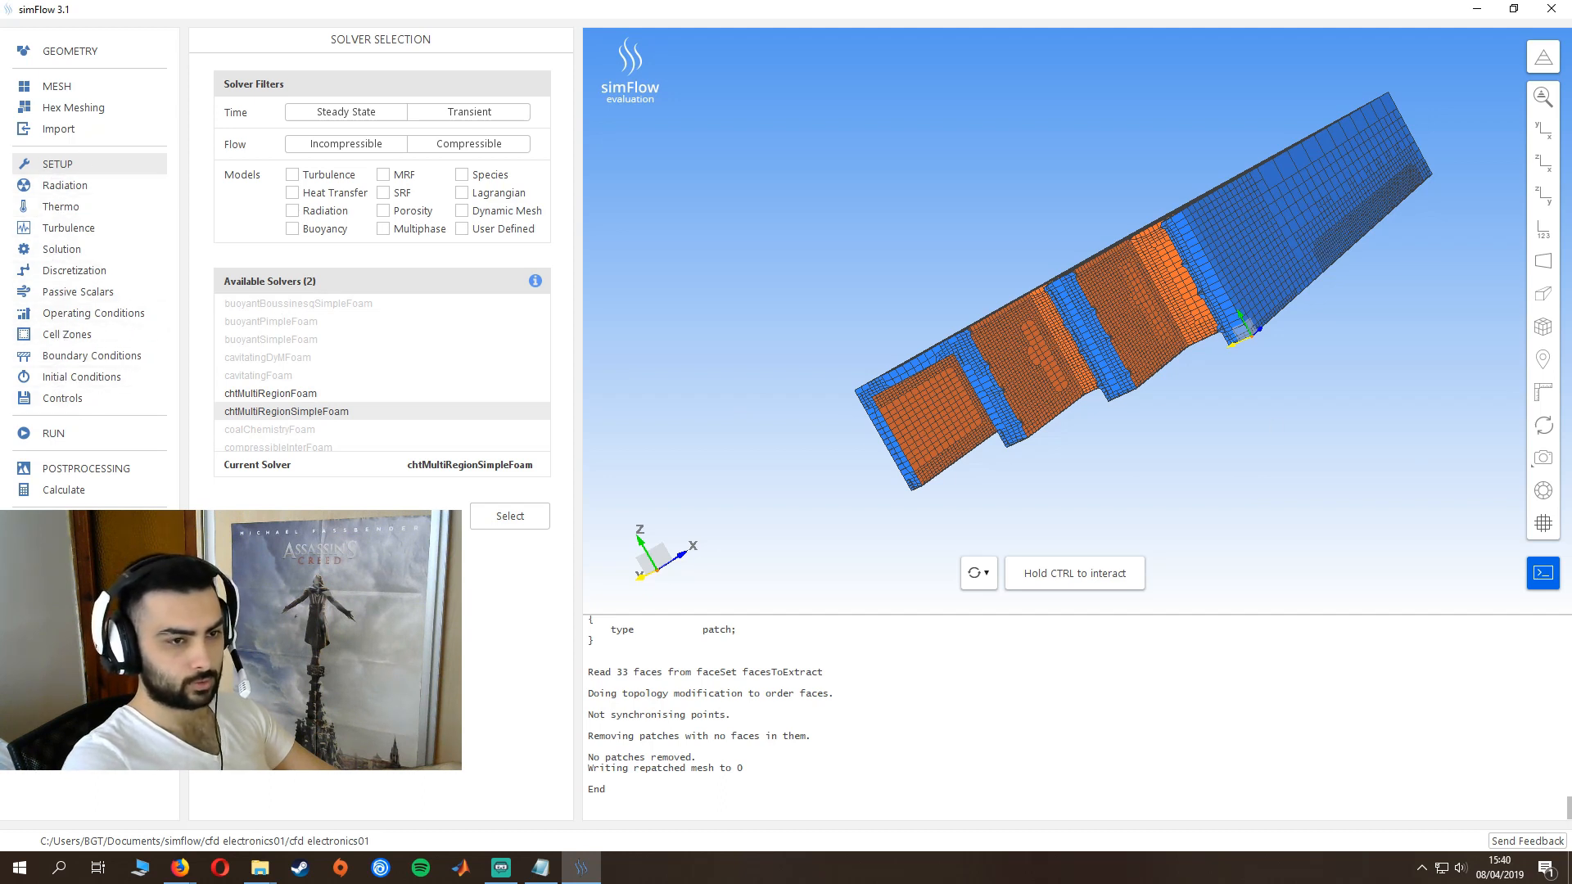
- Disable radiation in the radiation properties and choose the Surface to Surface radiation model
click(71, 193)
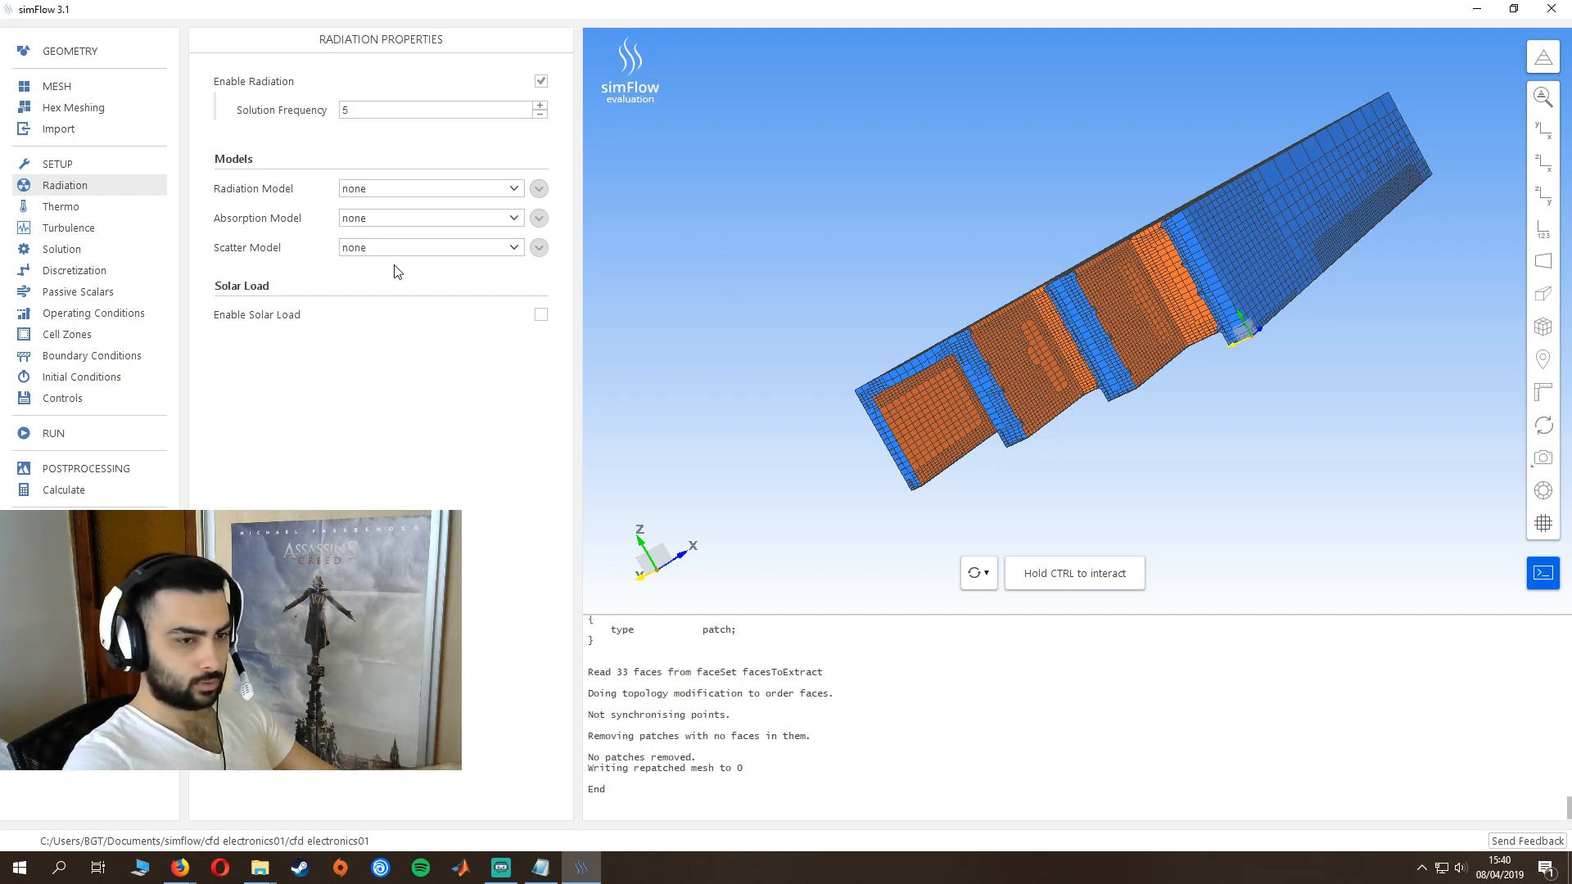
click(541, 83)
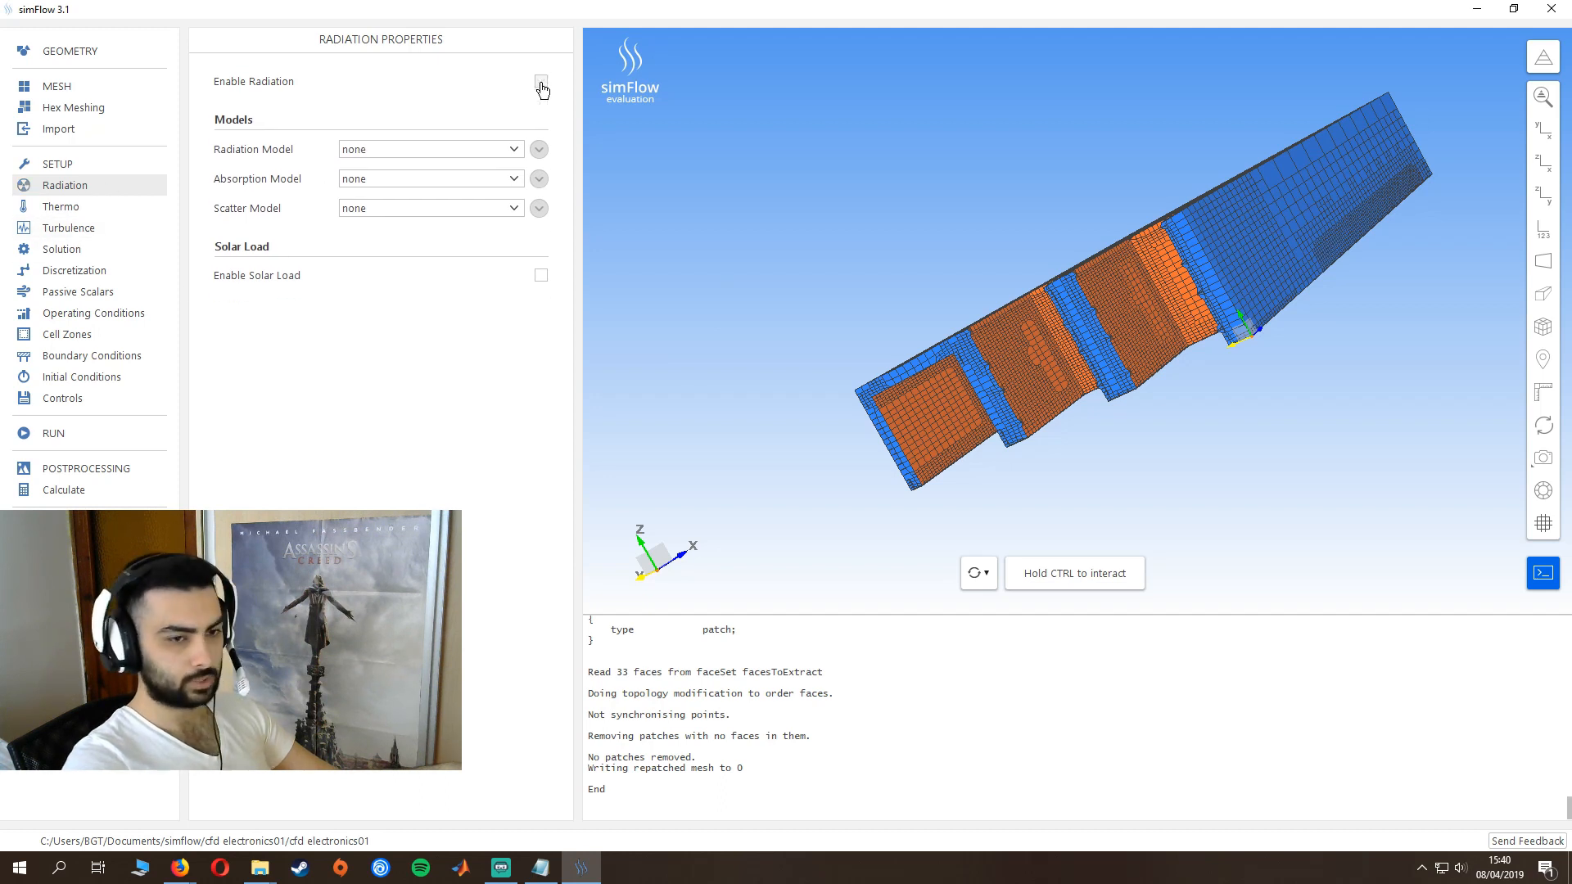
click(440, 155)
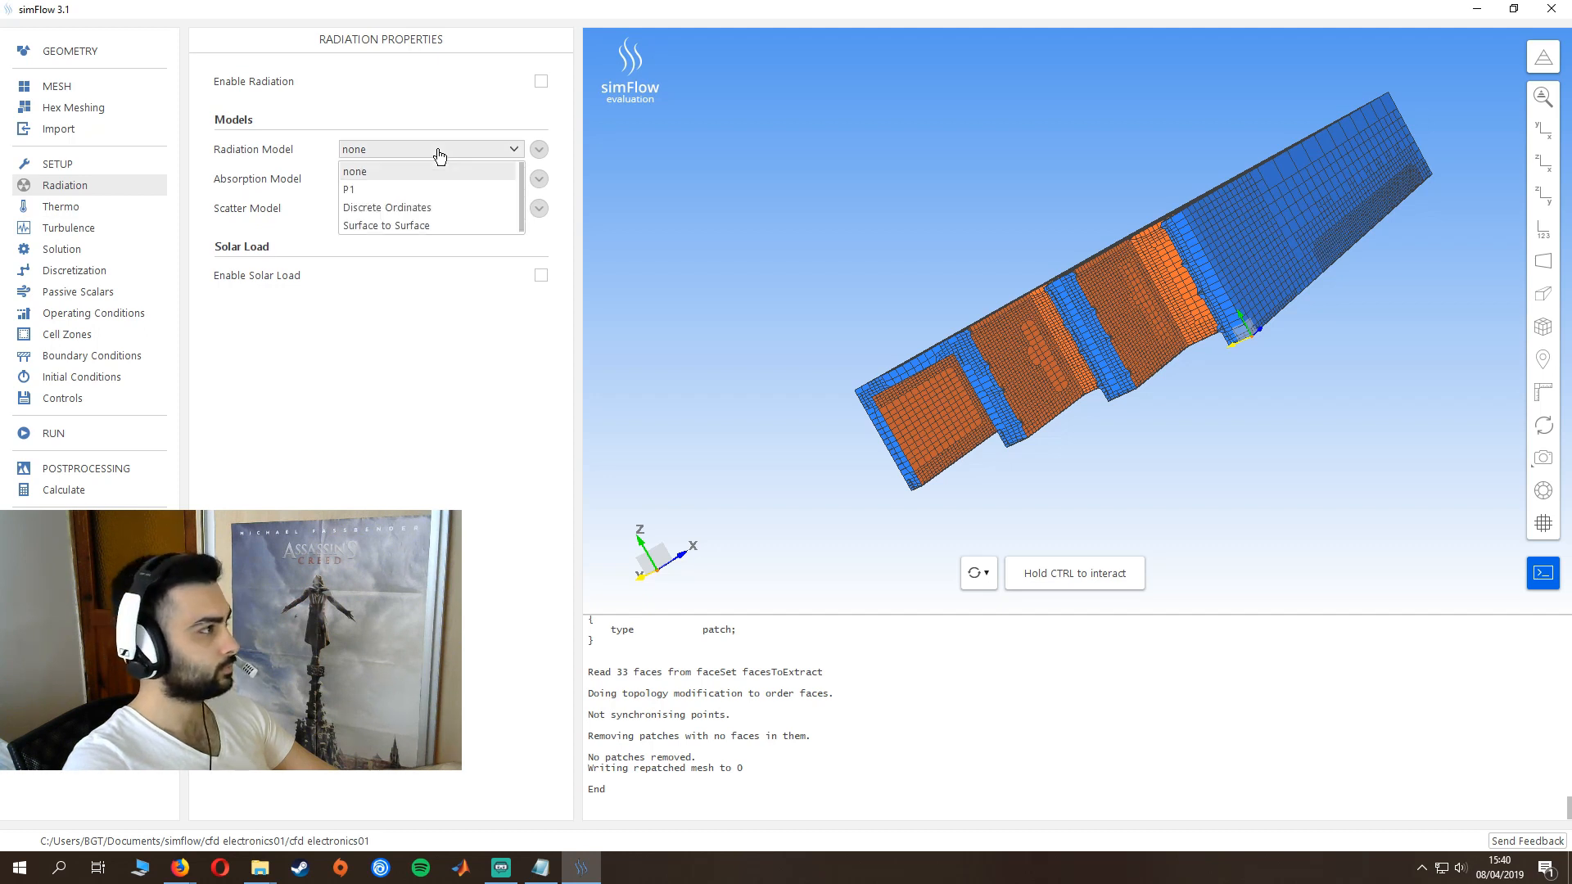
click(411, 226)
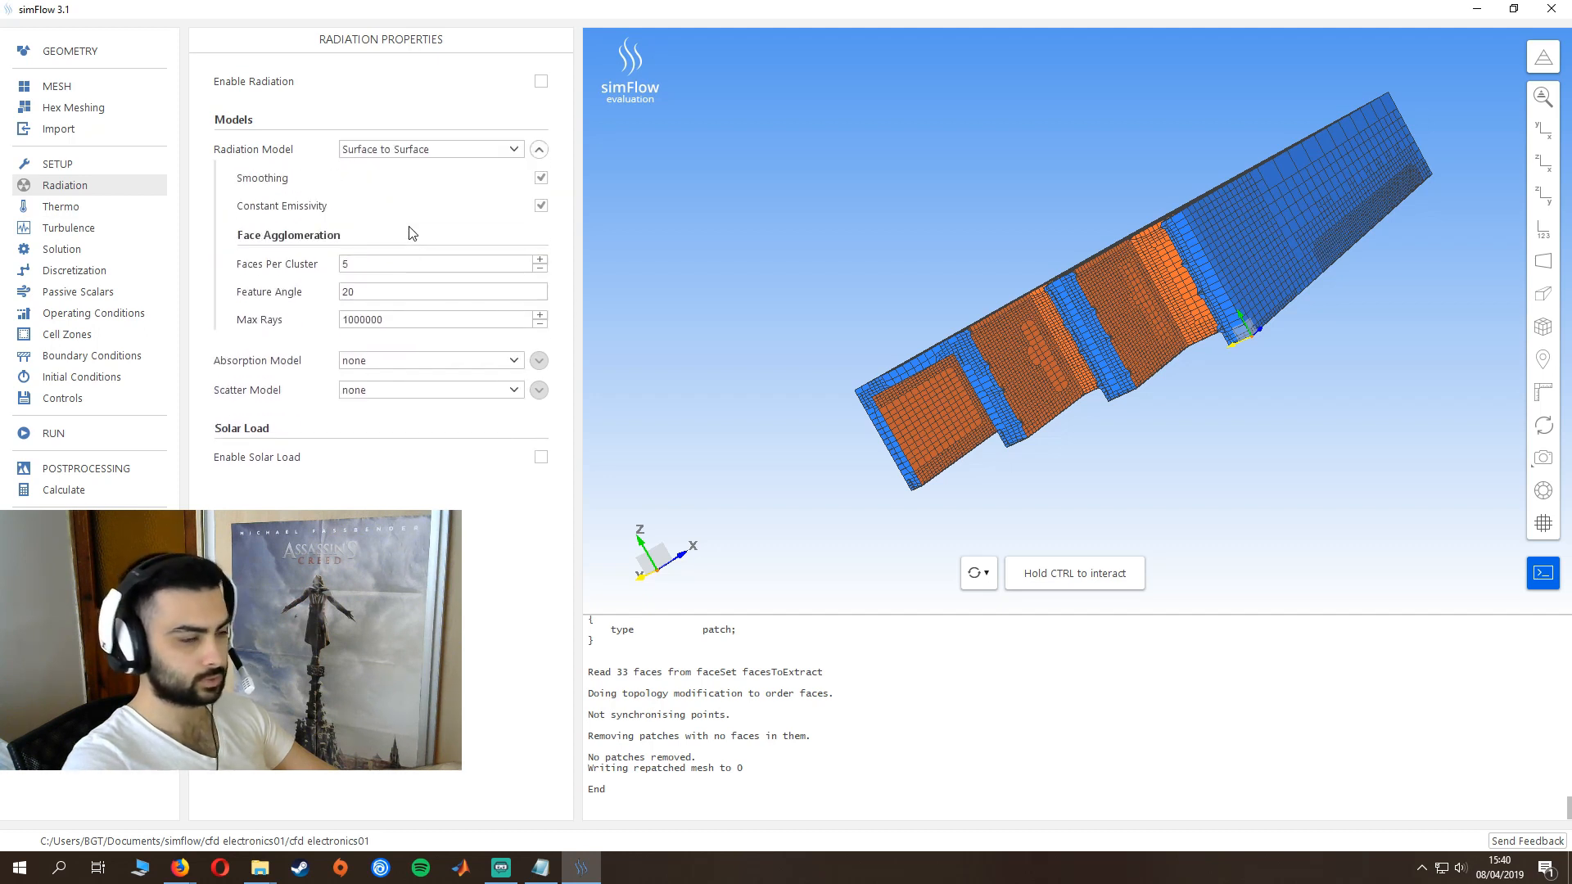
- Set the maximum number of rays for the radiation model's face agglomeration to 3000000
double_click(387, 324)
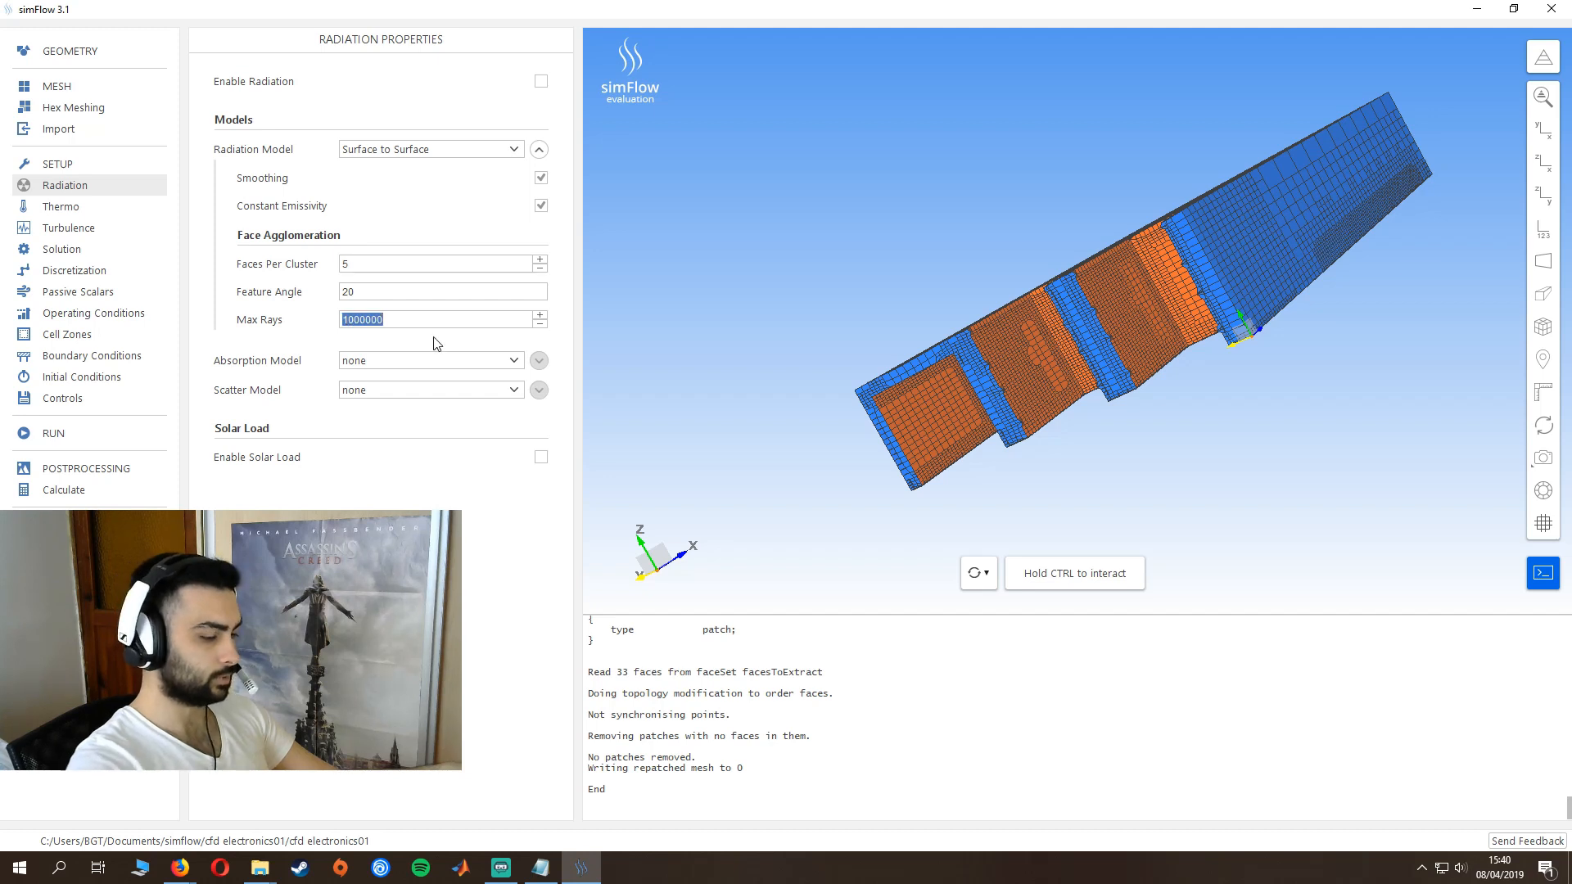
key(Left)
key(BackSpace)
text(3)
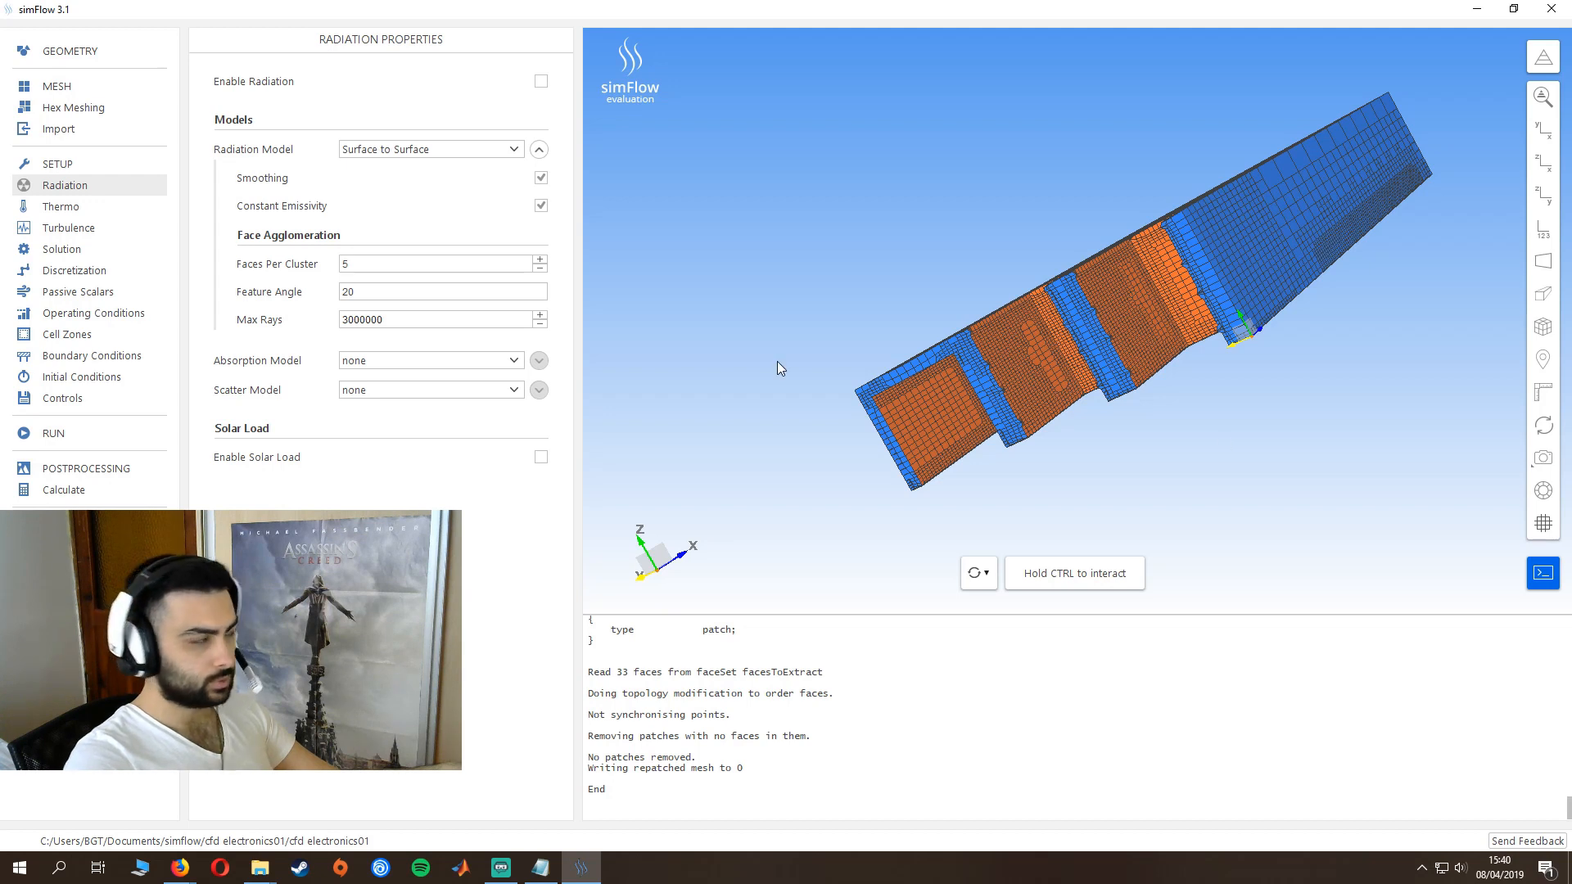
- Assign aluminium from the material database to the solid region's thermophysical properties
click(76, 215)
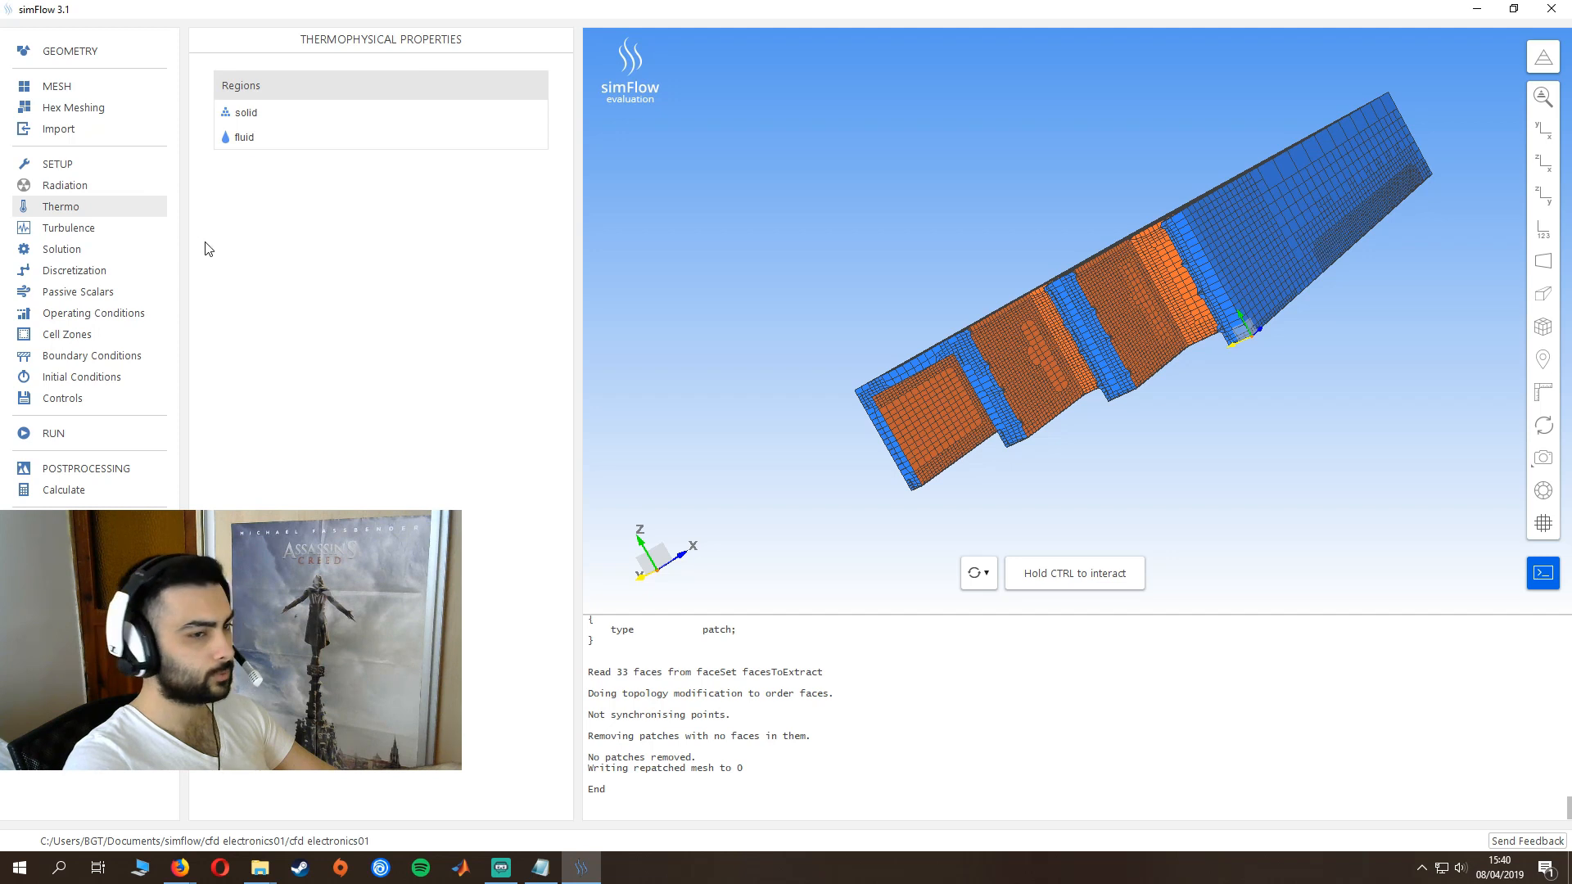
click(263, 123)
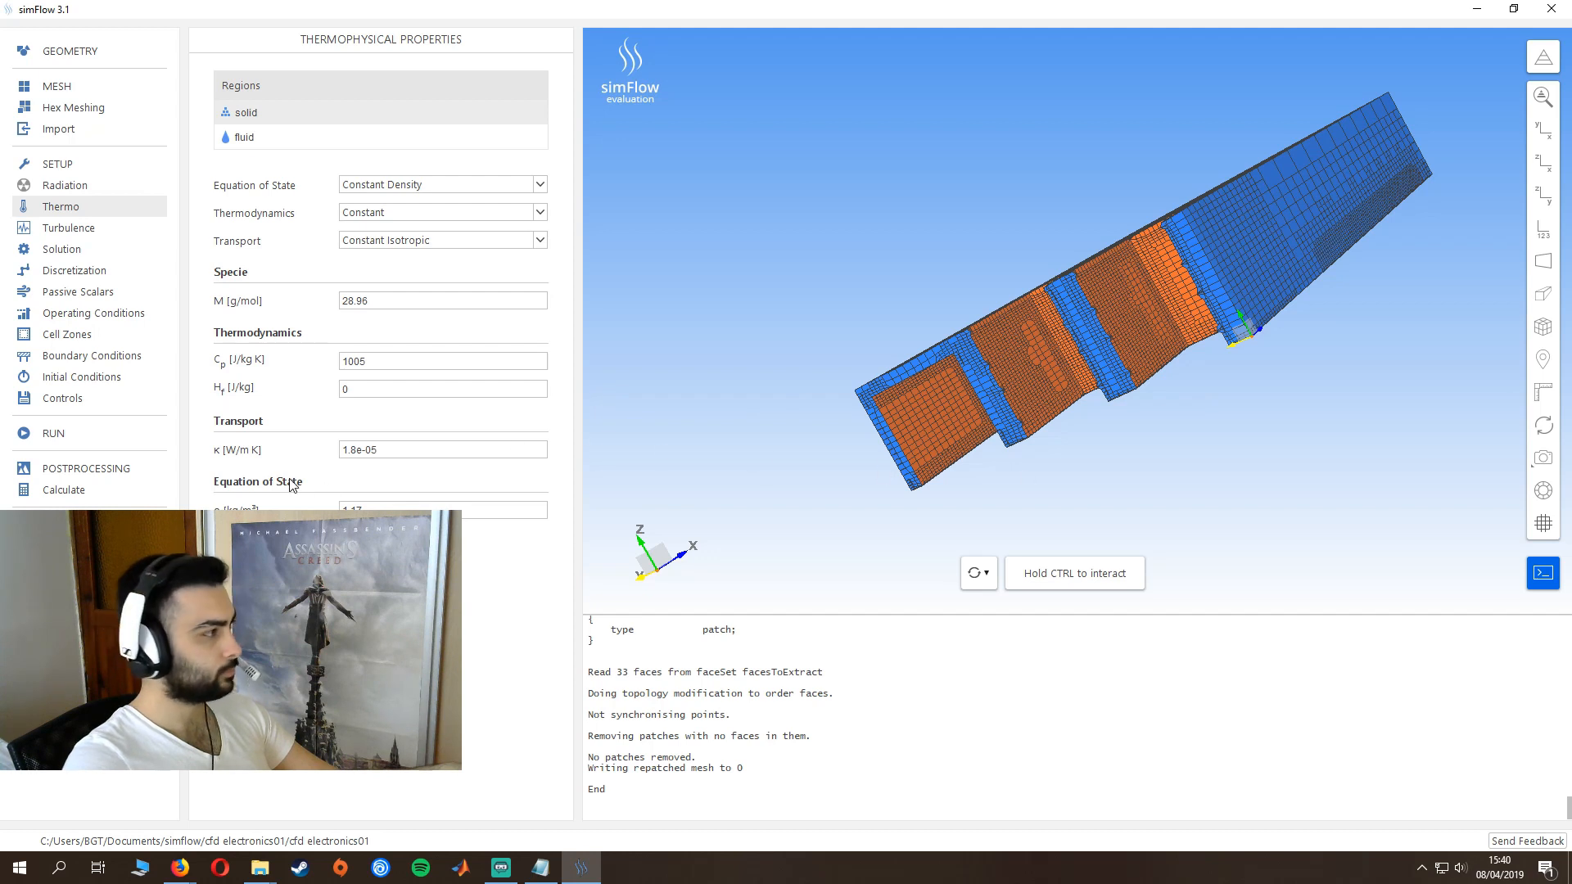
click(266, 547)
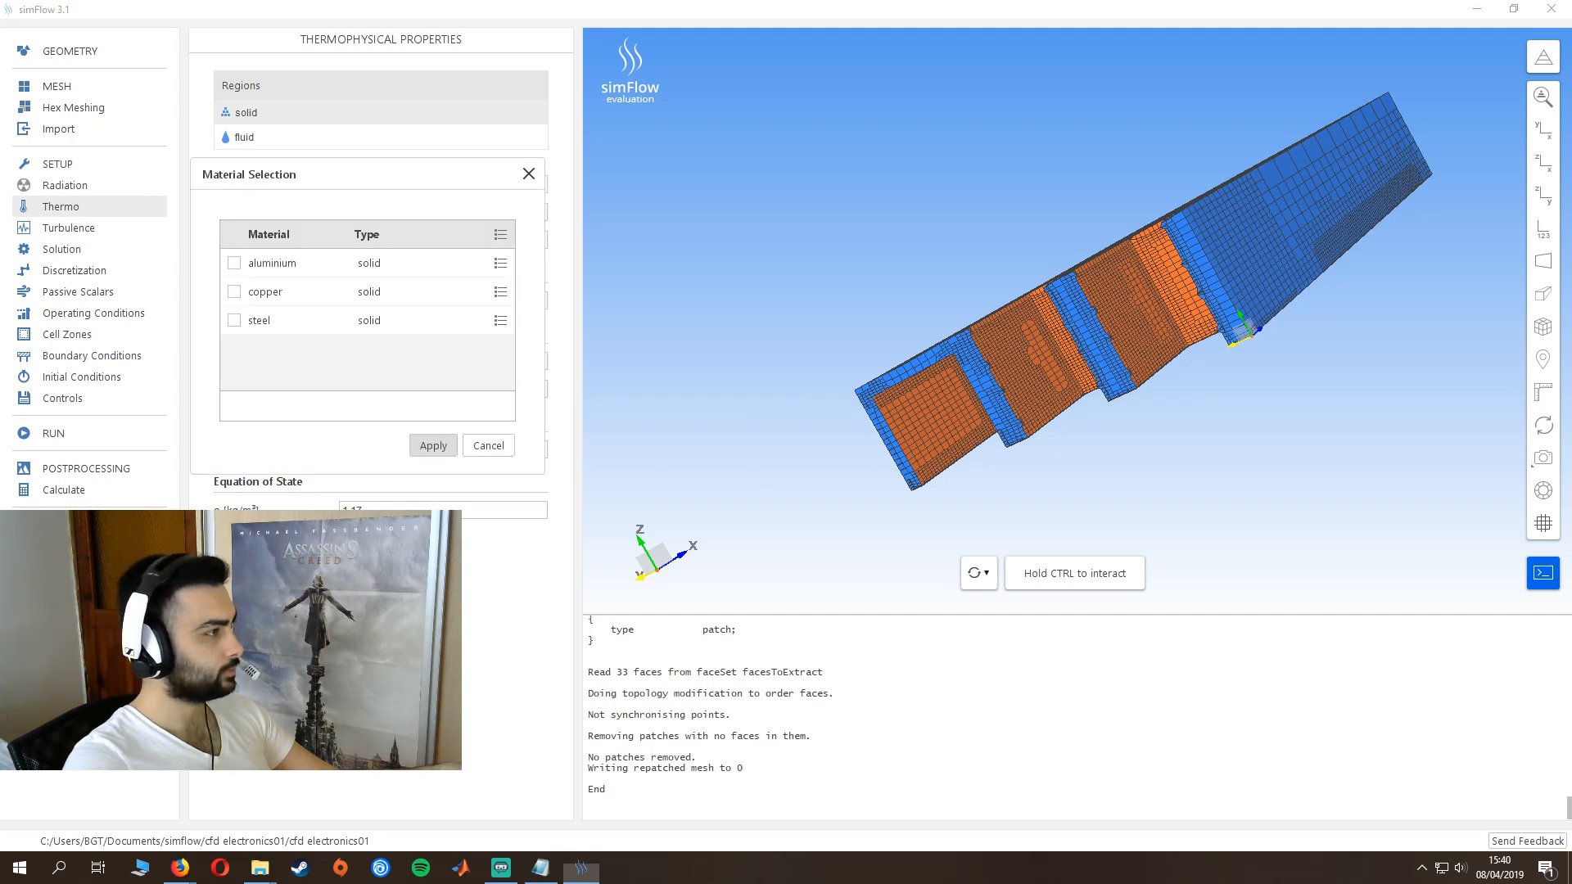
click(234, 264)
click(436, 447)
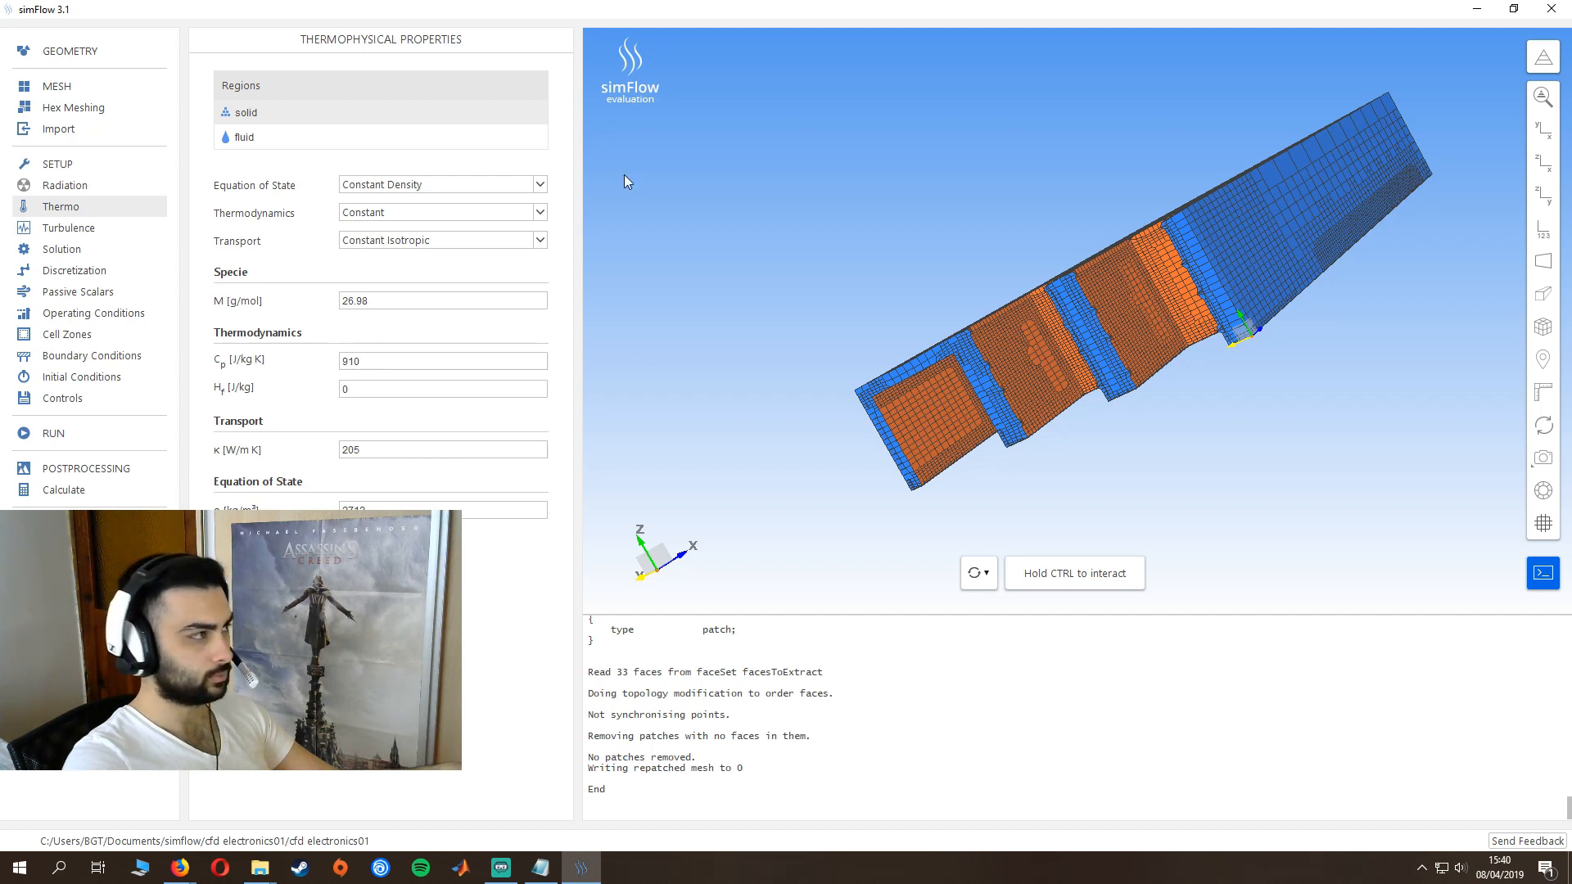
- Assign air to the fluid region and set its equation of state to Incompressible Perfect Gas
click(262, 145)
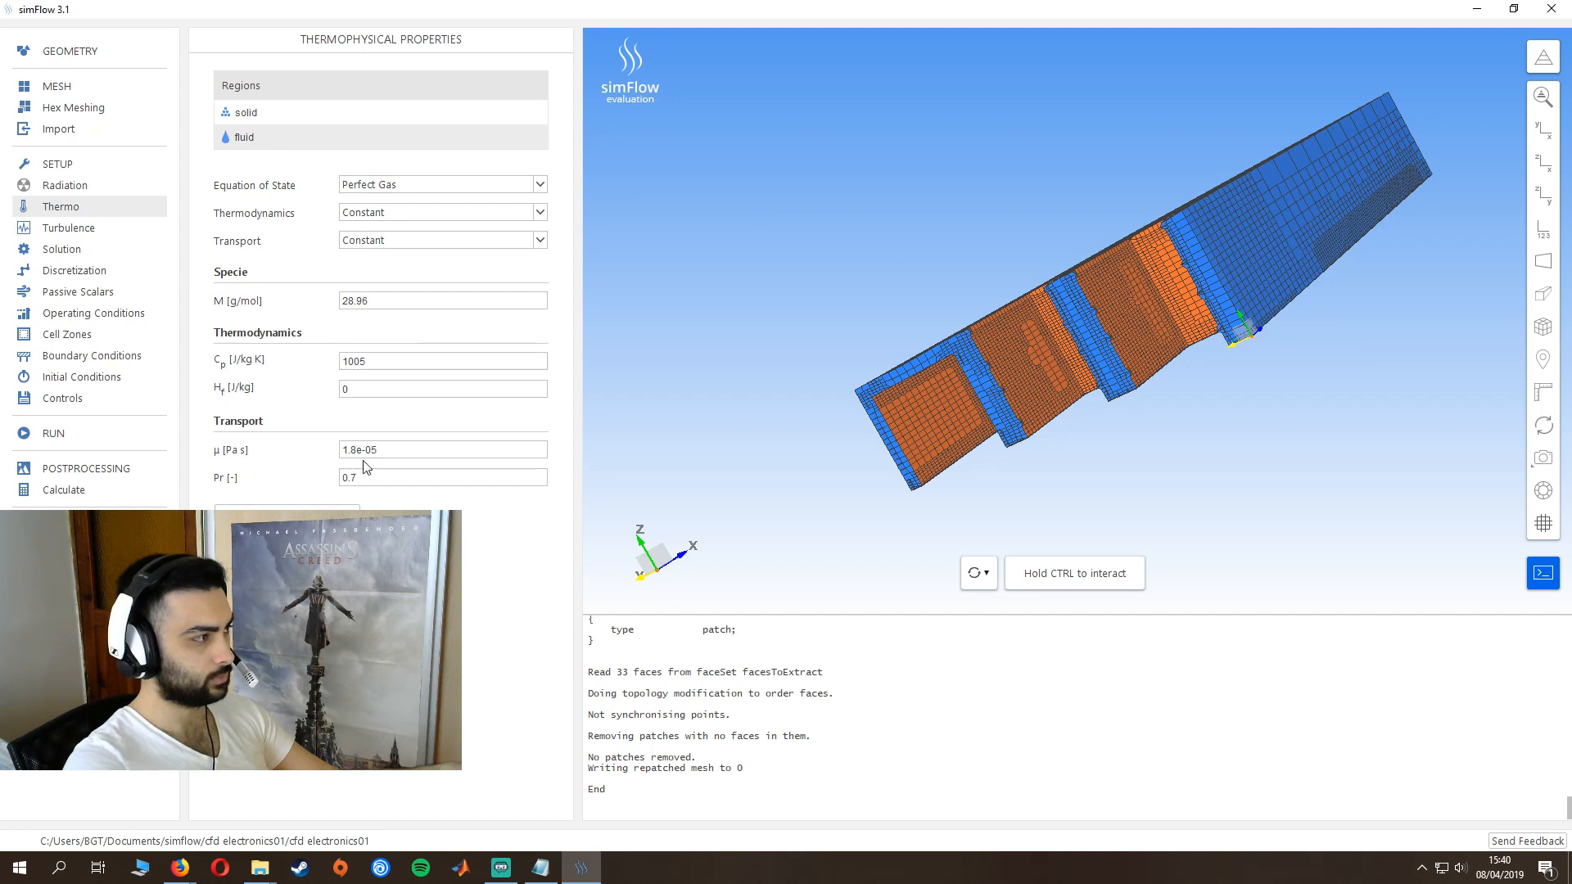
click(286, 517)
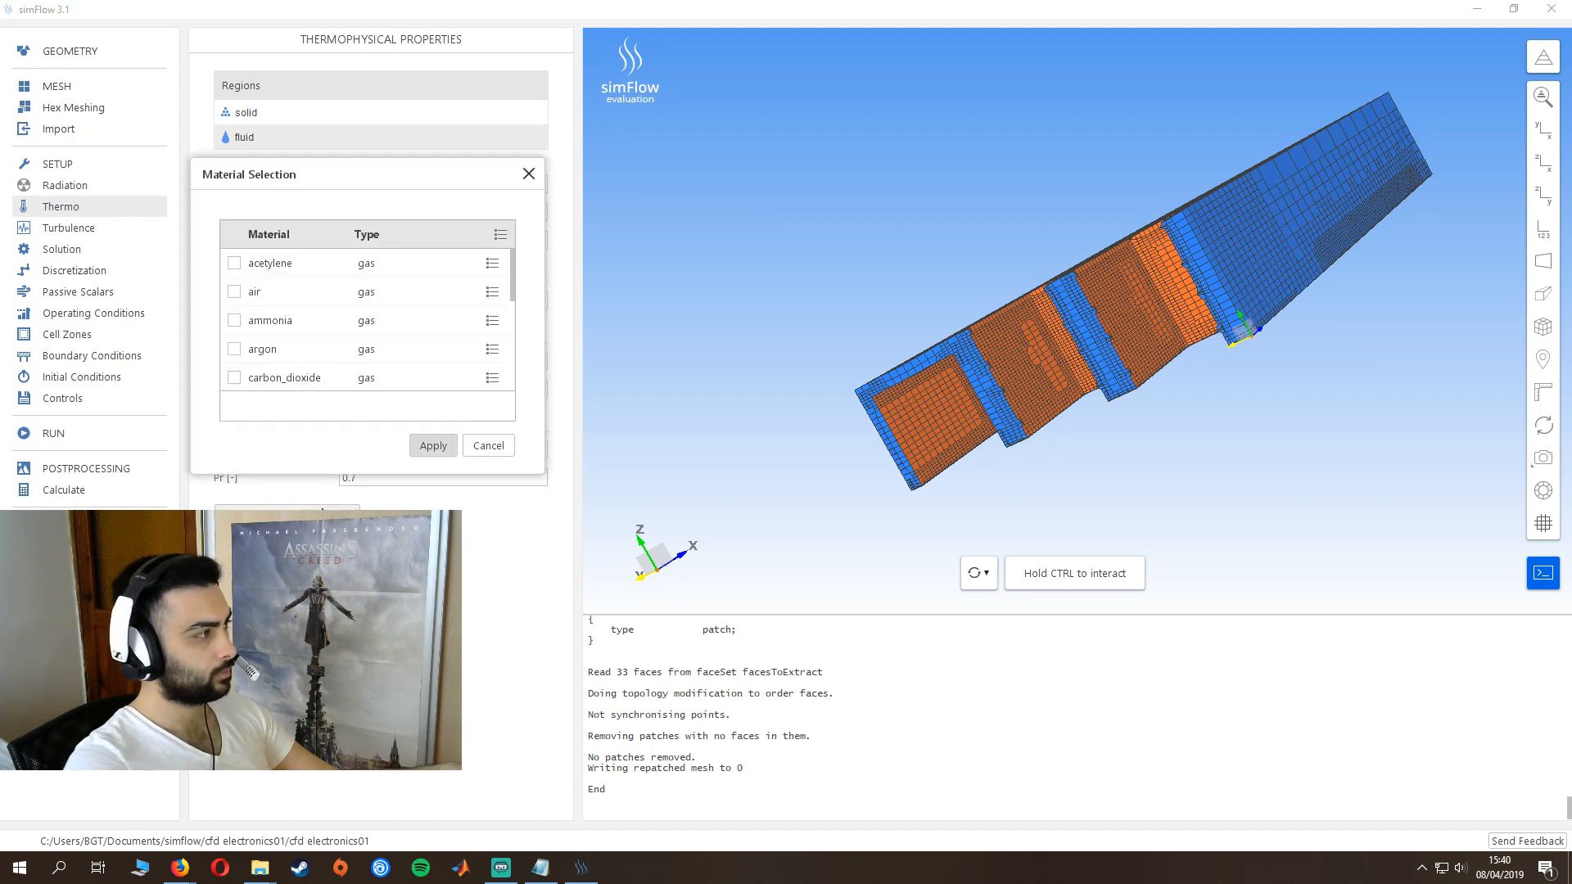
click(235, 293)
click(433, 446)
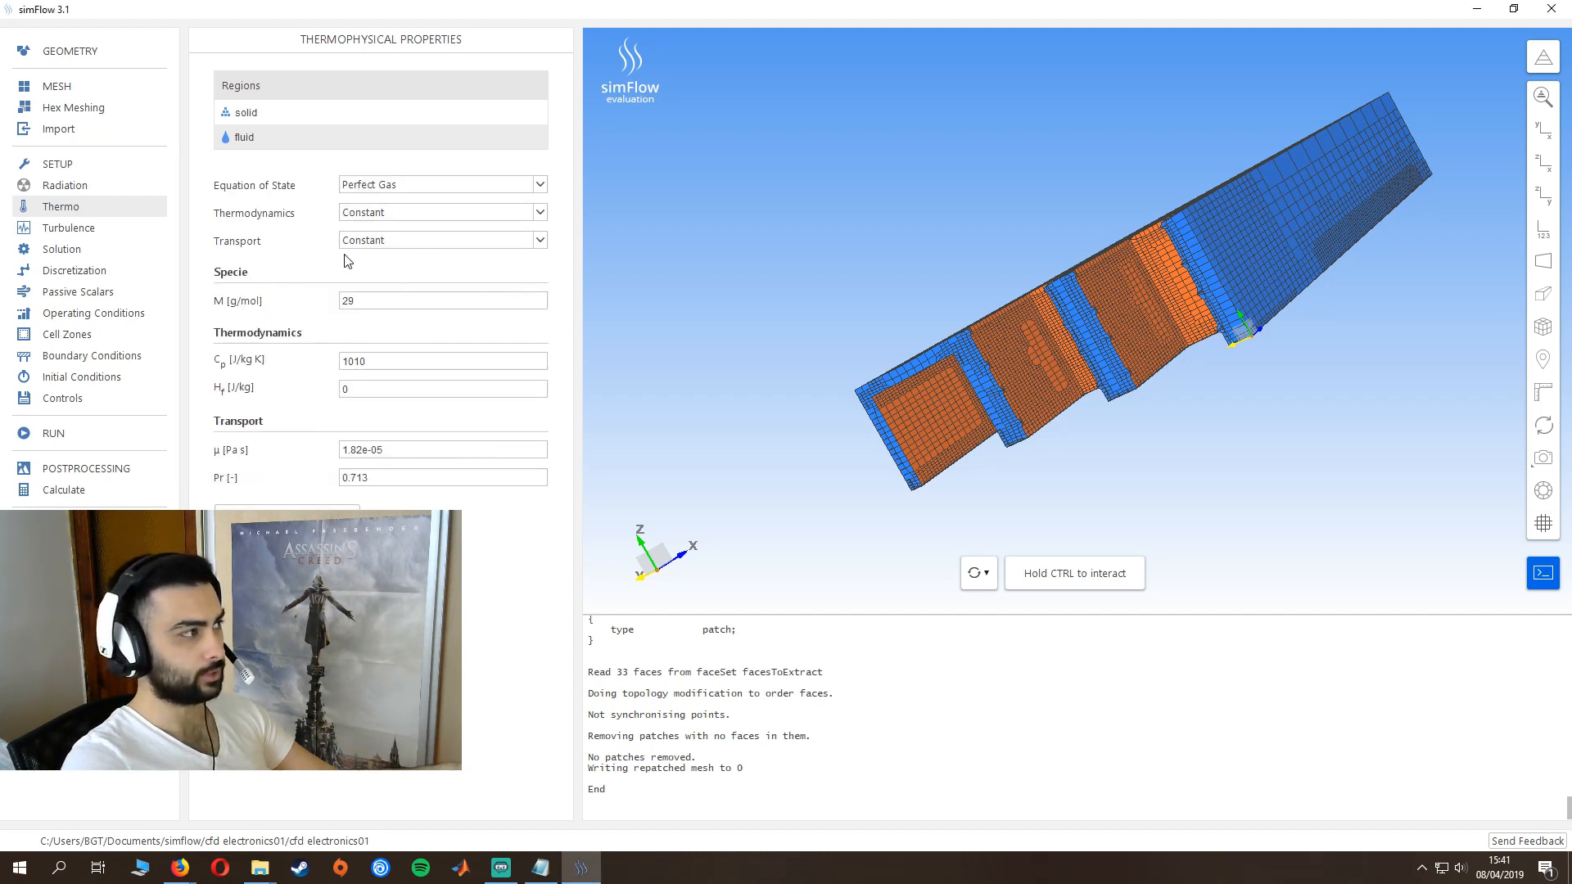
click(424, 195)
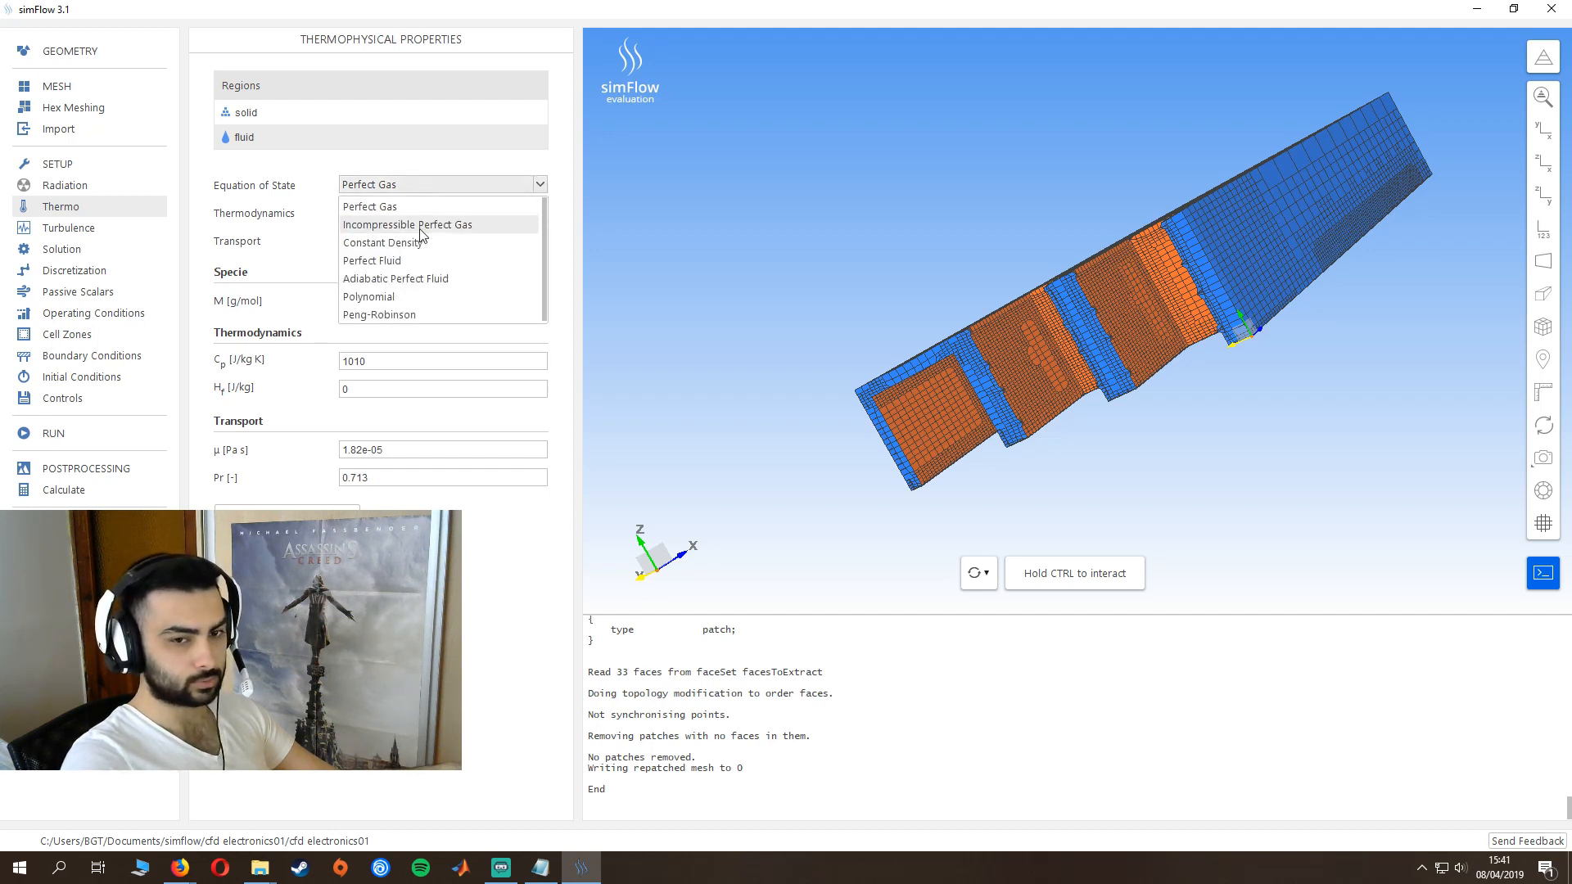
click(420, 227)
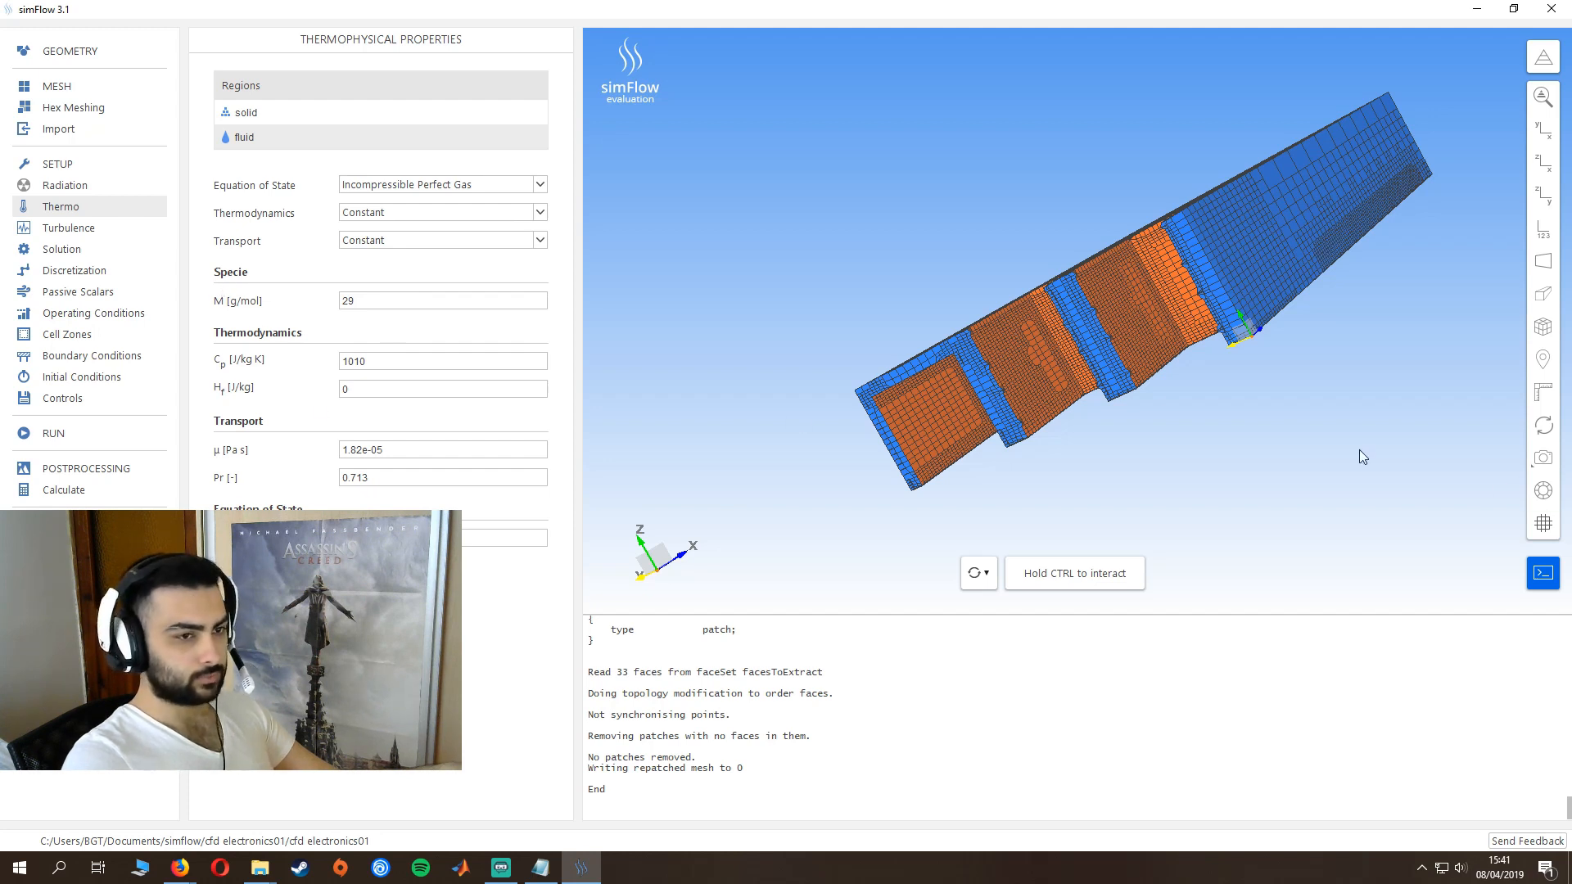
- Set the turbulence modeling of the case to RANS
click(73, 230)
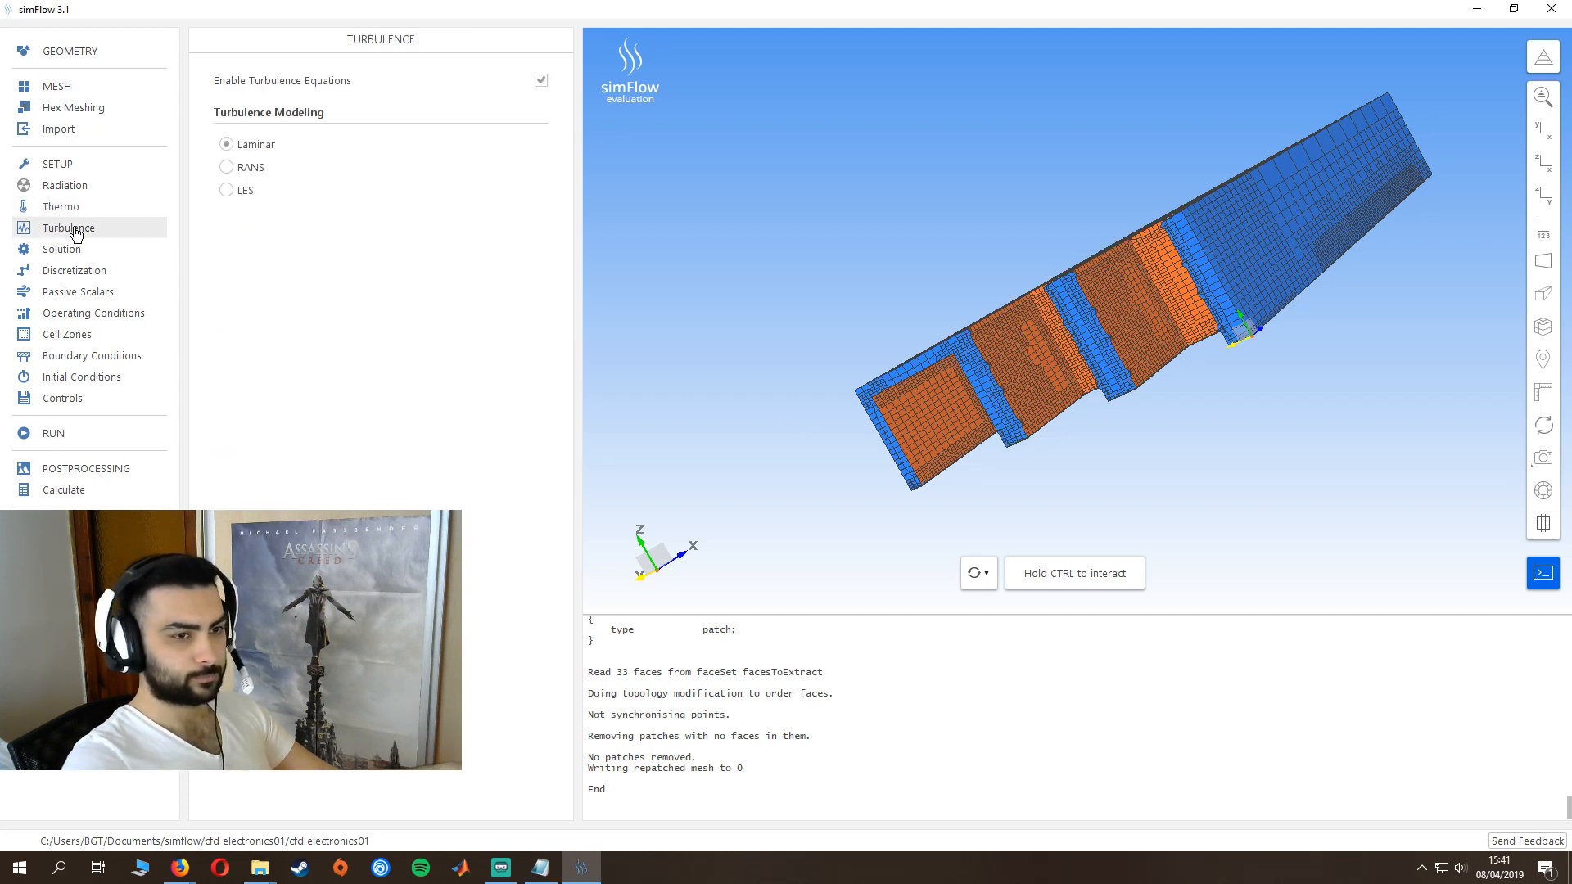
click(228, 169)
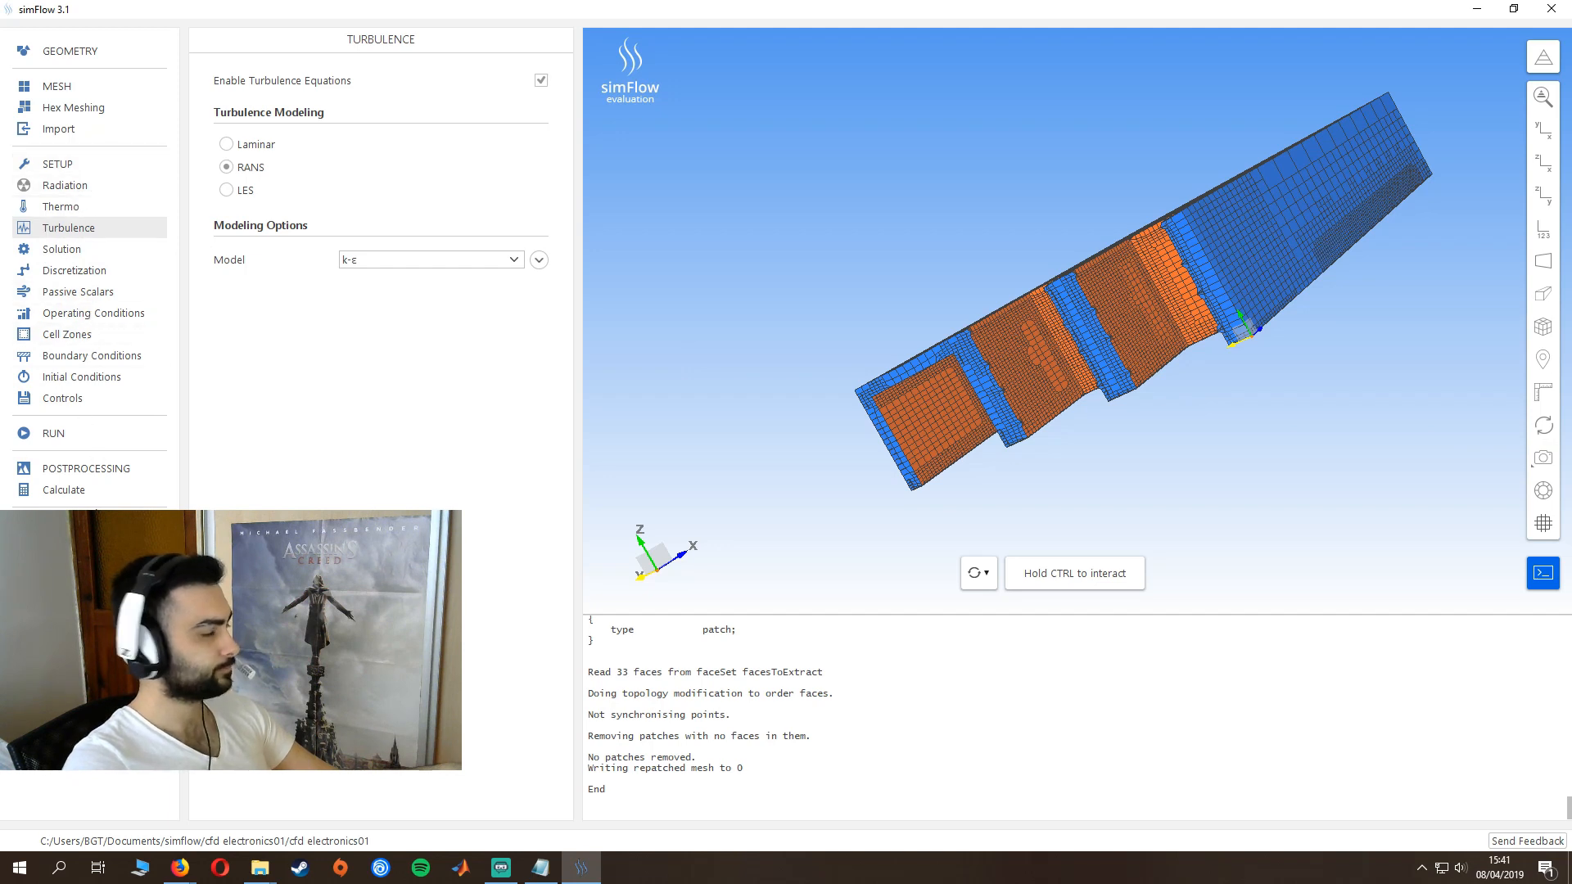
- Set the h (solid) solver's tolerance to 1e-08 and its relative tolerance to 1e-02
click(64, 250)
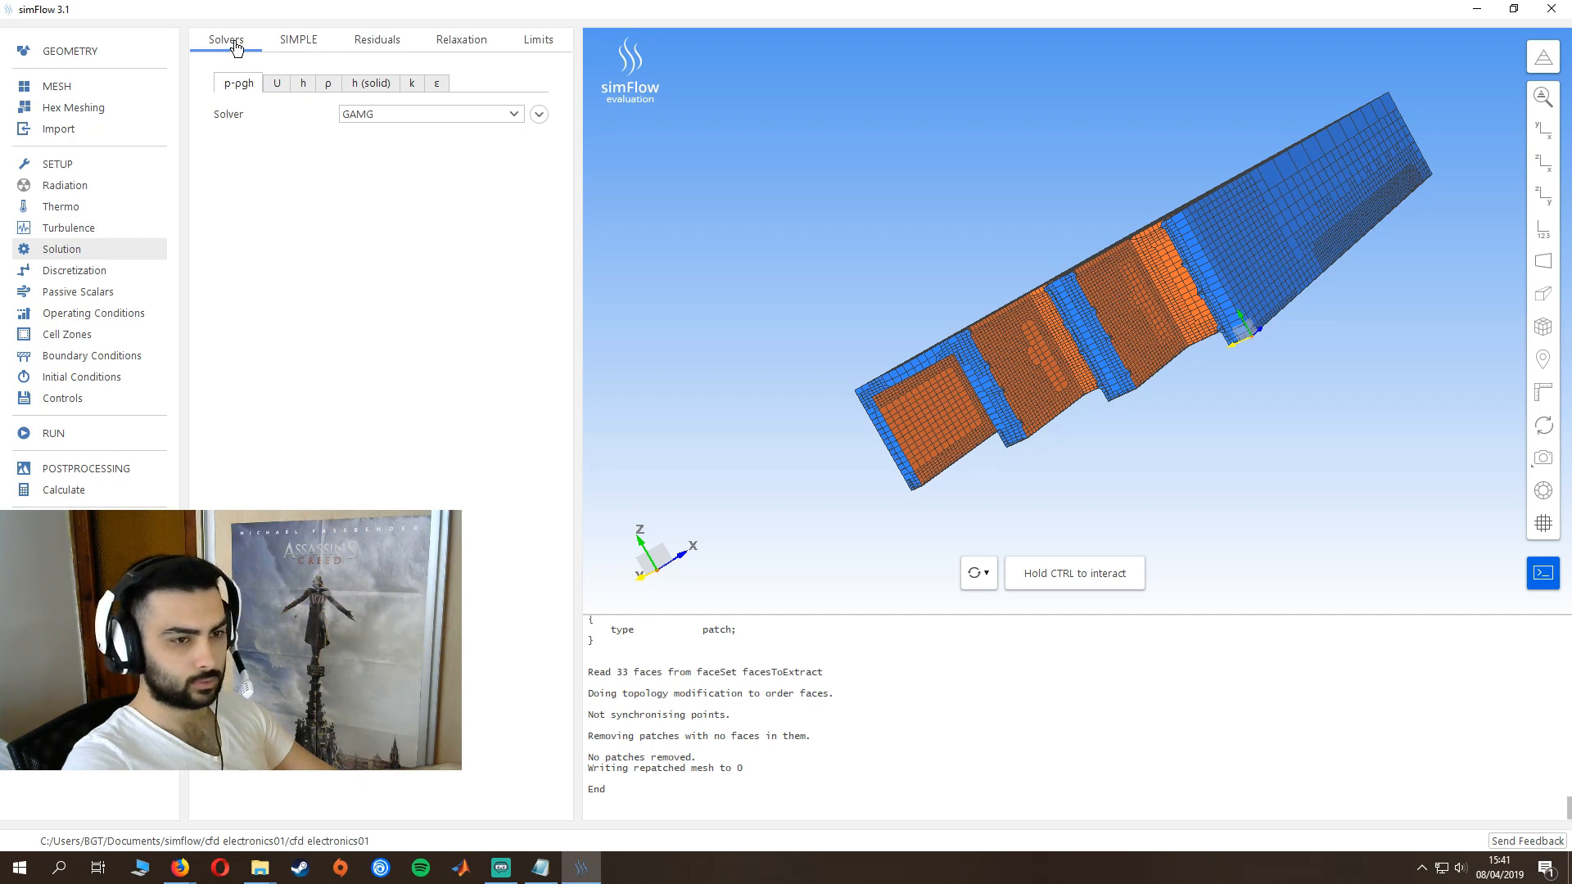
click(378, 92)
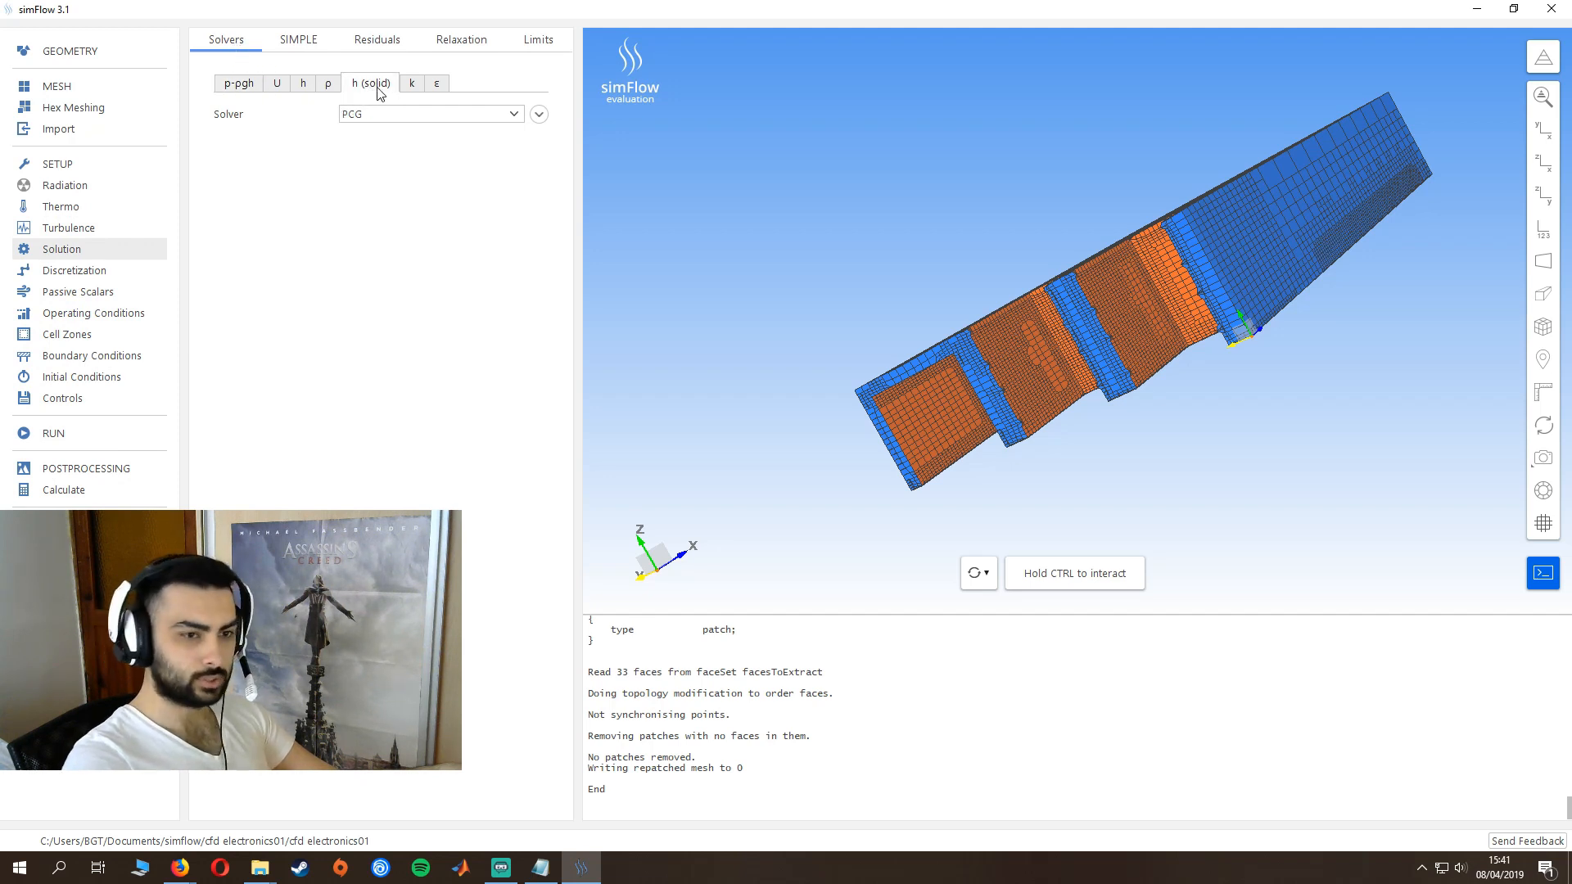
click(539, 114)
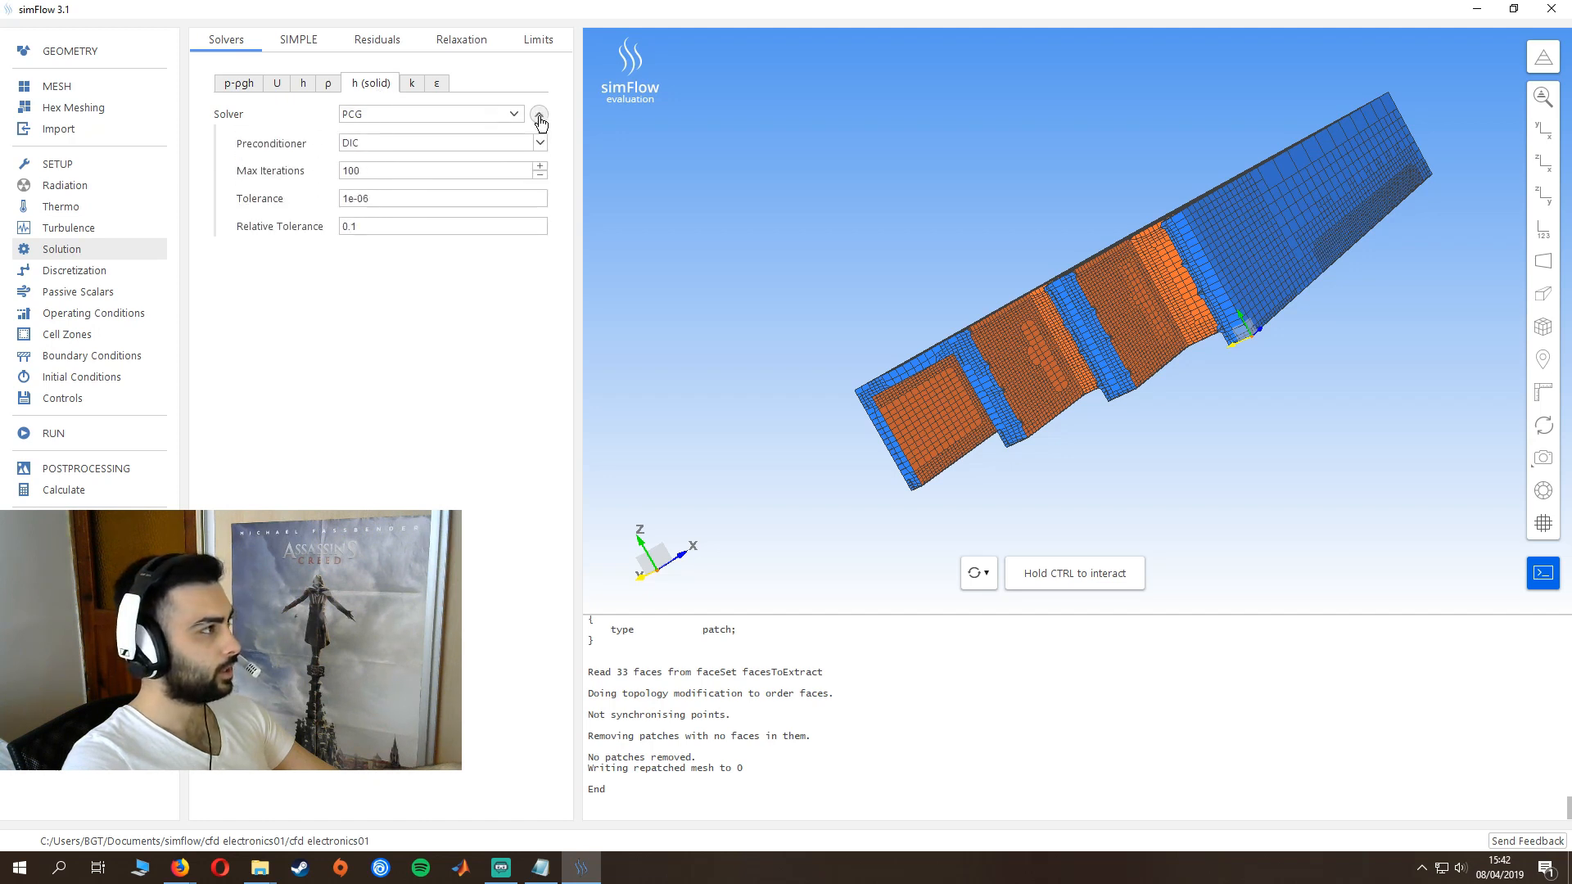
click(355, 205)
click(371, 198)
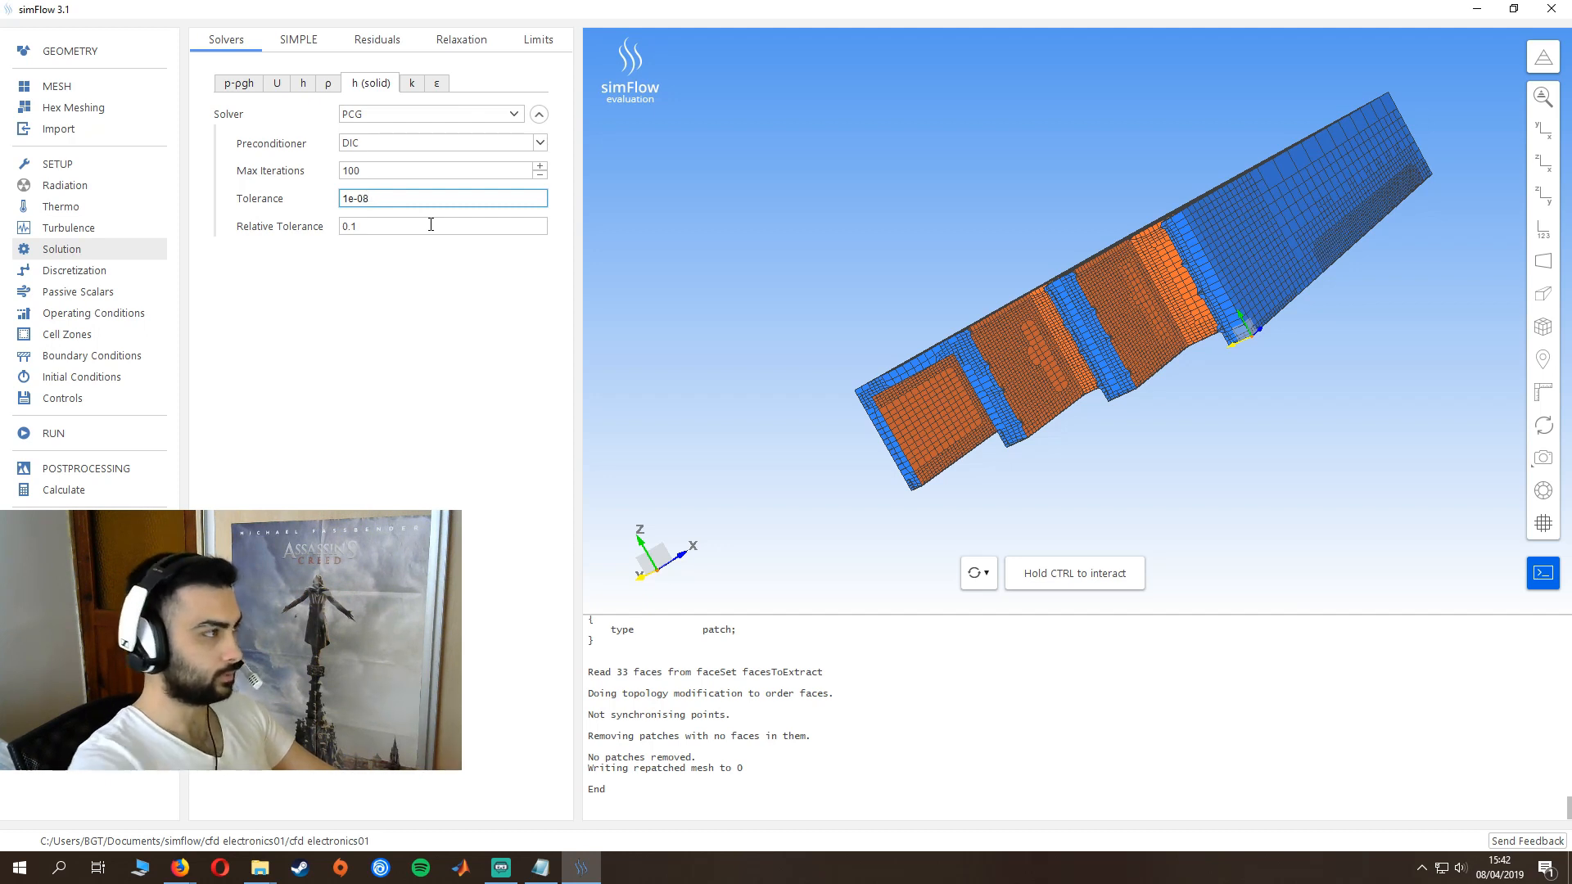
click(442, 223)
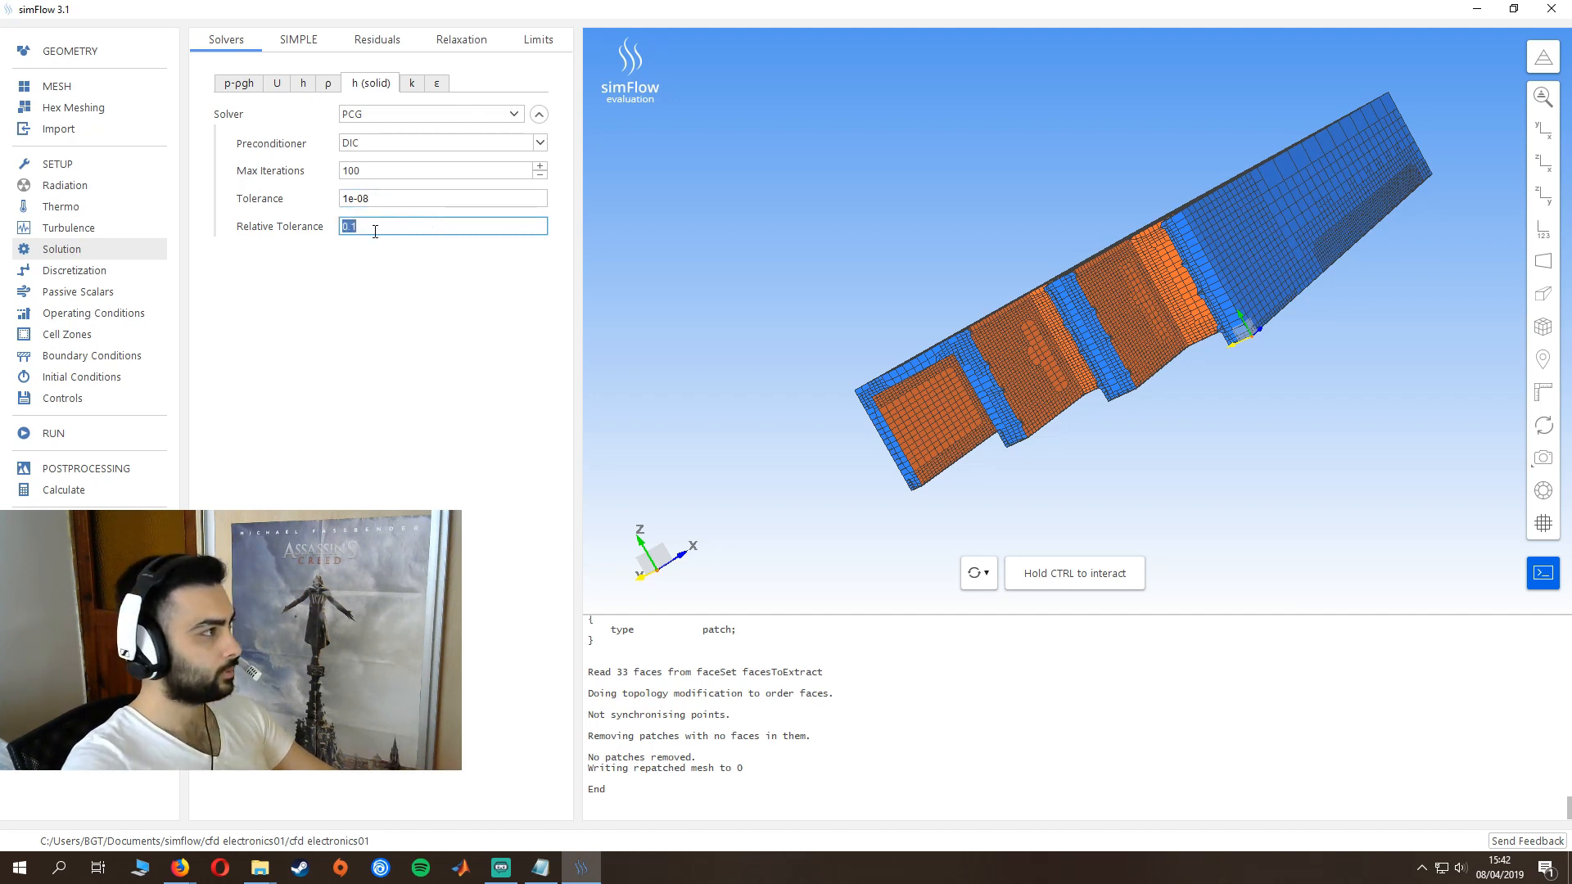
text(1e-02)
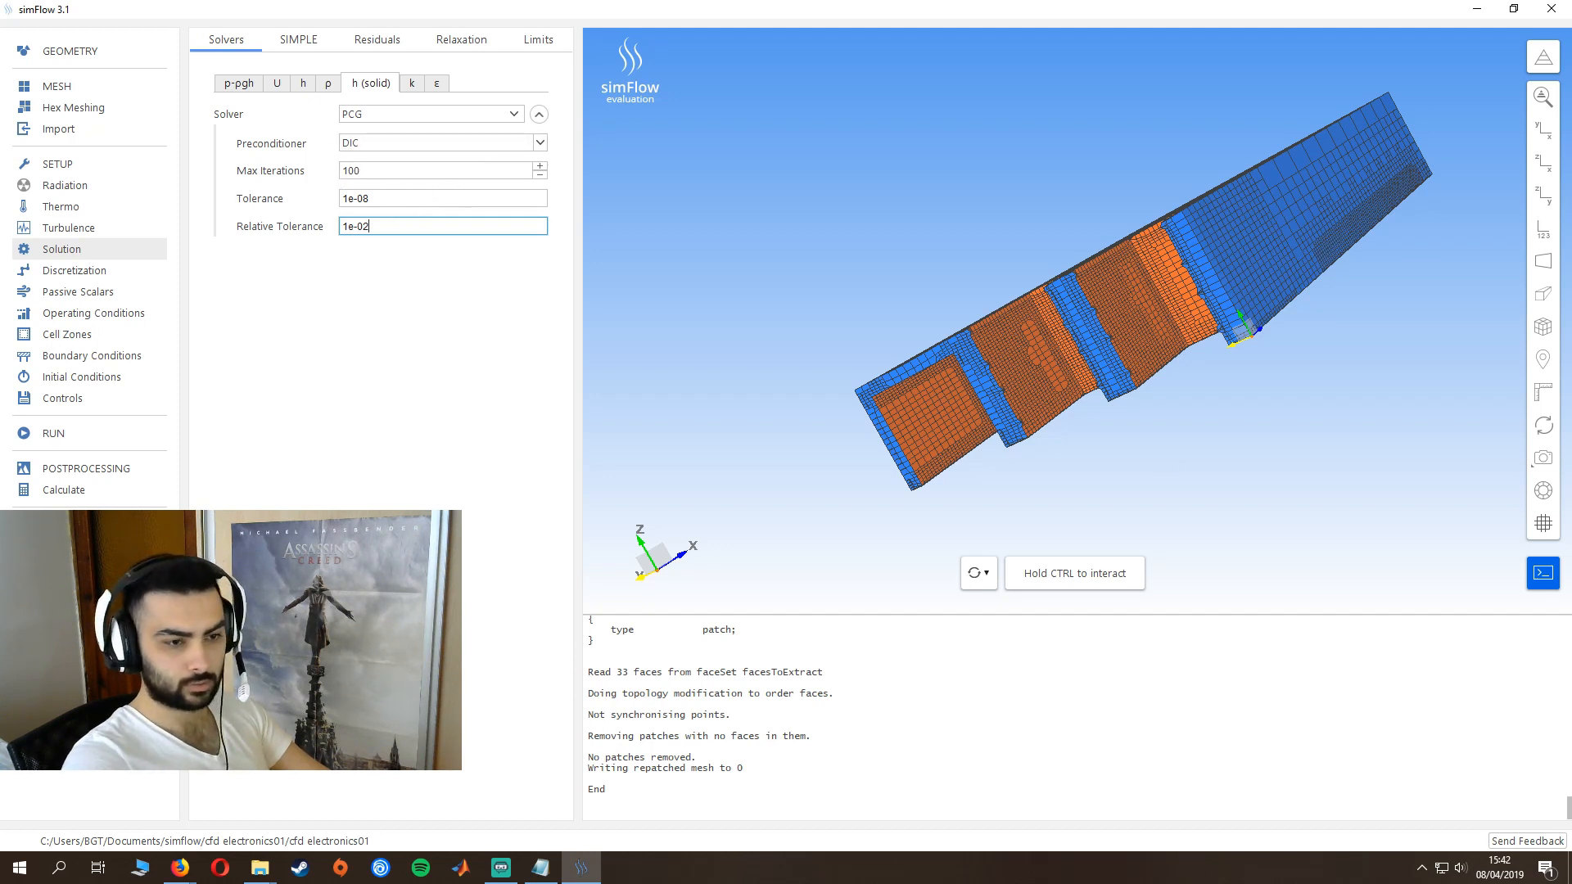
- Set the relaxation factors to 1 for h (solid), 0.3 for p-pgh and 0.4 for U
click(298, 41)
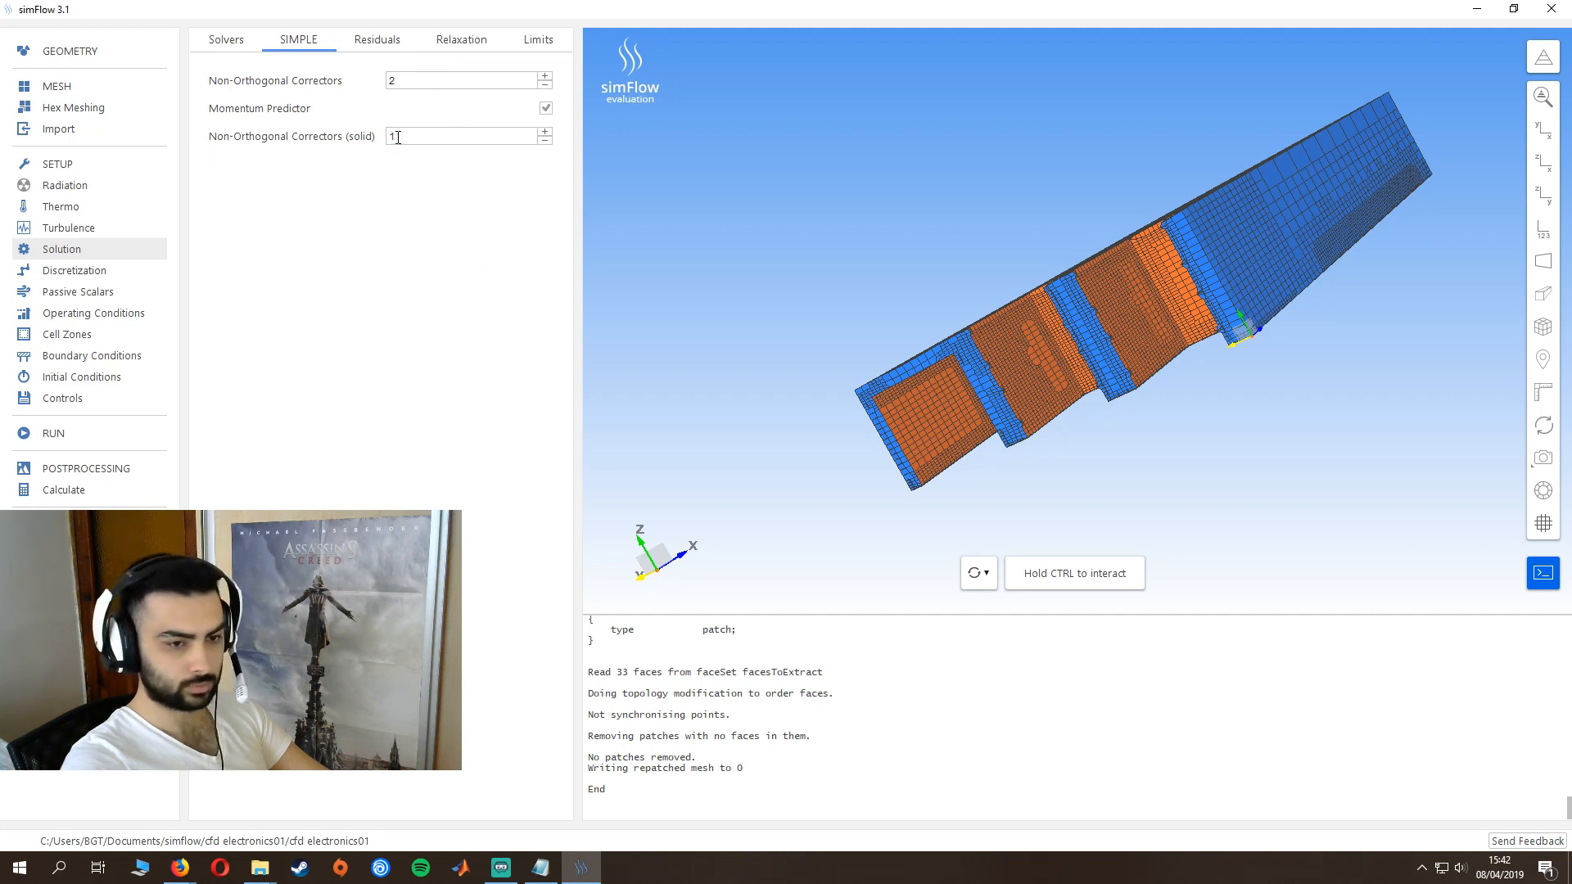
click(449, 56)
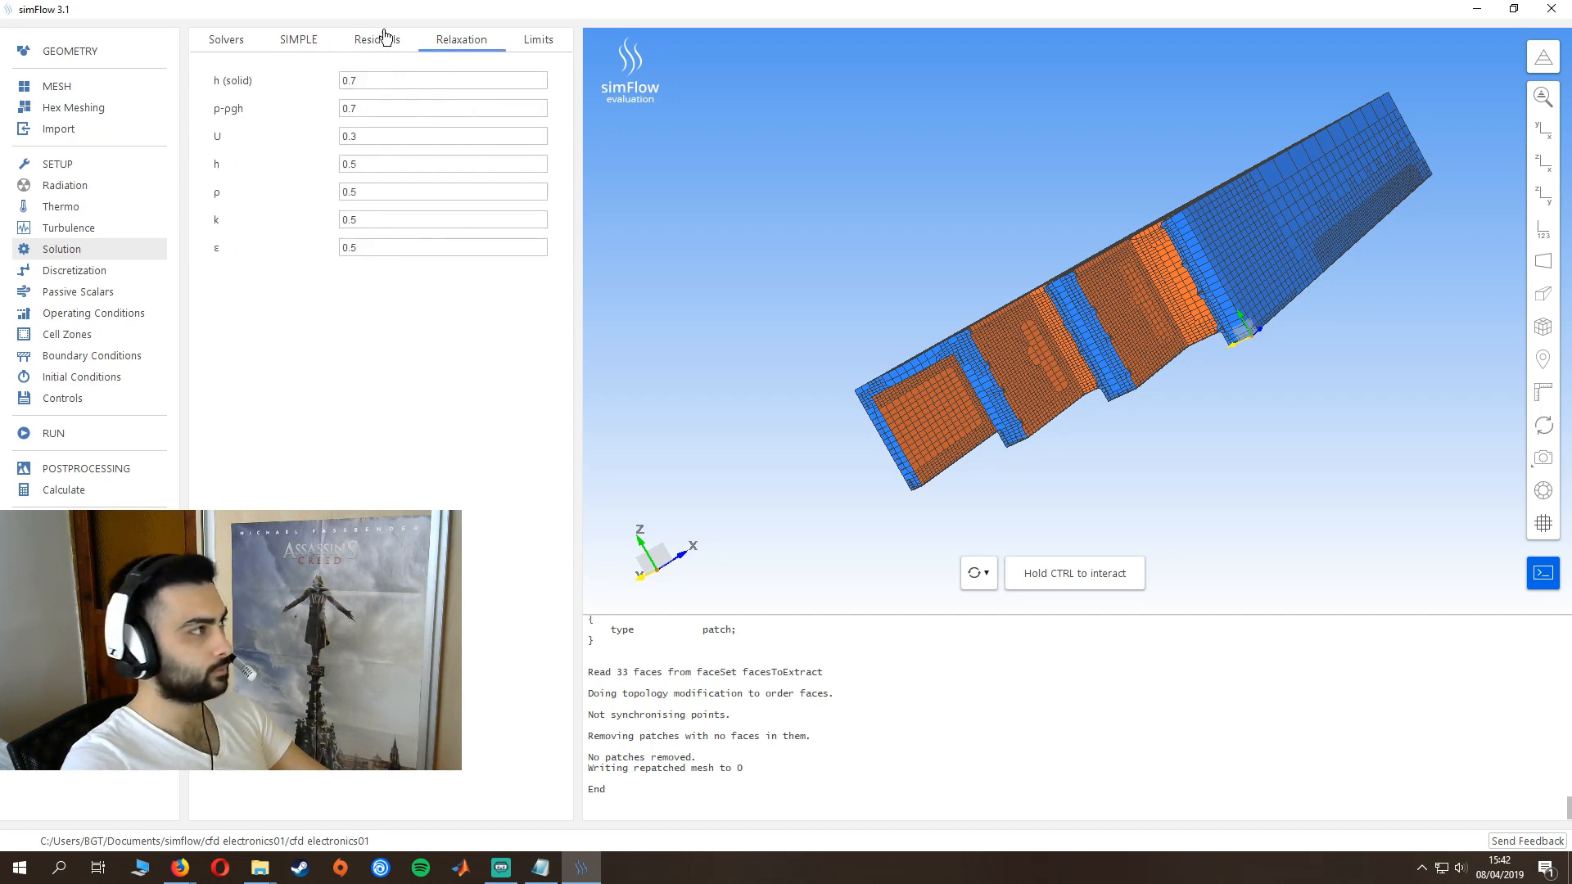
click(341, 80)
double_click(352, 81)
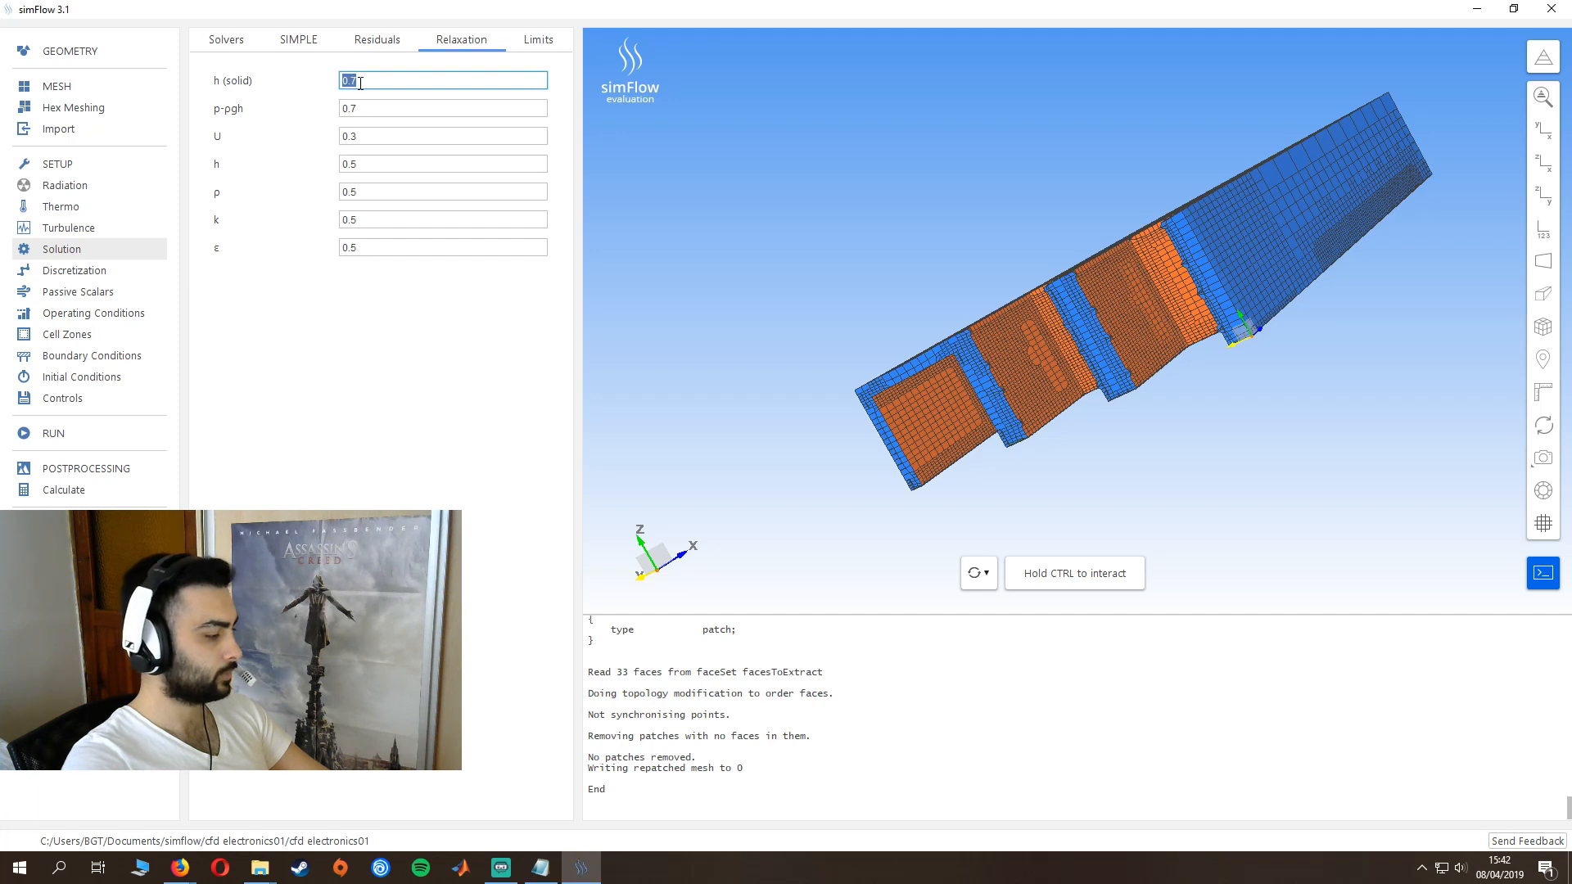
text(1)
double_click(364, 104)
text(0.3)
key(Tab)
text(0)
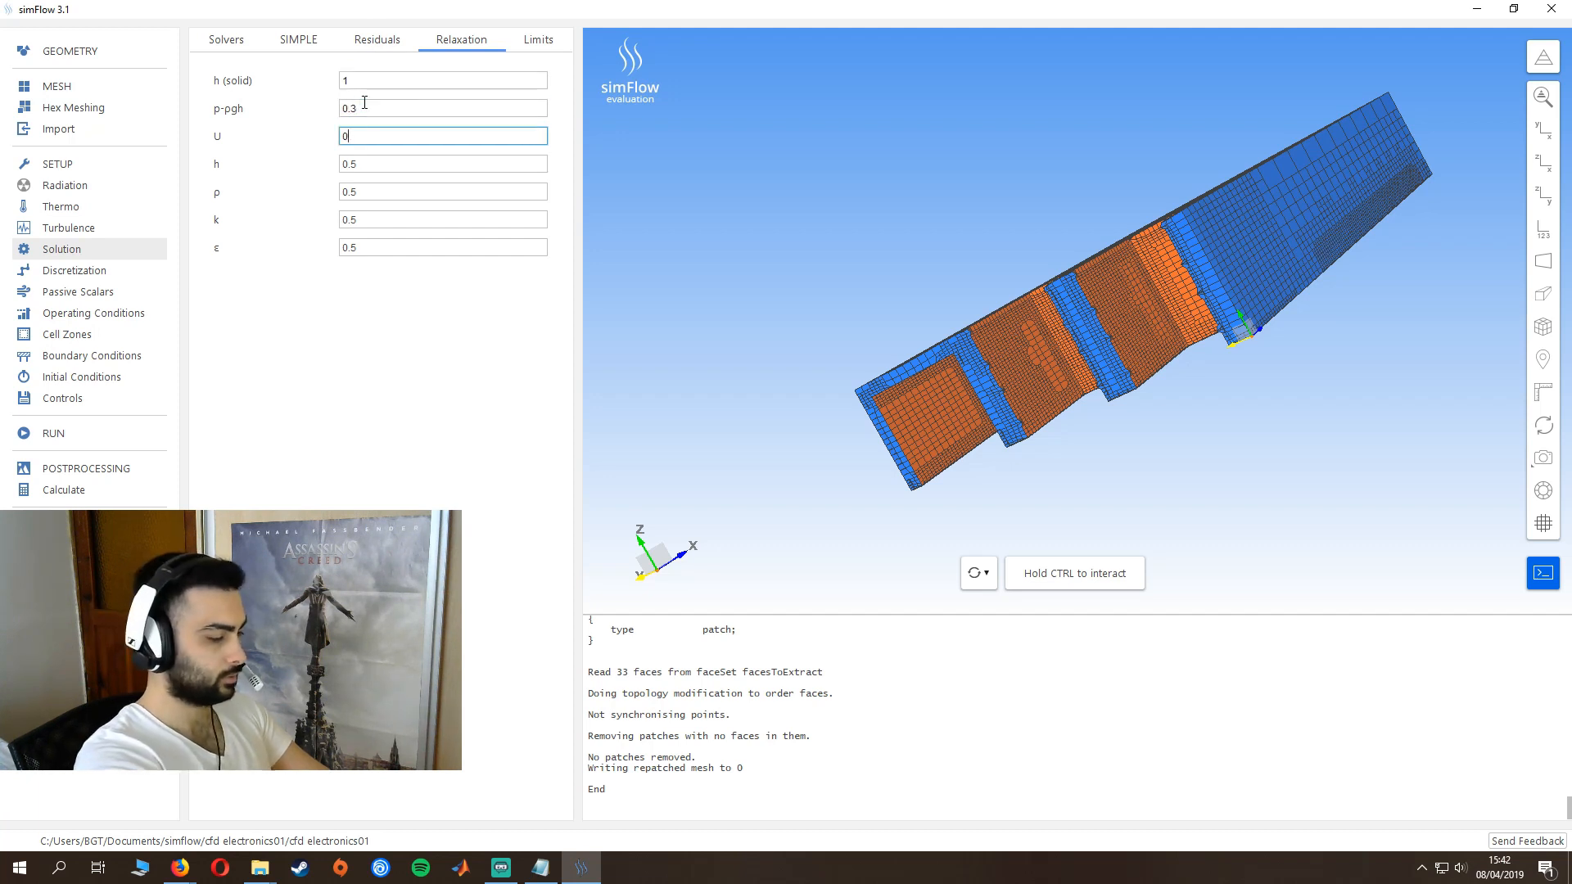
key(Tab)
- Set the relaxation factors to 1 for h and 0.8 for ρ, k and ε
text(1)
key(Tab)
text(0.8)
key(Tab)
text(0.8)
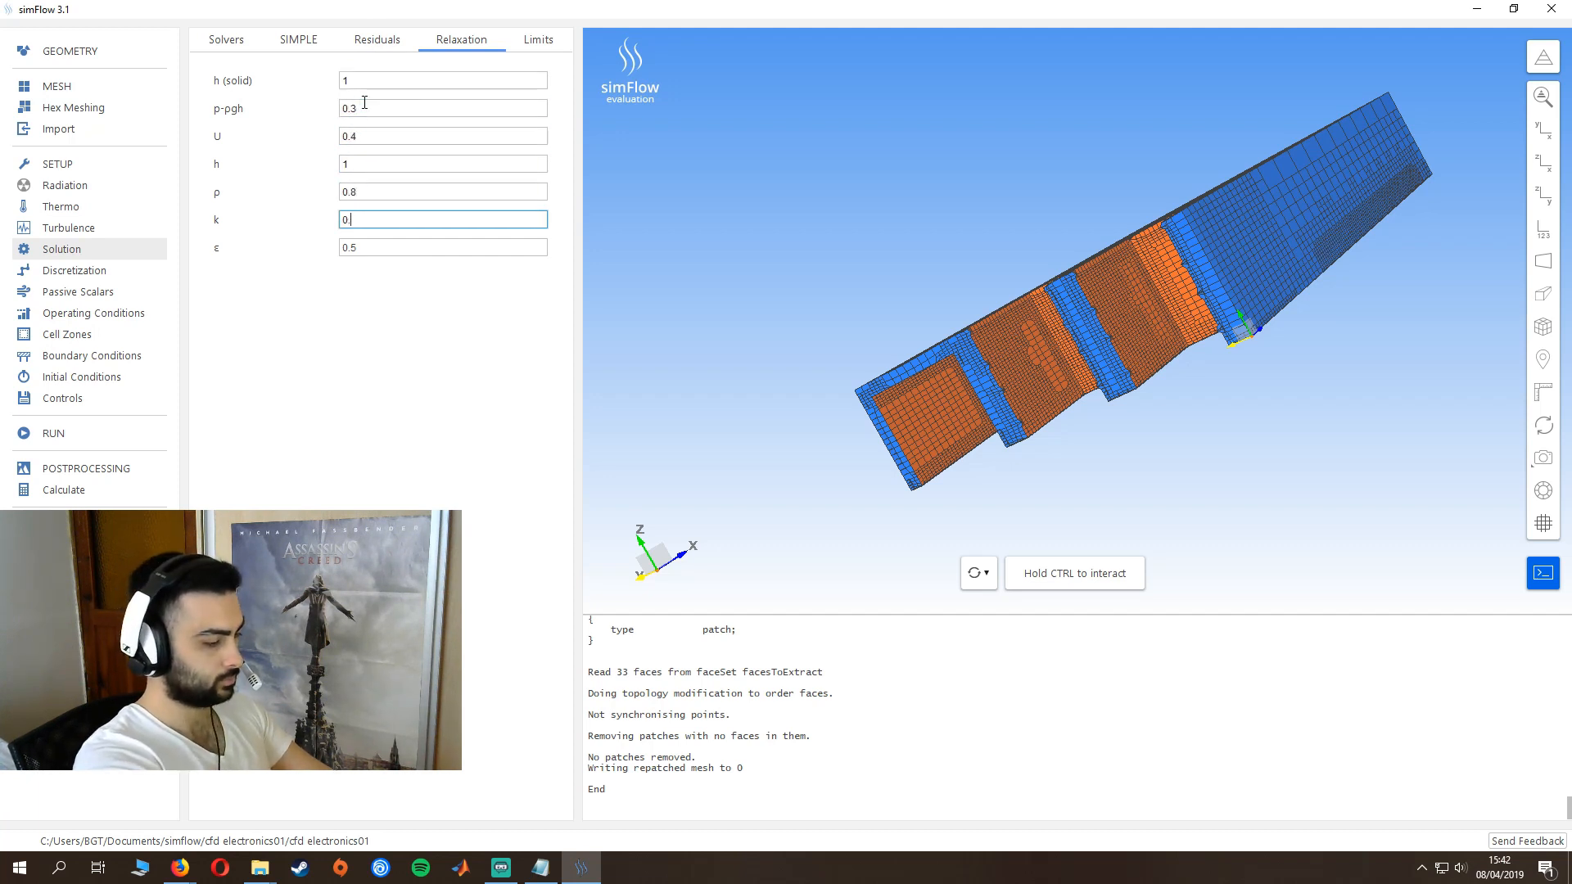
key(Tab)
text(0.9)
key(BackSpace)
text(8)
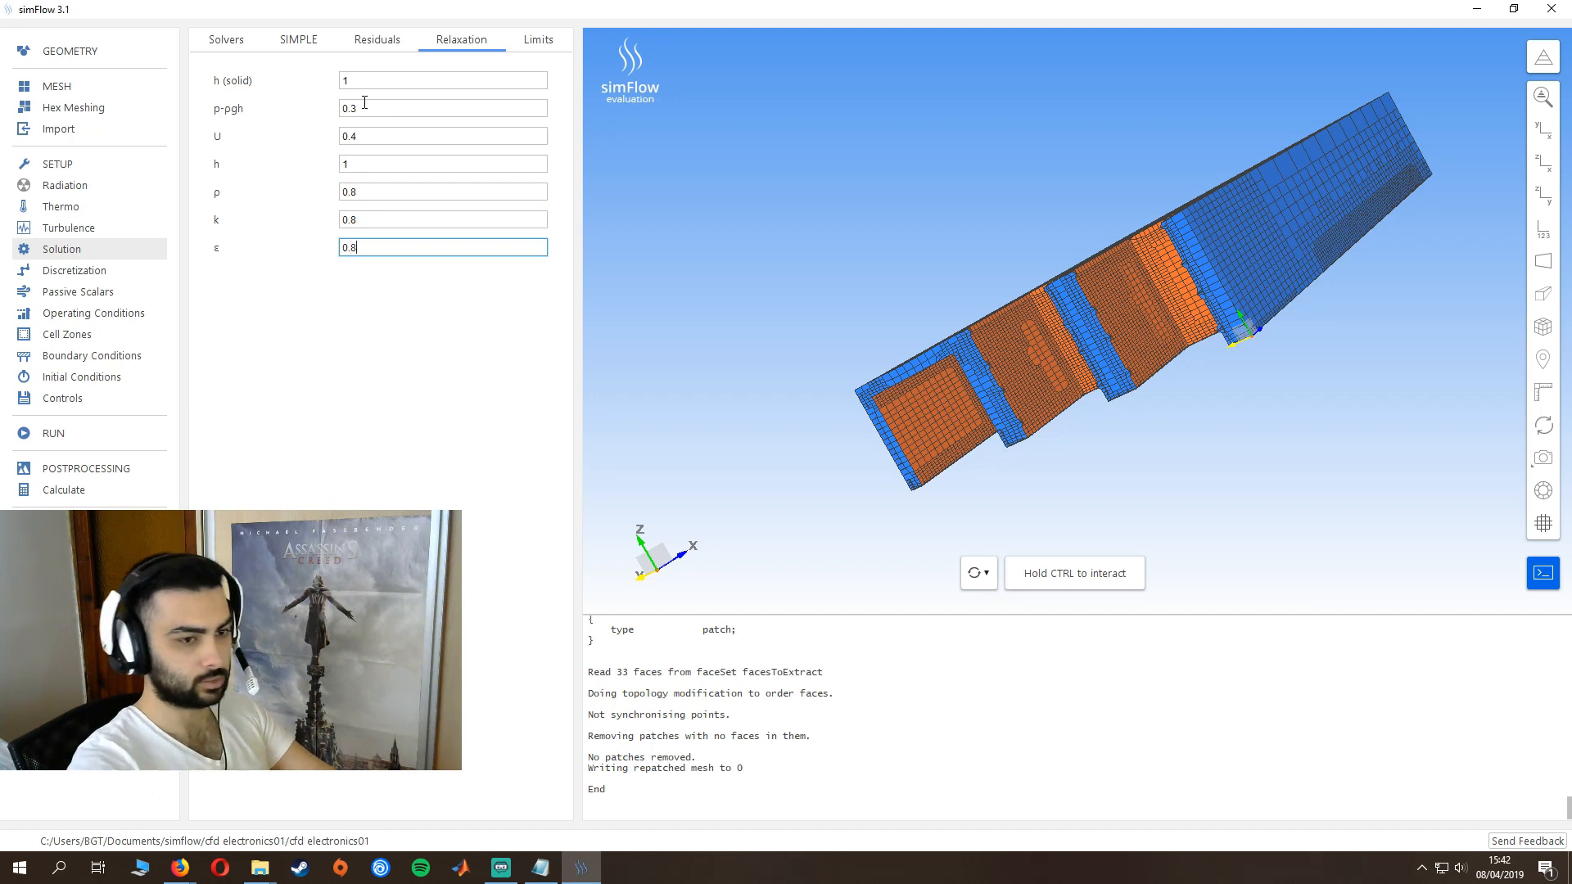
key(Tab)
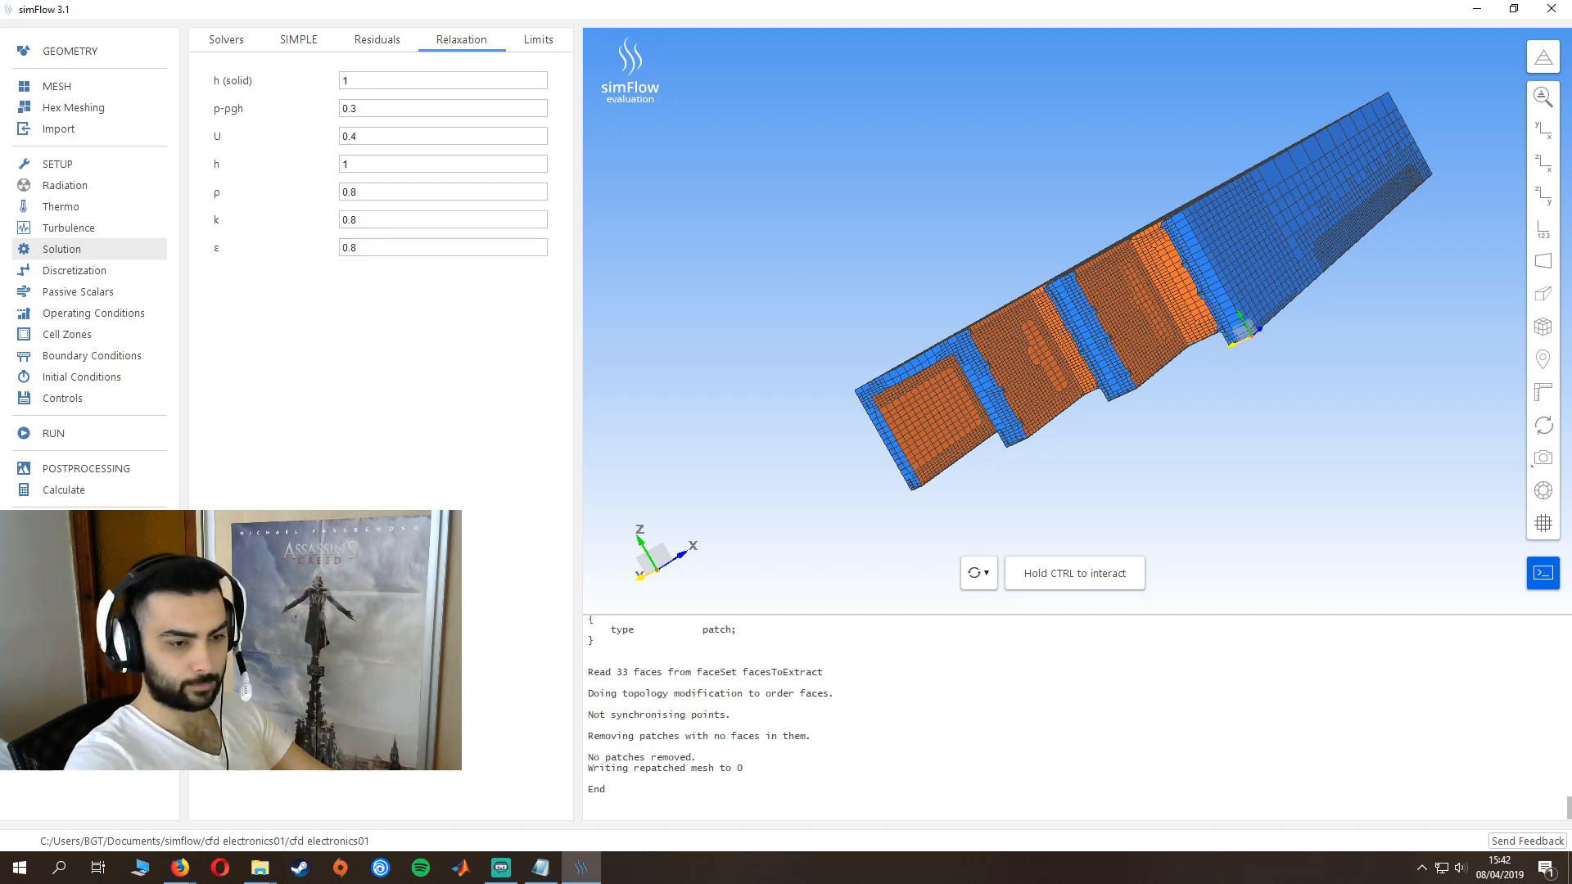
- Set the maximum density limit to 2 and enable temperature limits with a minimum of 290
click(539, 41)
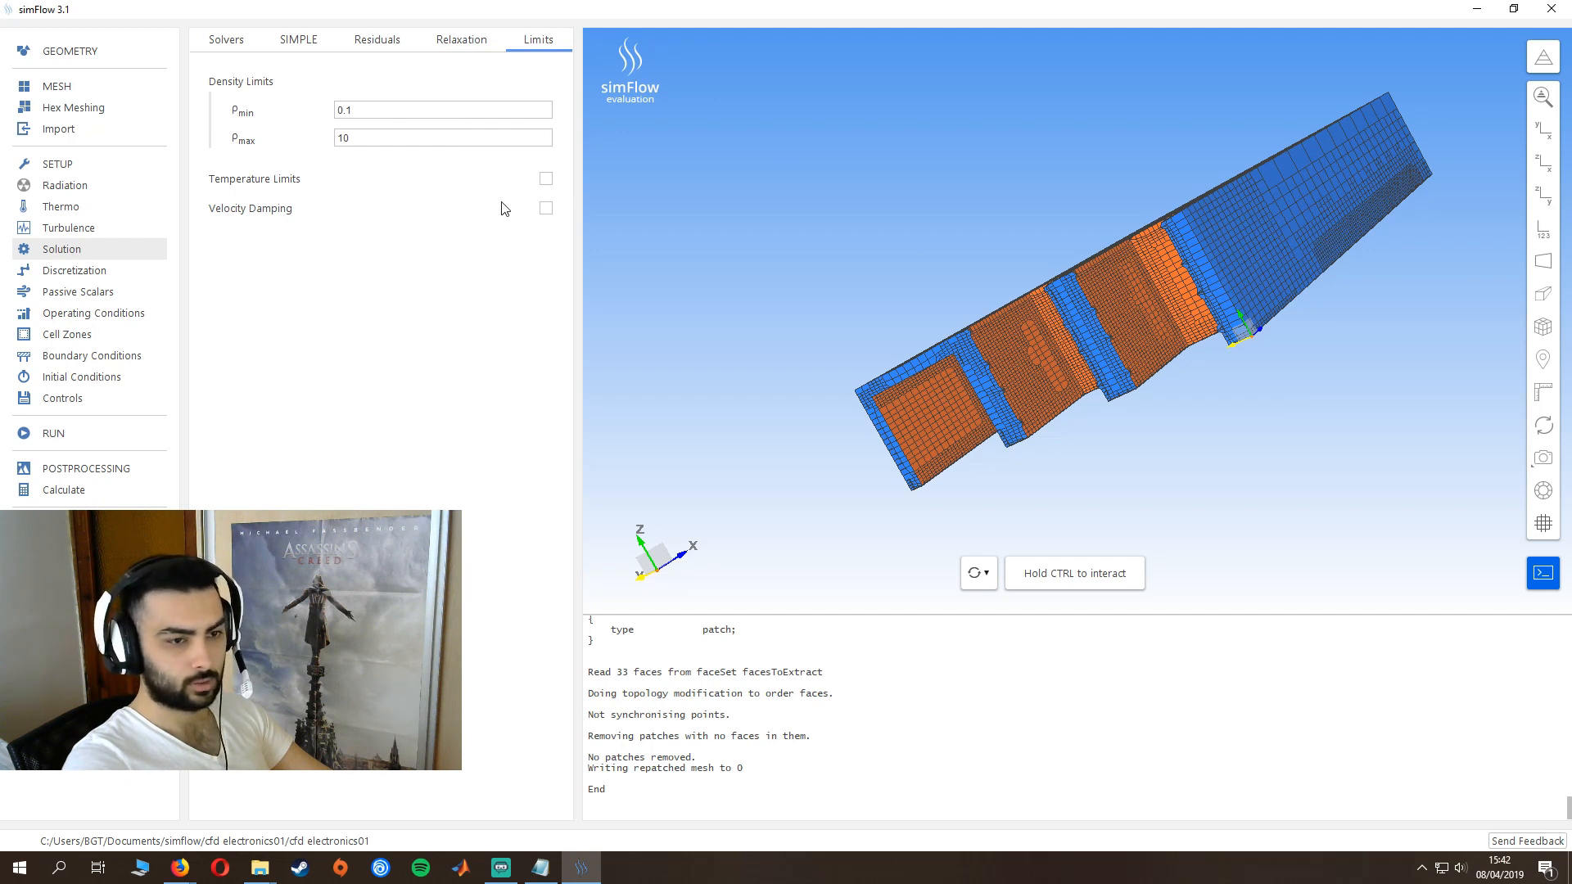
double_click(354, 139)
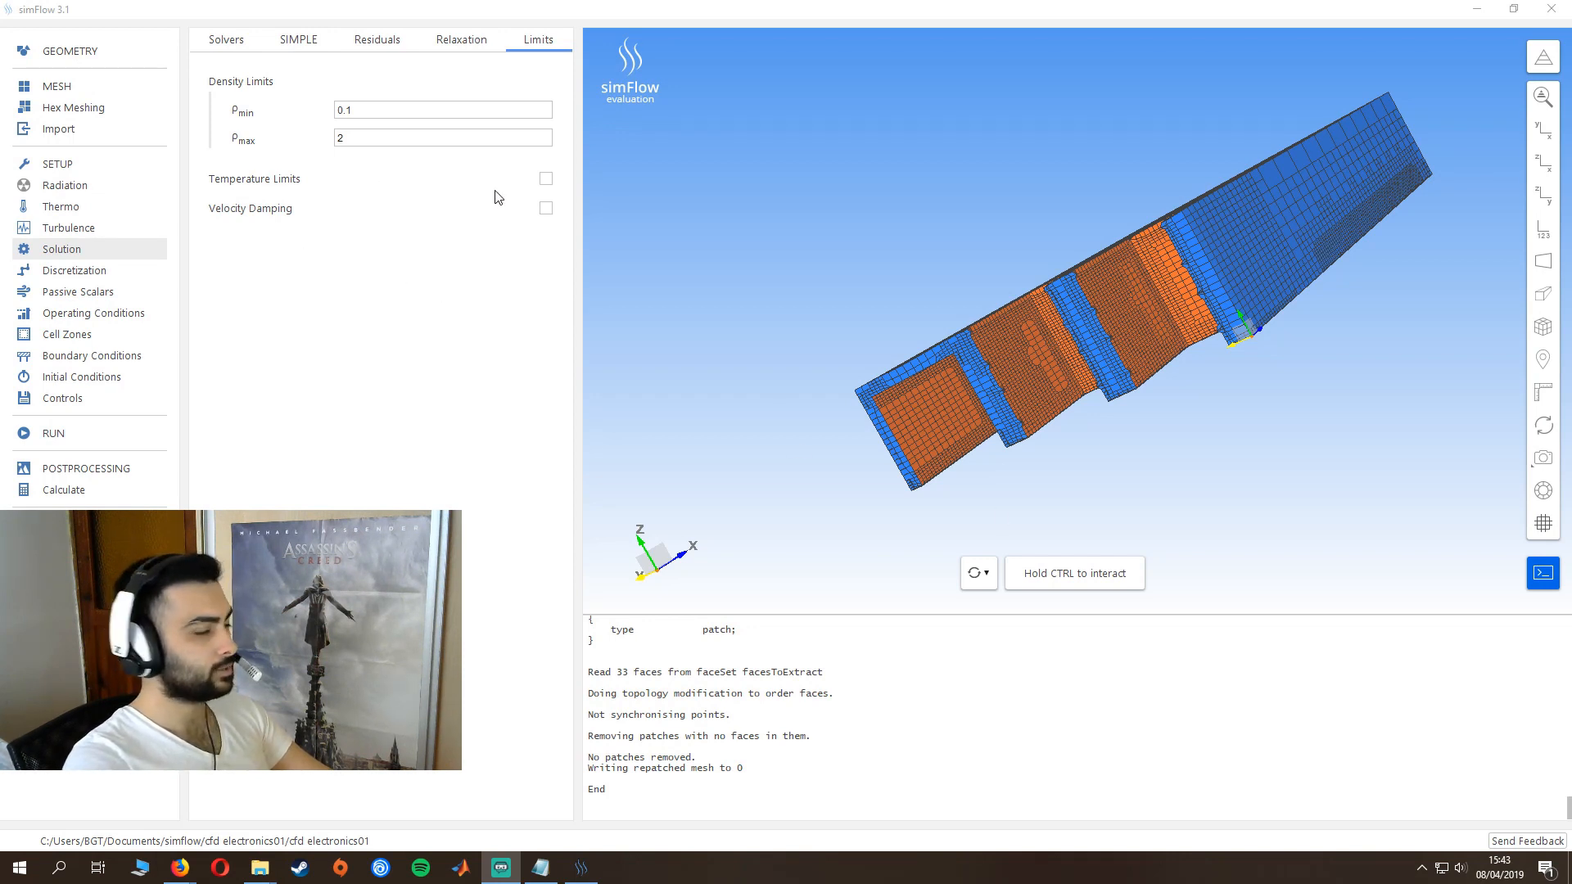
click(545, 179)
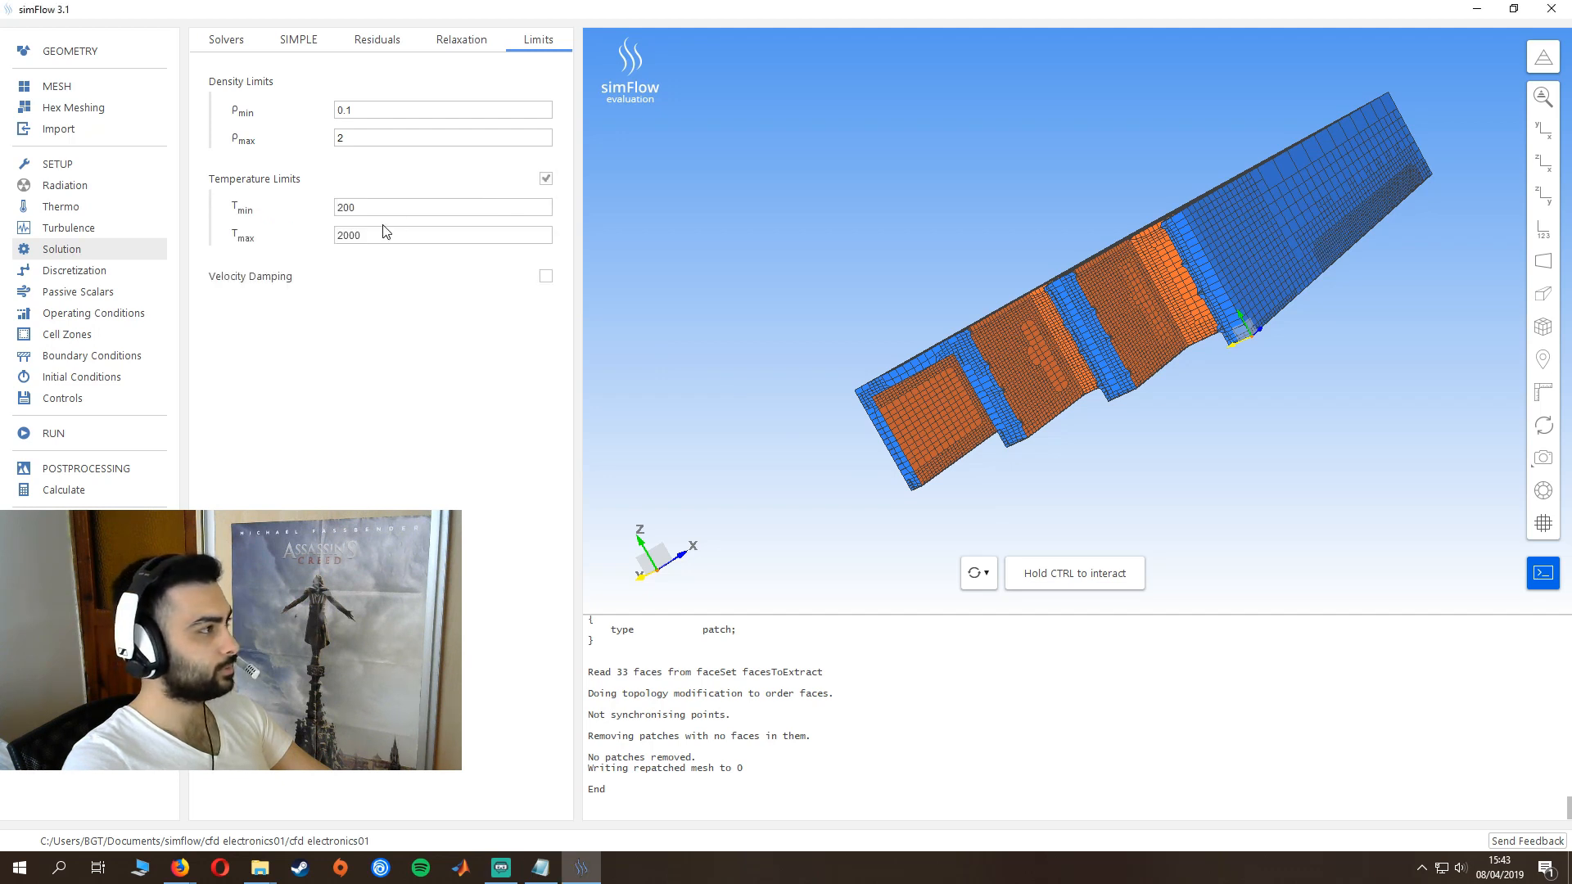
double_click(371, 209)
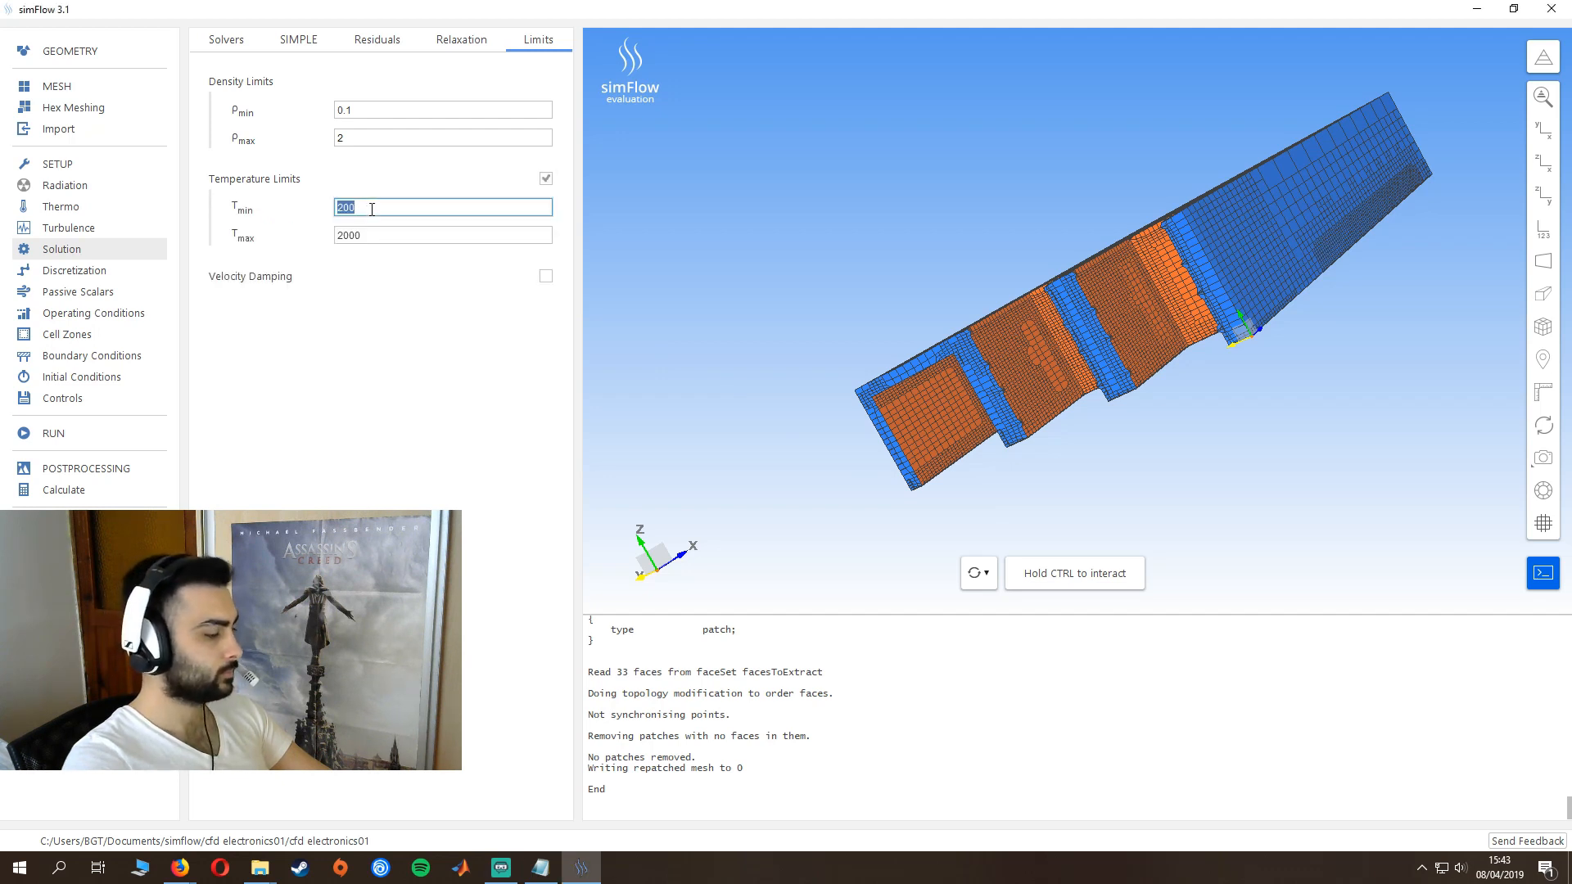
text(29)
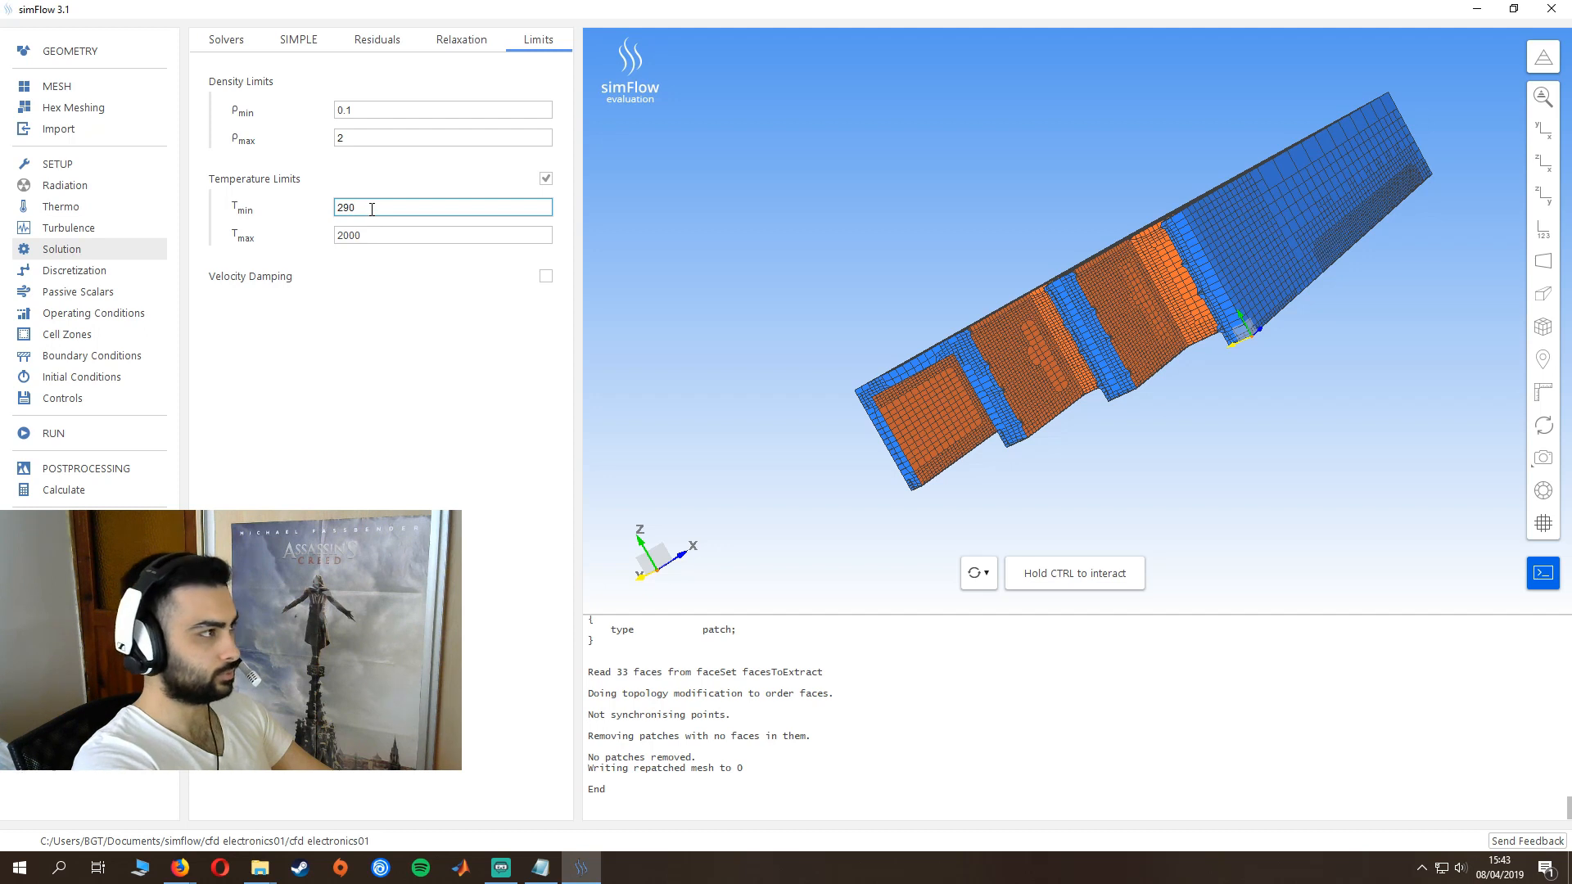
- Set the maximum temperature limit to 600
key(Tab)
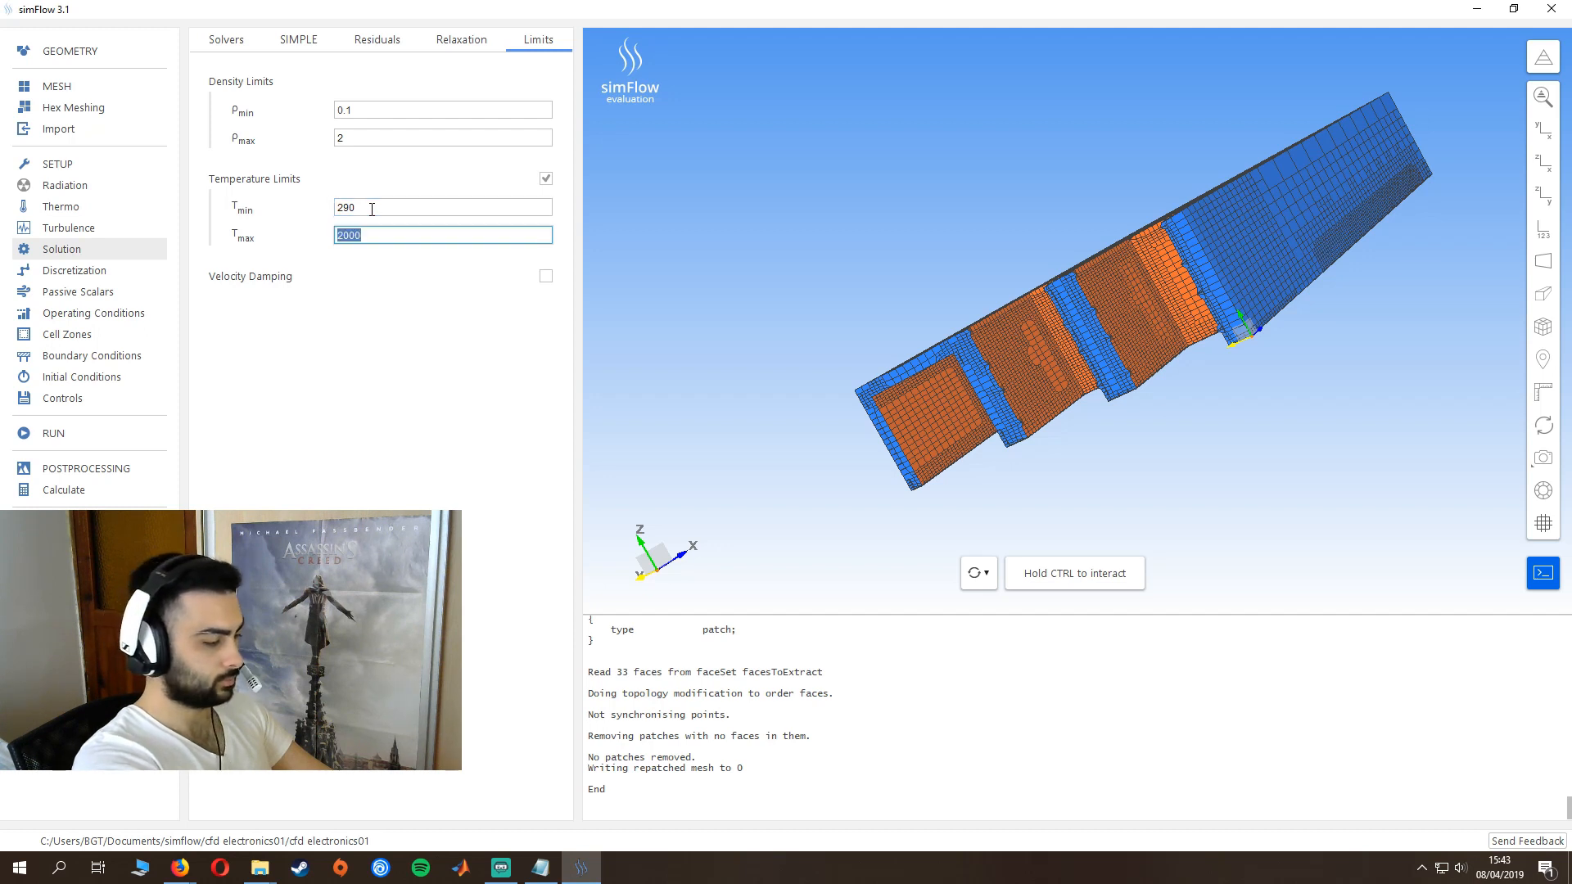
text(6)
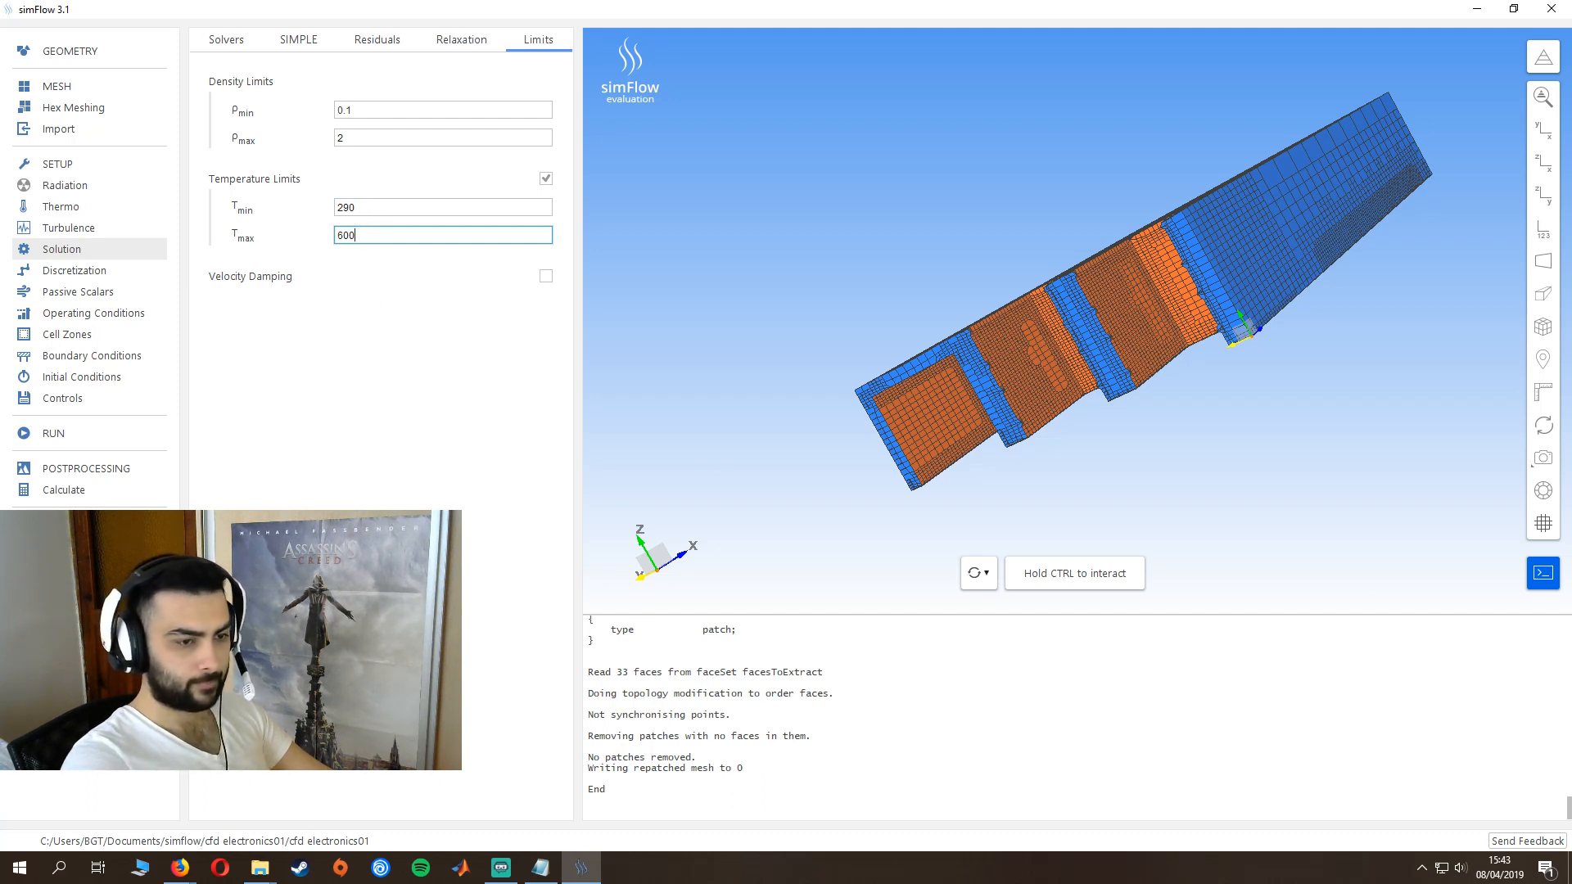
- Enable a source on all cells in the solid zone and add an h source term with an explicit value of 1250000 W/m³
click(64, 338)
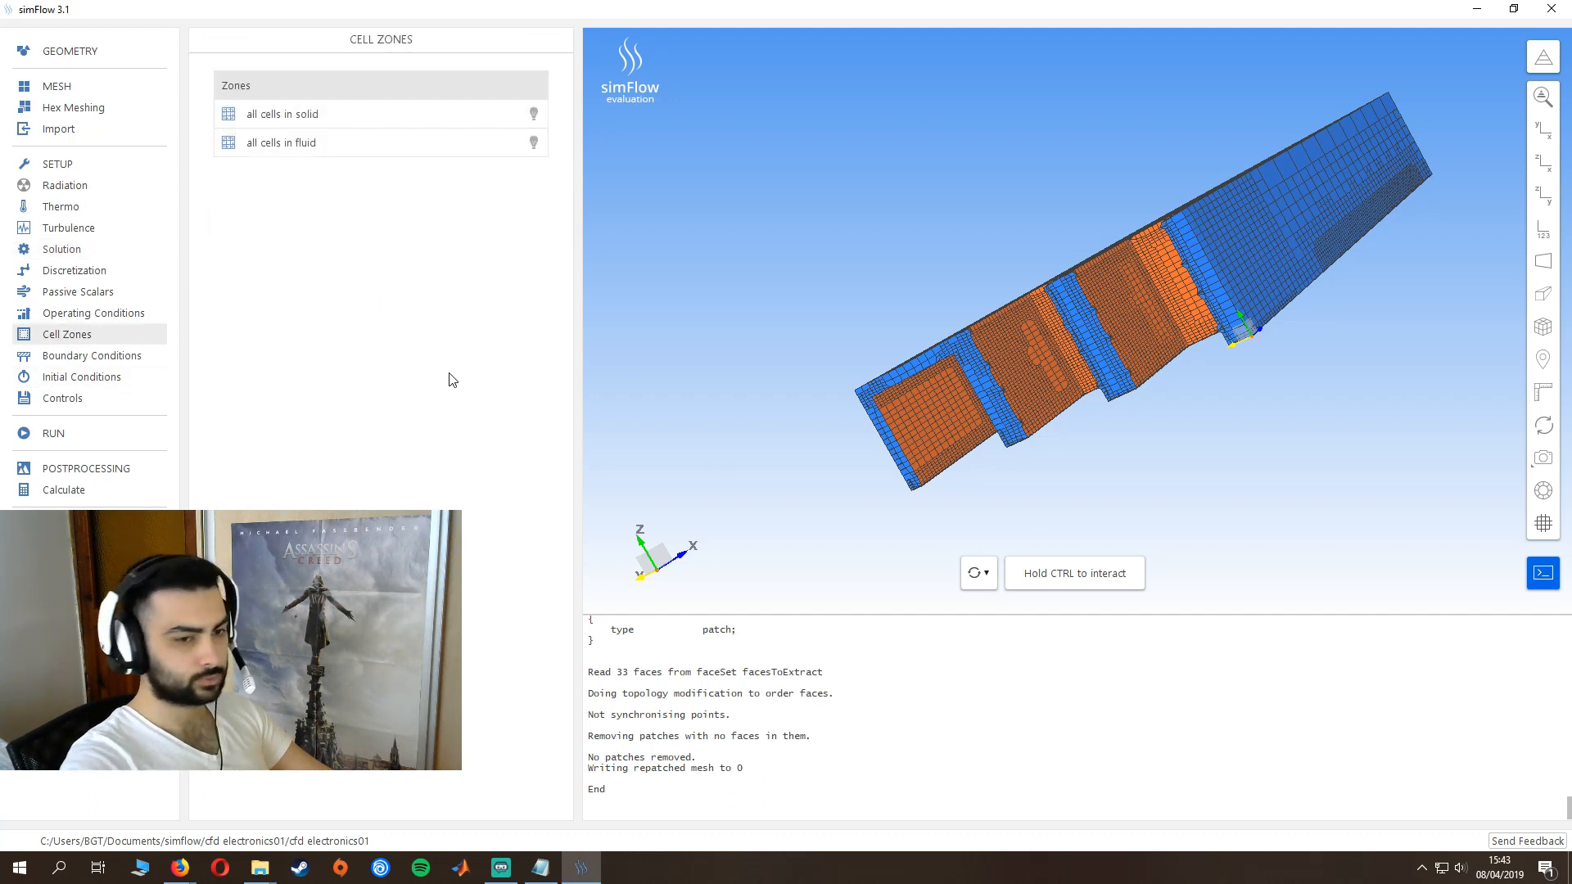
click(533, 115)
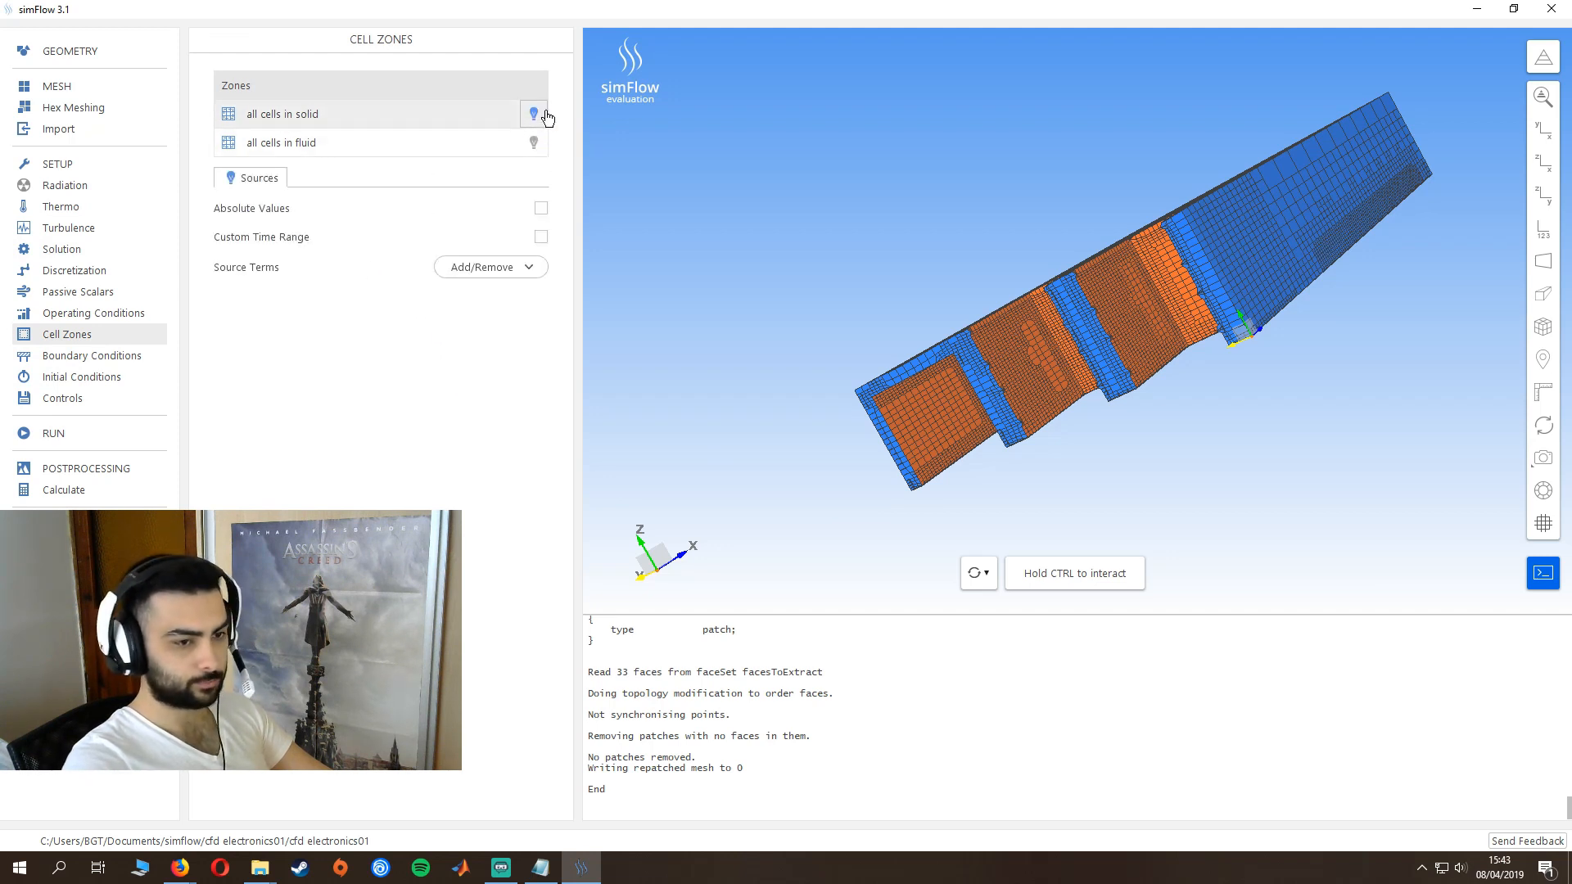
click(479, 272)
click(456, 294)
click(373, 422)
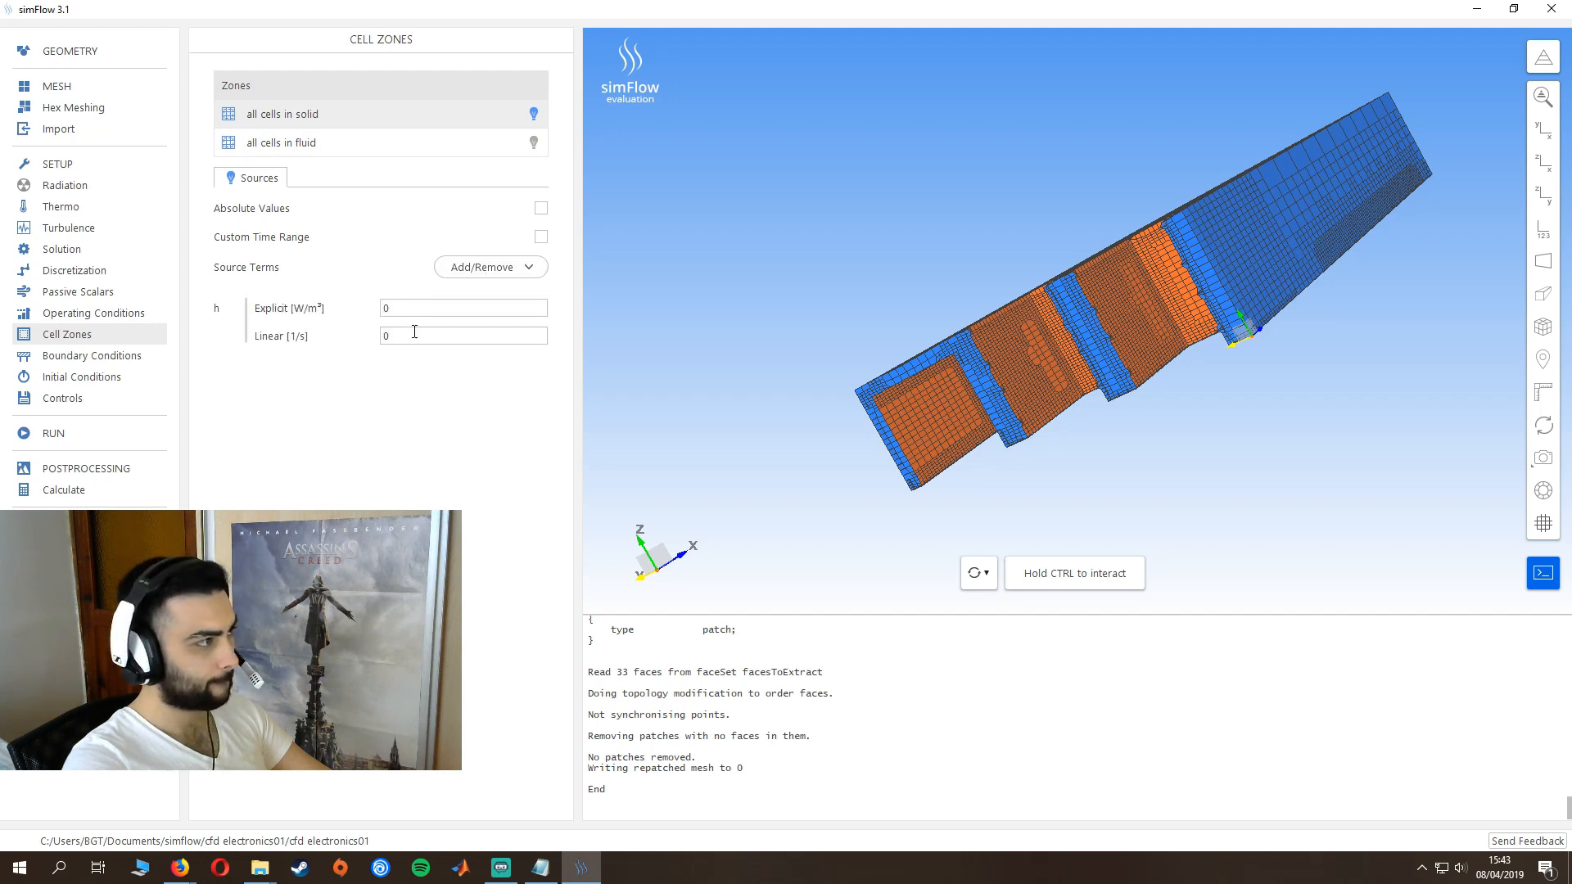
double_click(418, 315)
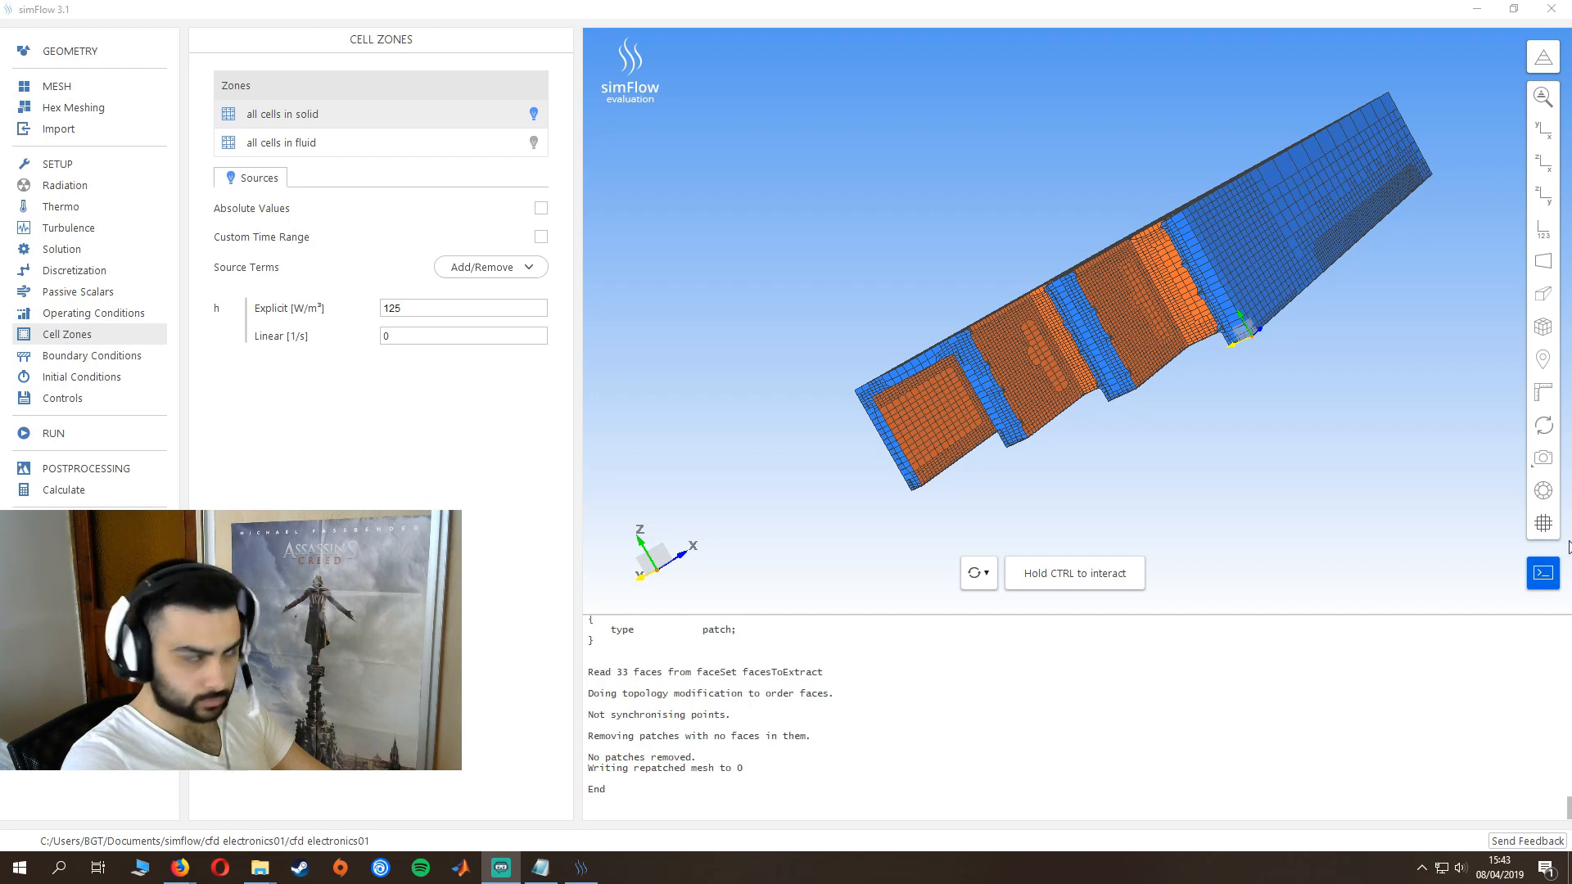
click(393, 308)
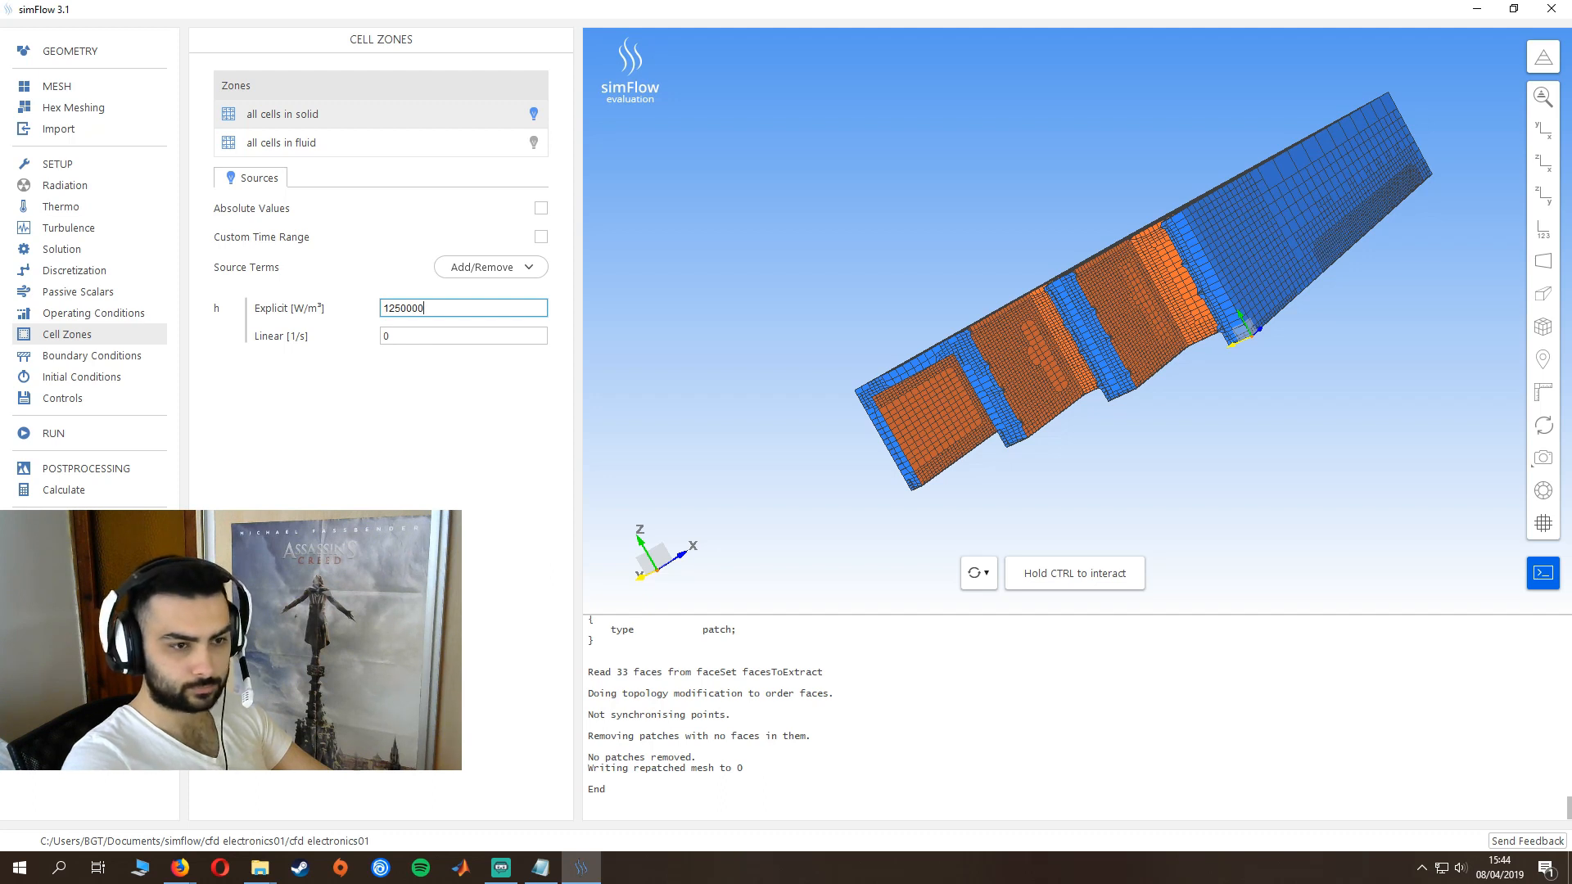
- Change the extracted_from_boundaries boundary to a Pressure Outlet and check its thermal conditions
click(50, 360)
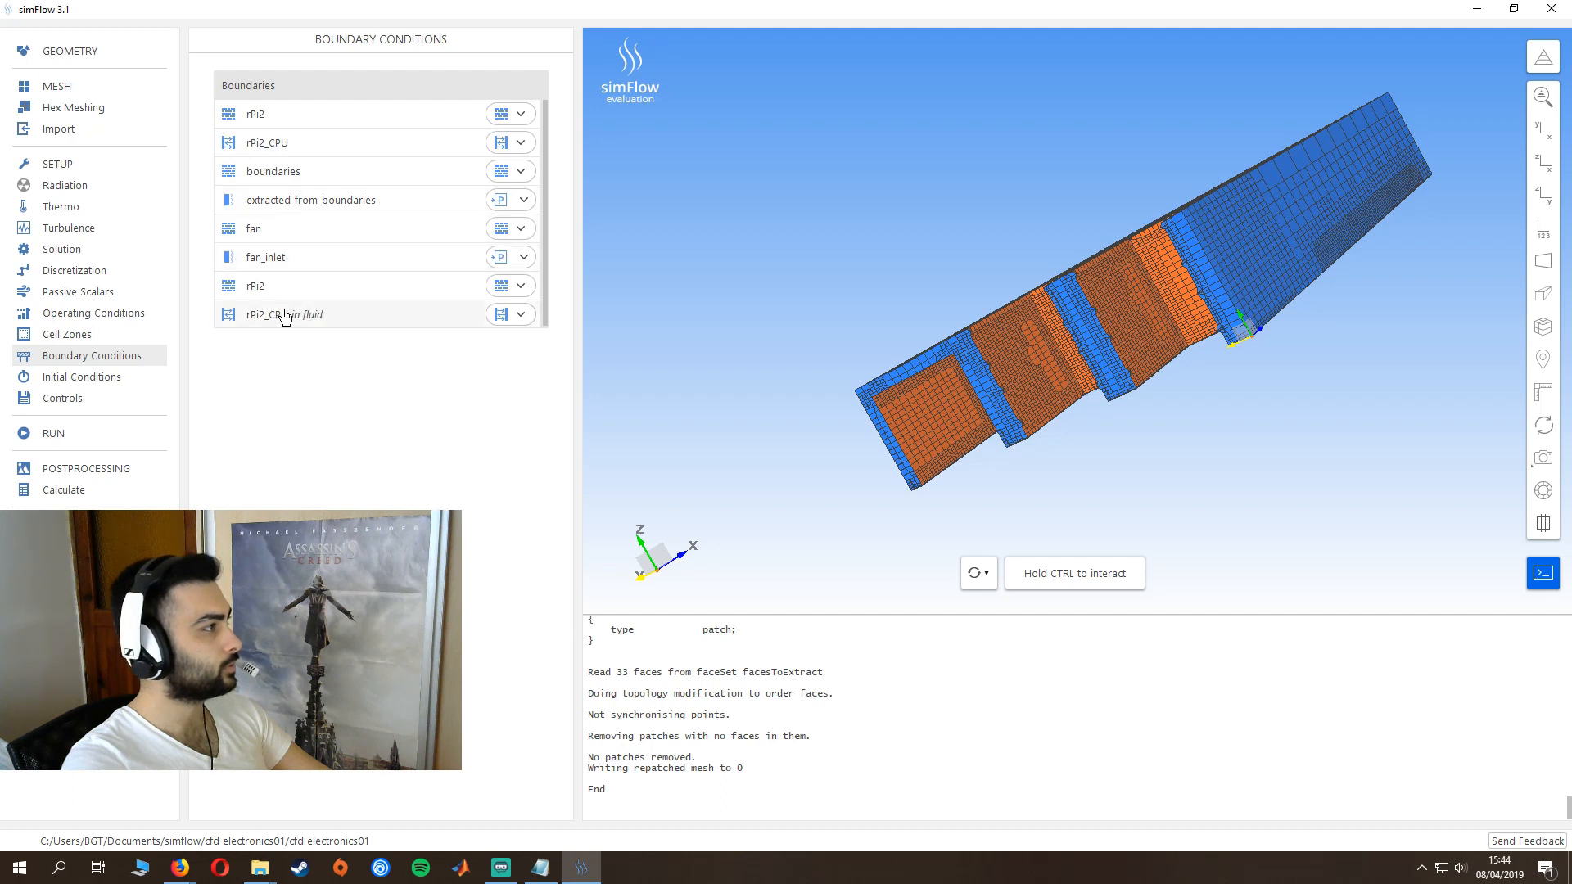
click(522, 200)
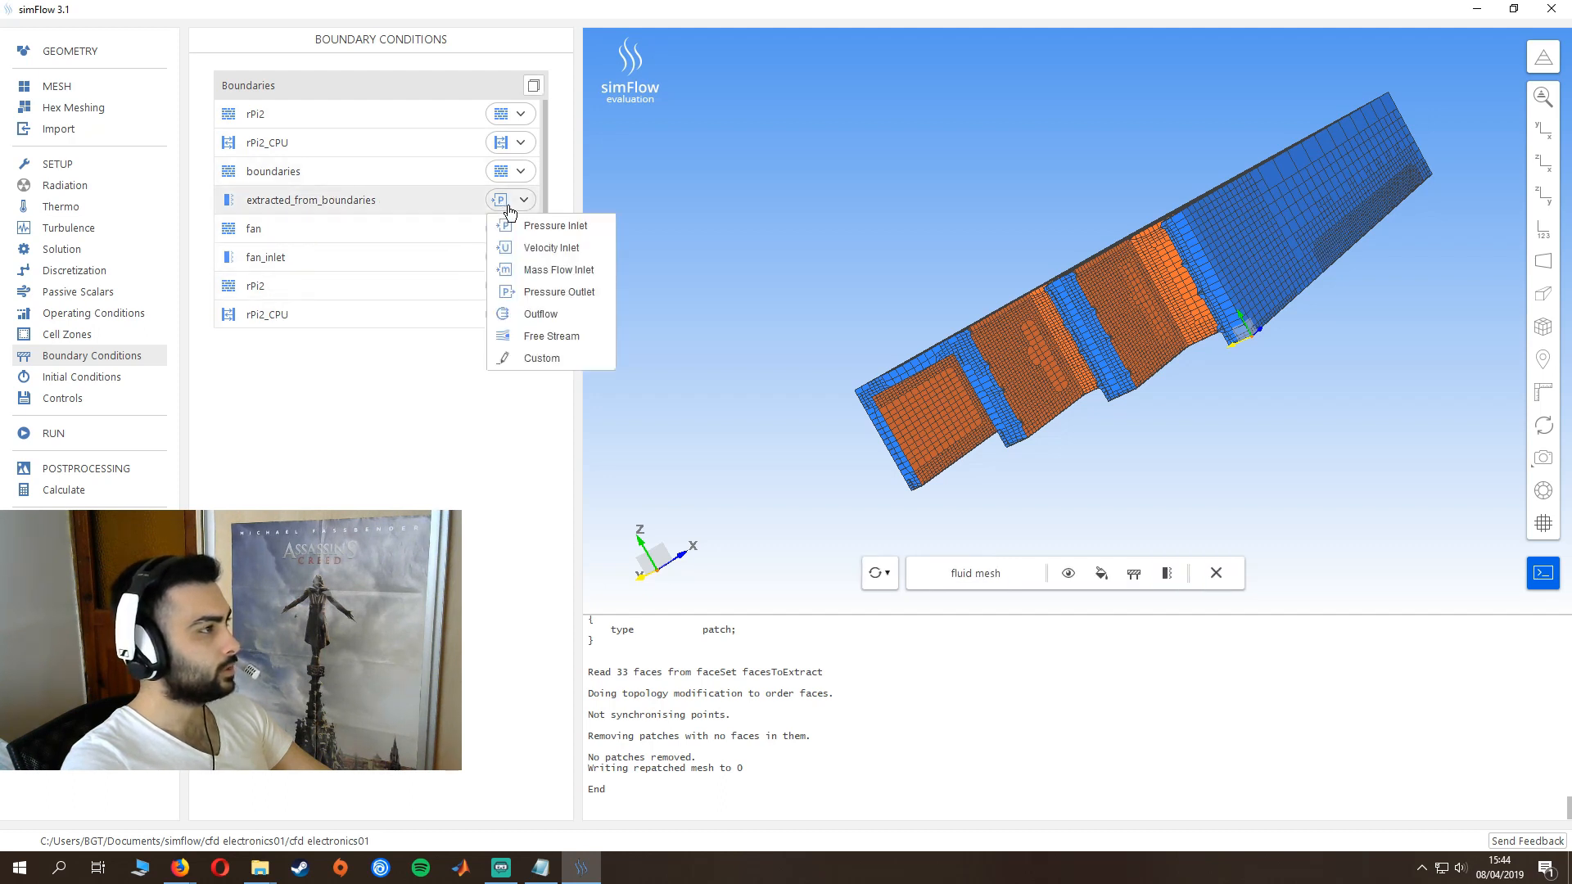
click(544, 293)
click(285, 357)
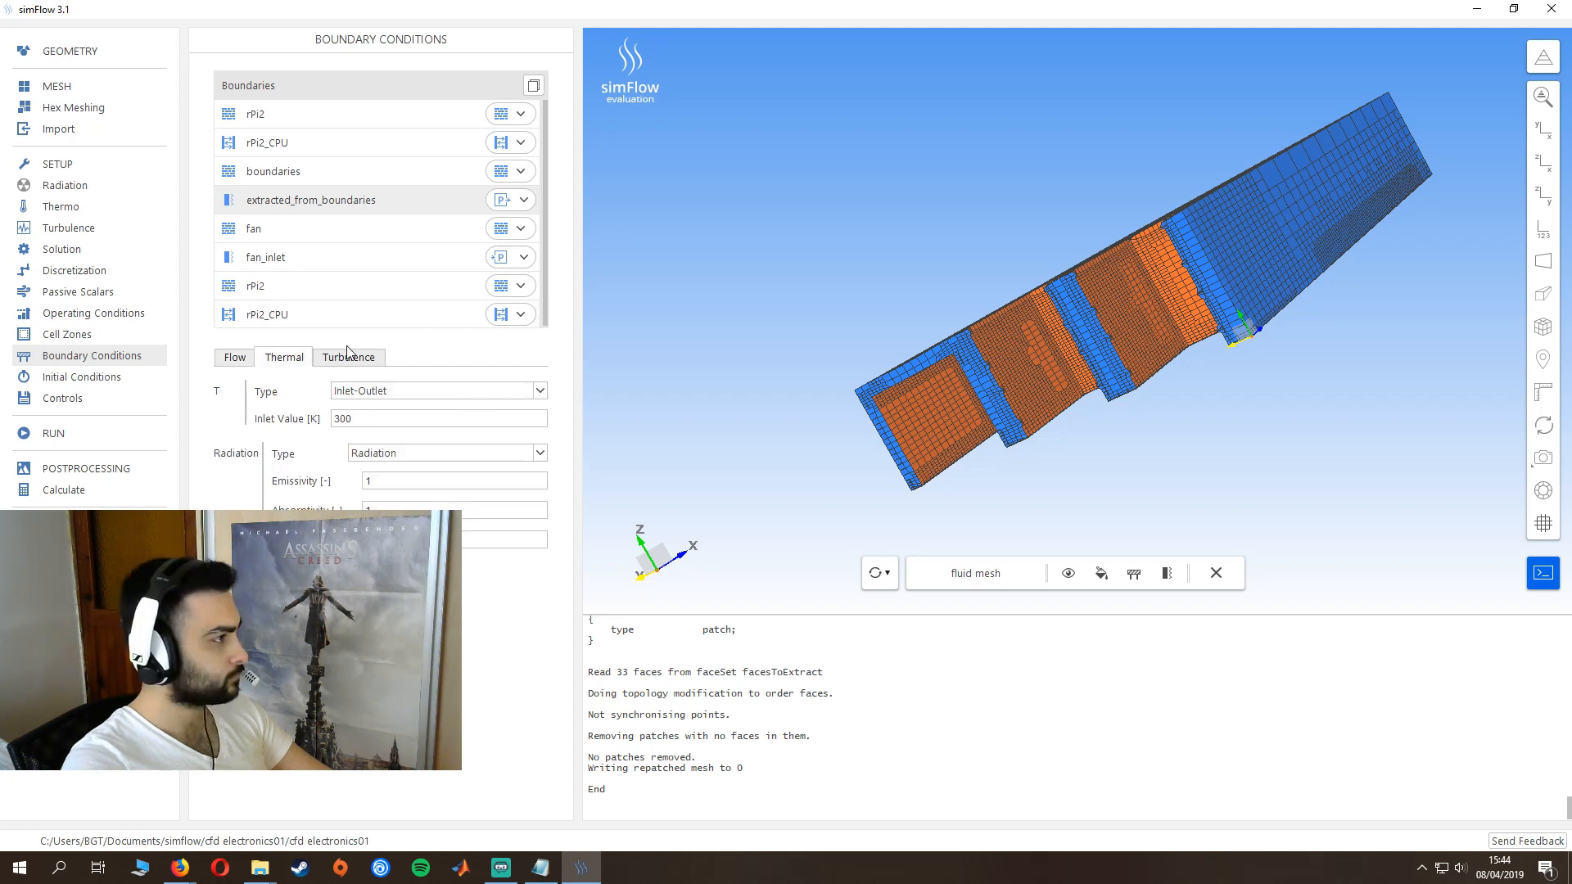
- Set the turbulence conditions for both k and ε on extracted_from_boundaries to Zero Gradient
click(351, 357)
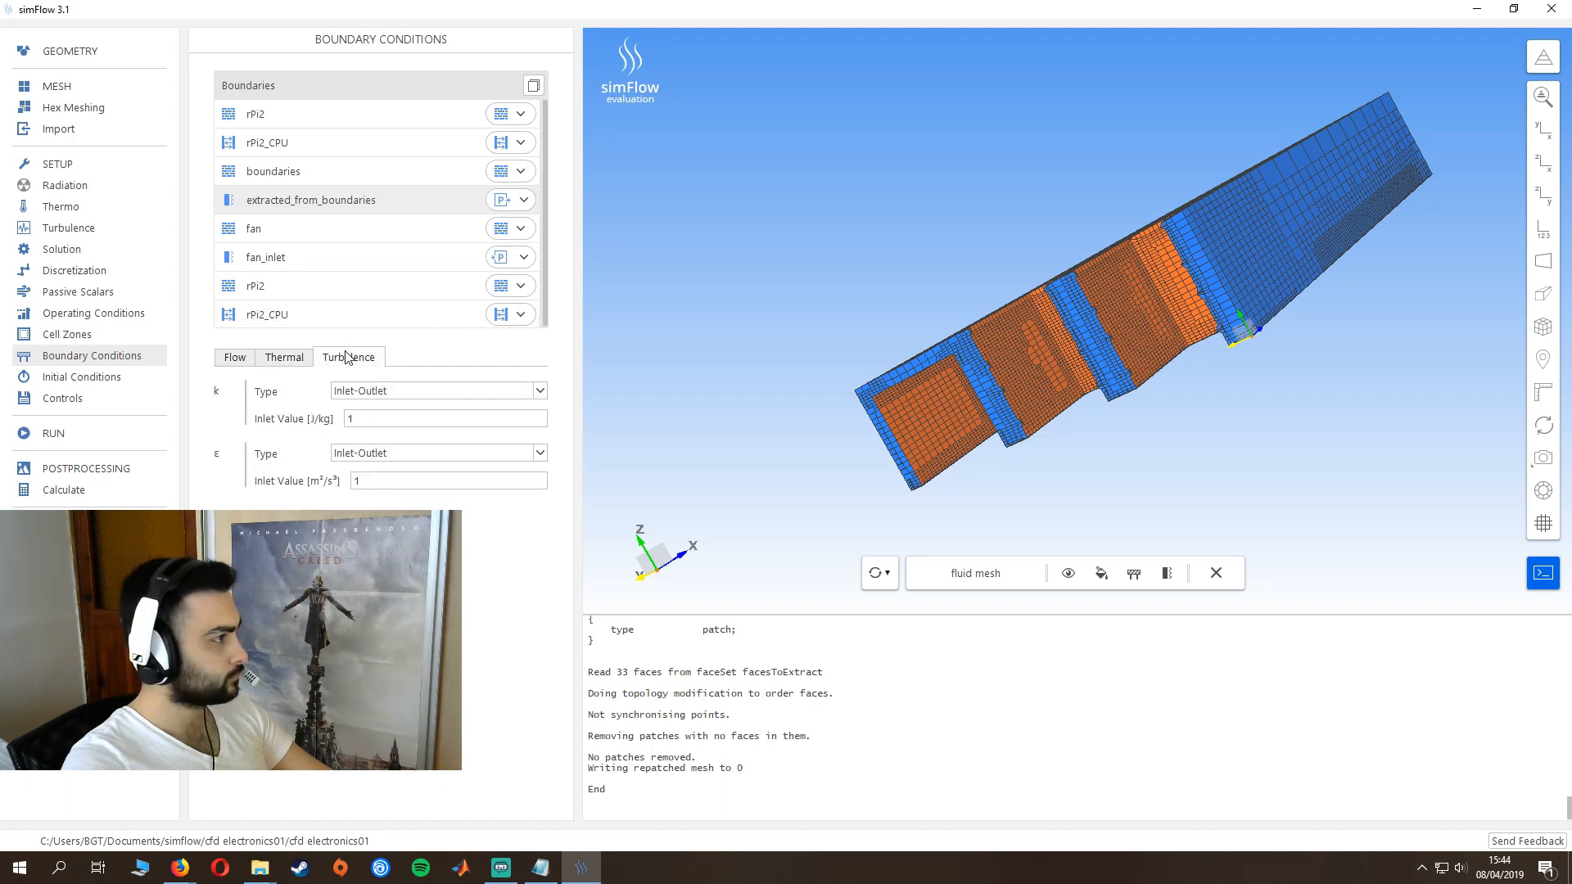
click(458, 390)
scroll(409, 442, up, 2)
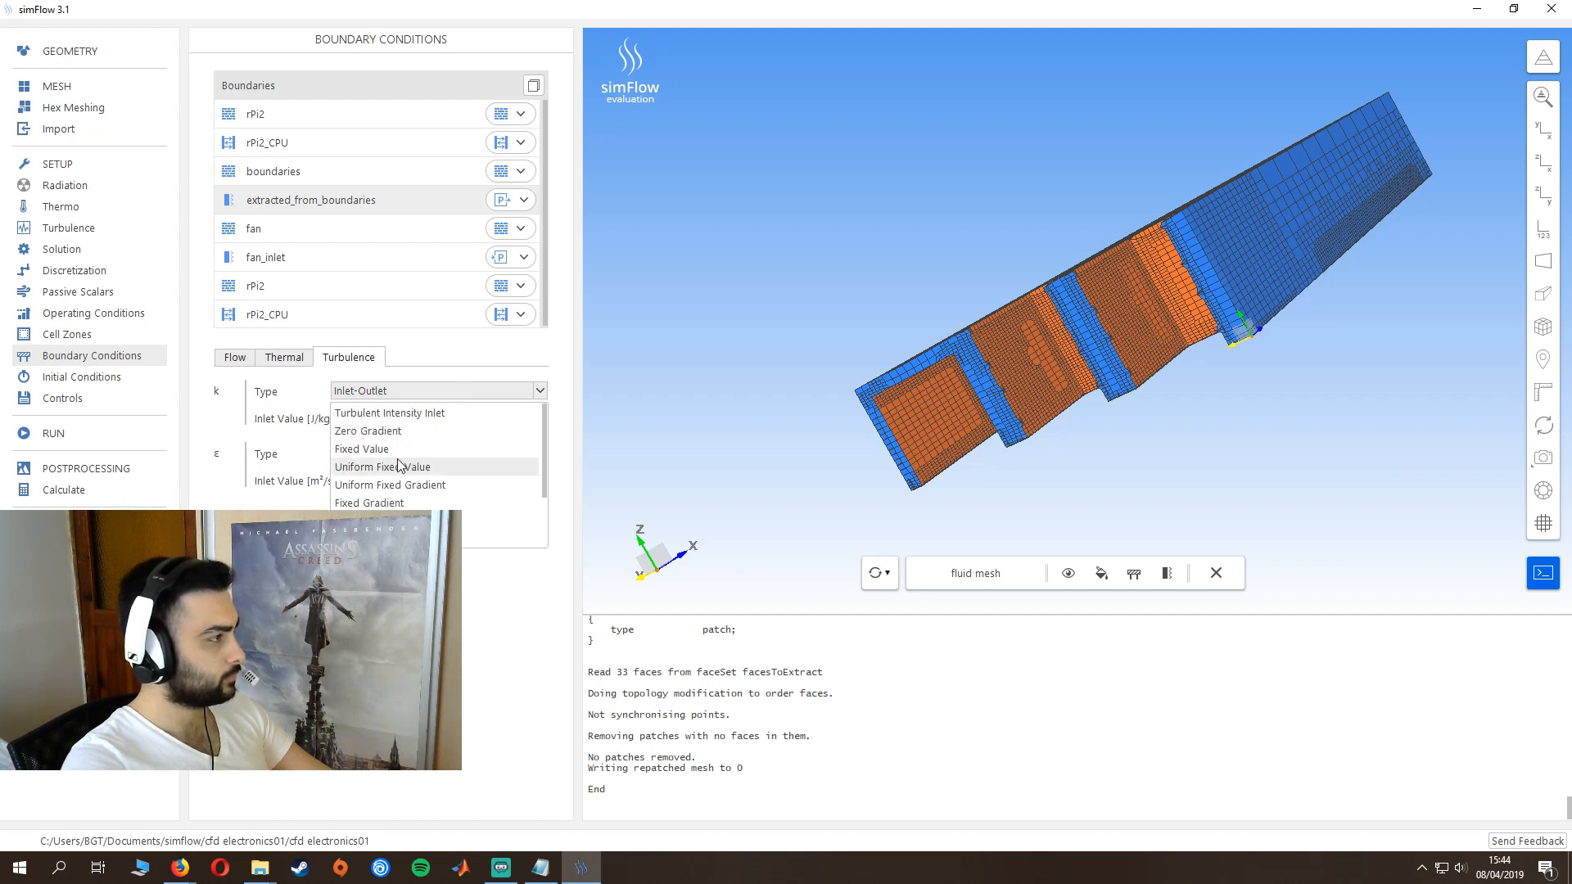
click(381, 434)
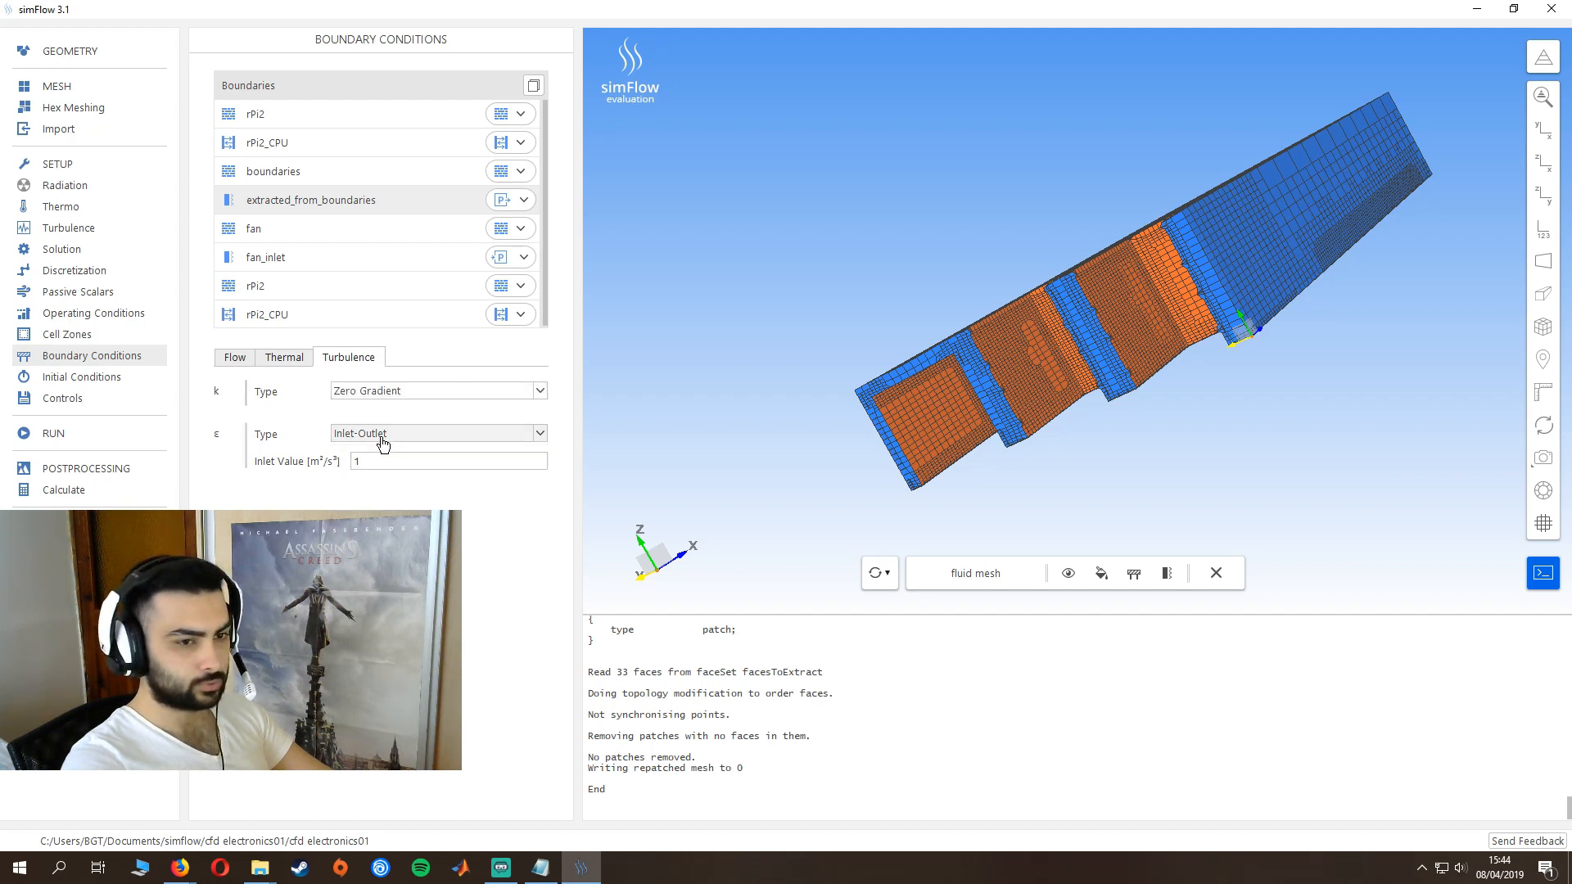
click(465, 434)
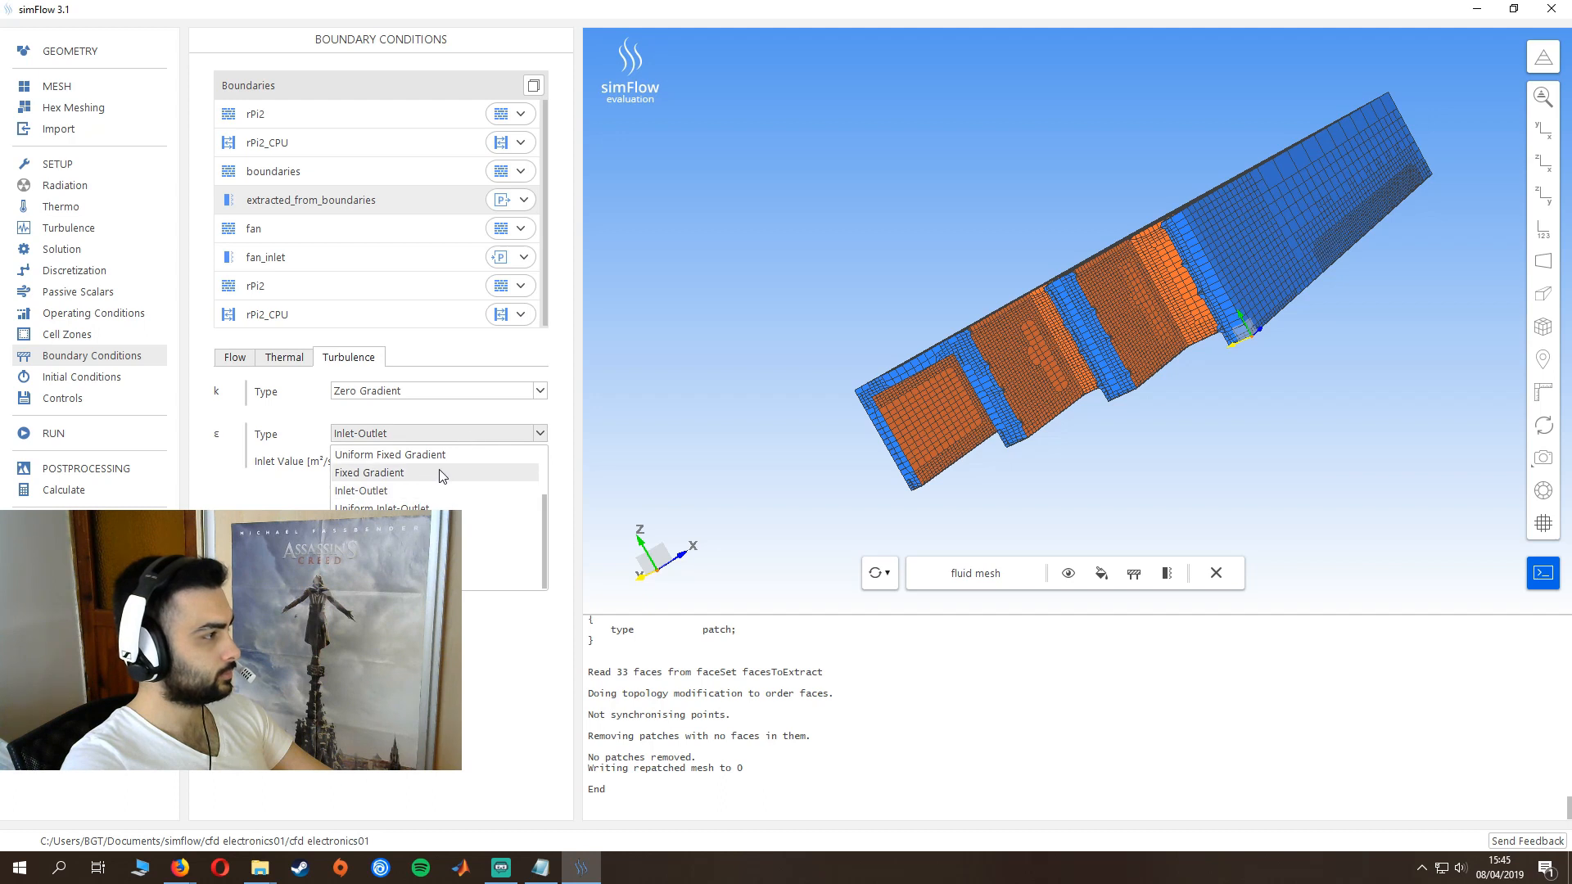
scroll(396, 485, up, 2)
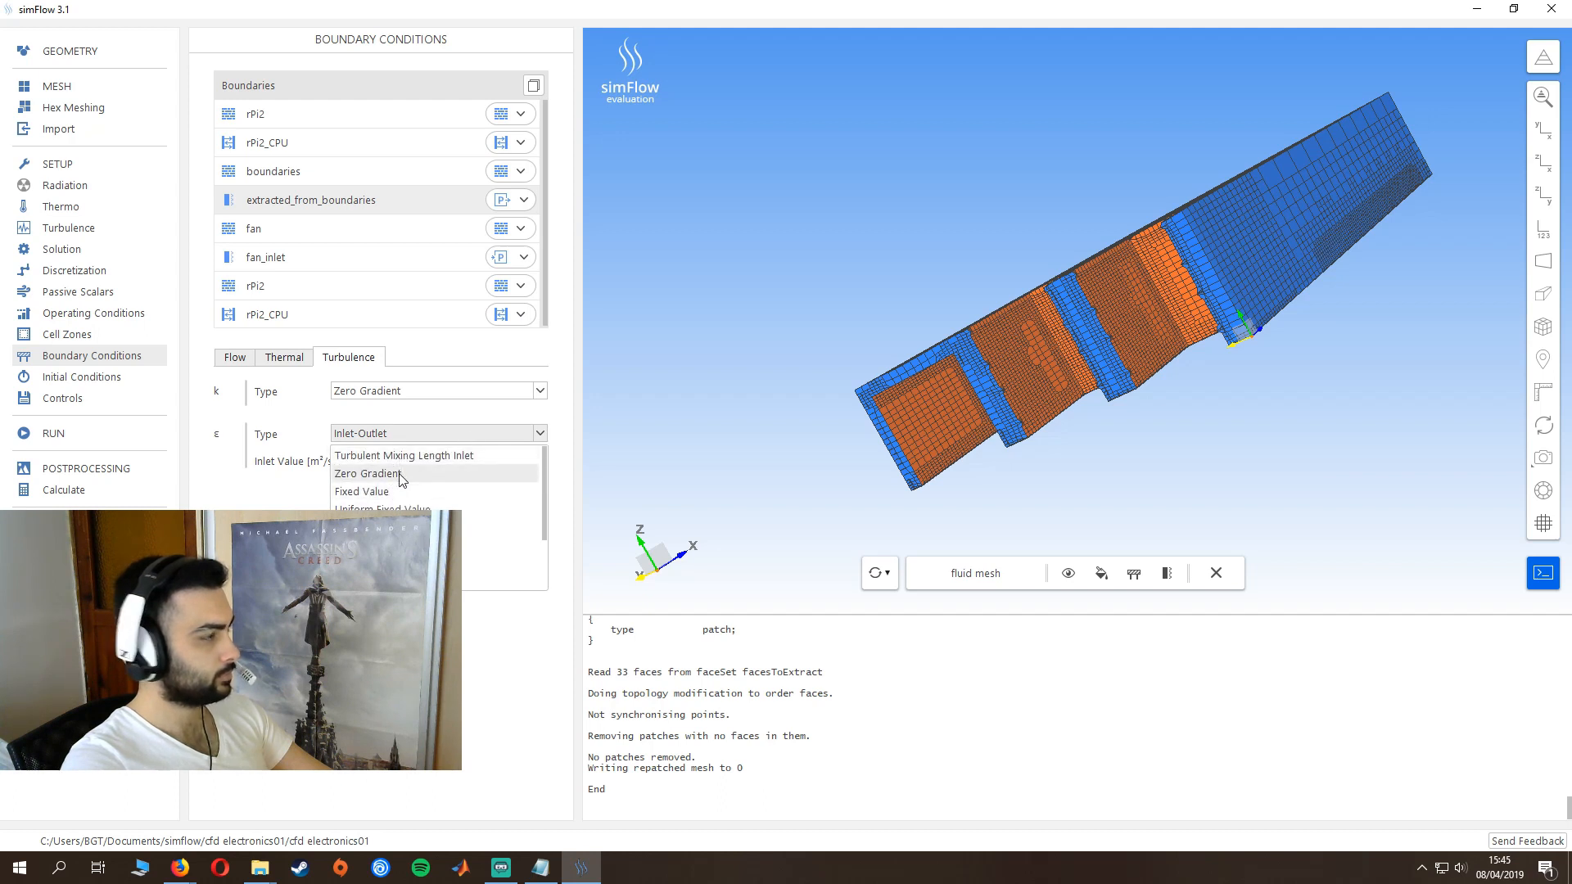
click(396, 473)
click(323, 473)
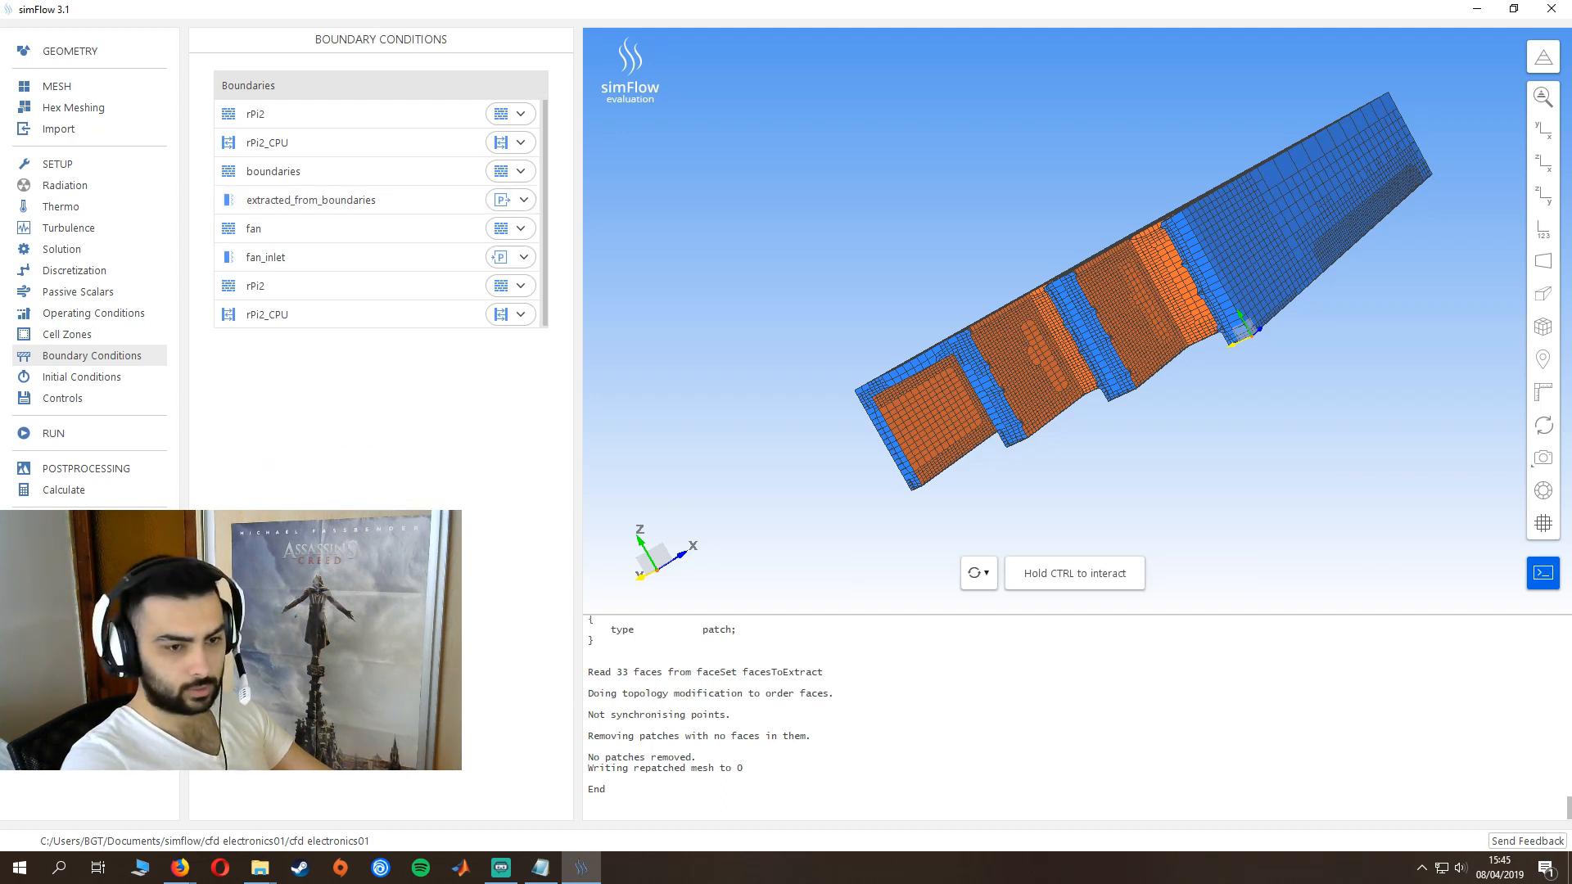
- Change the fan_inlet boundary to a Velocity Inlet with a surface-normal reference velocity of 0.1 m/s
click(522, 257)
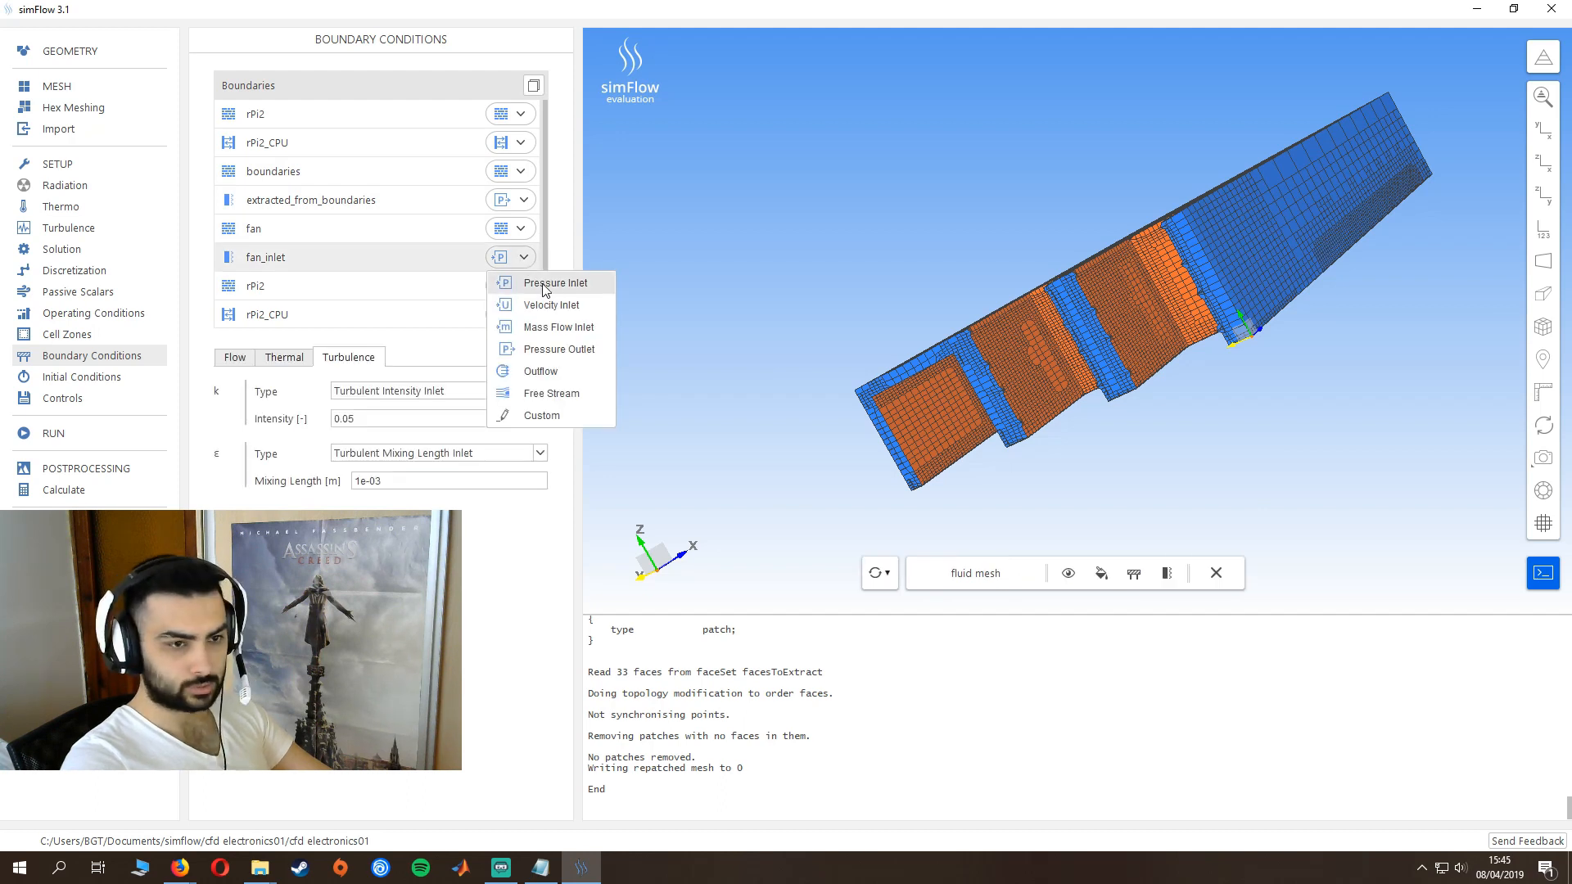
click(551, 304)
click(235, 358)
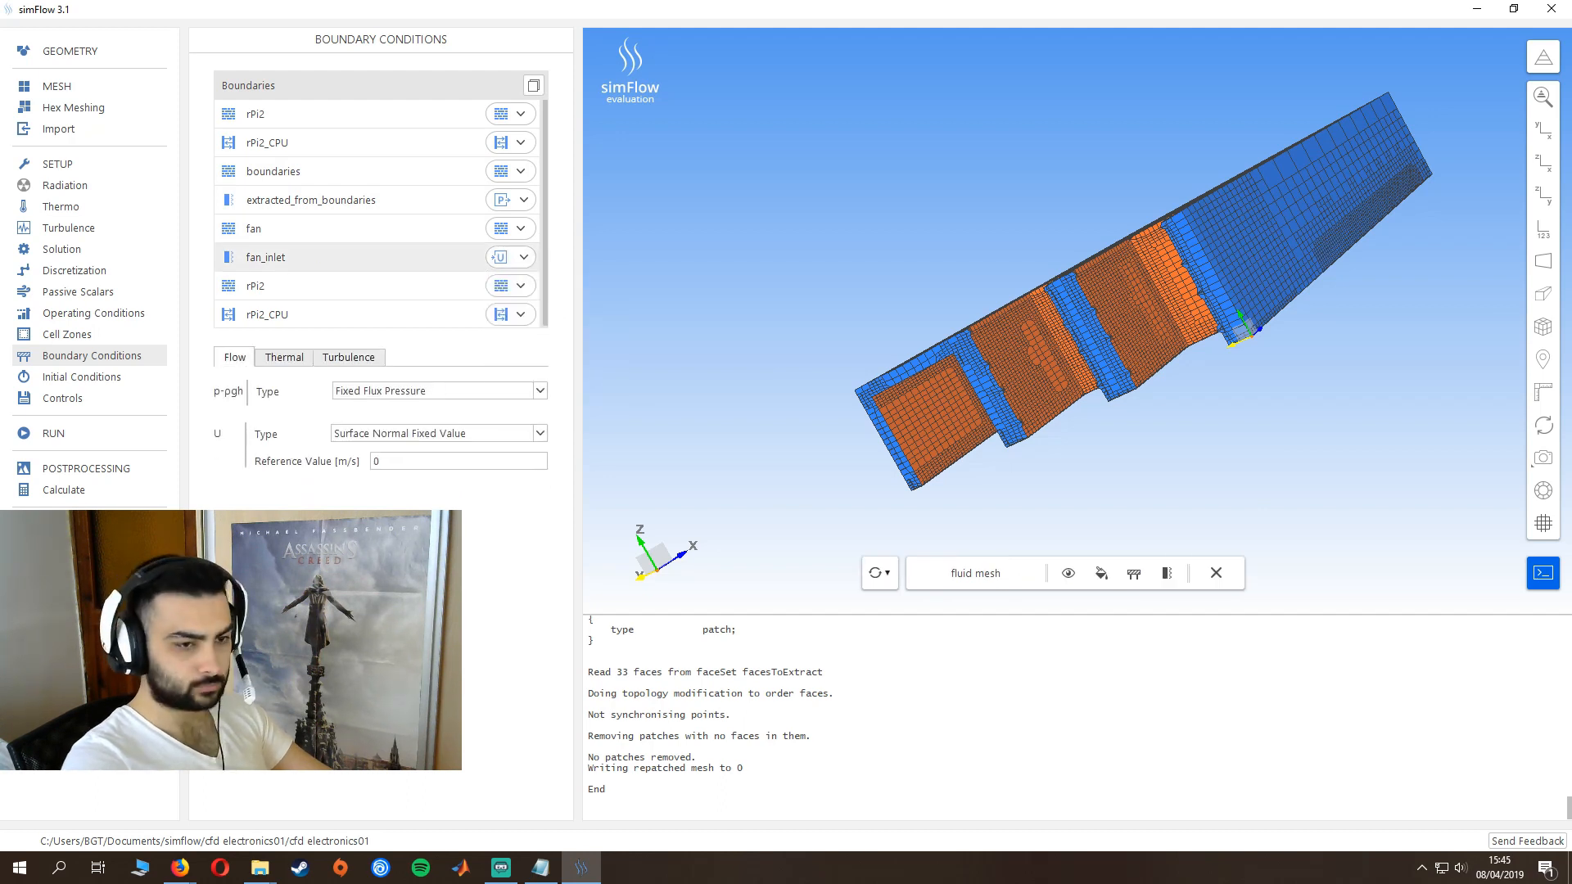
click(415, 461)
text(0.1)
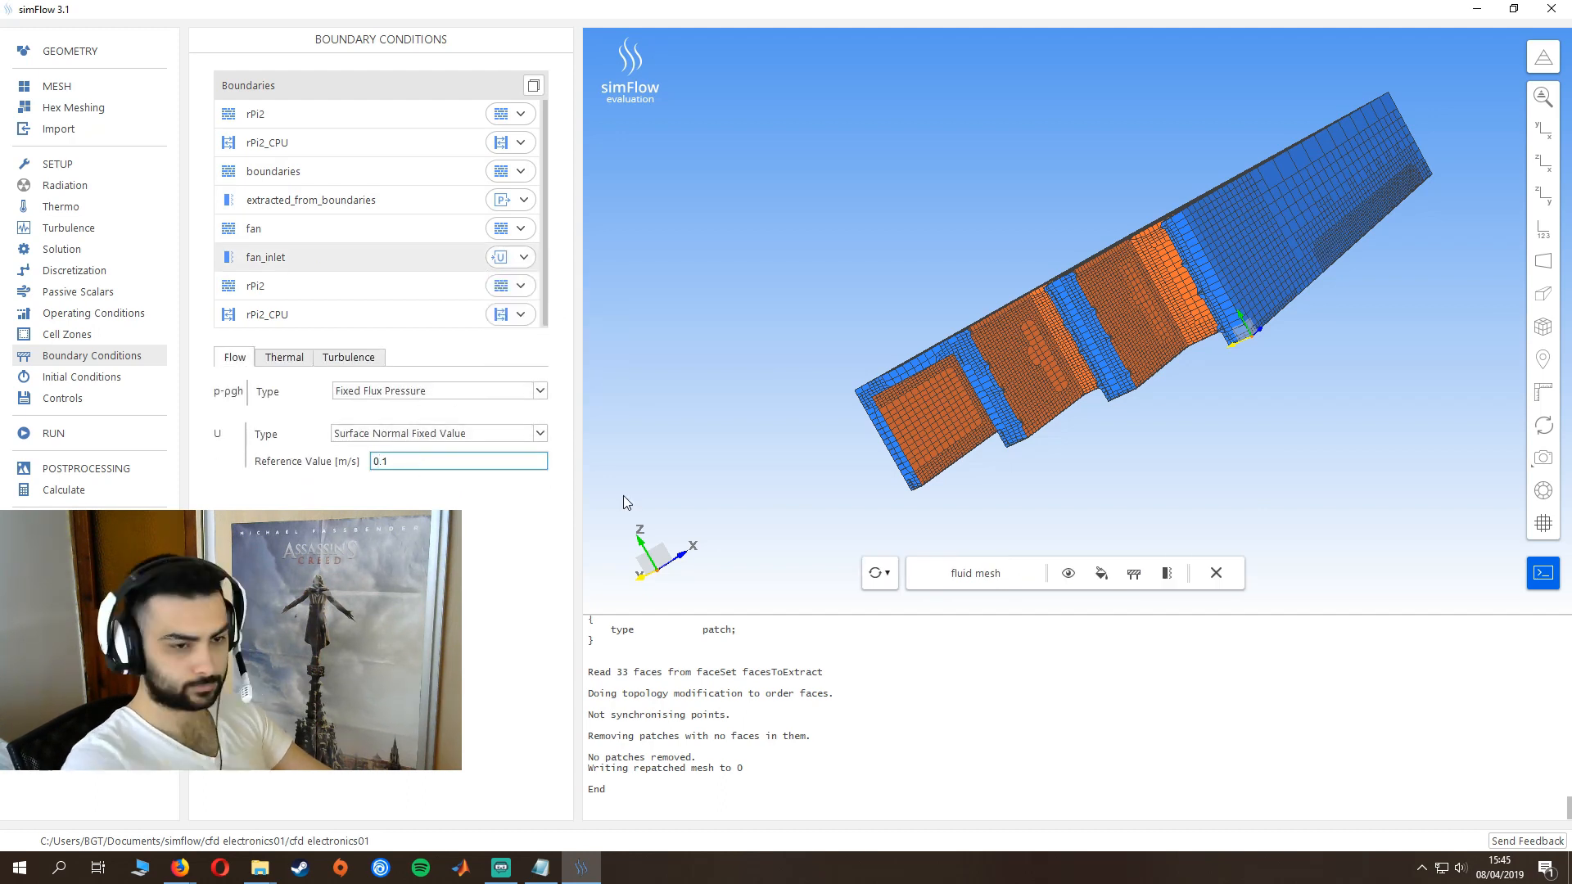
- Set the solid-side rPi2_CPU temperature type to Coupled Temperature and Radiation and check the thermal settings on its fluid side
click(375, 146)
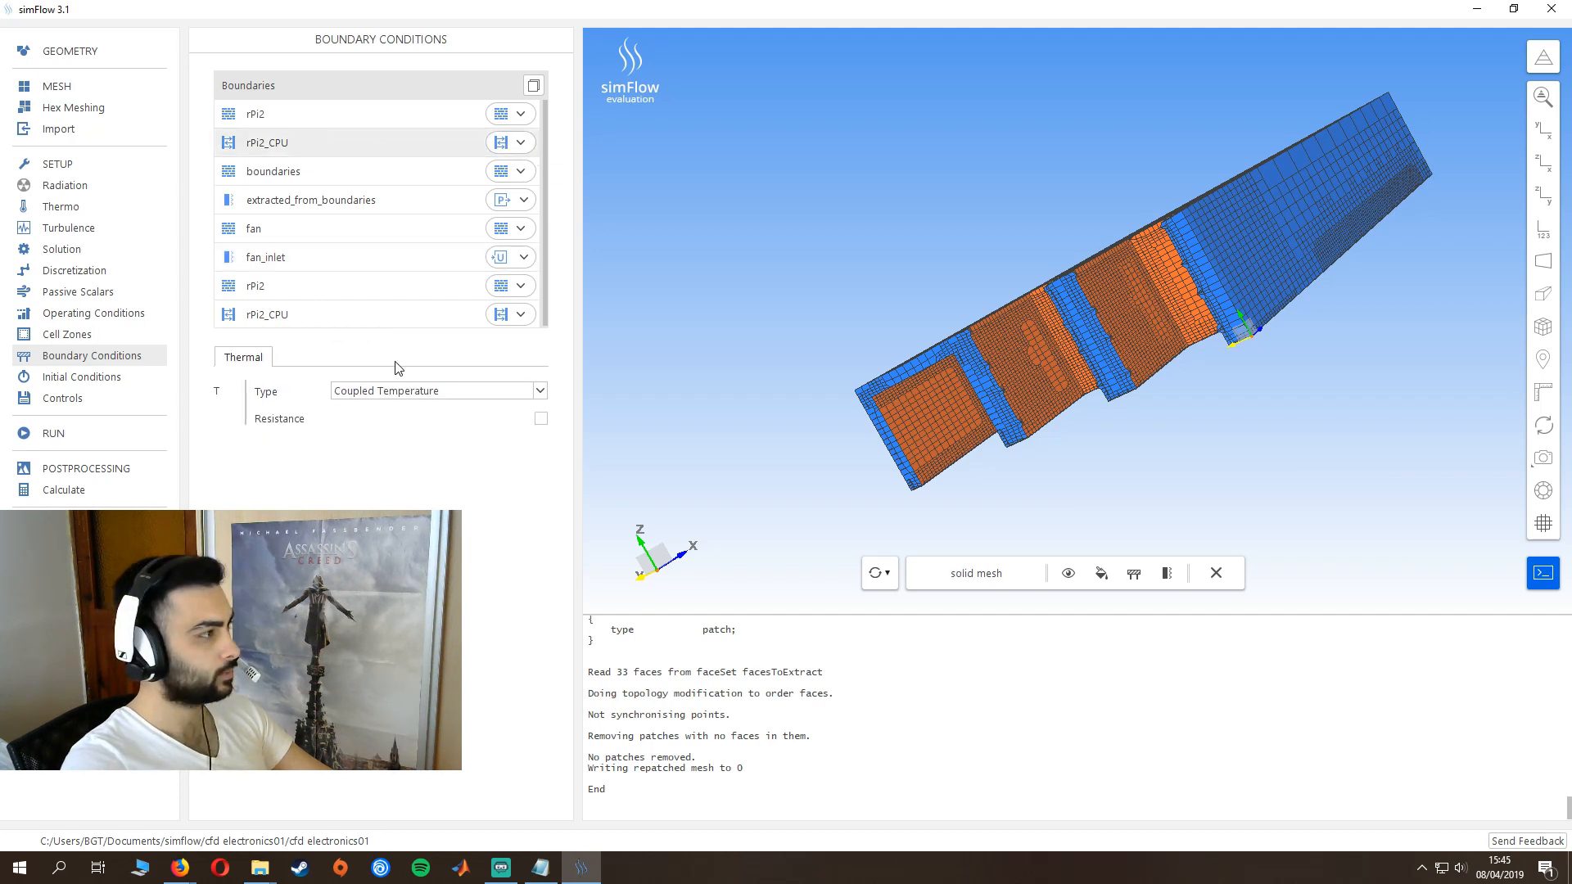
click(422, 391)
click(419, 413)
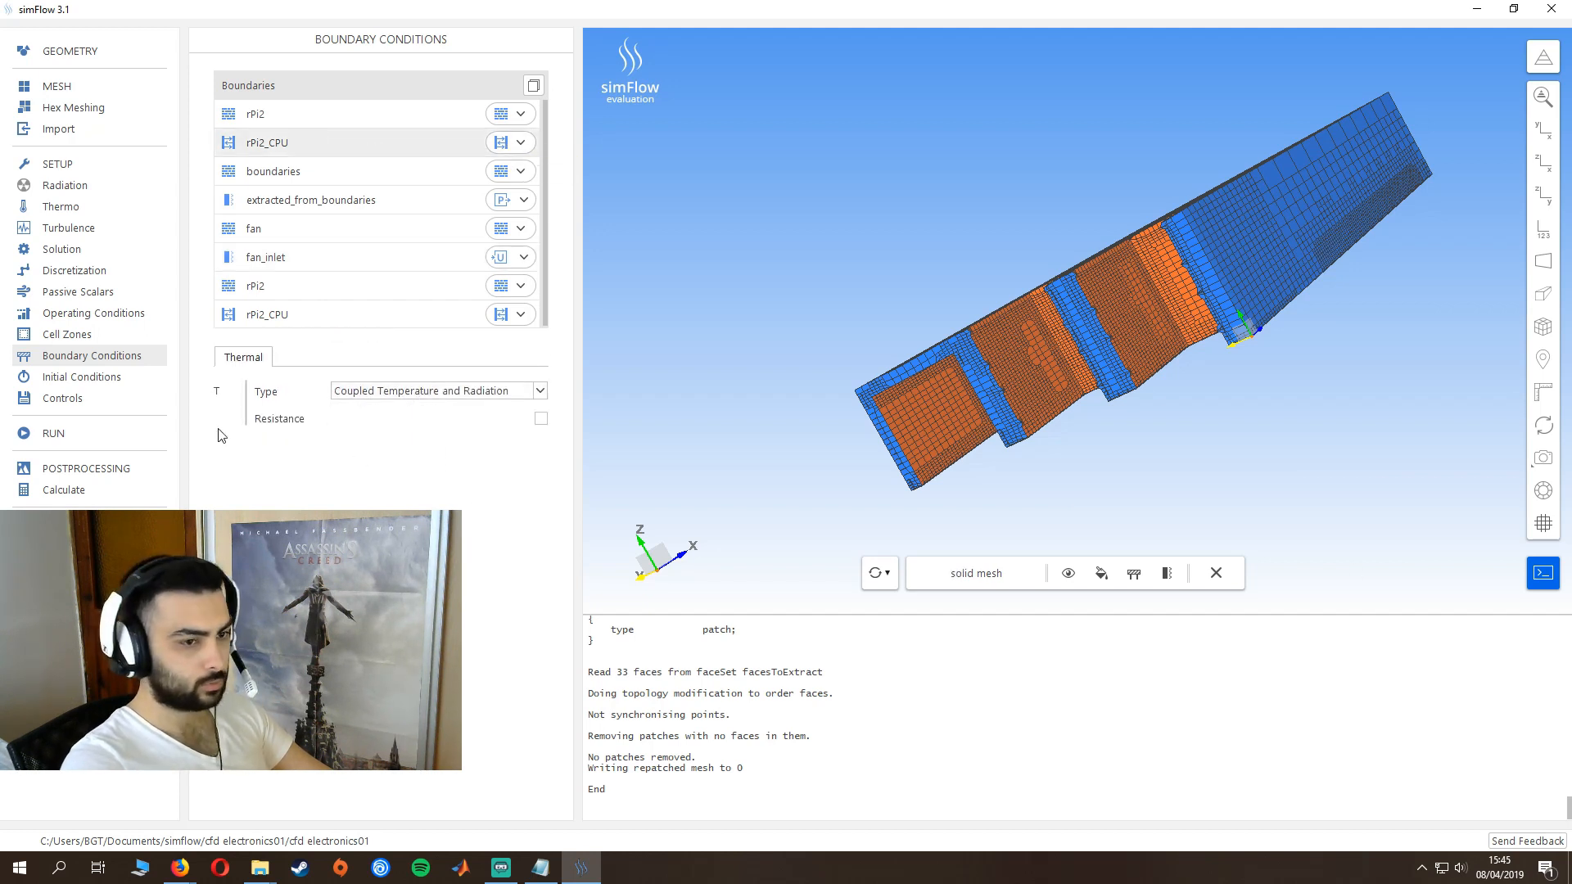
click(341, 318)
click(284, 357)
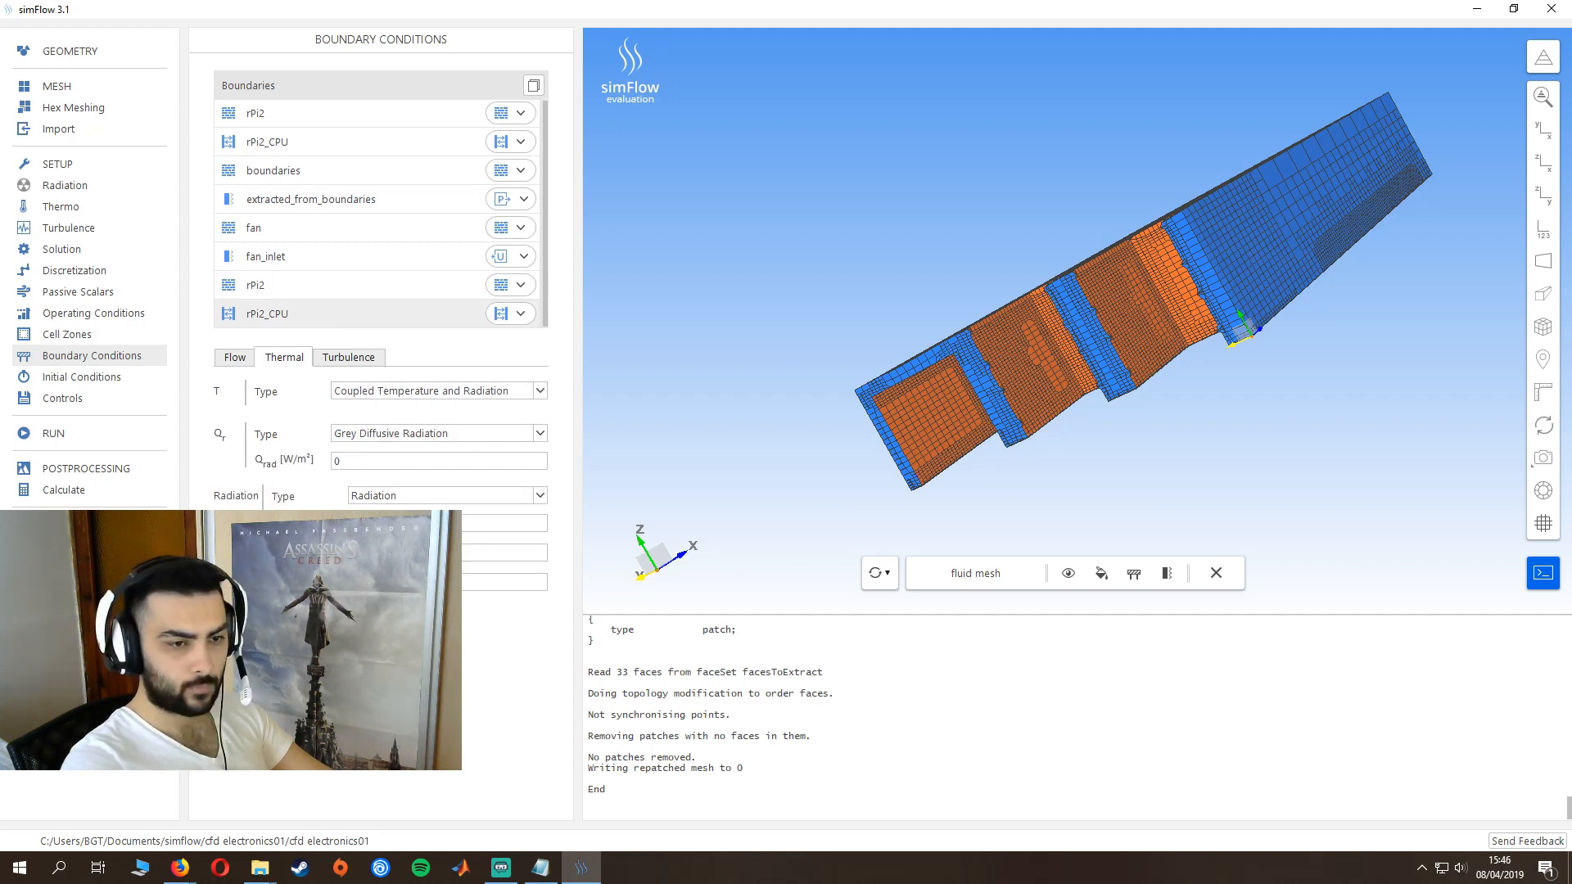
- Set the simulation end time to 800 and start the solver
click(89, 438)
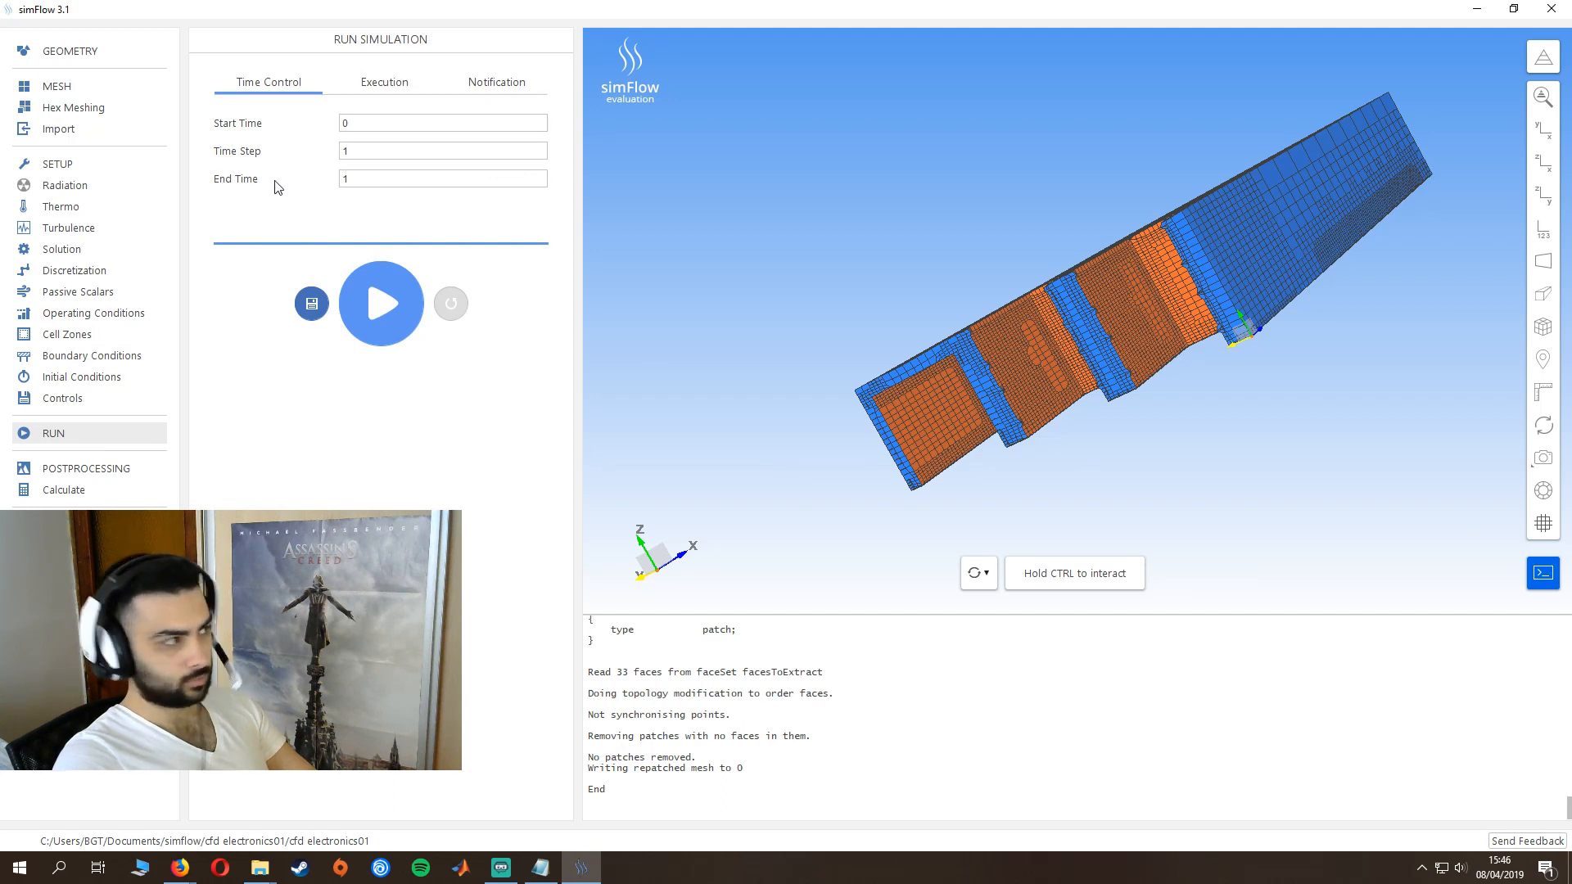
double_click(342, 179)
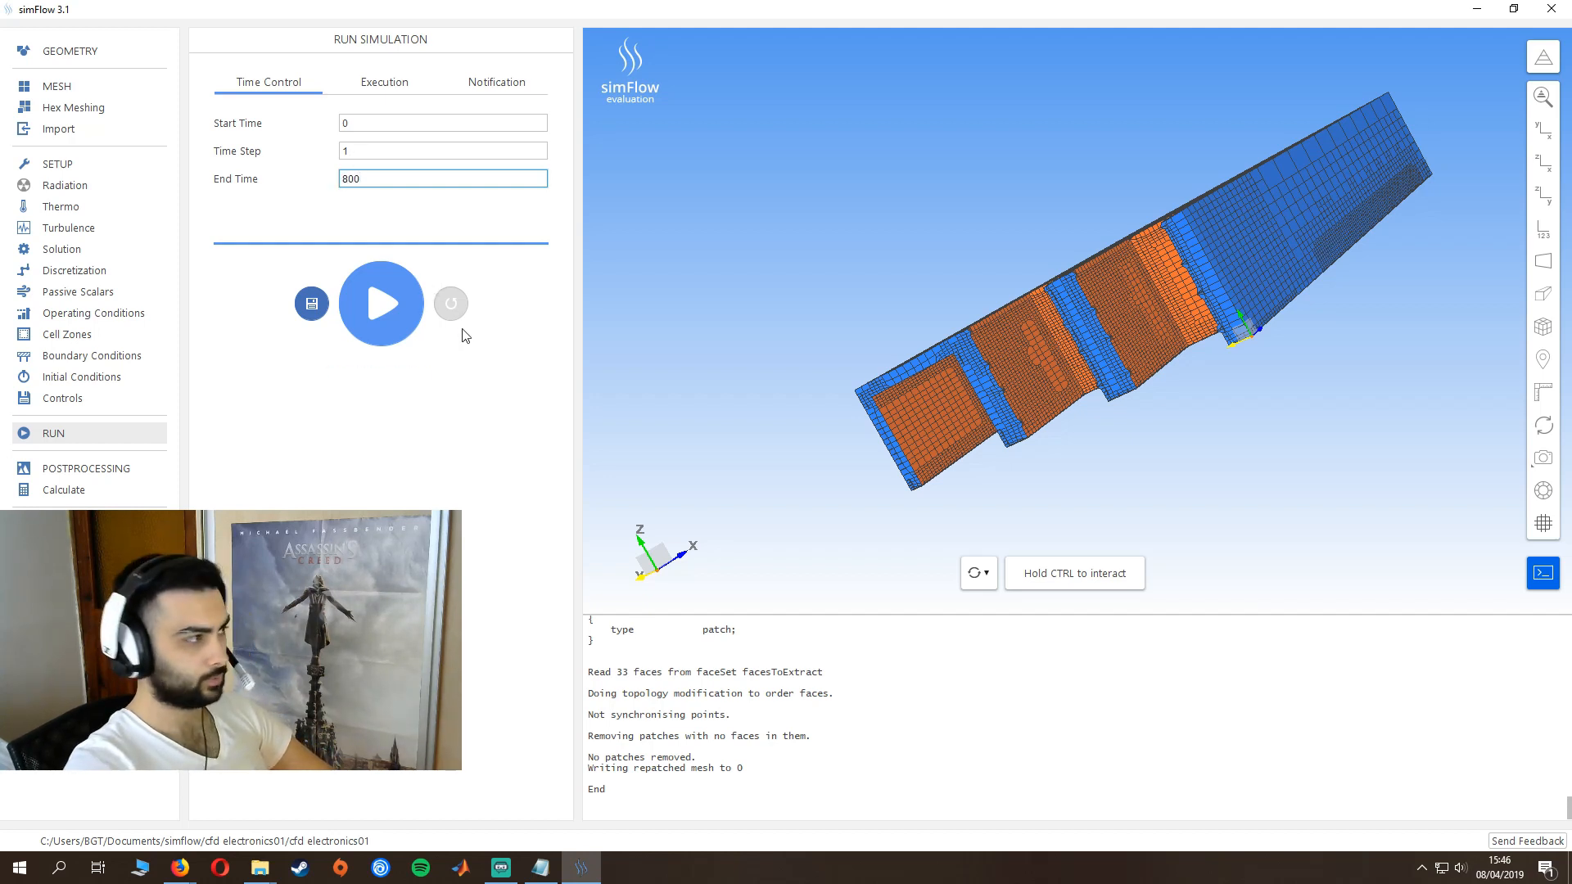
click(379, 309)
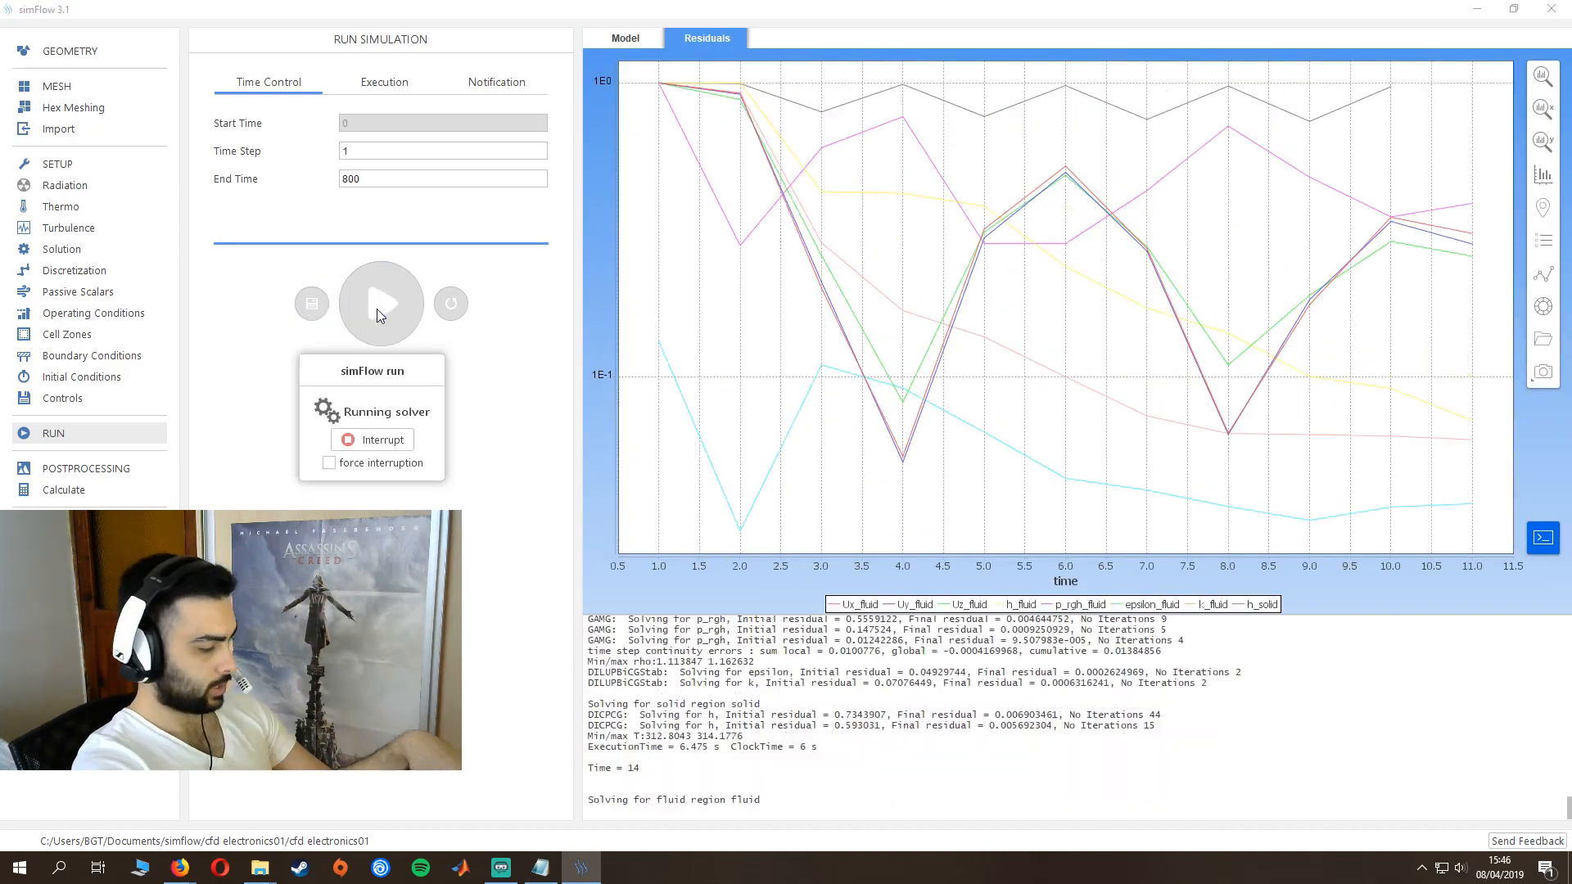
- Monitor CPU performance in Task Manager while the solver runs, and dismiss the completion notice once the calculation ends
key(ctrl+shift+Escape)
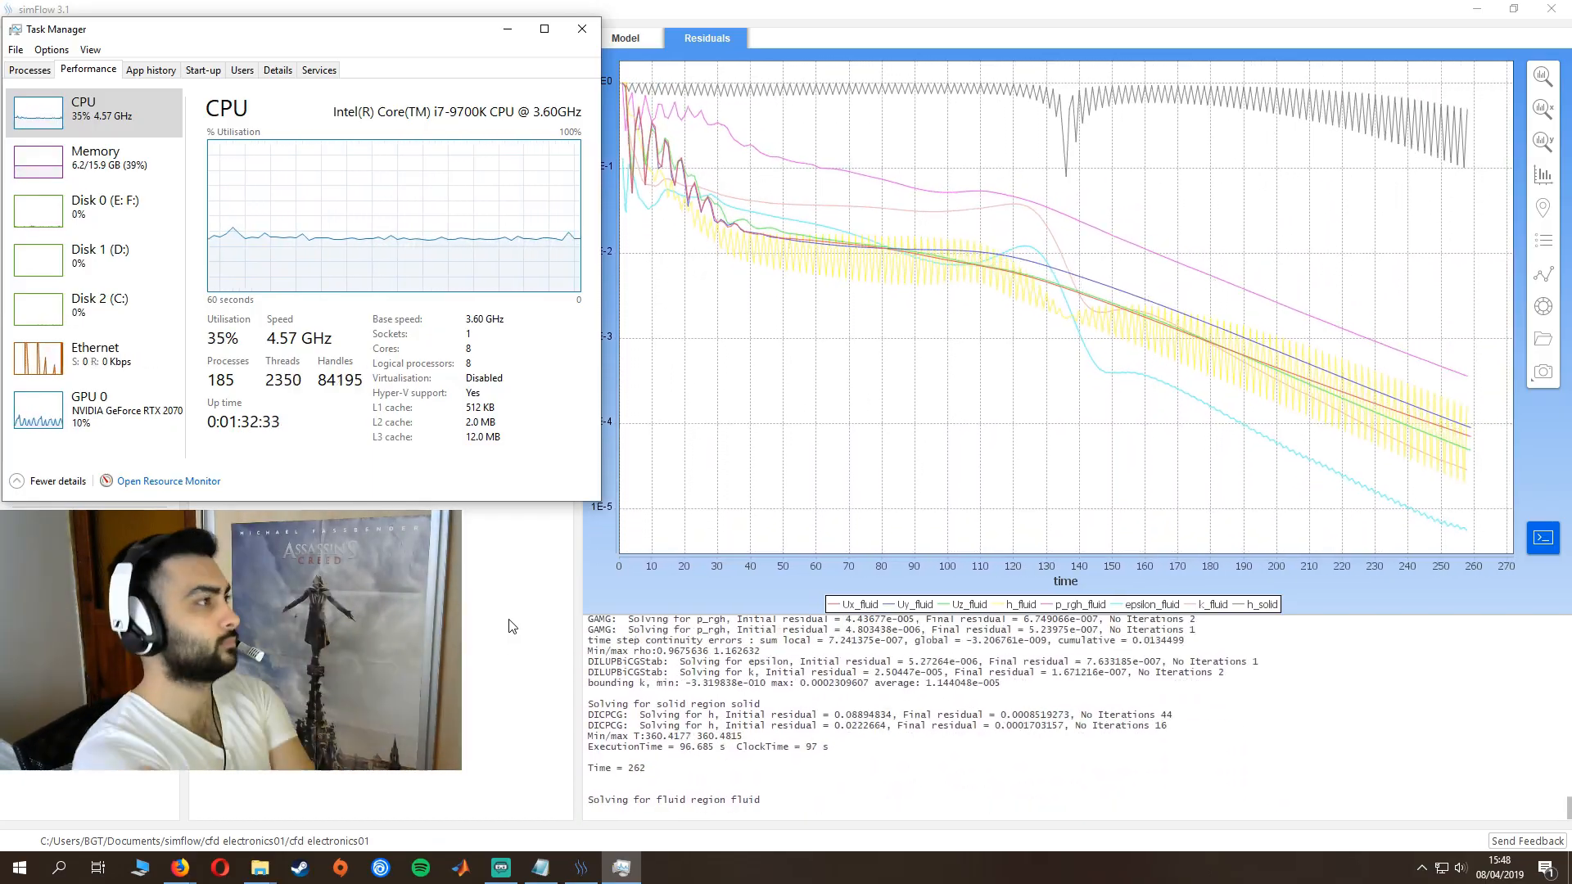
drag(601, 501, 583, 499)
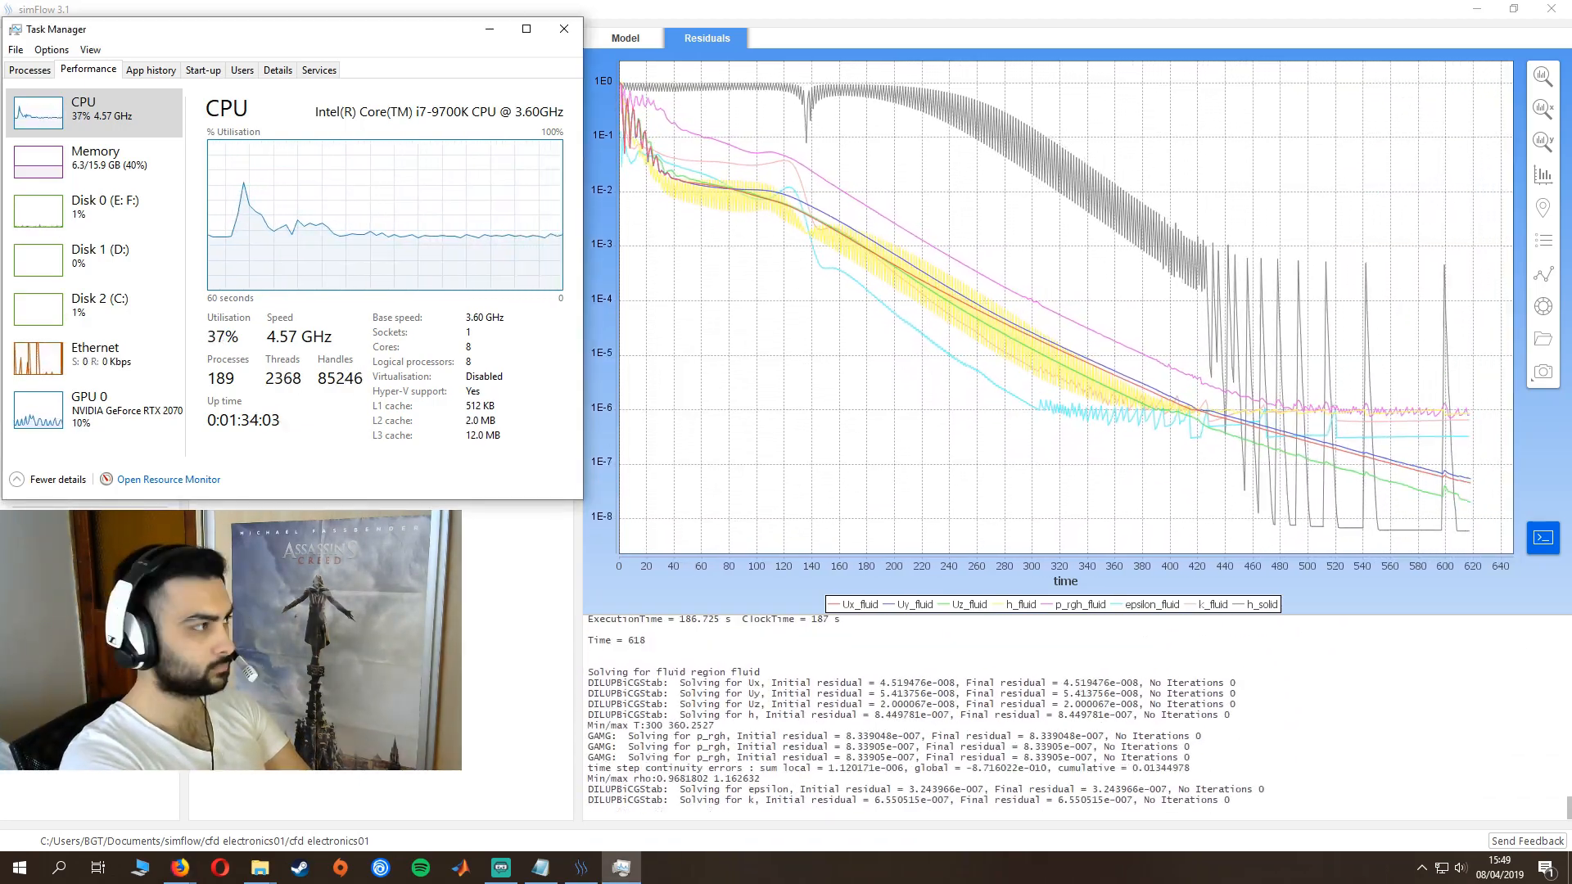
click(564, 29)
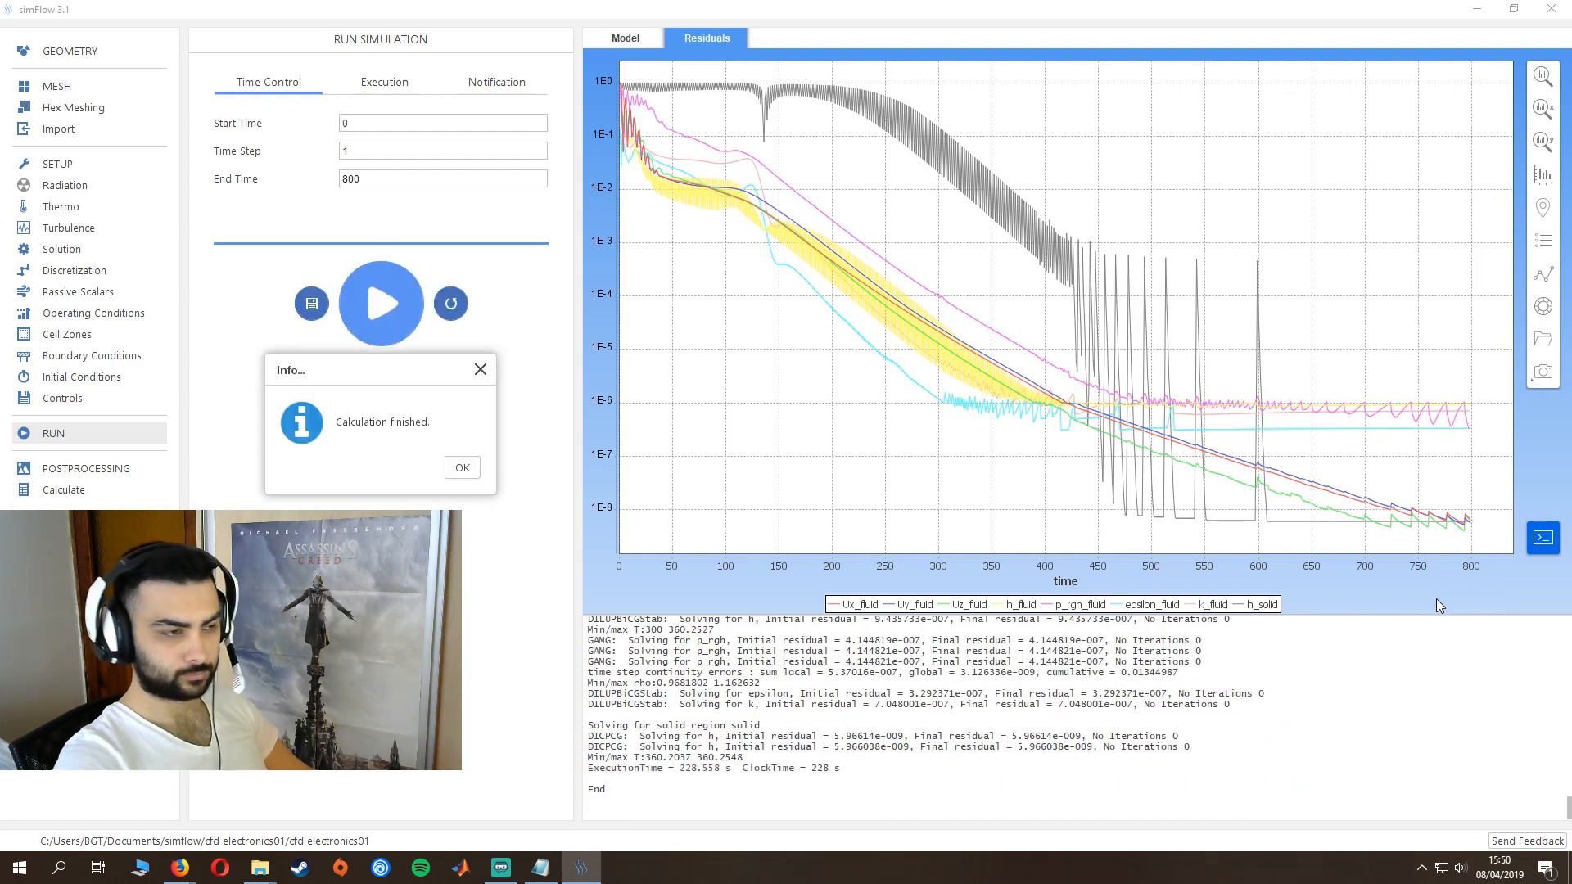
click(463, 470)
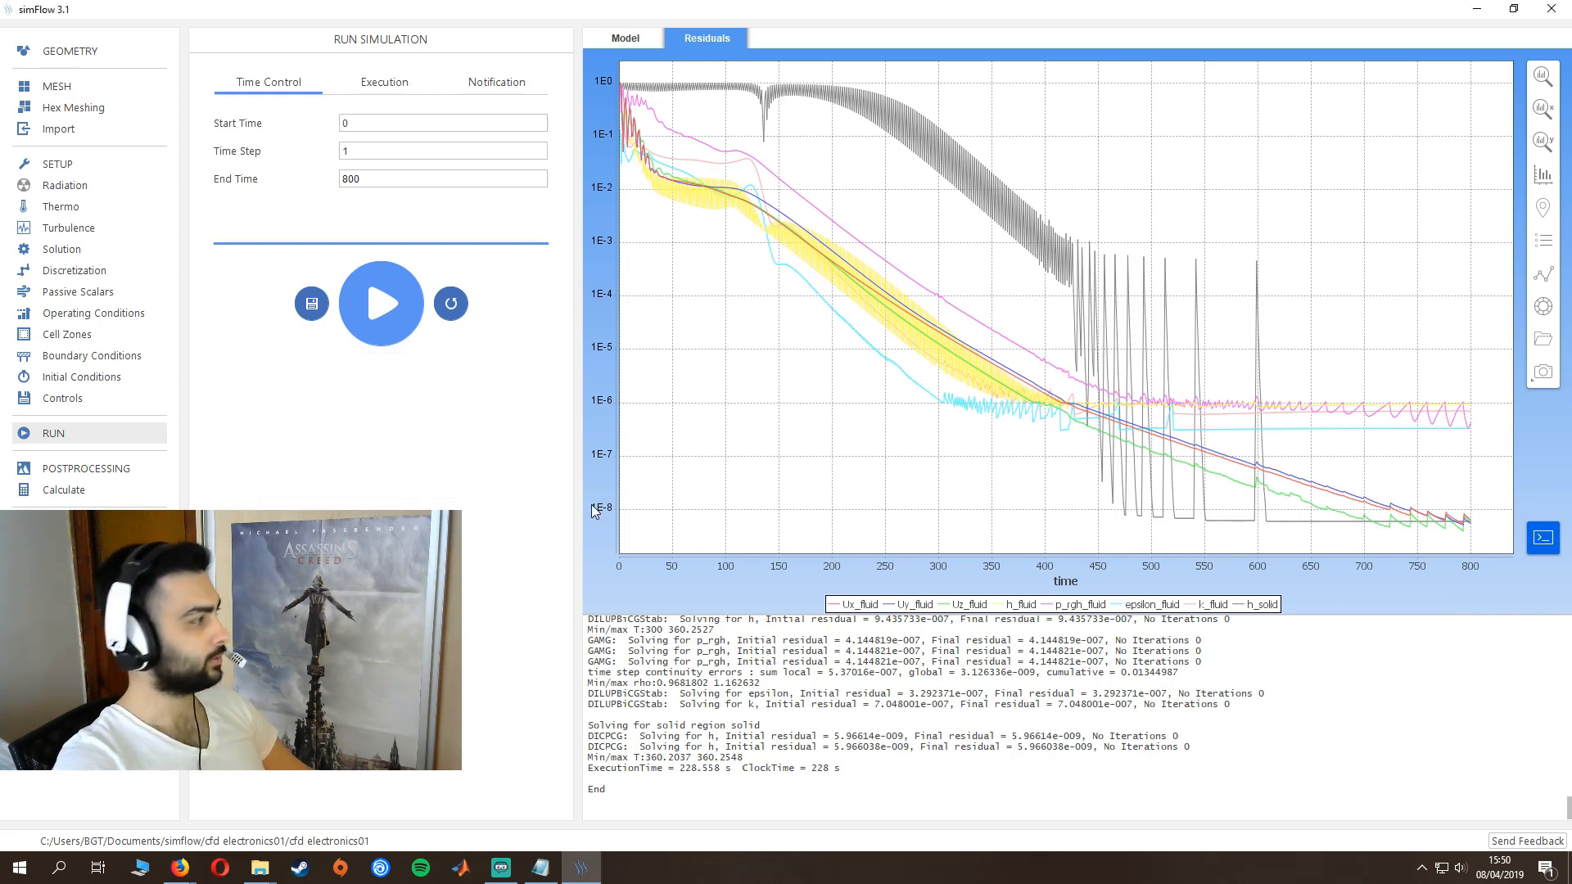
- Open the case results in ParaView in an enlarged window and load them at the last time frame, 800
click(131, 473)
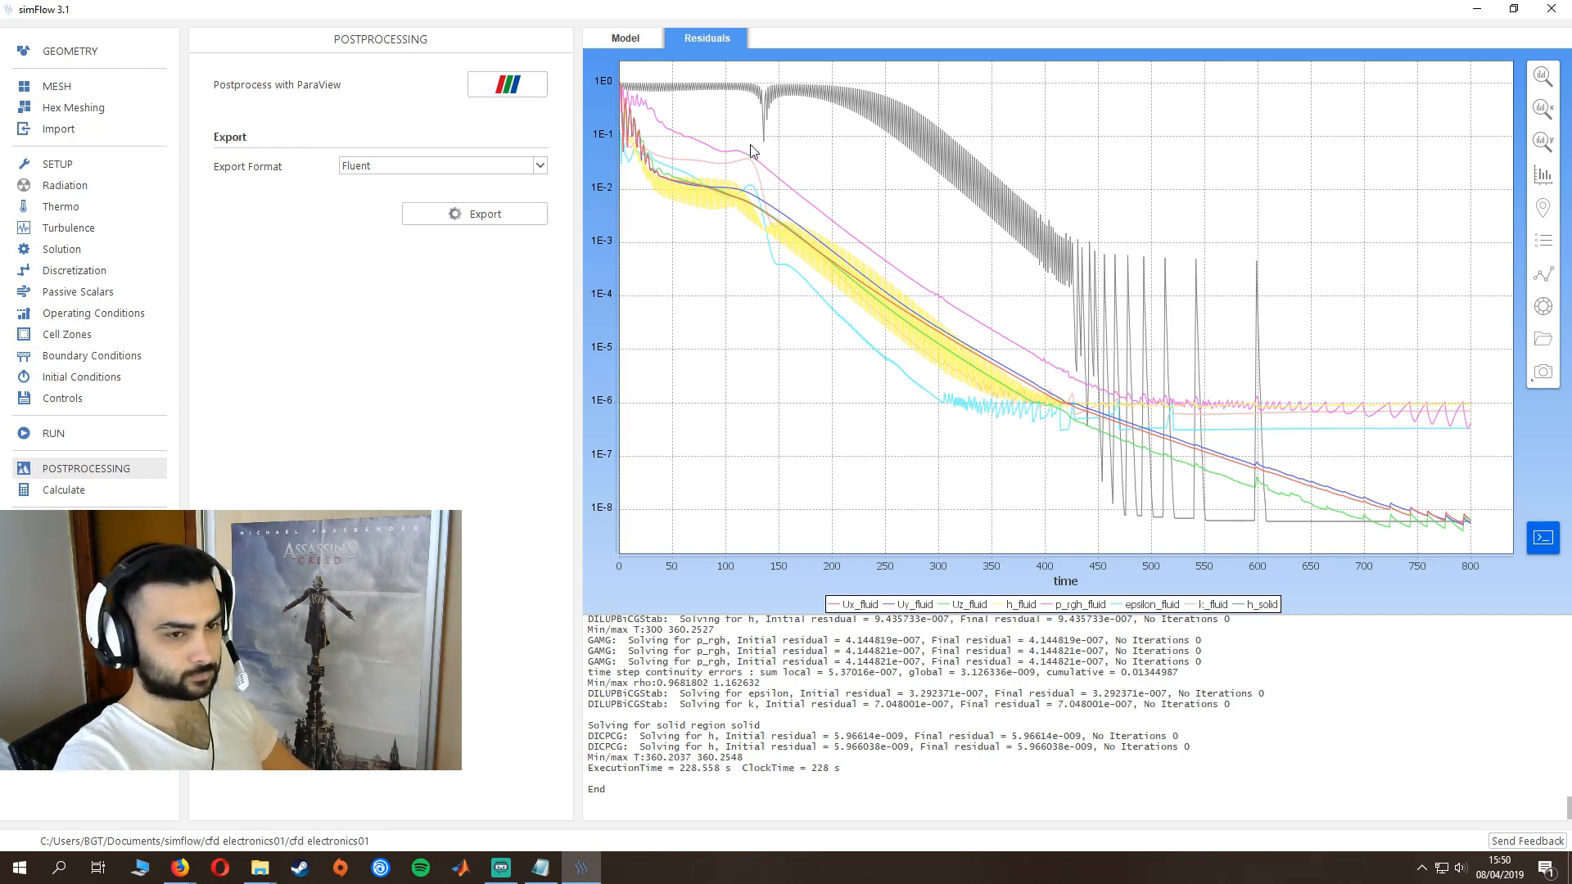
click(543, 92)
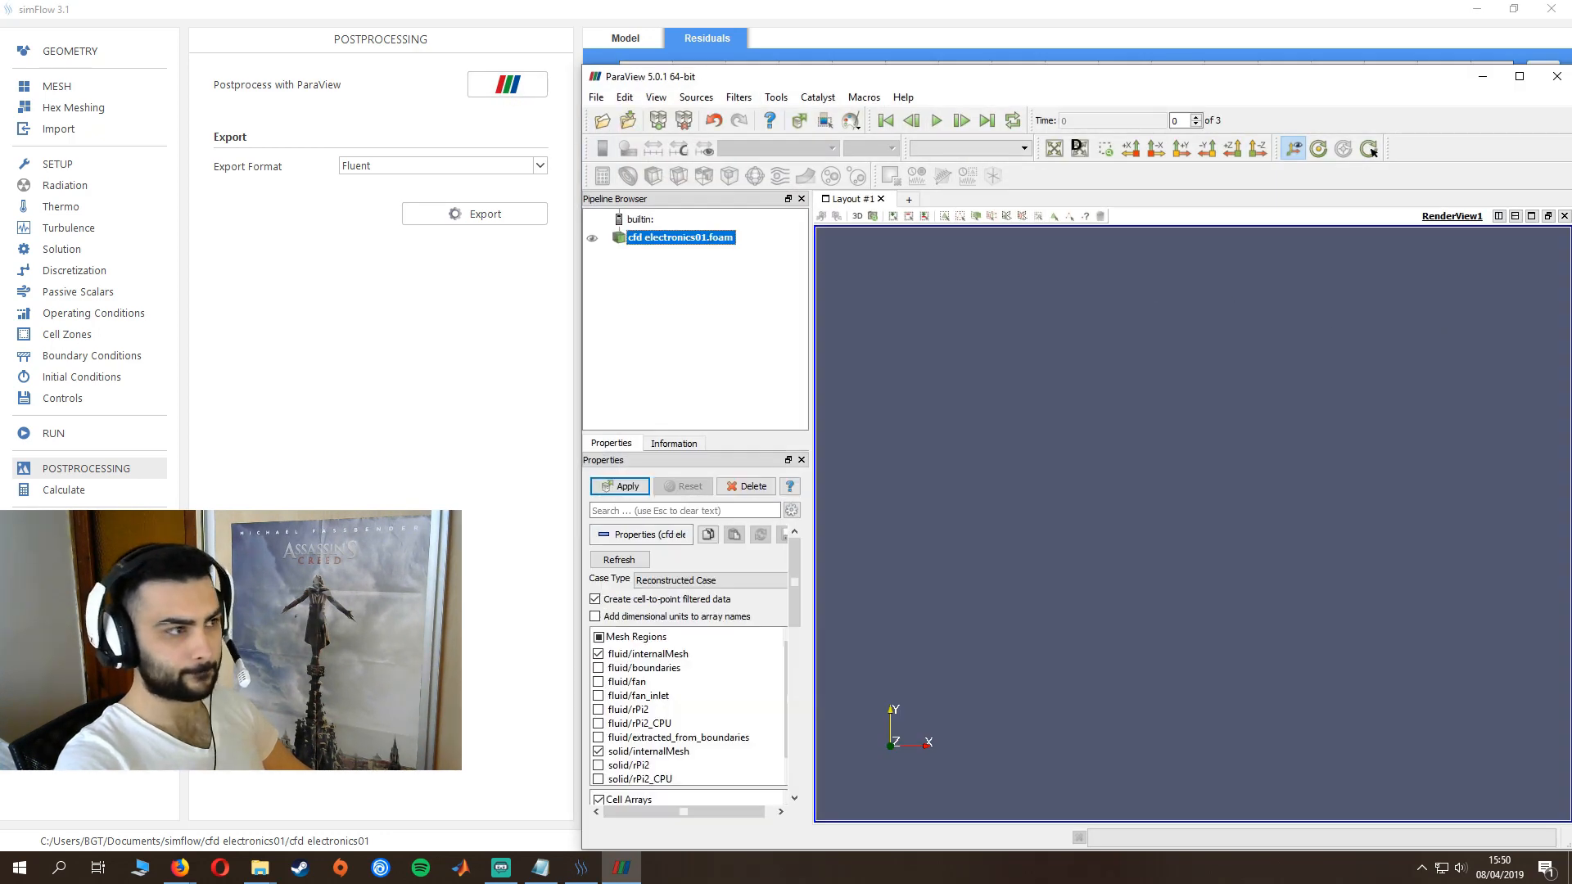
drag(1108, 81, 990, 18)
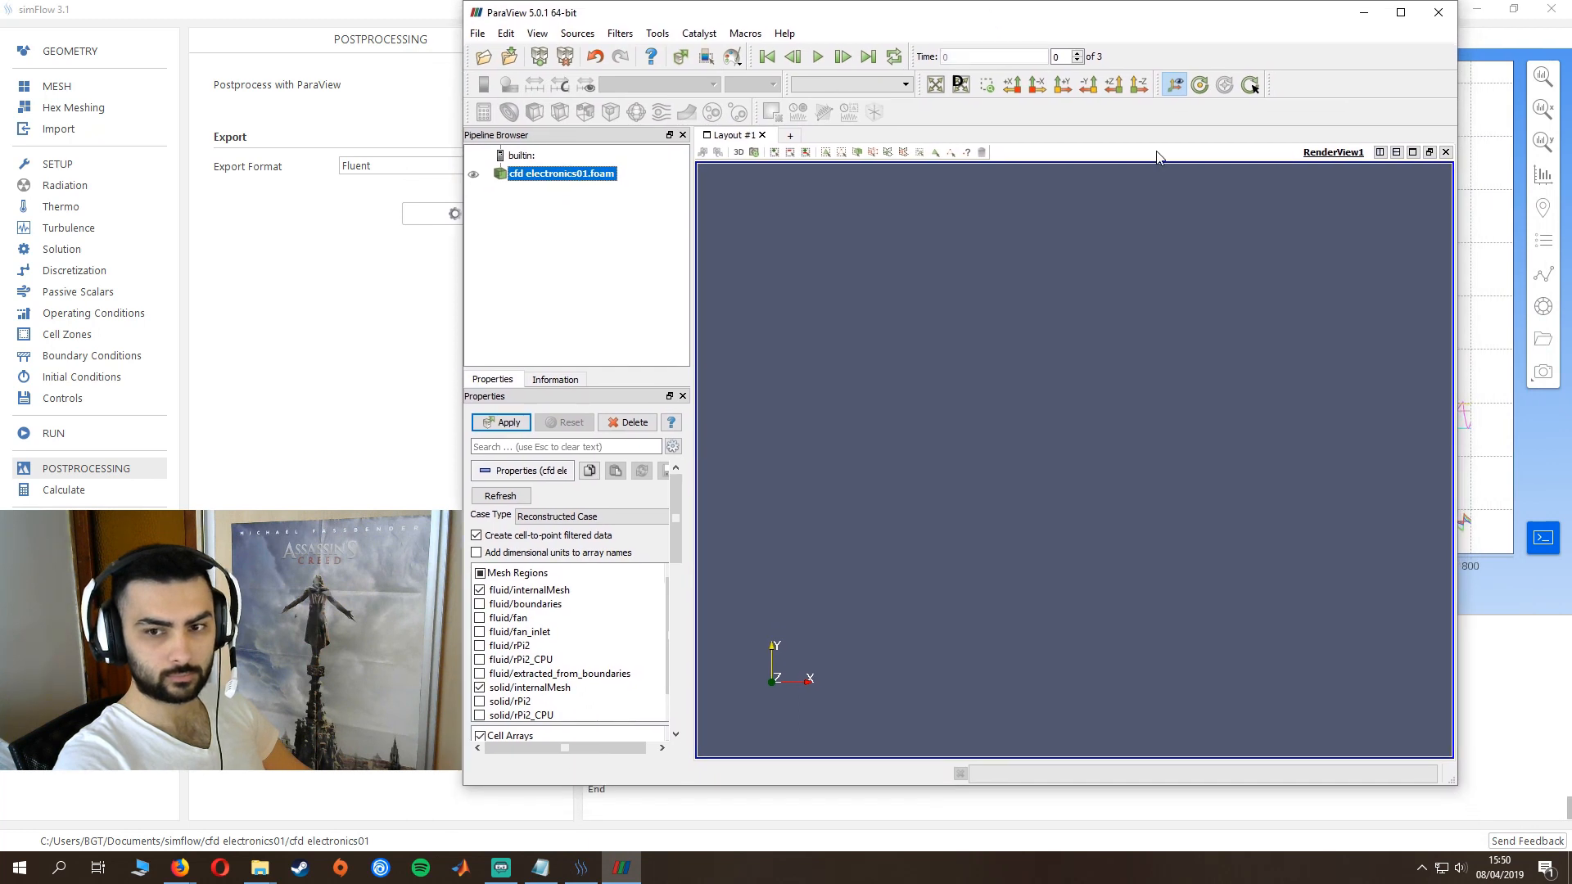
drag(1453, 787, 1563, 851)
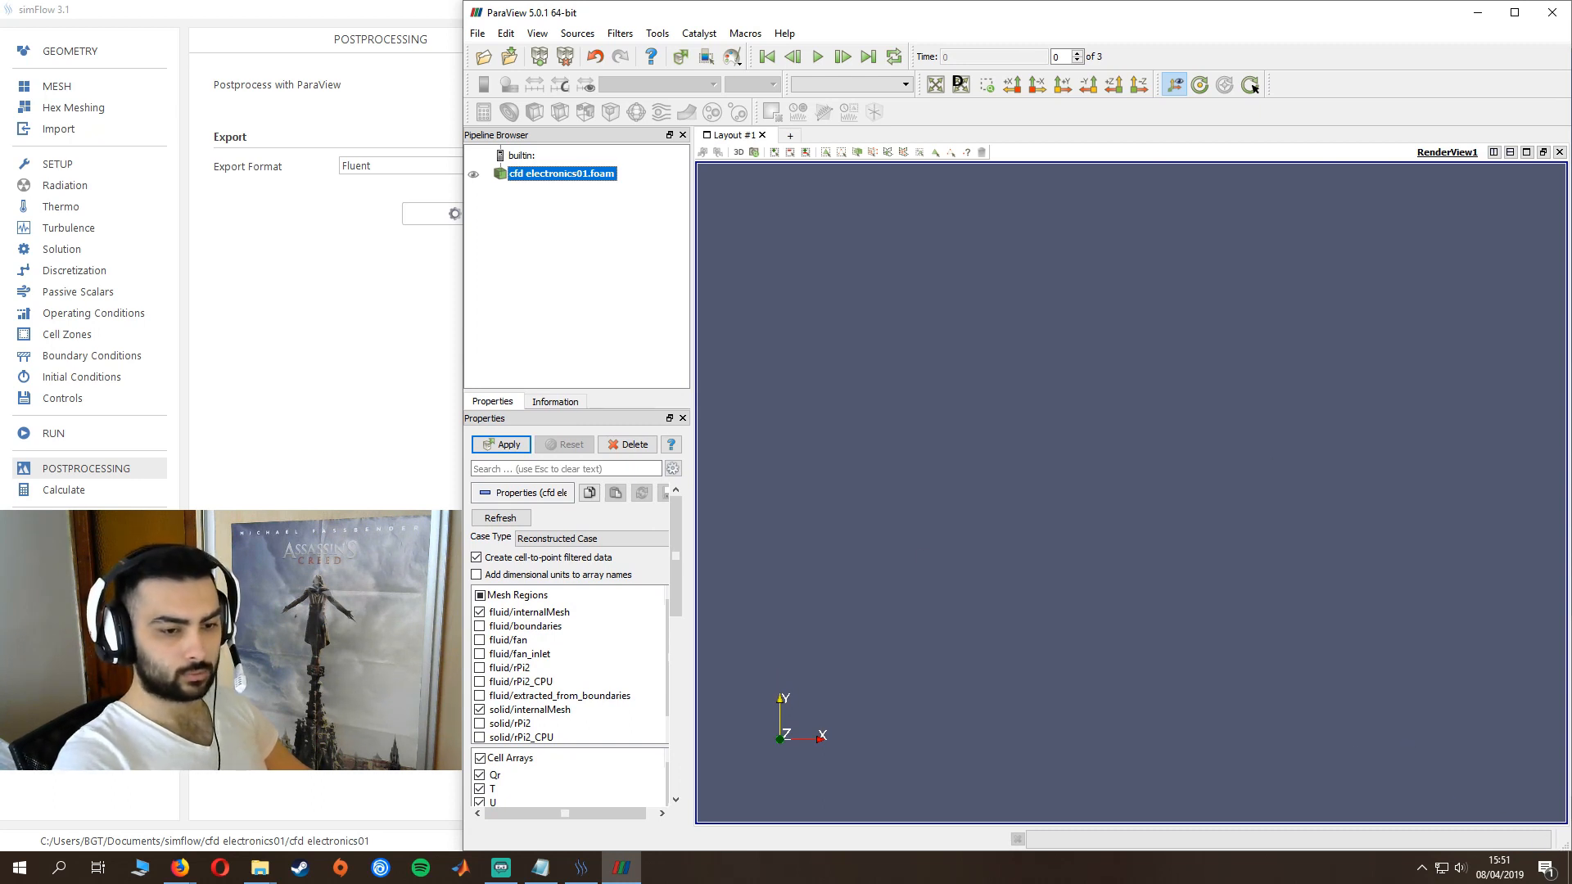
click(867, 57)
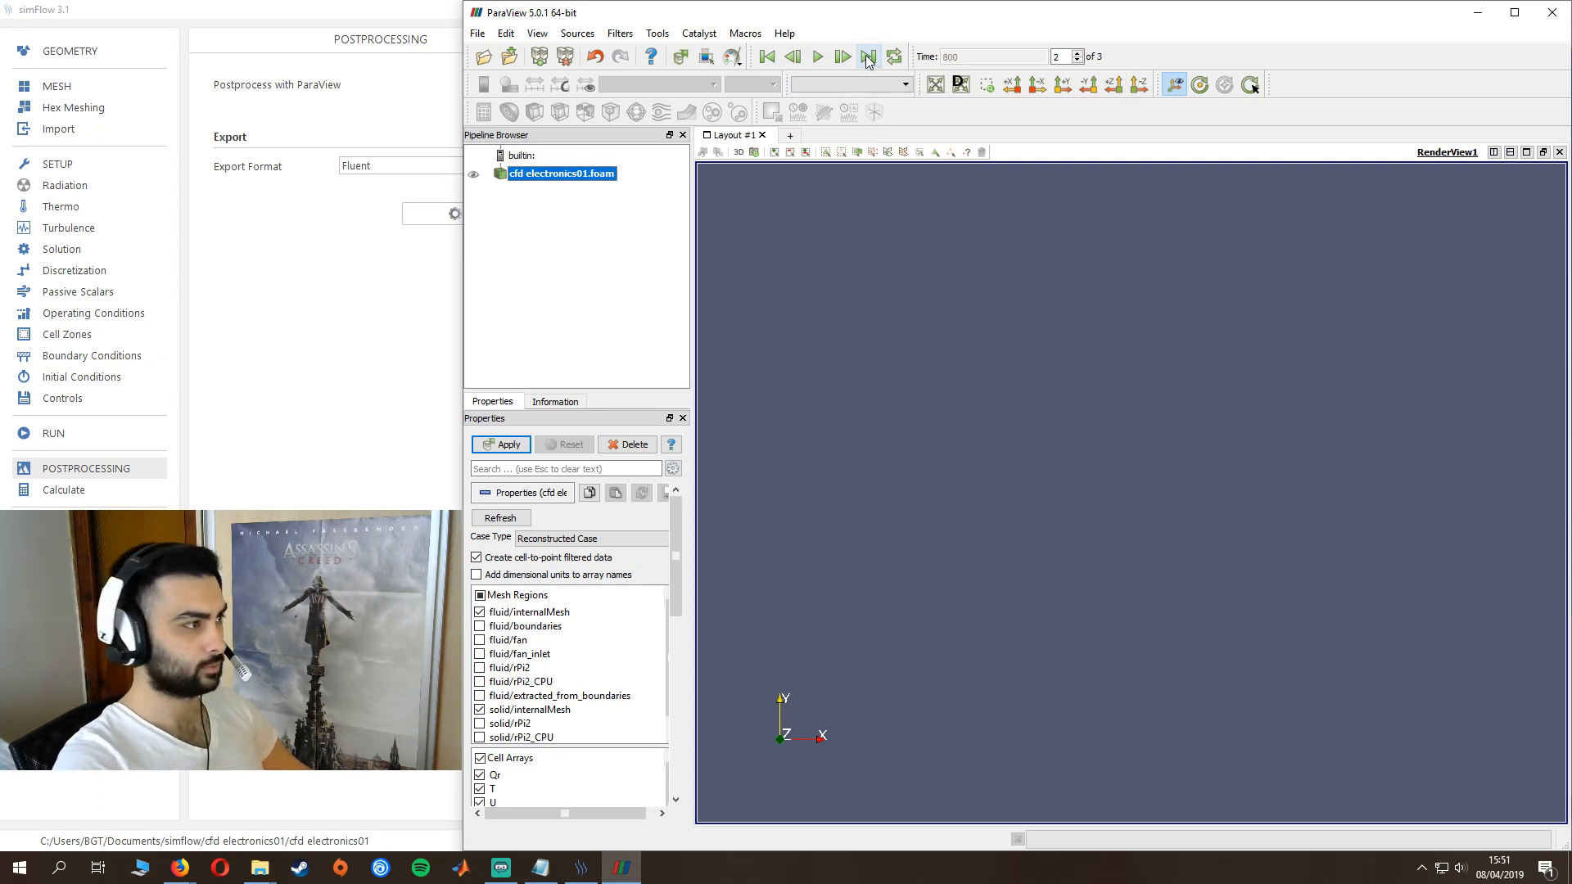
click(503, 446)
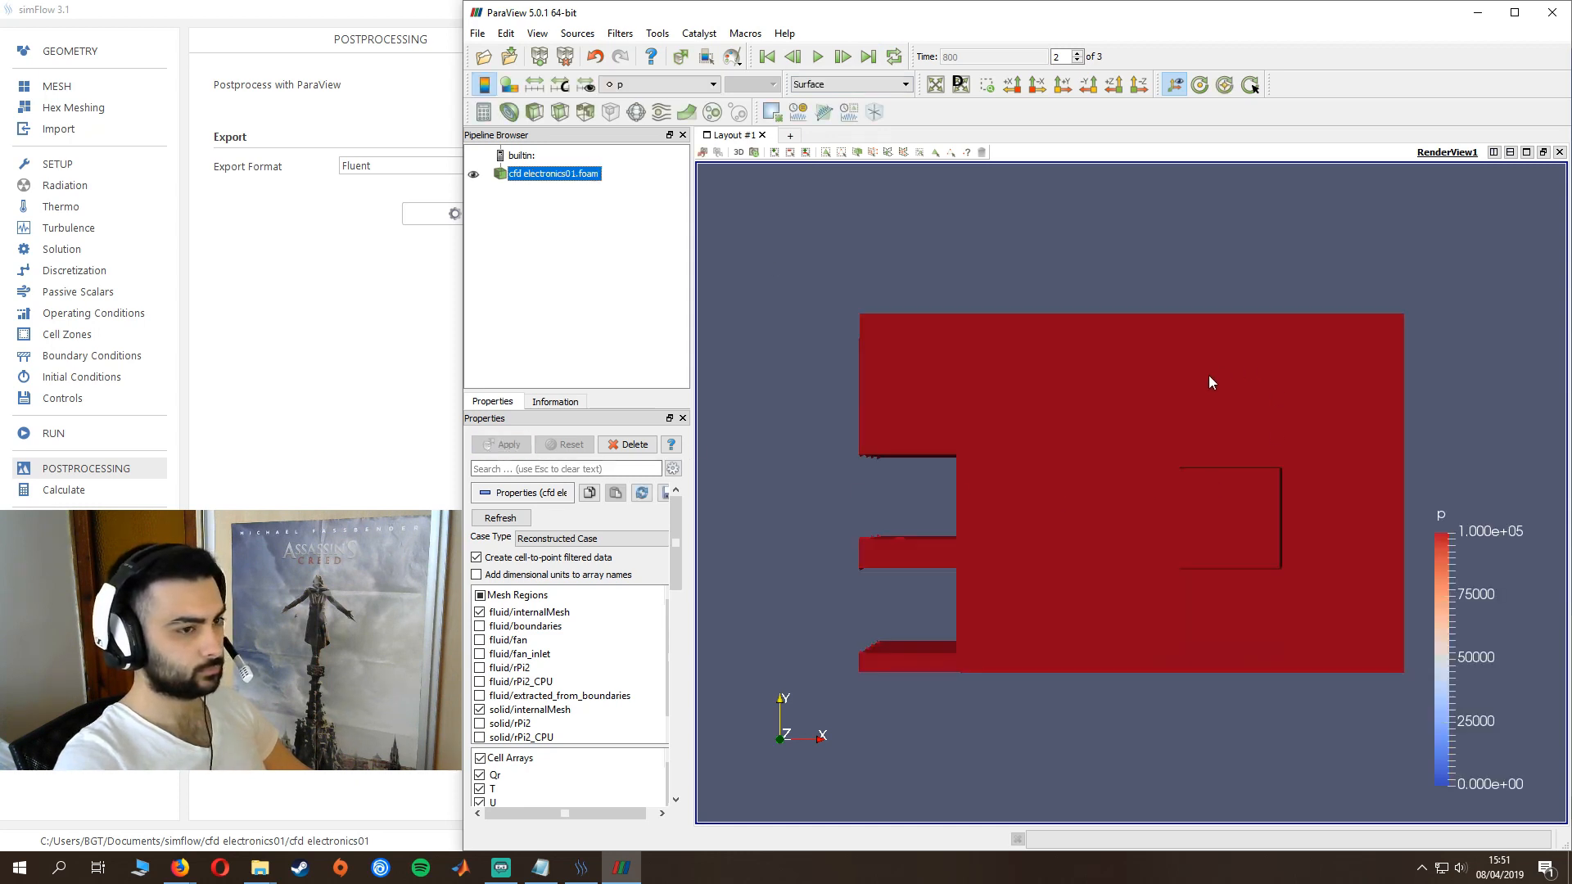
- Display all mesh regions of the time 800 results except fluid/internalMesh and fluid/boundaries
drag(1210, 382, 830, 459)
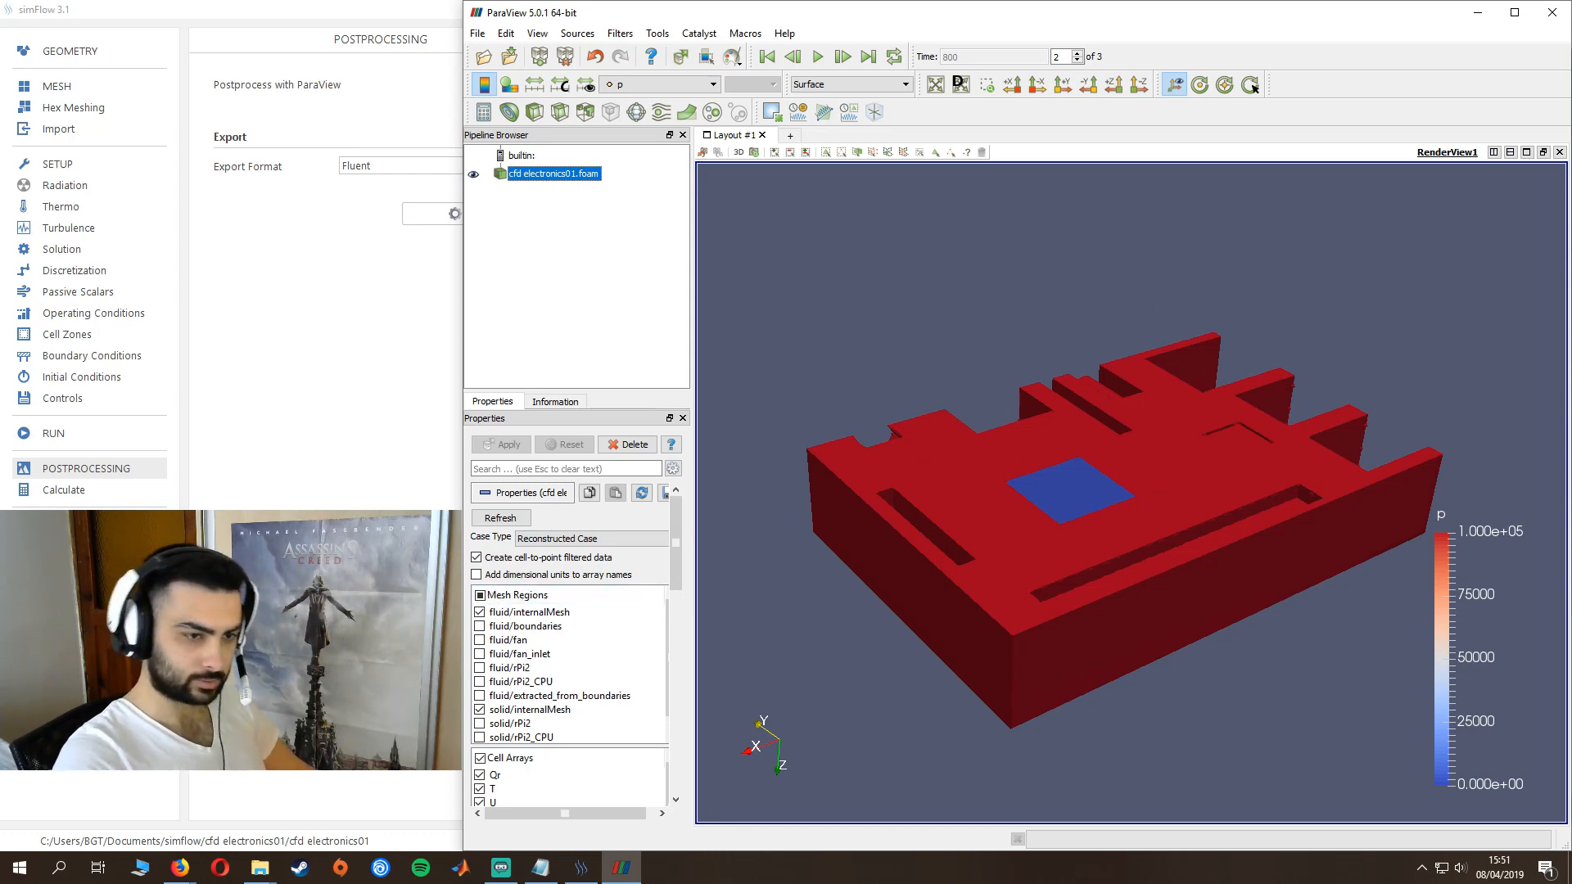
click(480, 595)
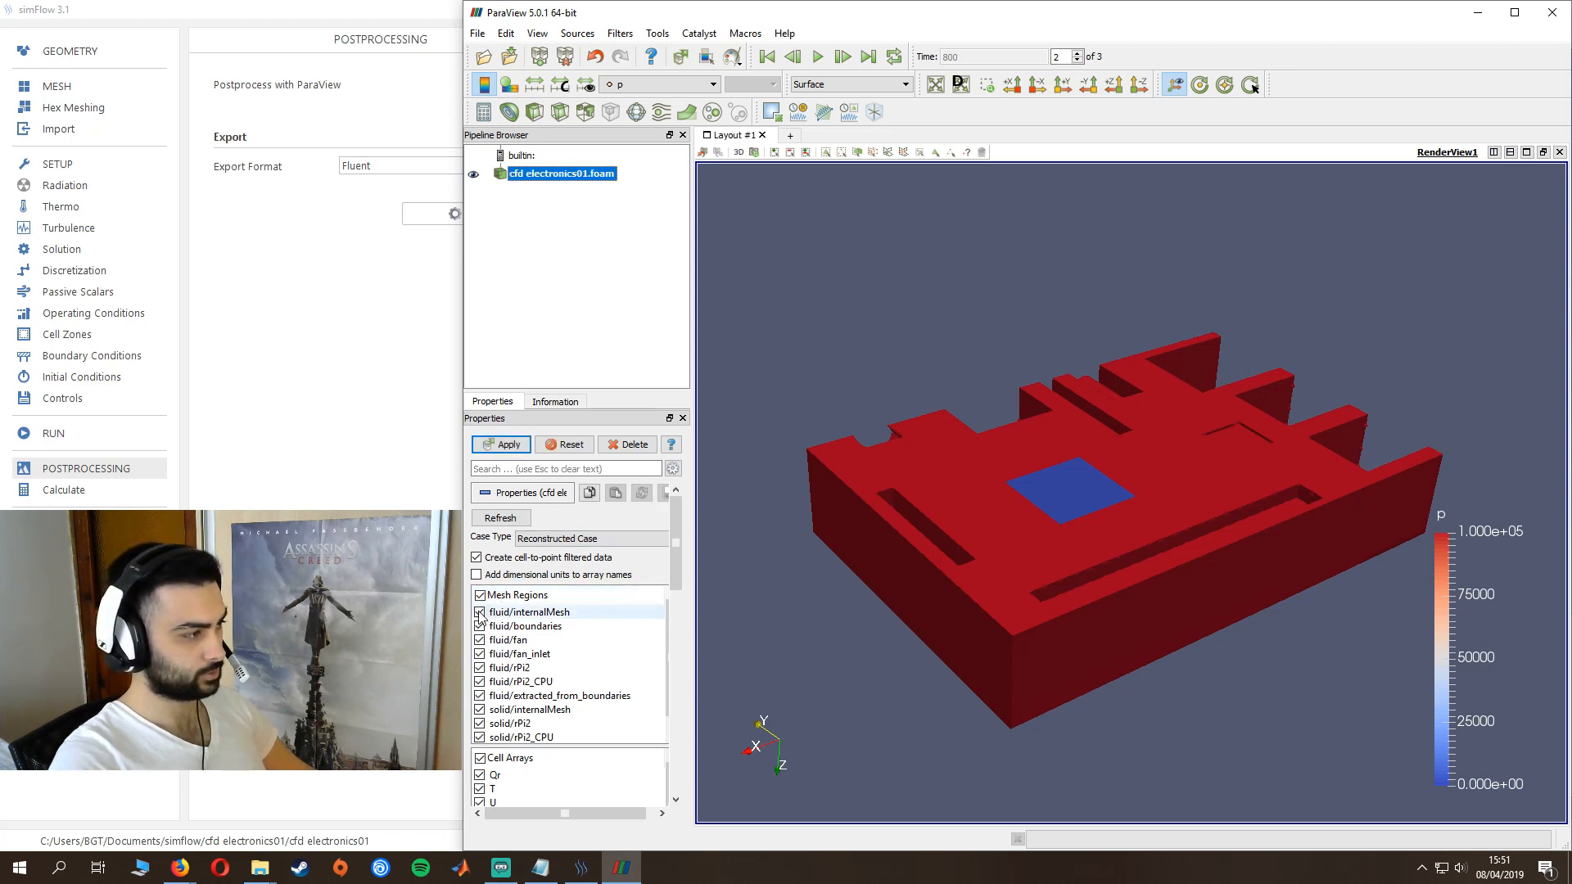
click(481, 613)
click(481, 627)
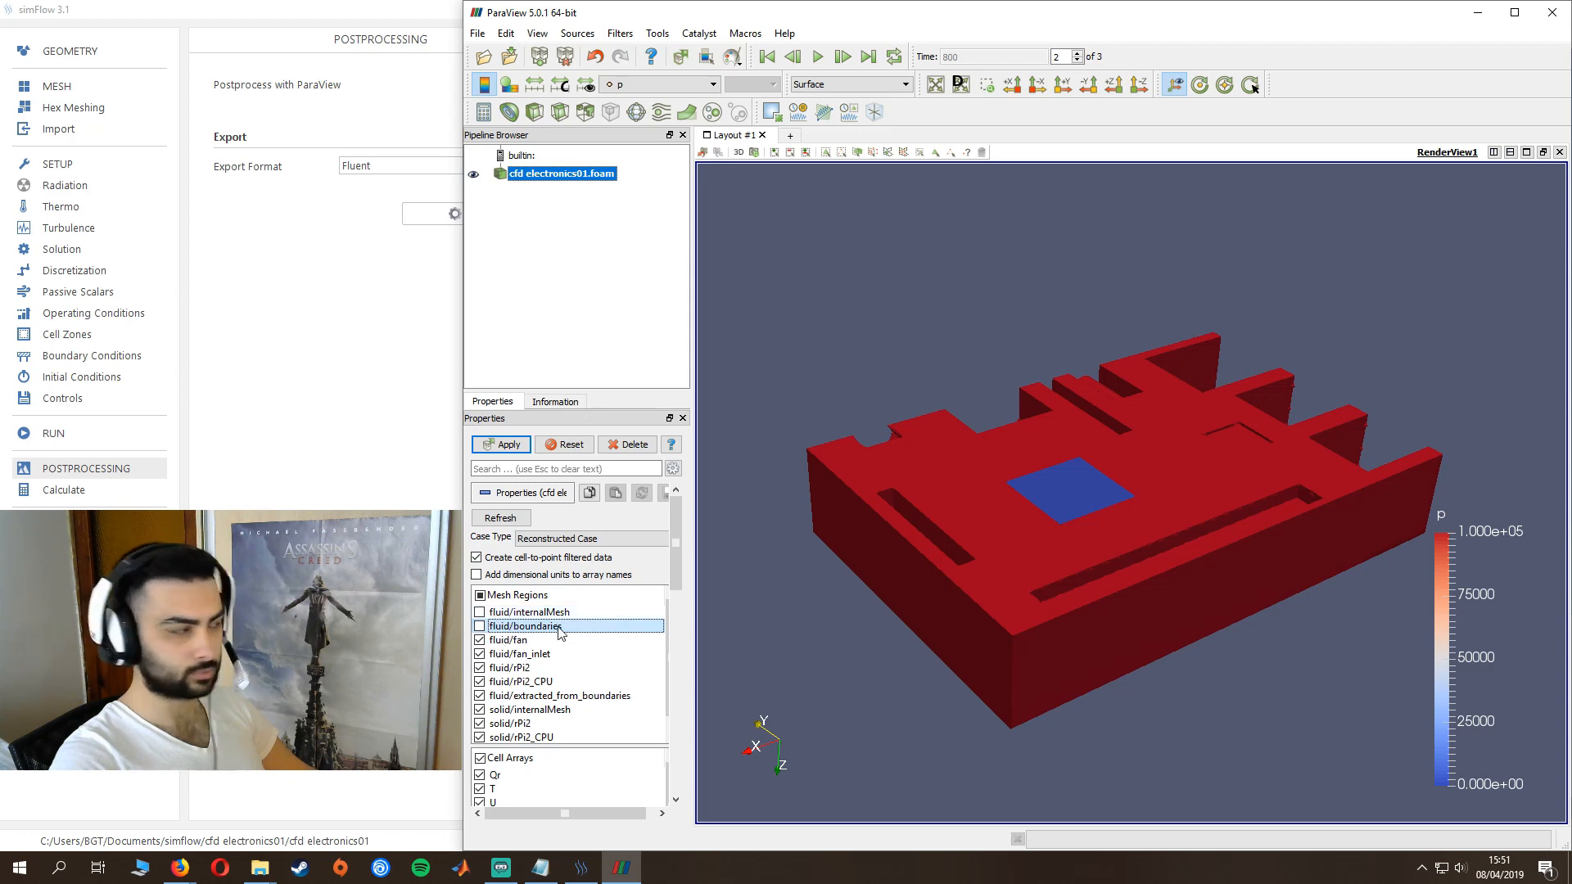
click(512, 446)
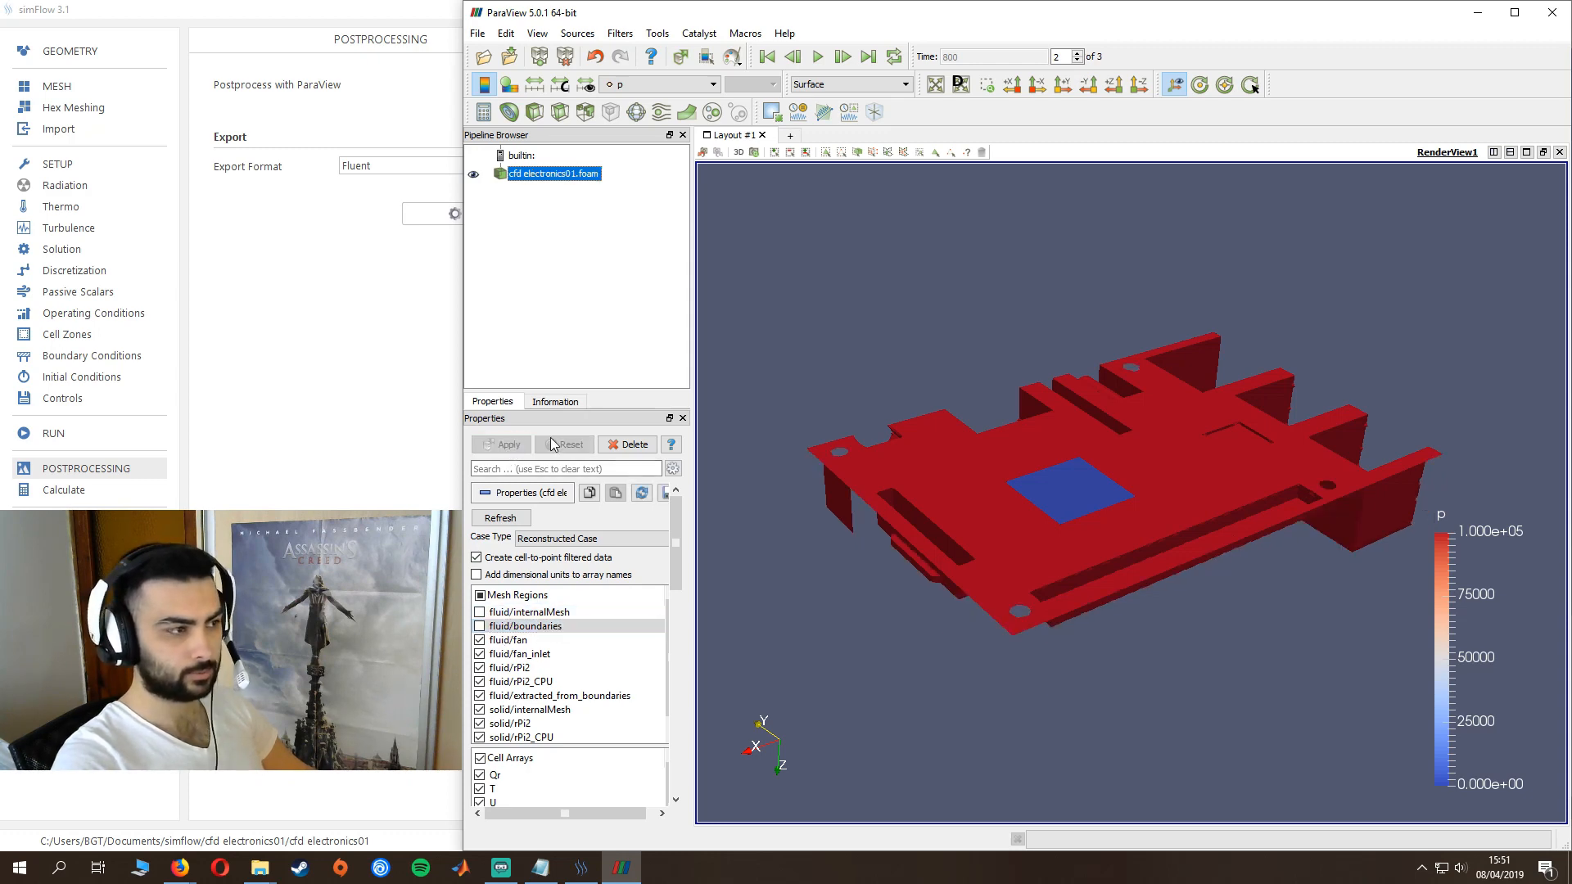
- Color the board surfaces by the point temperature field T and examine the heat distribution around the CPU
drag(1065, 516, 1261, 583)
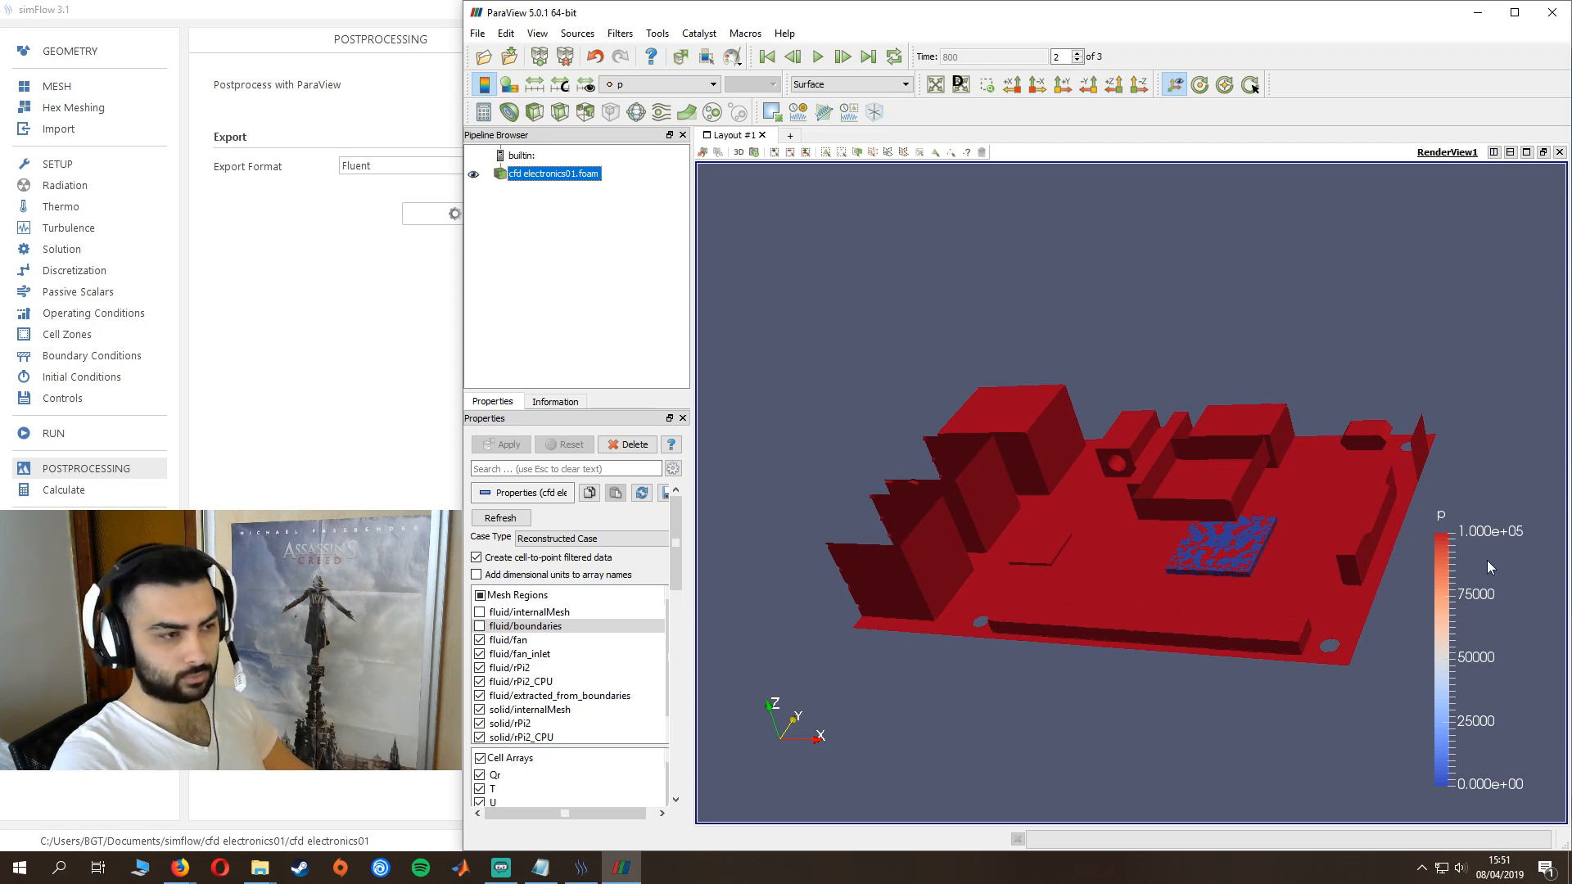
scroll(1205, 549, up, 3)
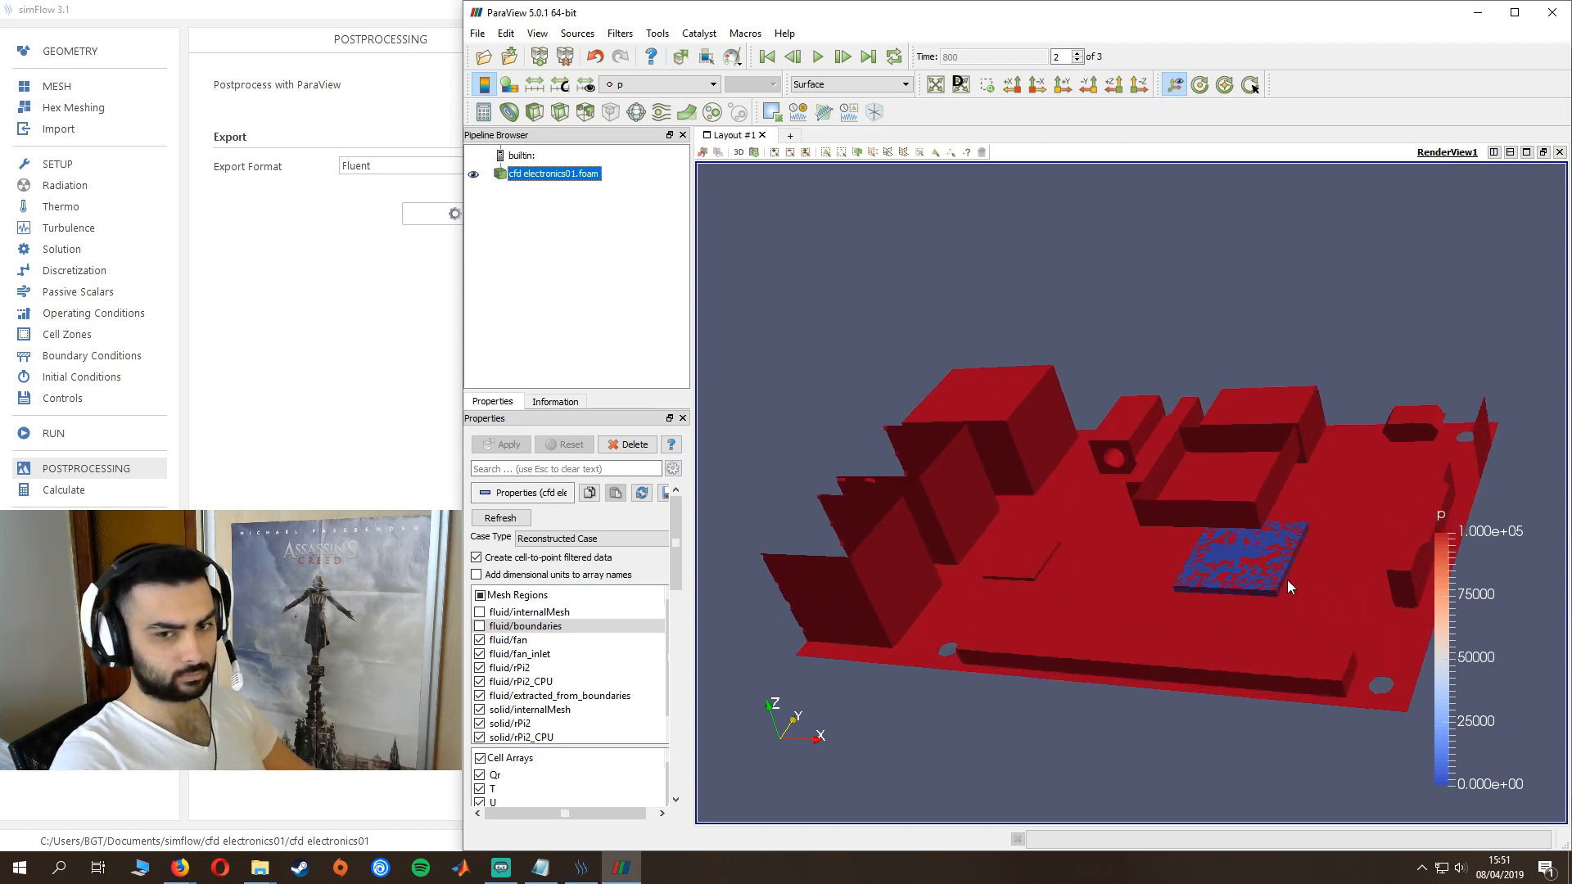
scroll(1288, 578, down, 2)
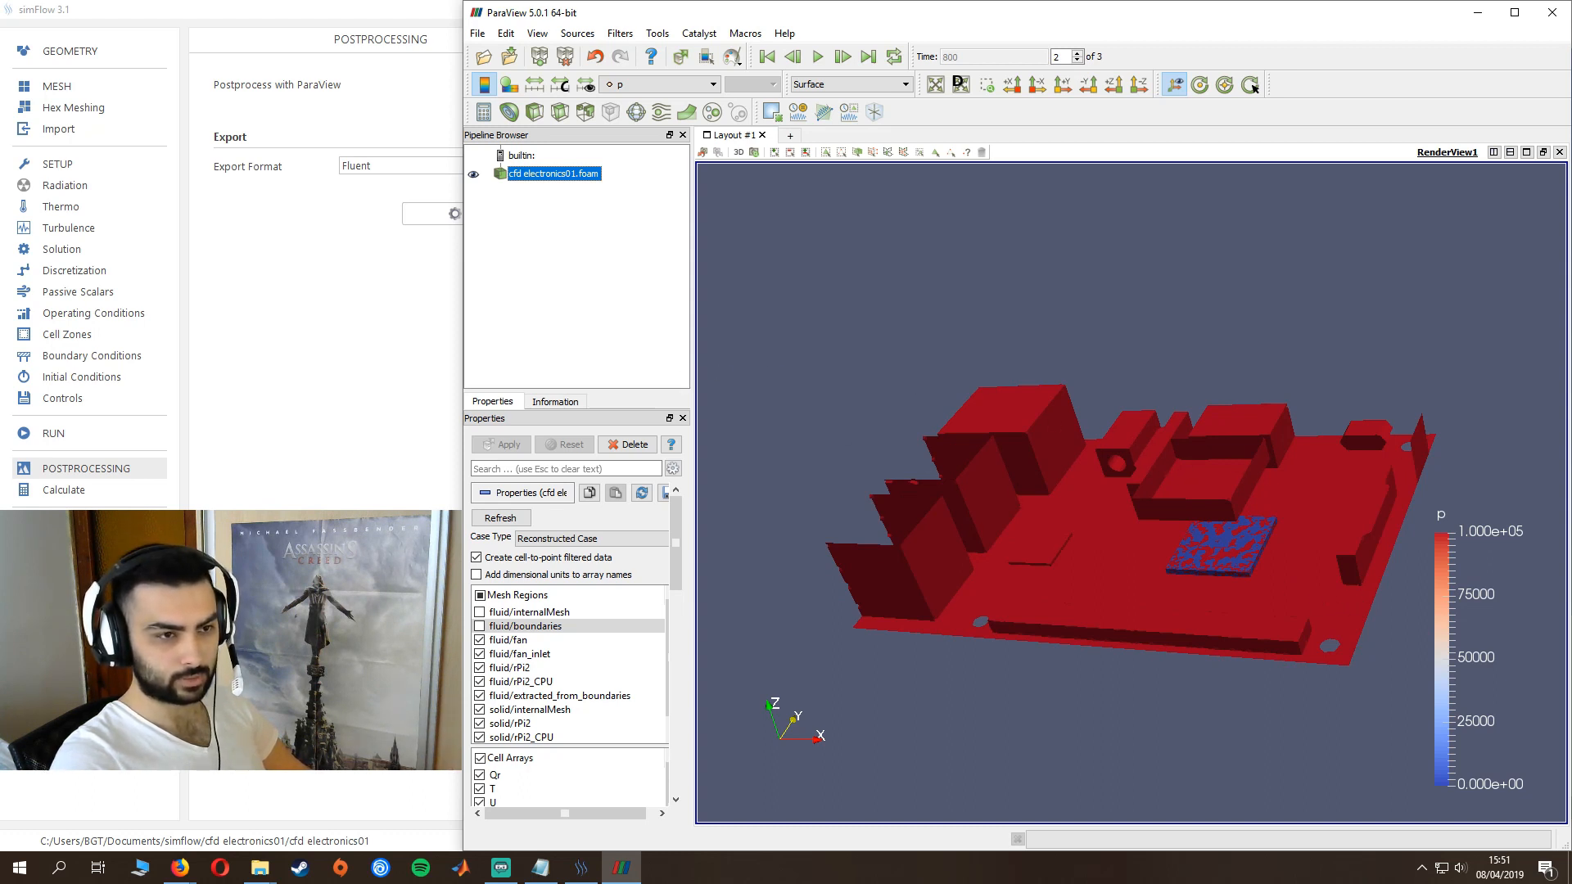
click(637, 87)
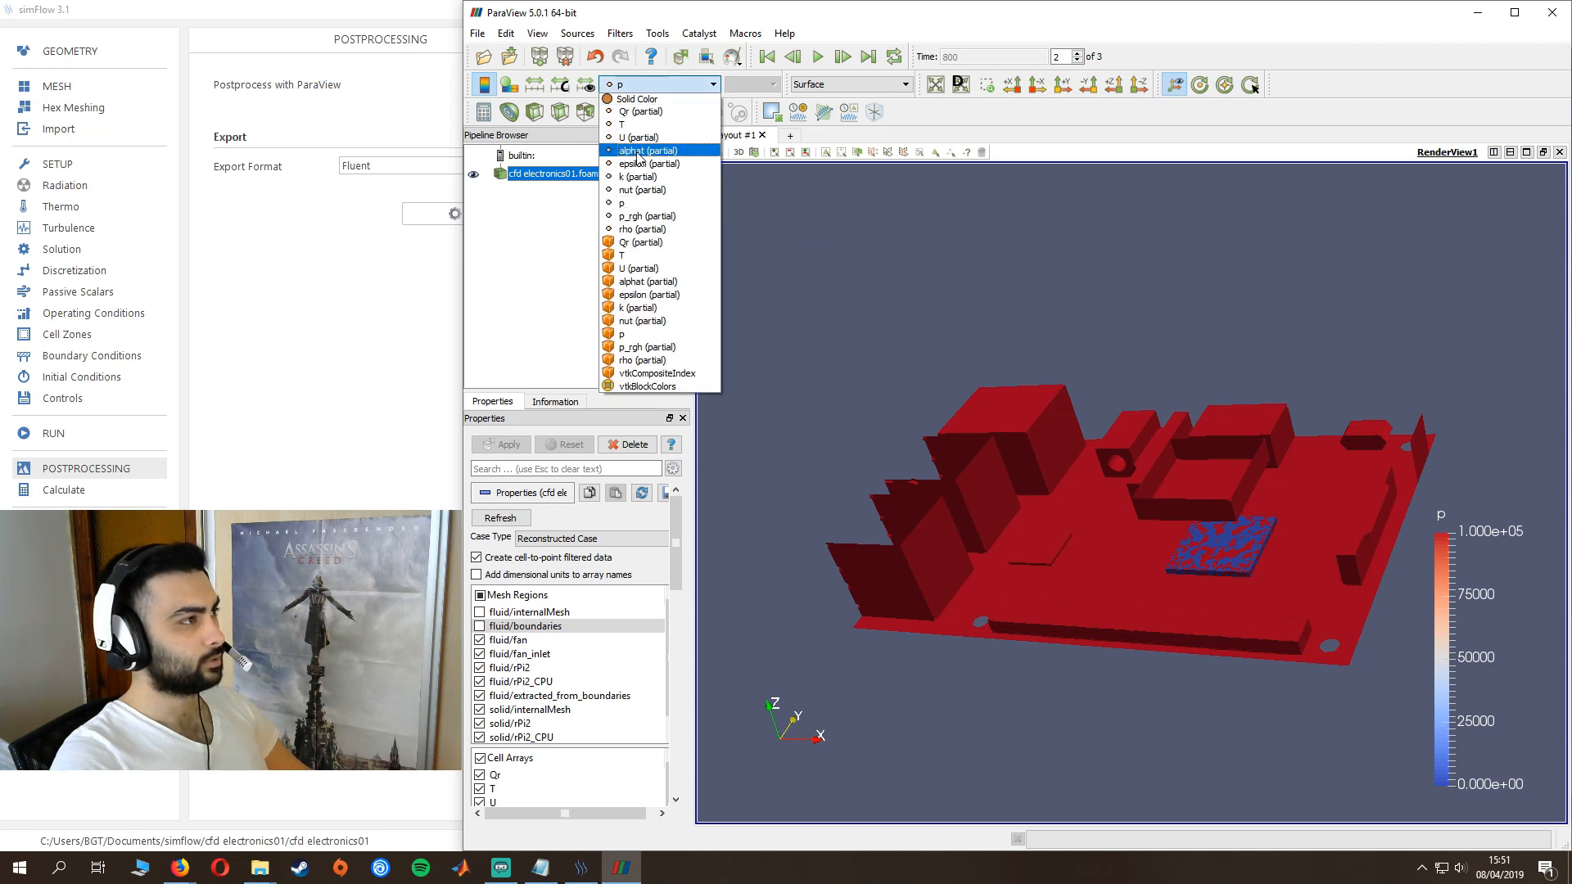
click(643, 125)
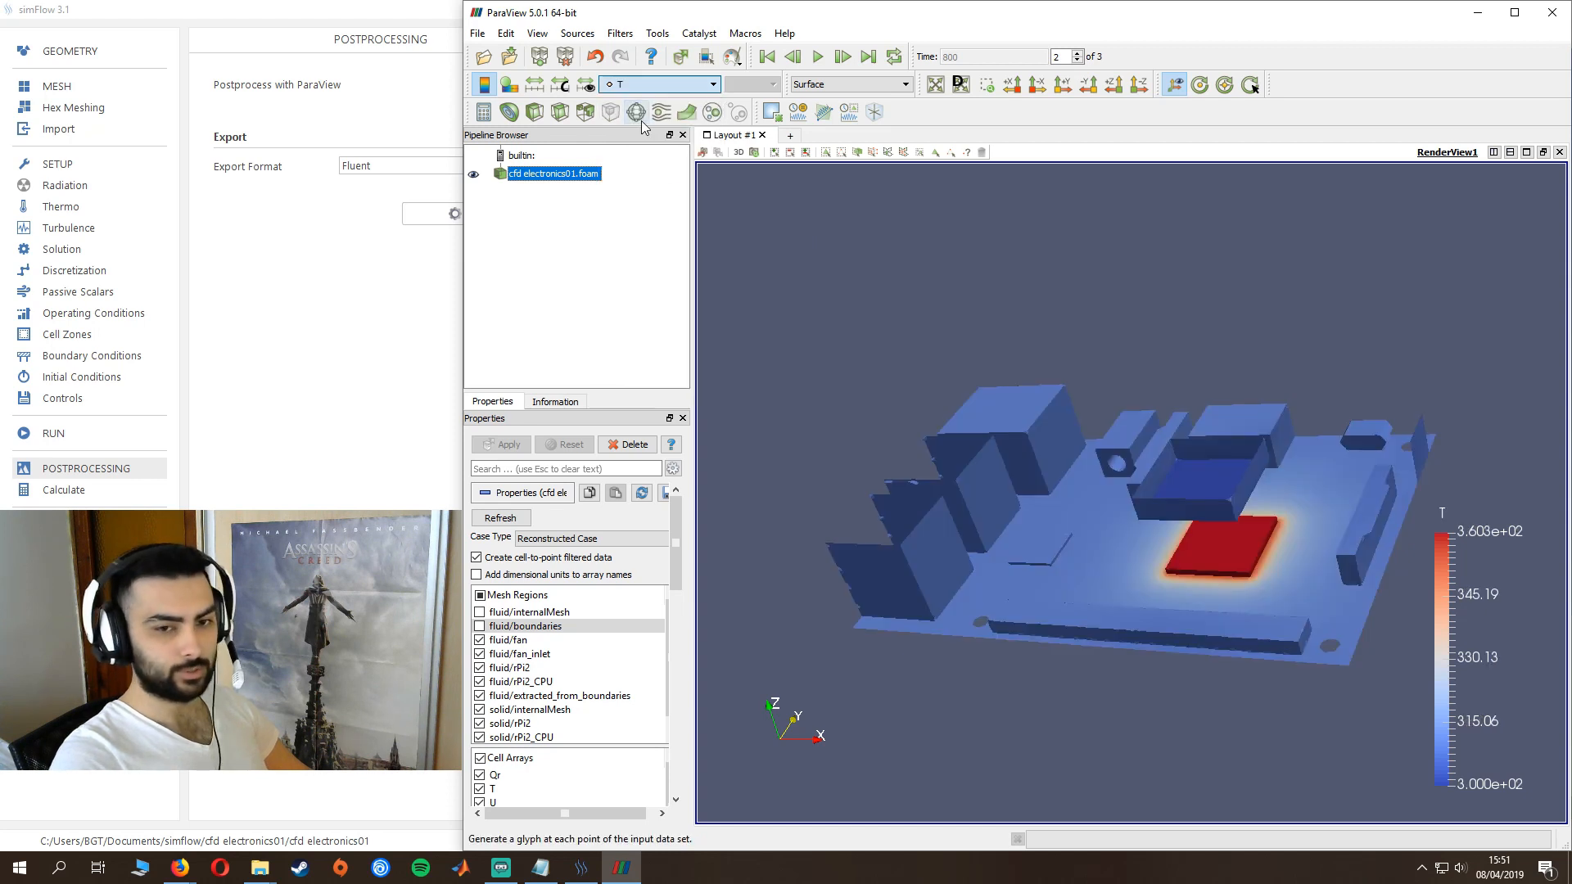
mouse_move(1391, 501)
mouse_down()
mouse_move(1373, 517)
mouse_move(1372, 501)
mouse_up()
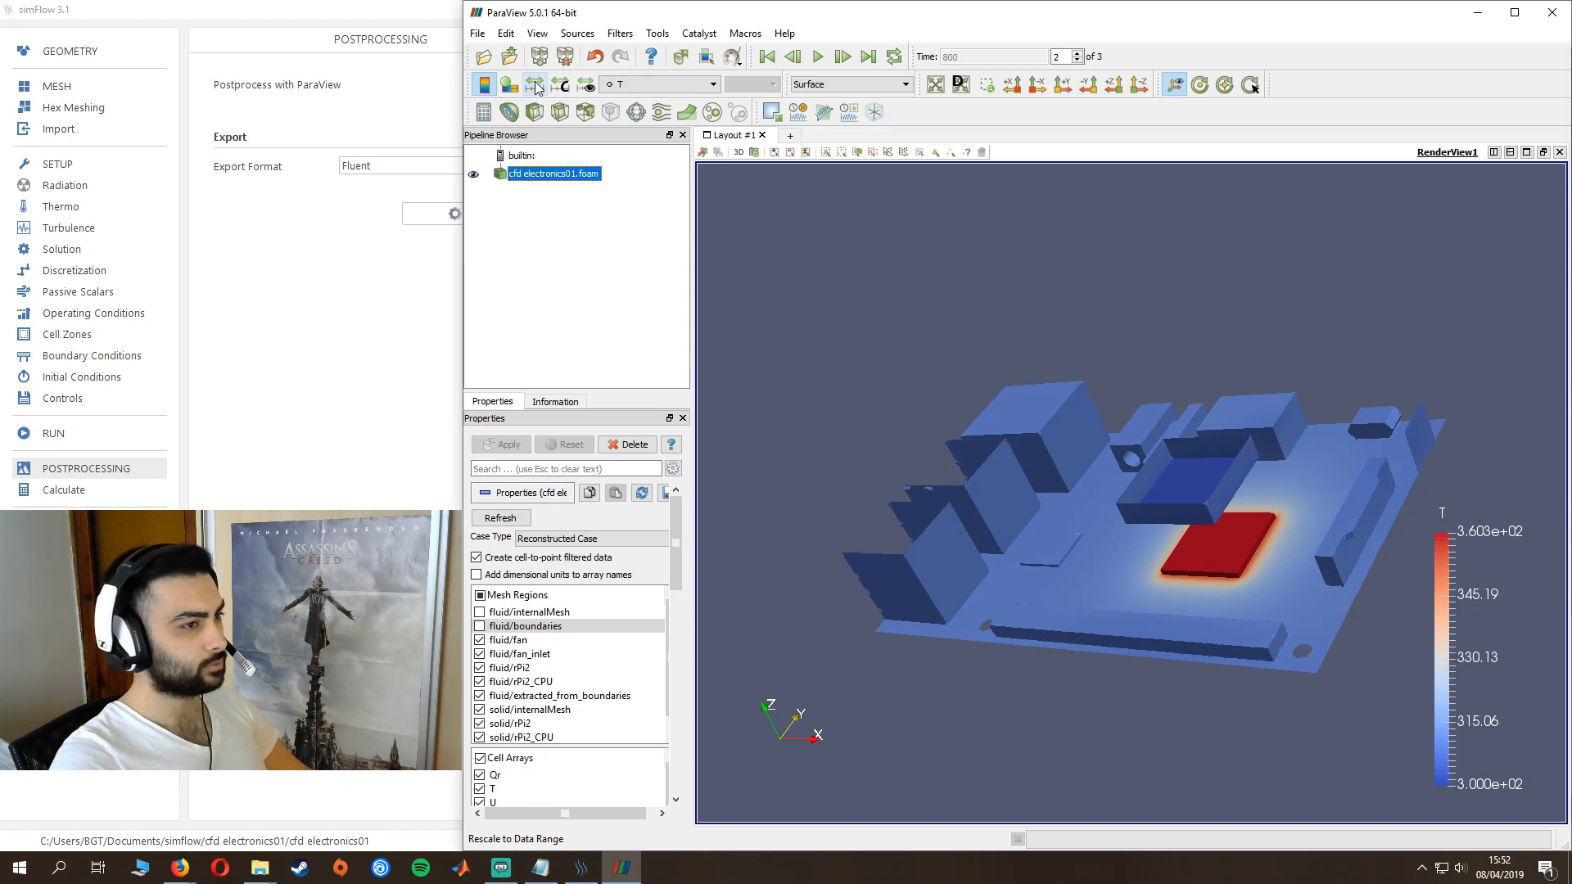
drag(1199, 329, 1334, 453)
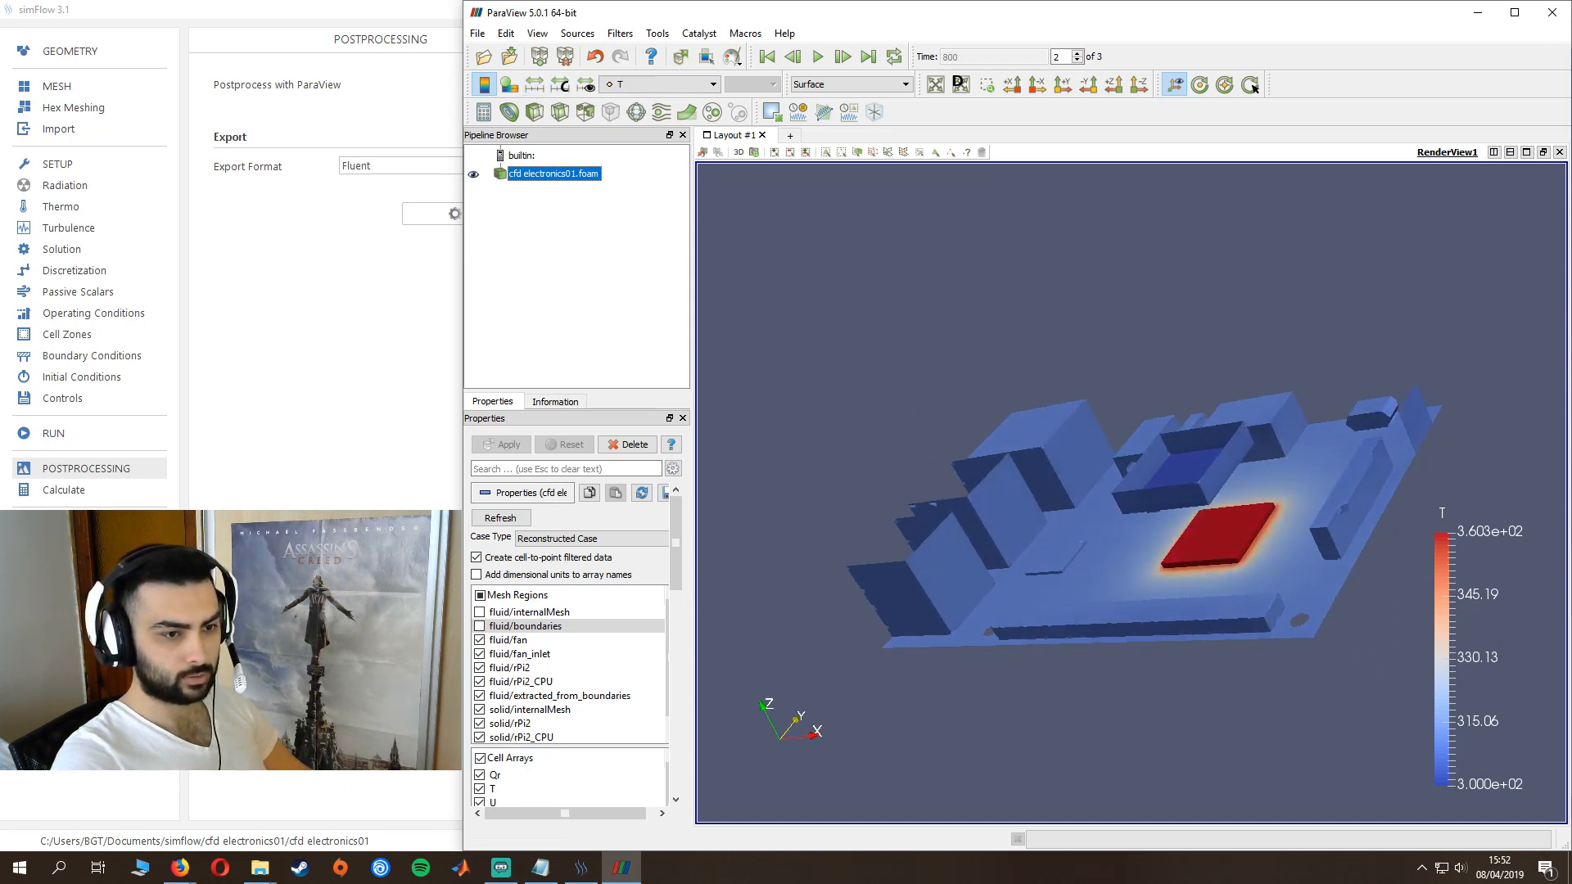
drag(1391, 342, 1277, 385)
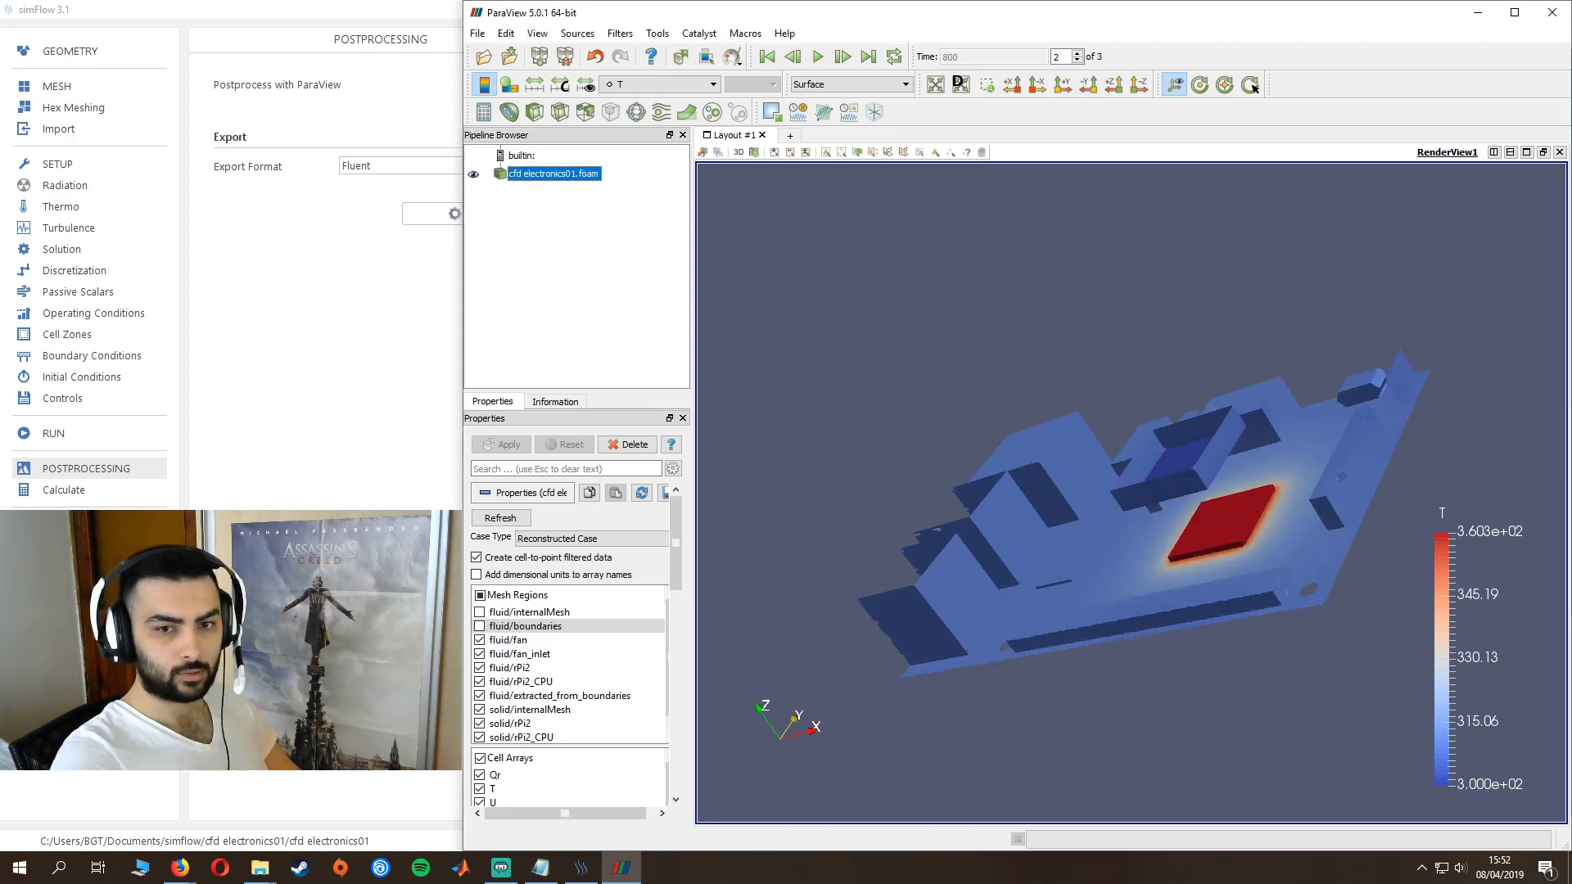
- Close ParaView and enable radiation for the case in simFlow
click(1551, 12)
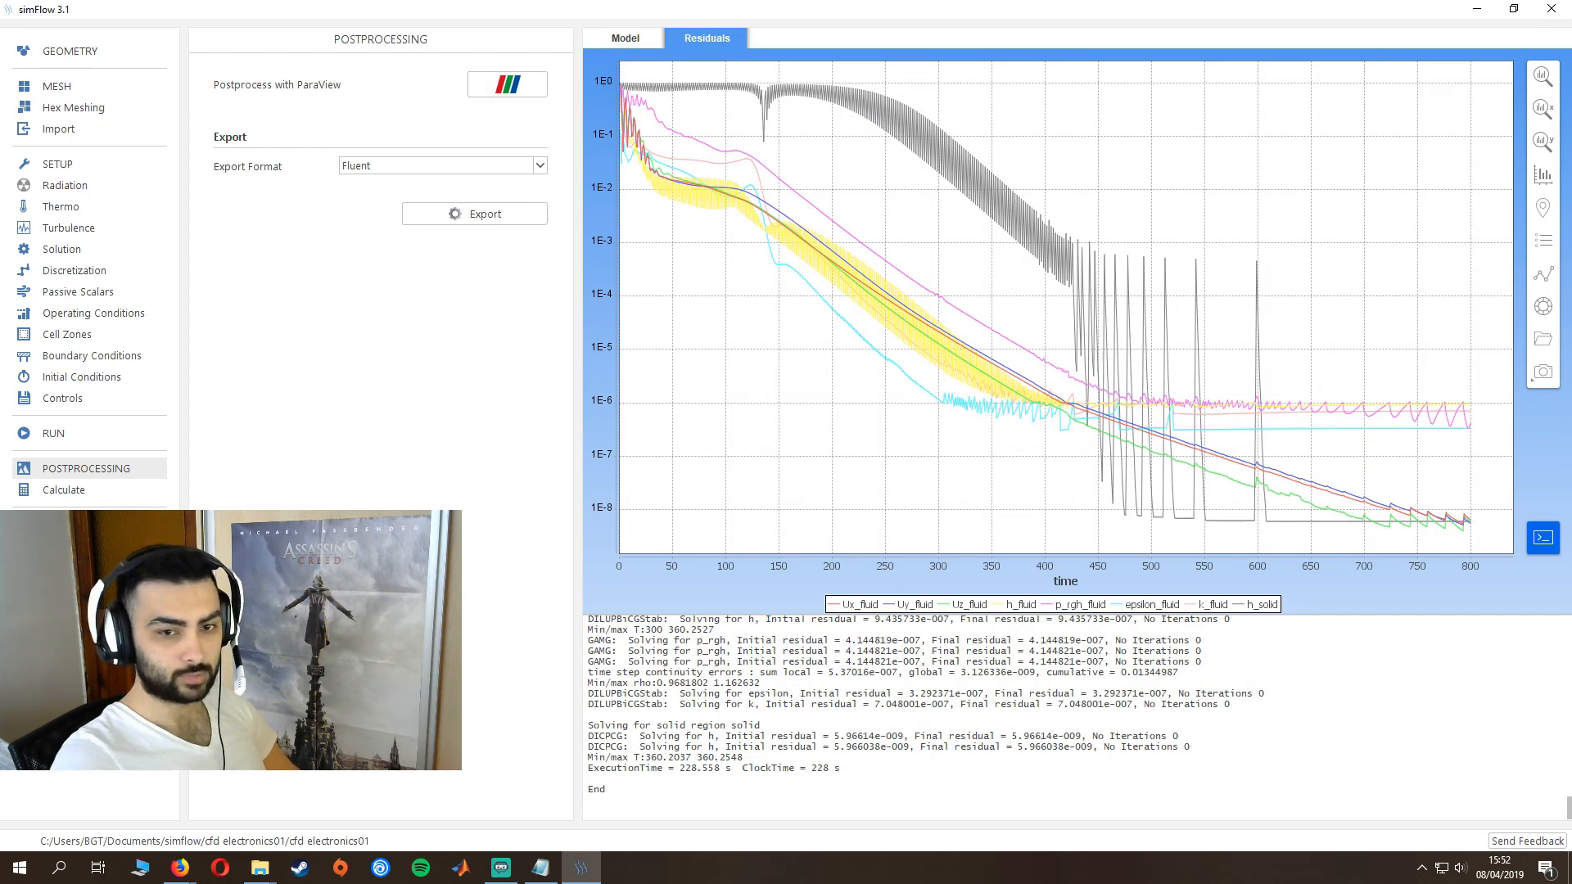
click(64, 186)
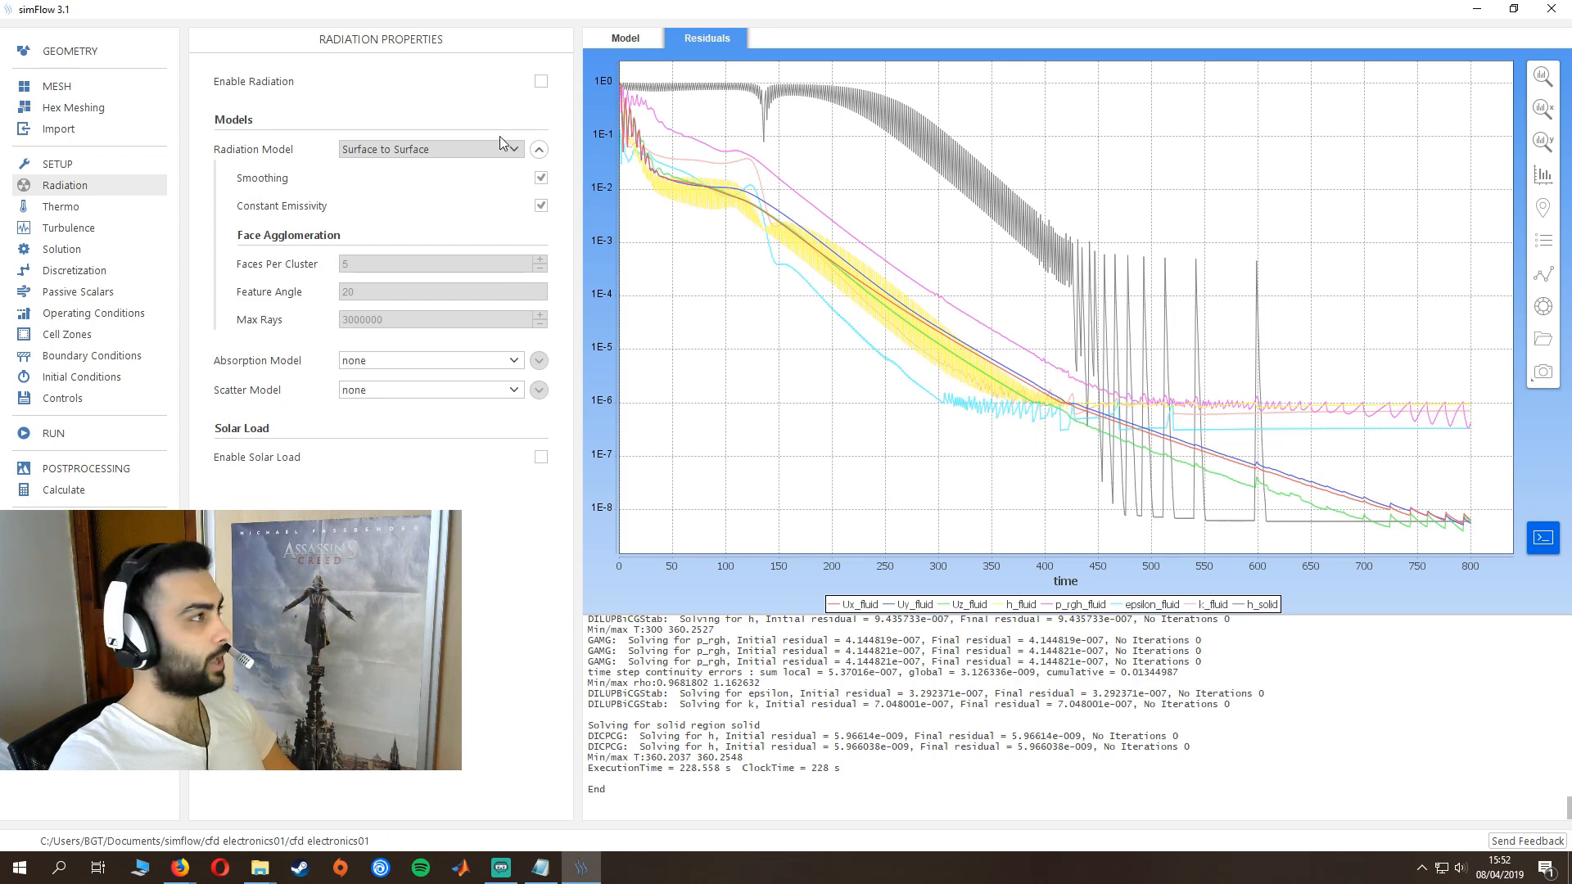
click(540, 82)
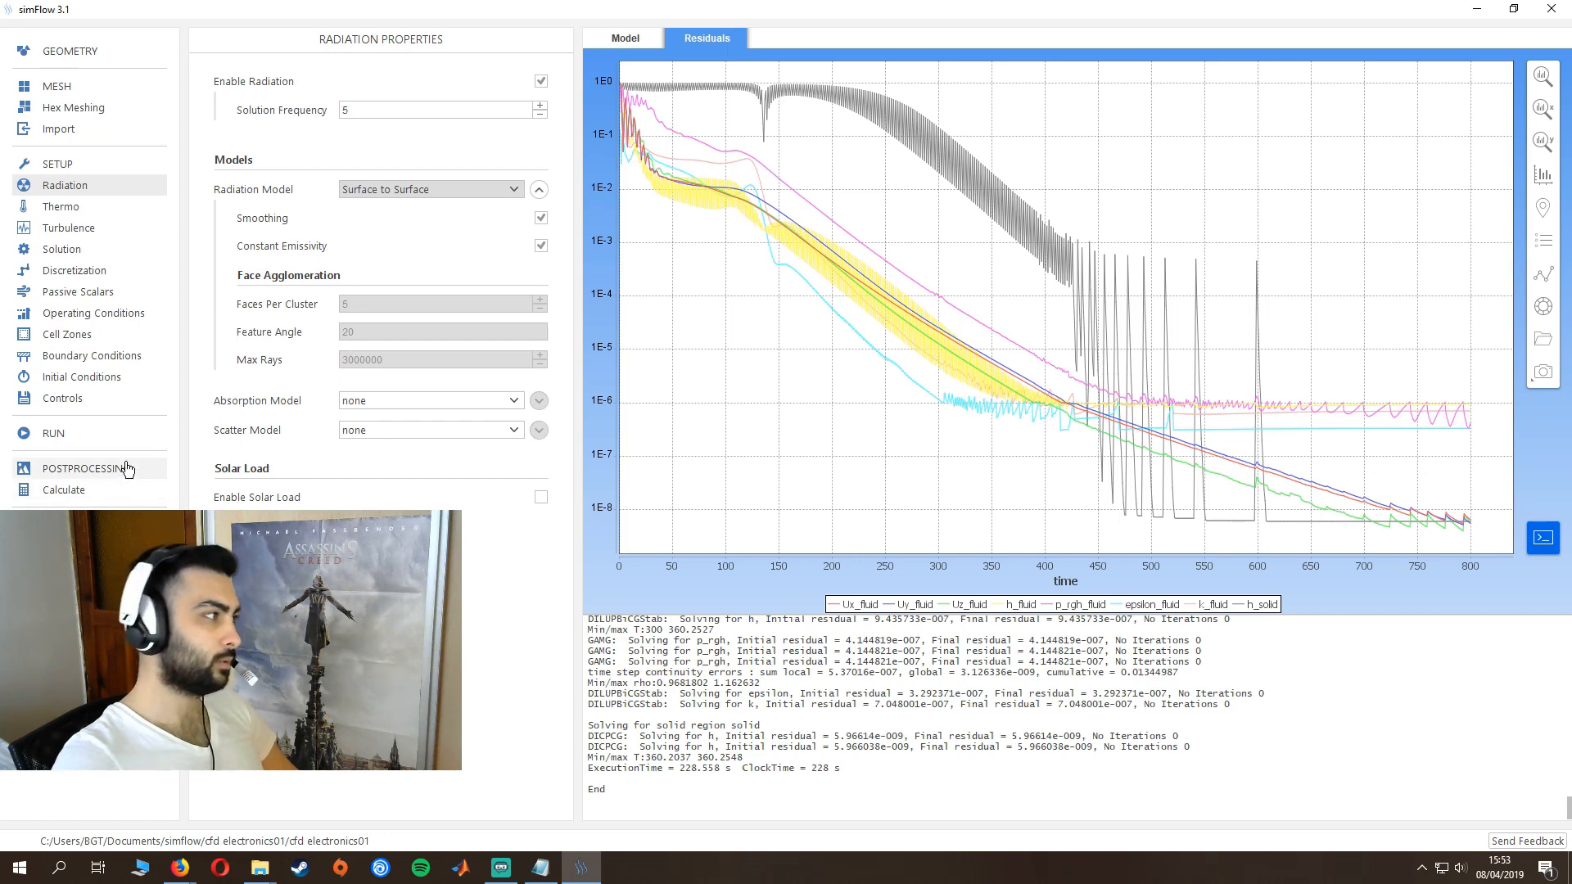
- Set the simulation end time to 2000
click(119, 438)
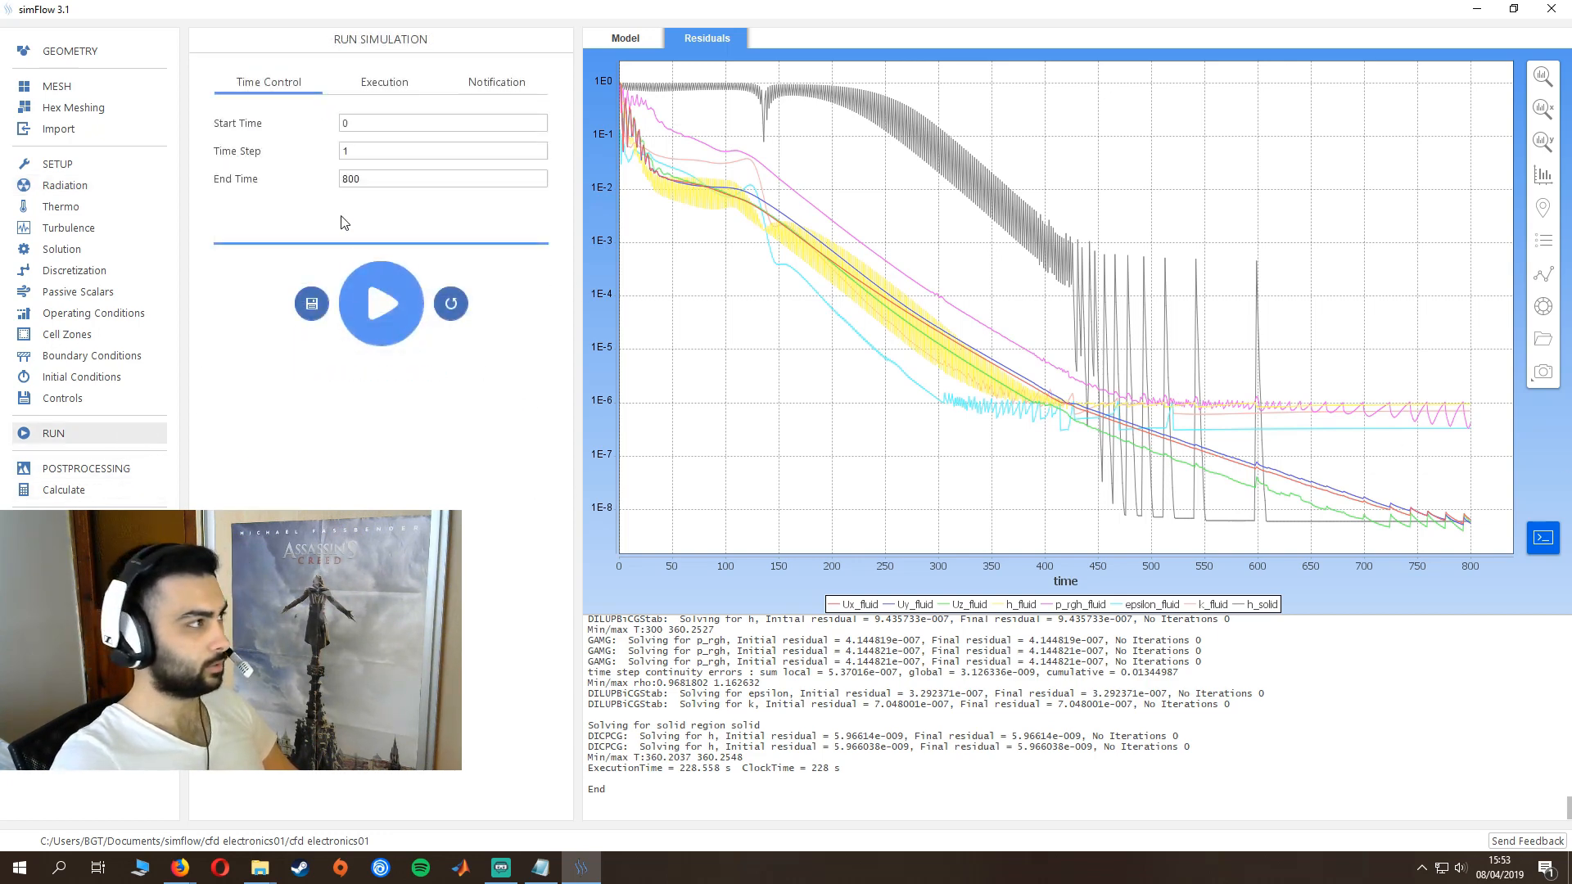
double_click(350, 178)
text(2000)
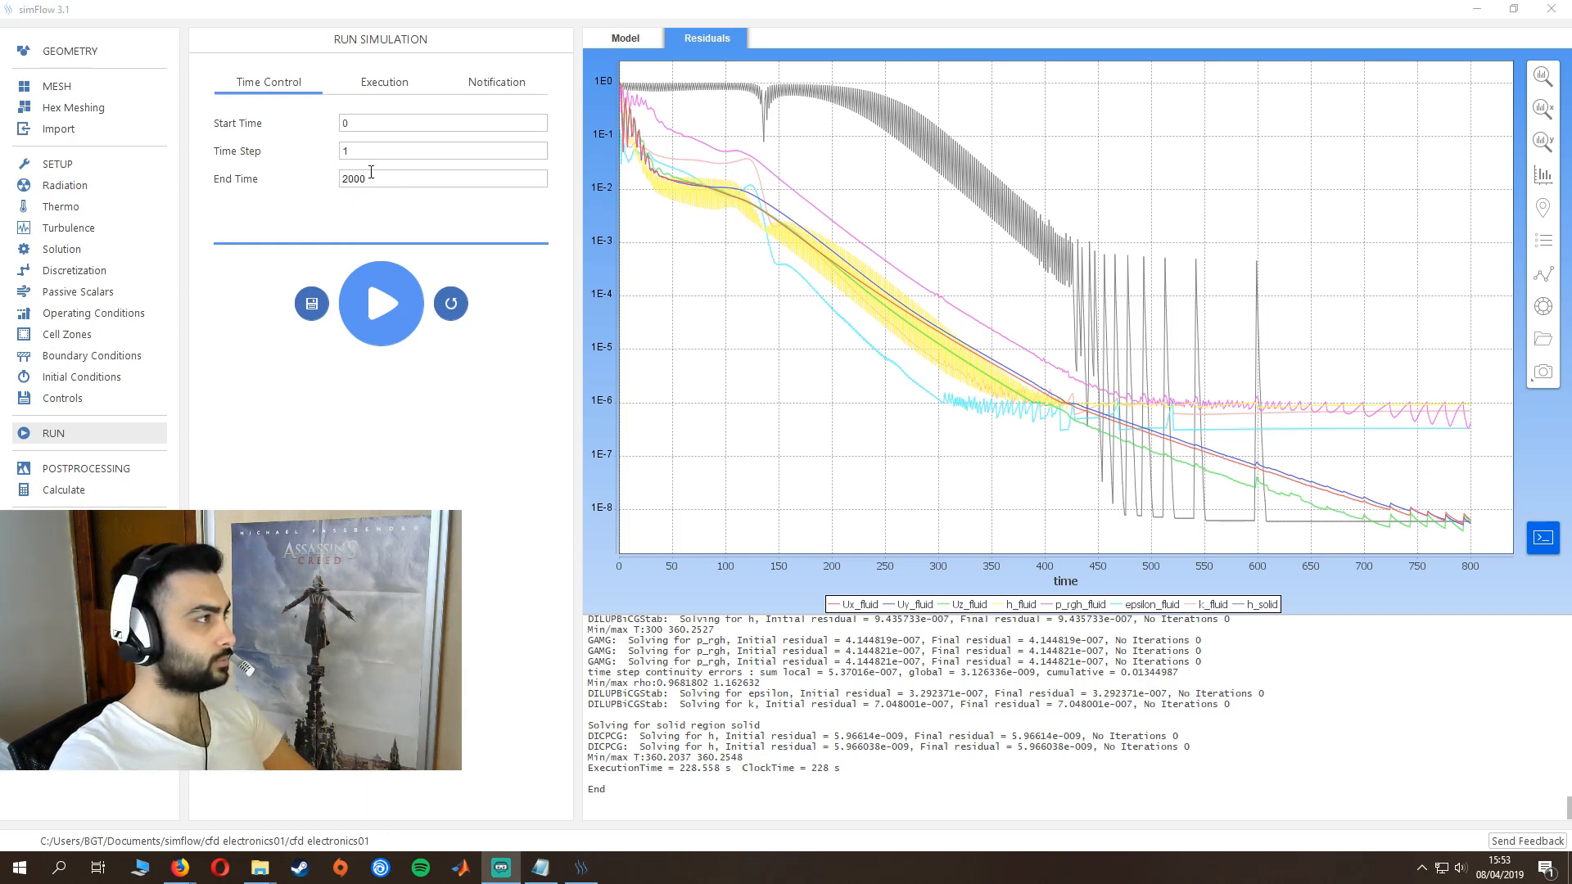
click(320, 215)
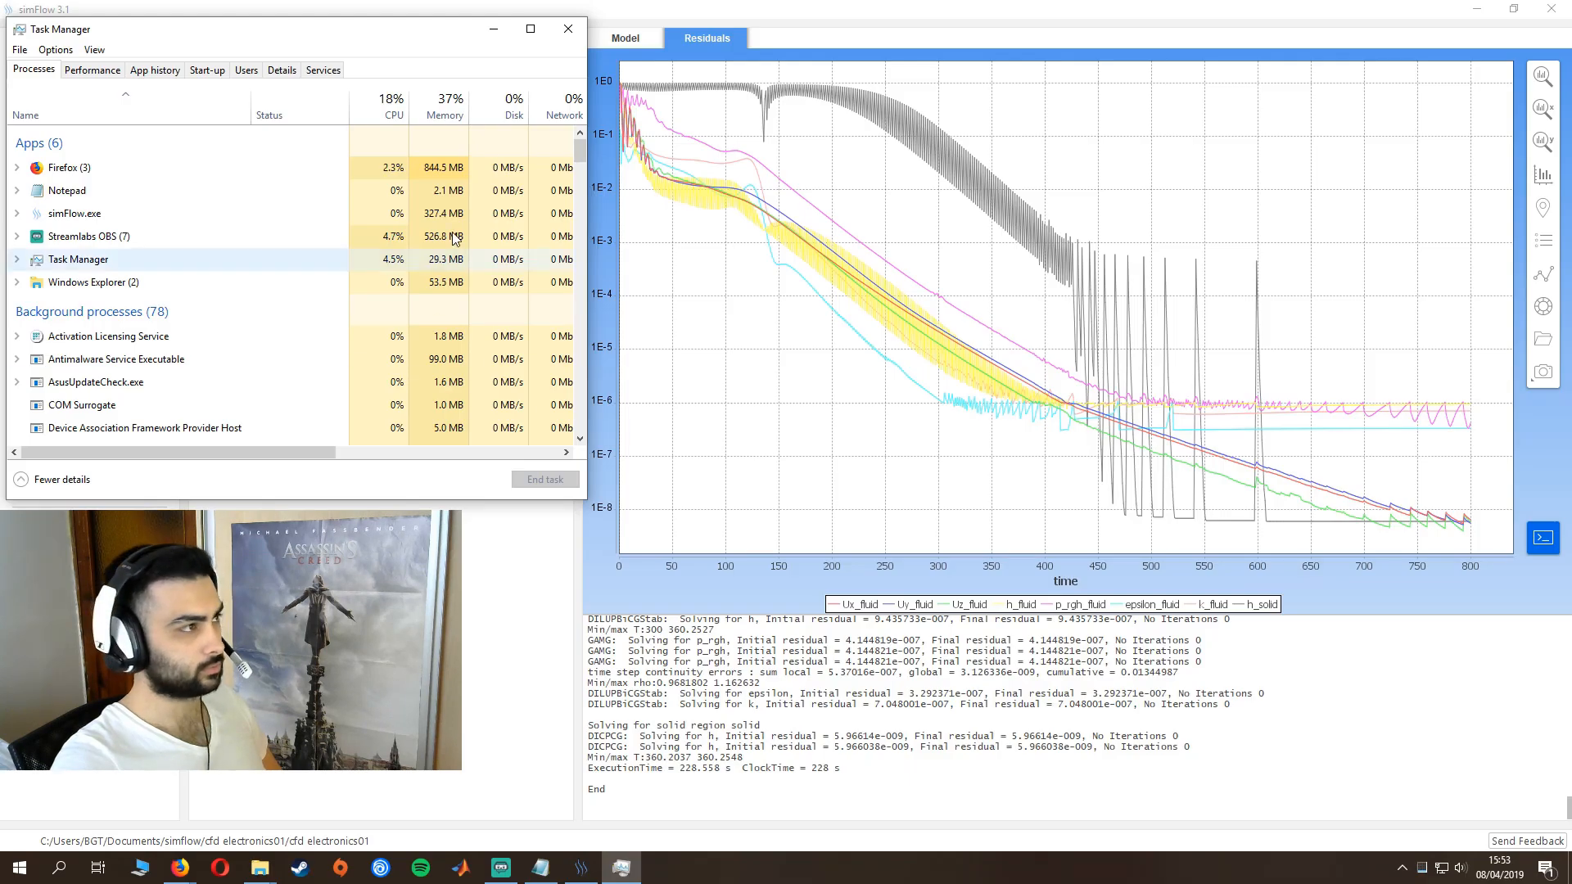
- Check the CPU performance graph in Task Manager and reposition its window
click(96, 70)
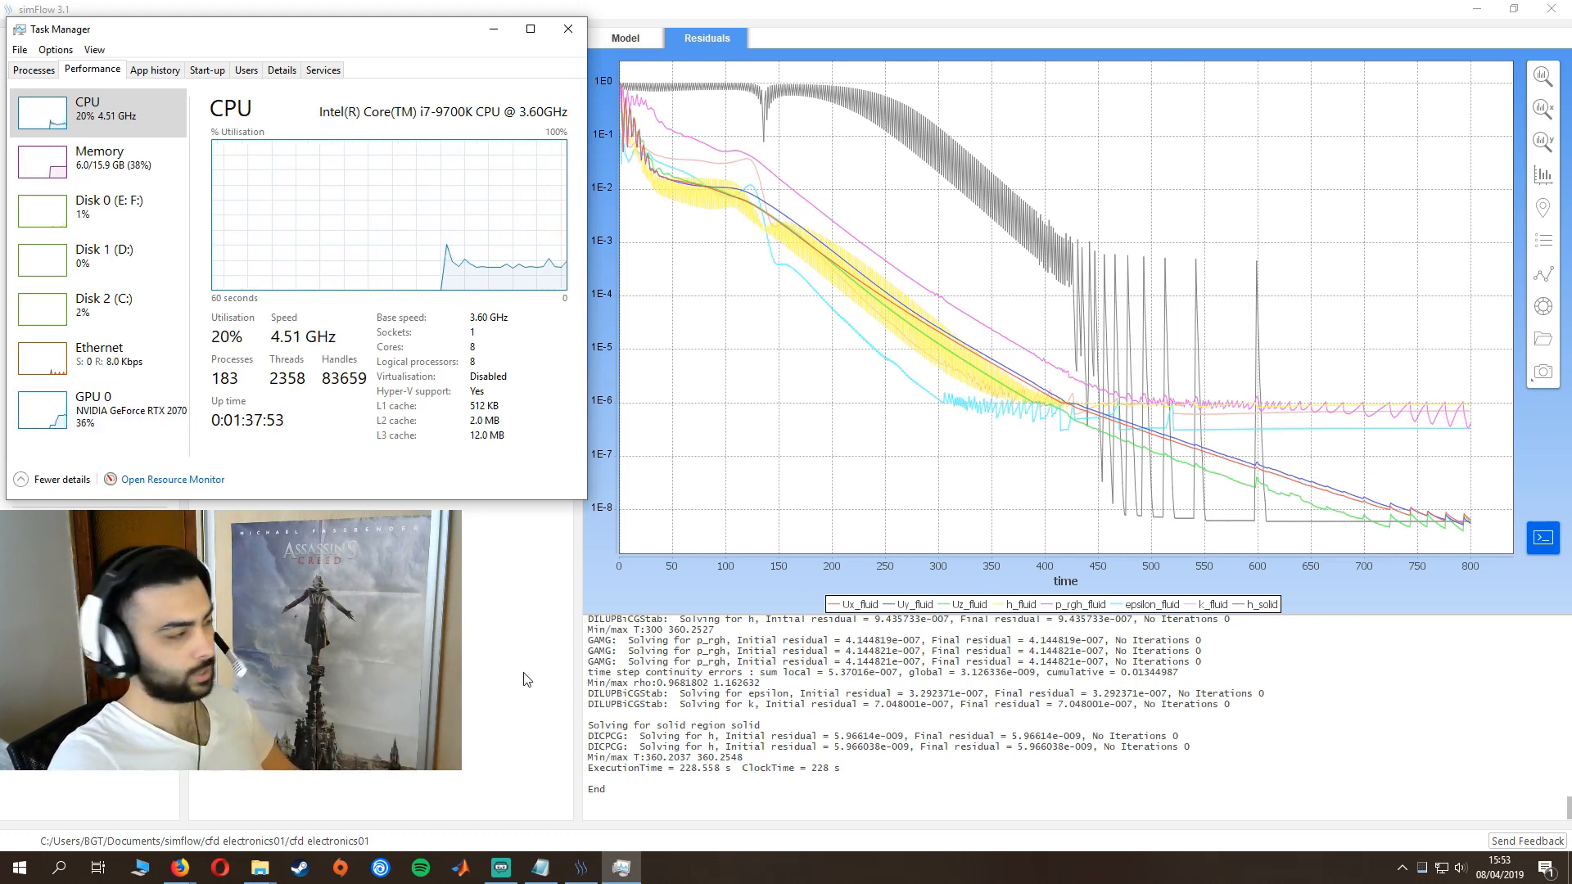
mouse_move(185, 874)
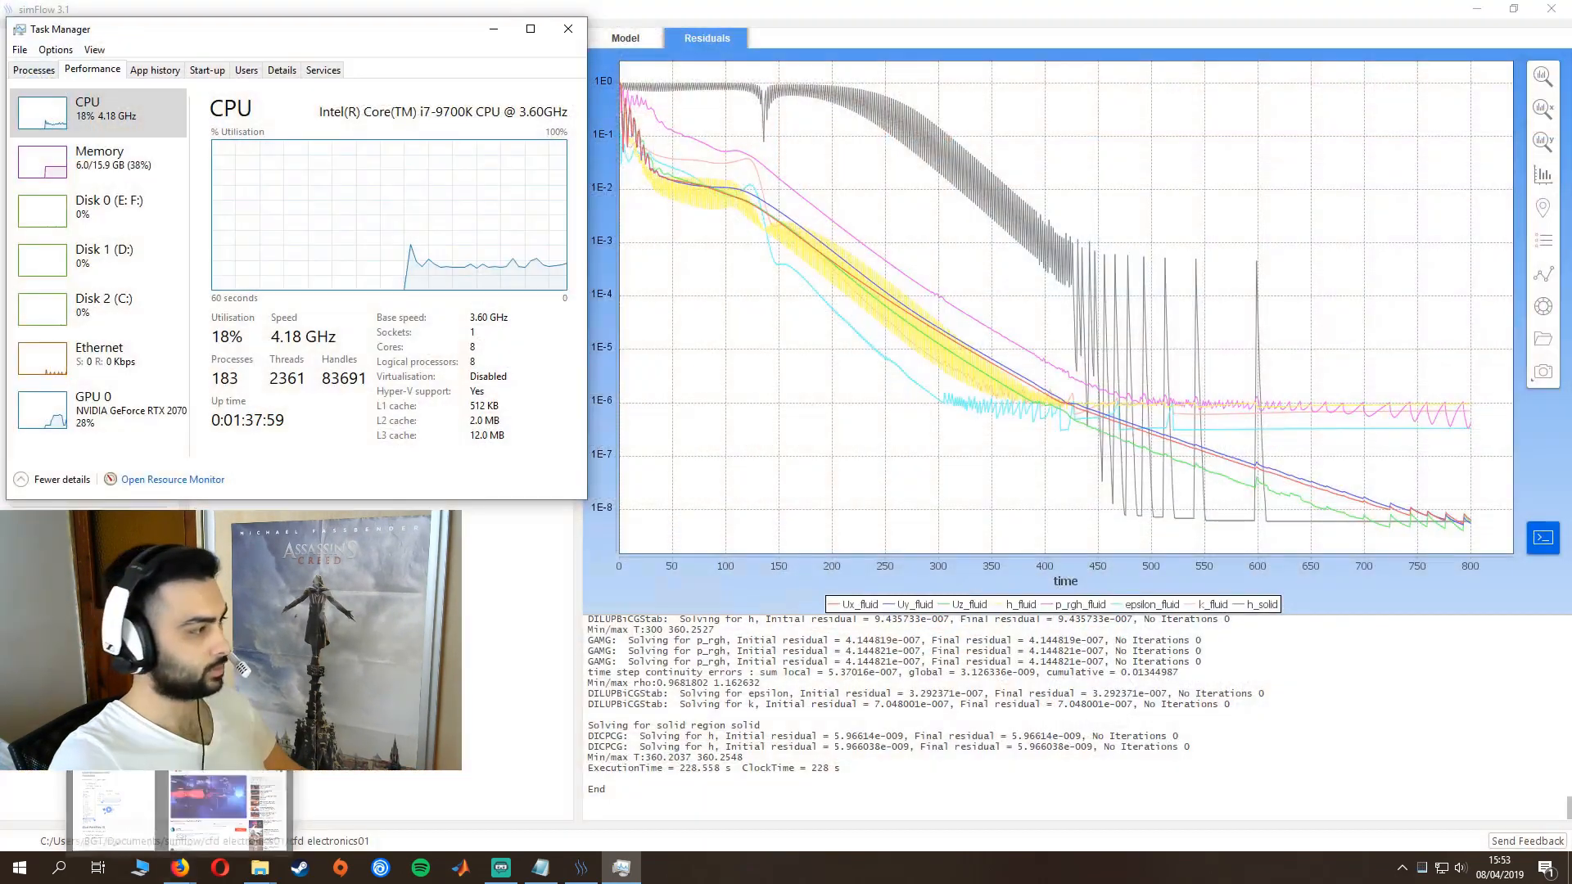
click(128, 813)
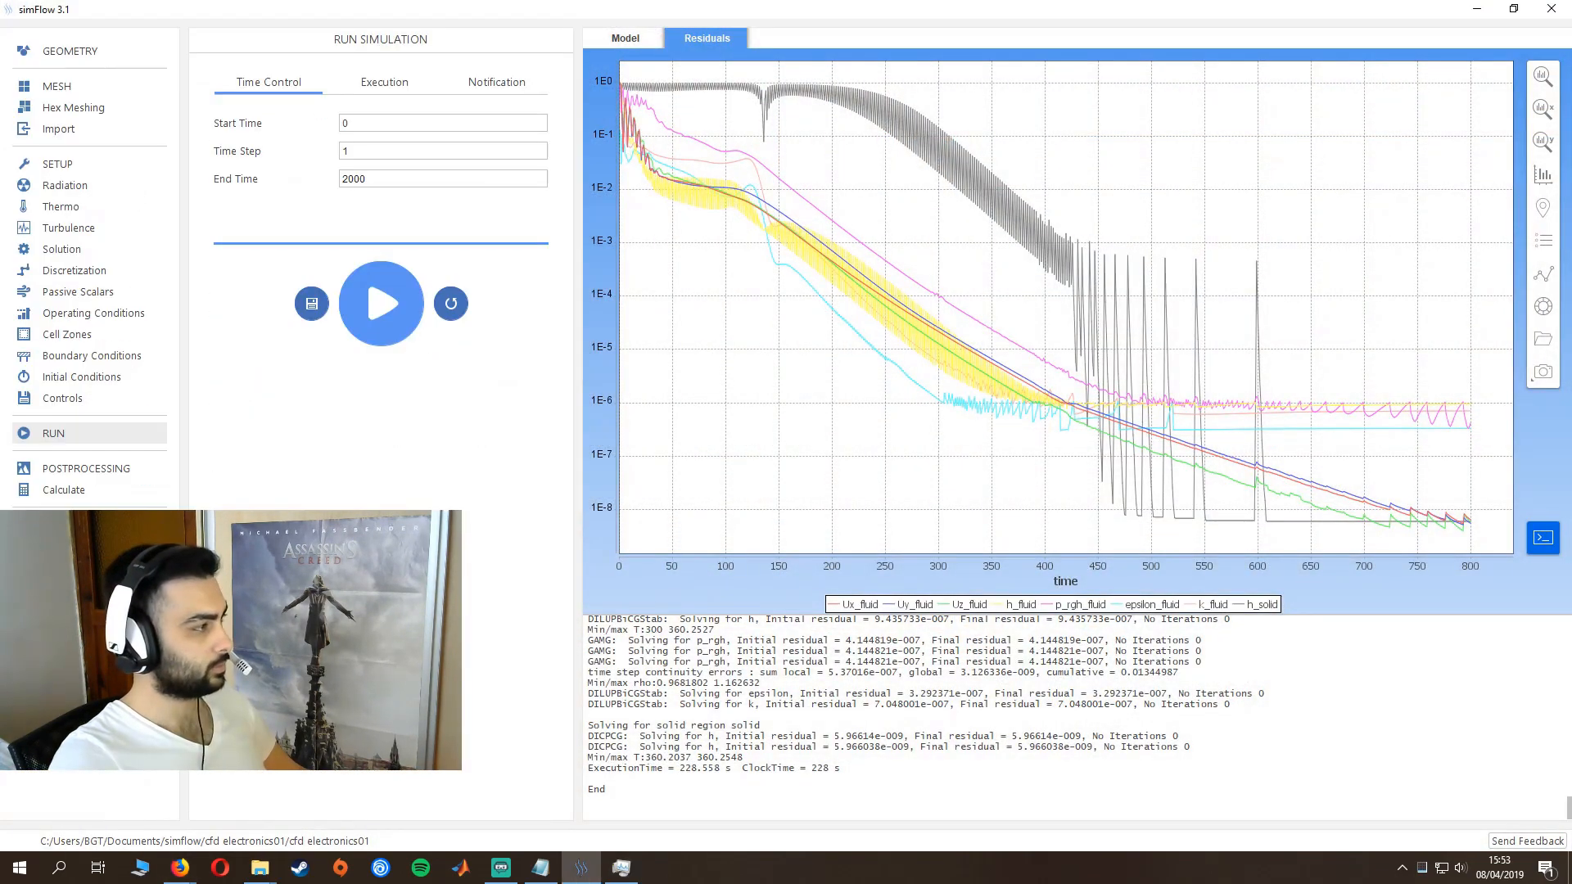
click(621, 867)
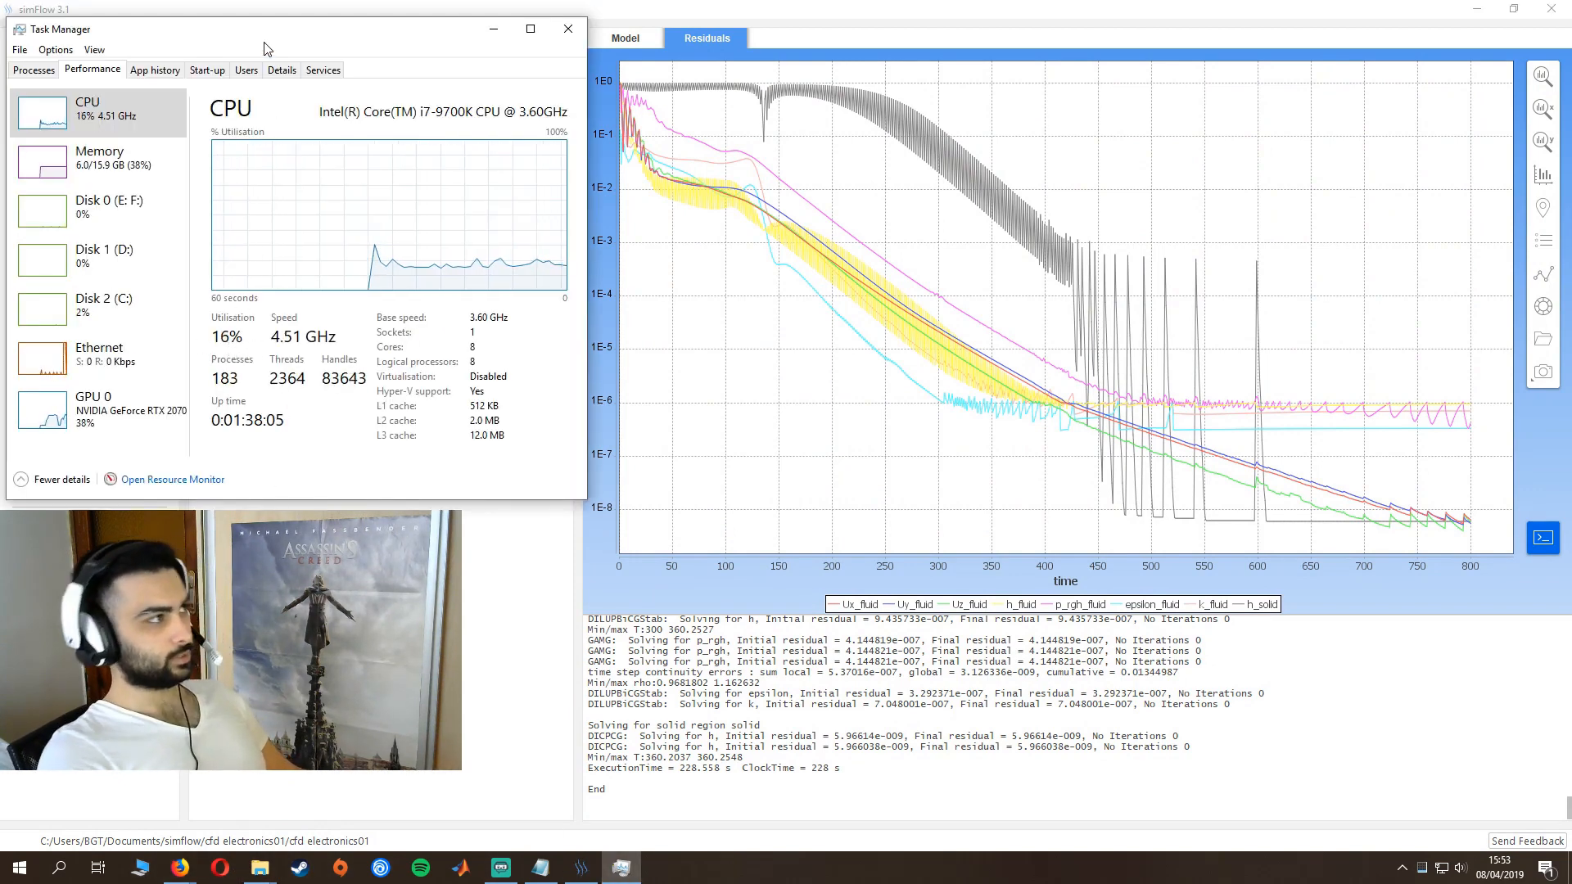
drag(265, 36, 262, 22)
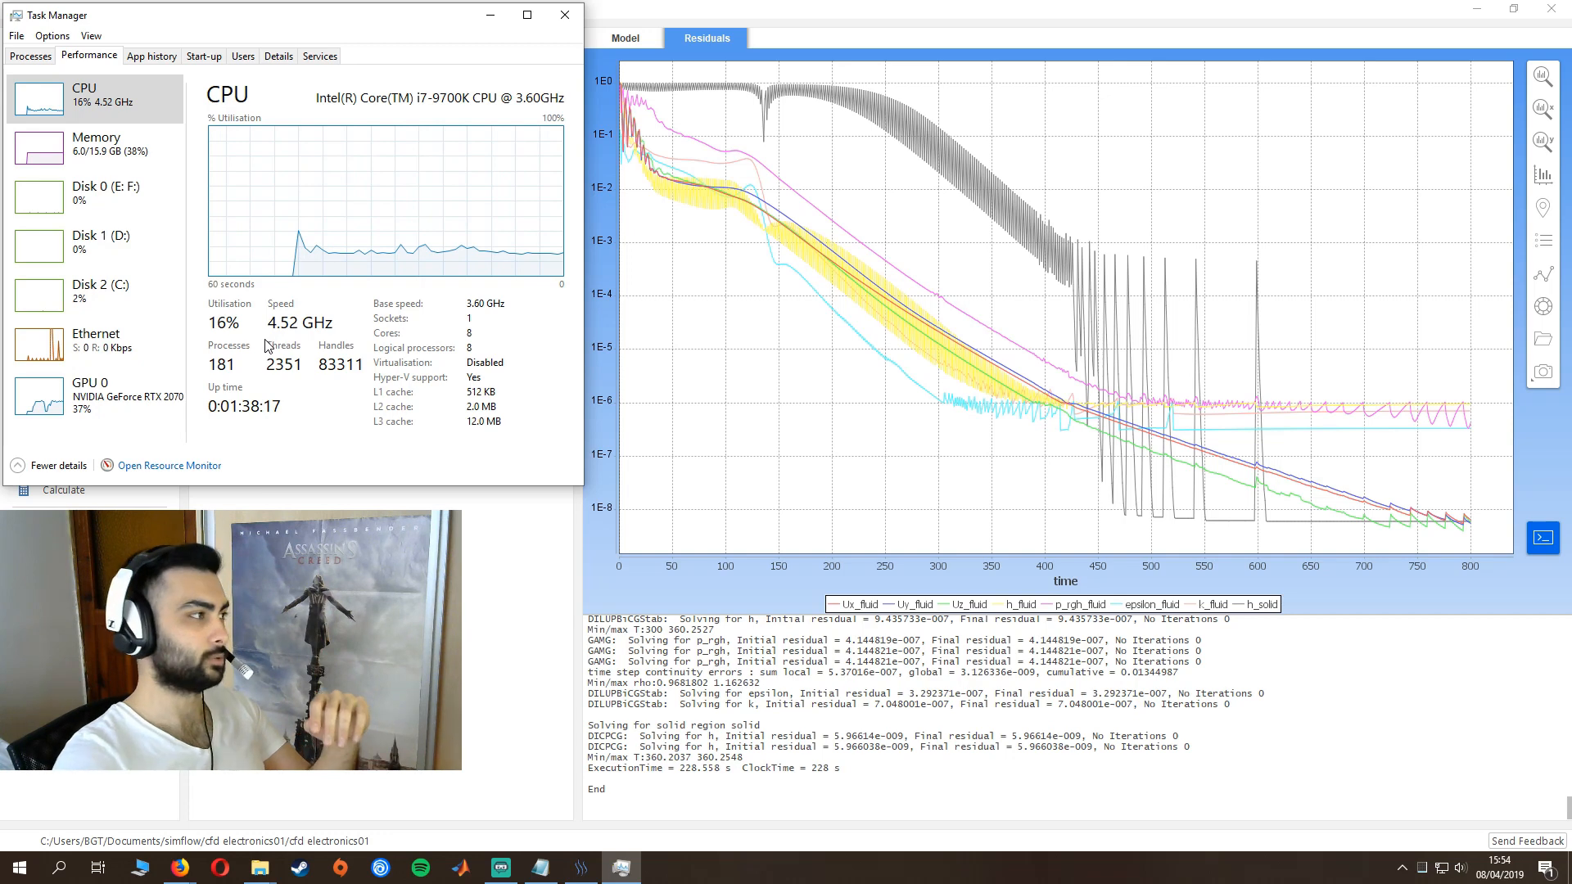
- Return to simFlow and continue the simulation
click(343, 516)
click(378, 288)
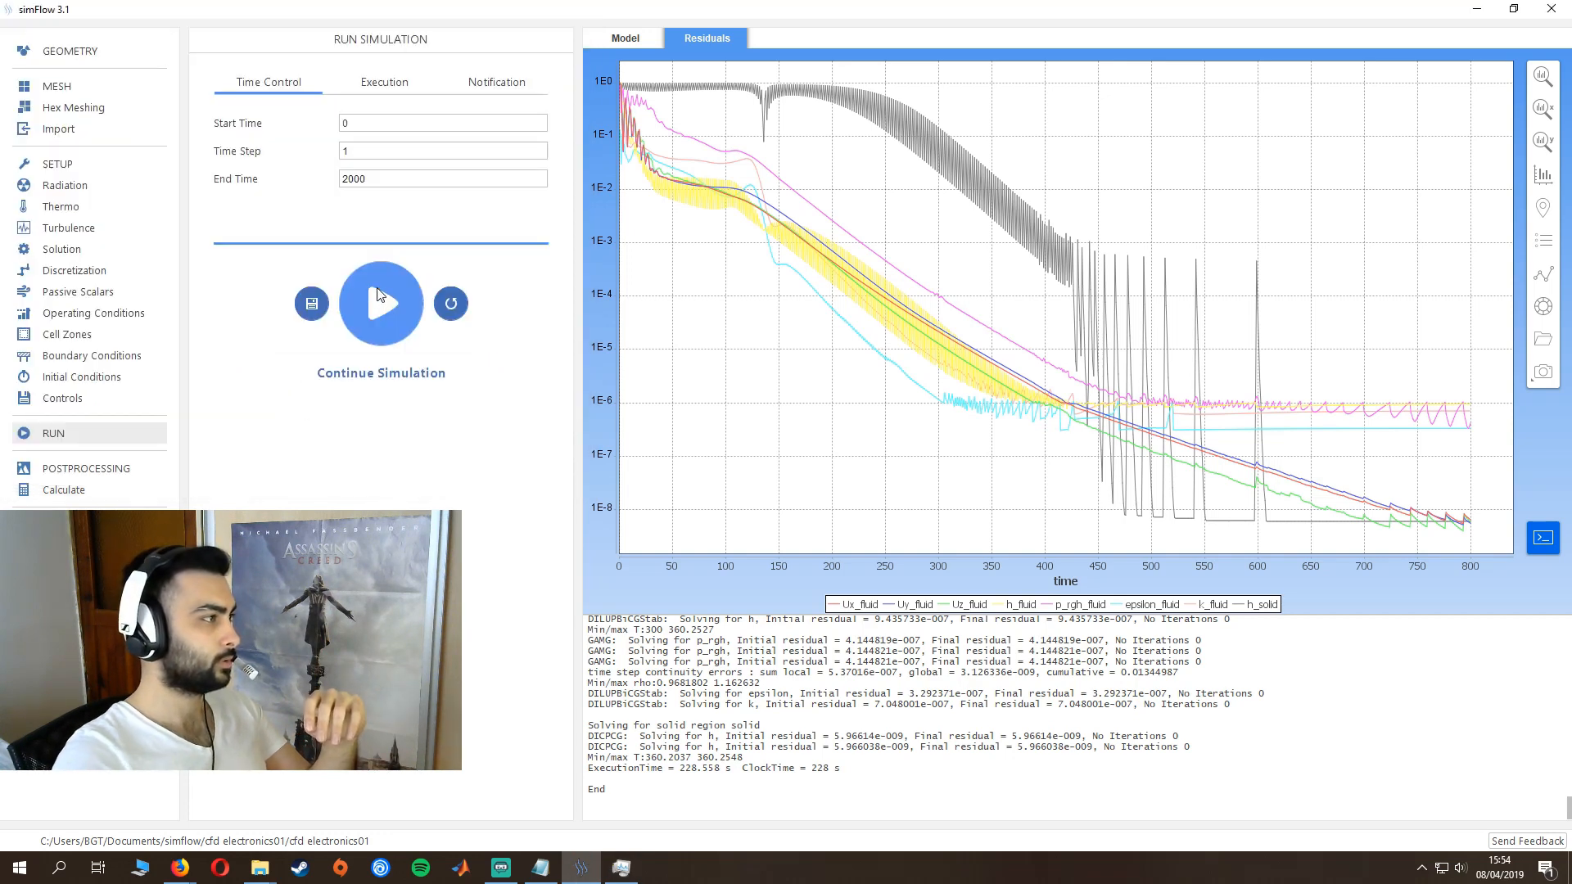
click(379, 299)
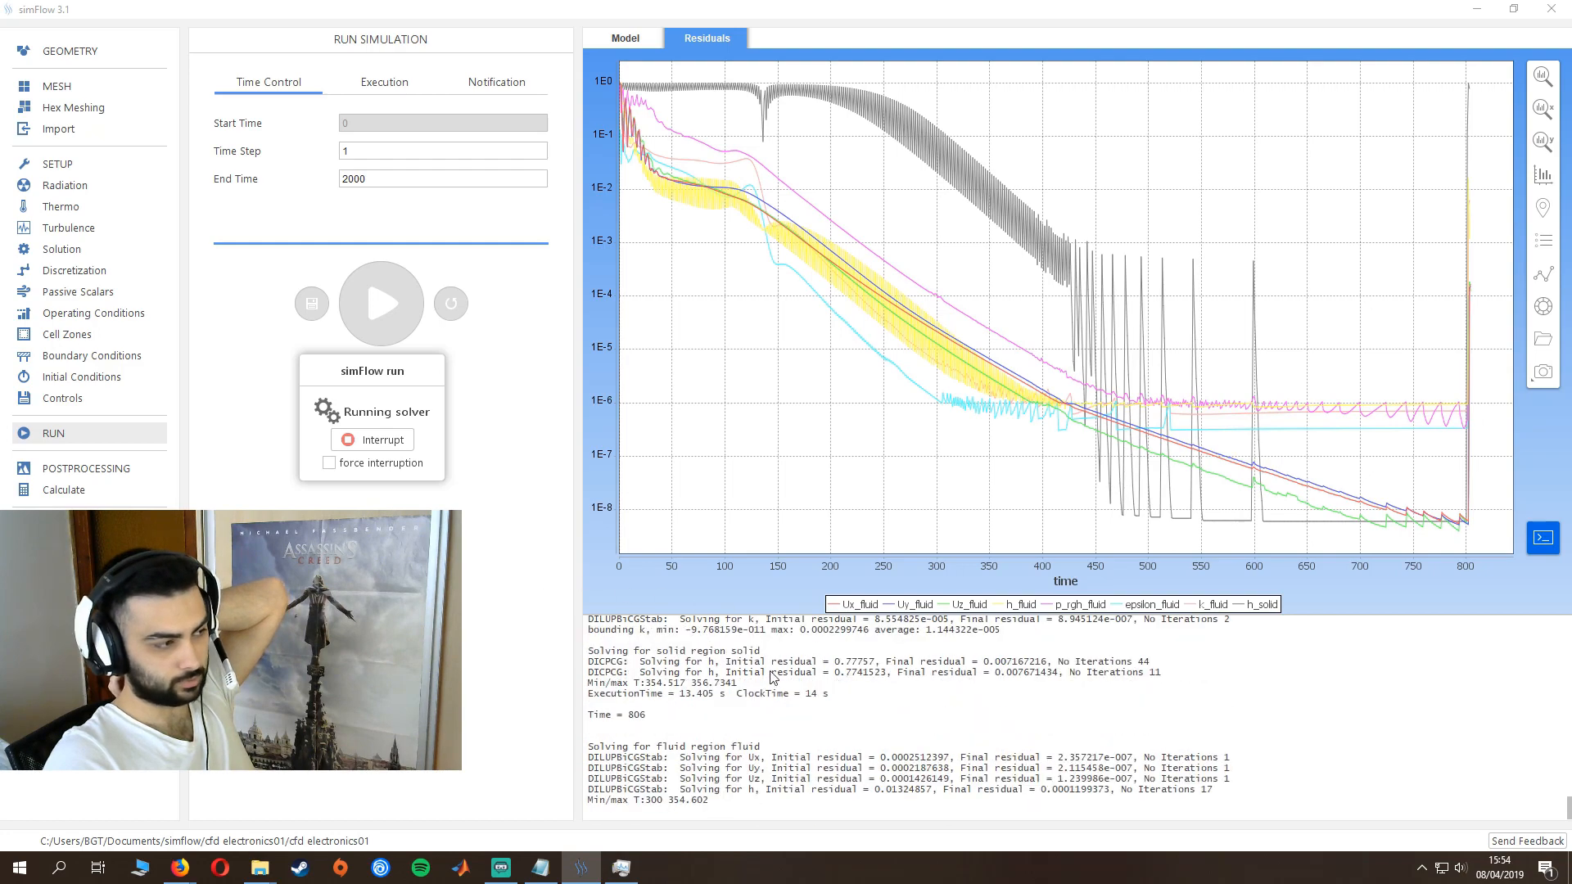
- Monitor CPU usage in Task Manager until the solver ends, close it, and dismiss the completion notice
click(621, 867)
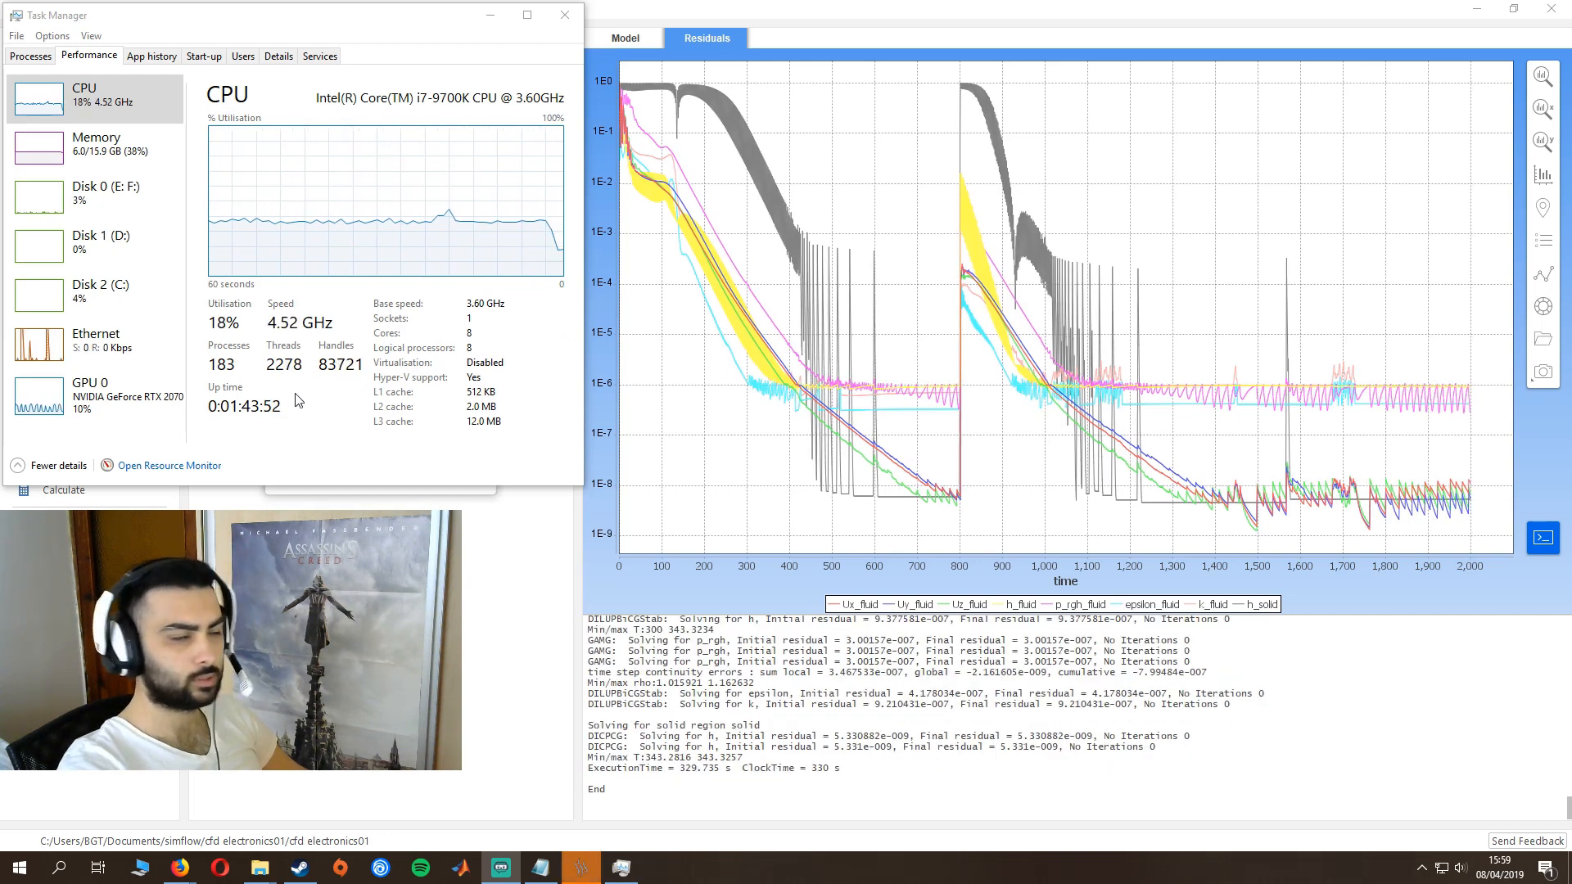
click(564, 16)
click(457, 472)
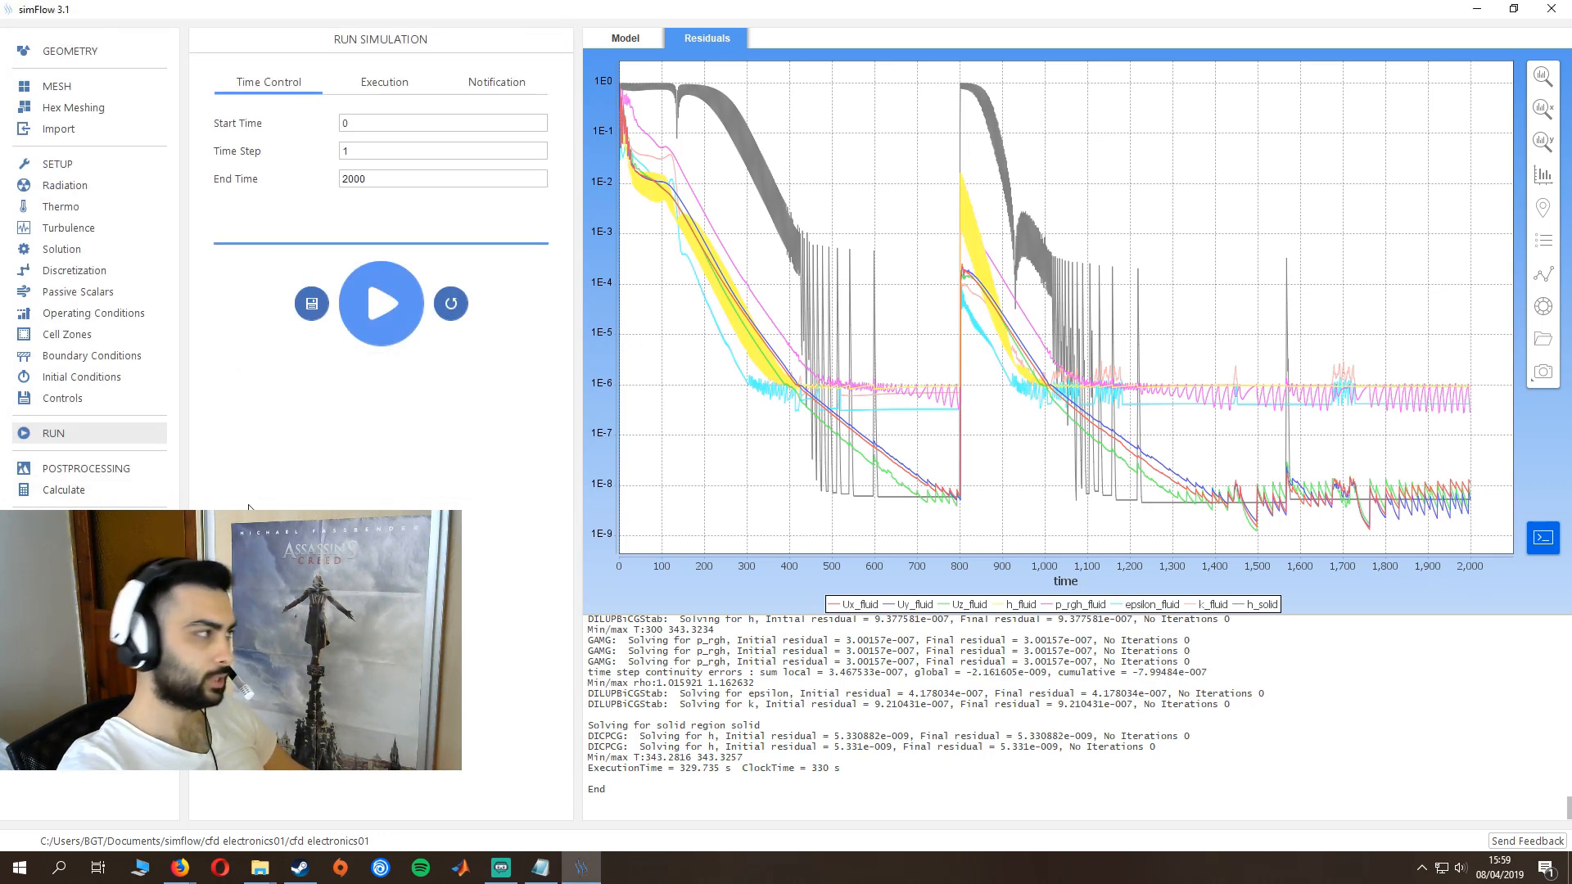
- Open the continued case in ParaView and load the results at the last time frame, 2000
click(90, 469)
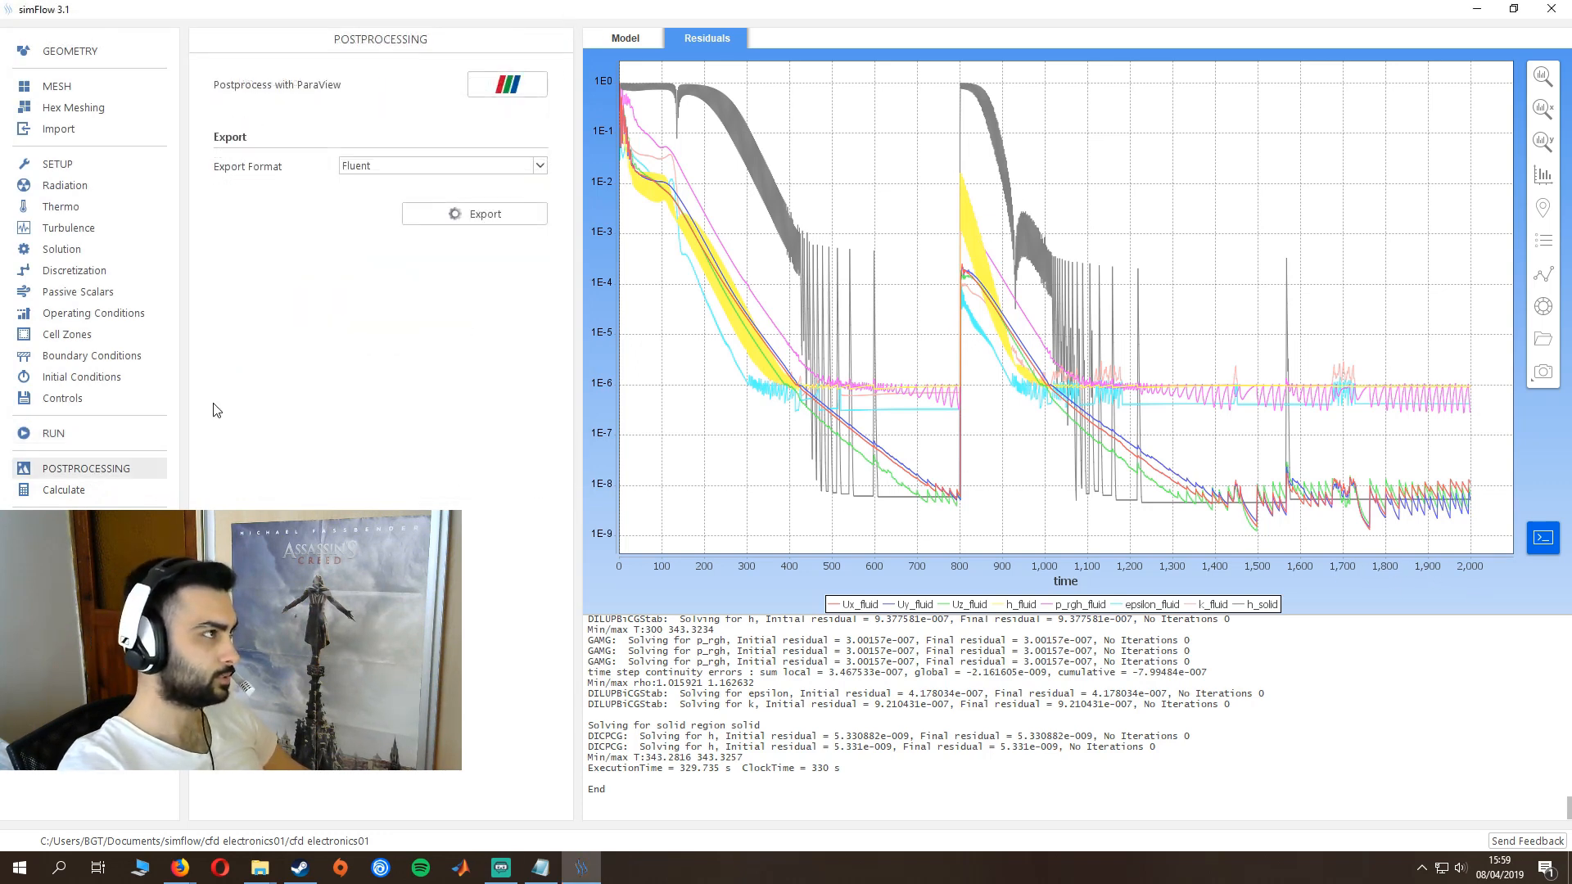
click(506, 86)
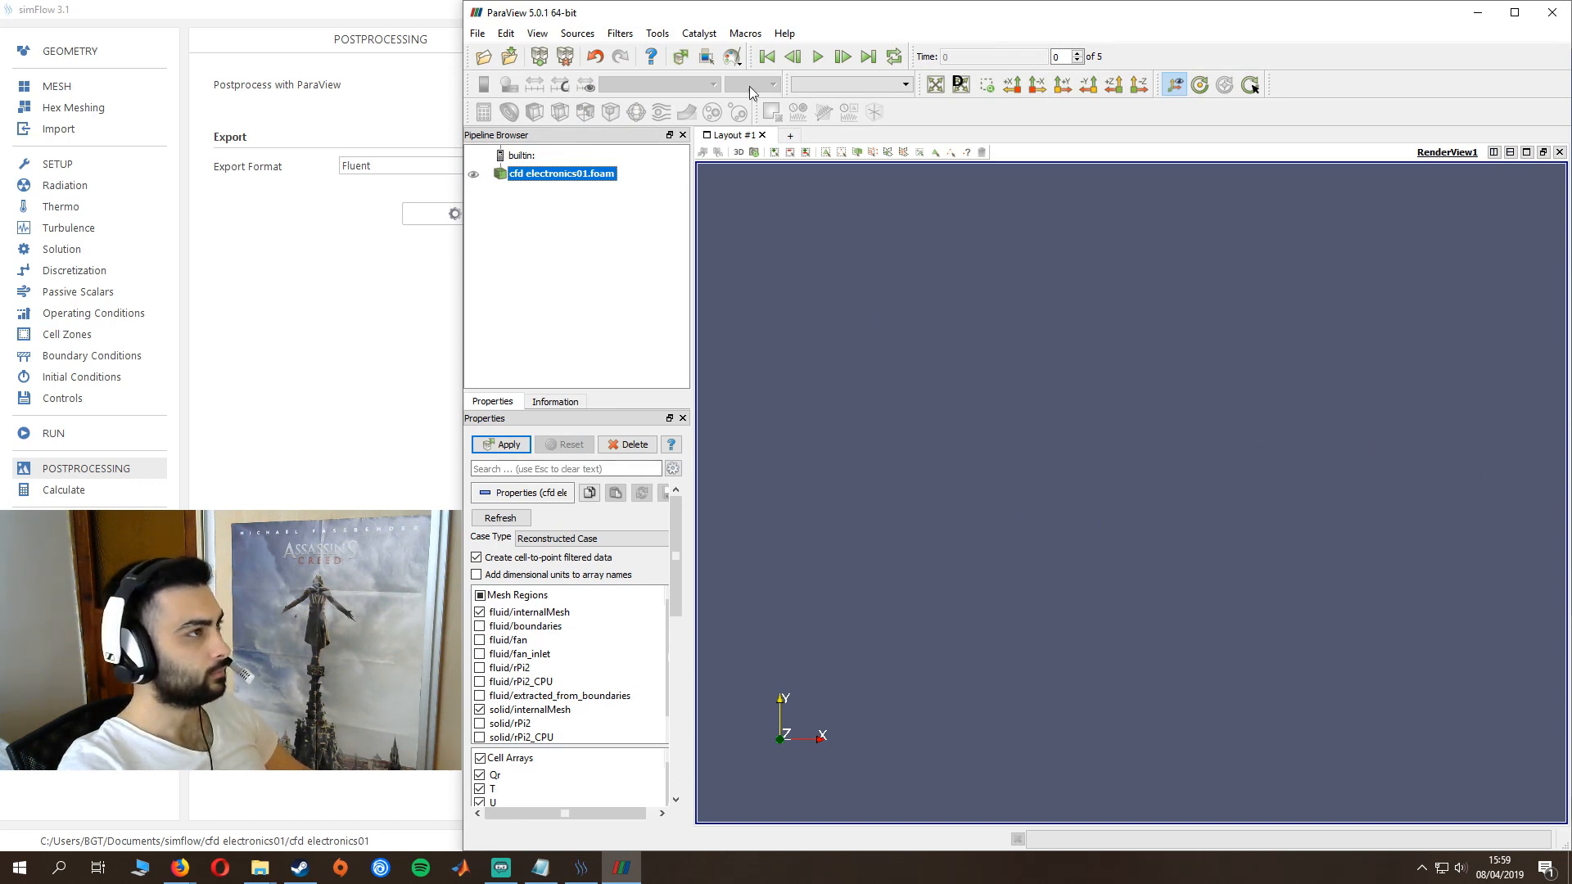
click(869, 57)
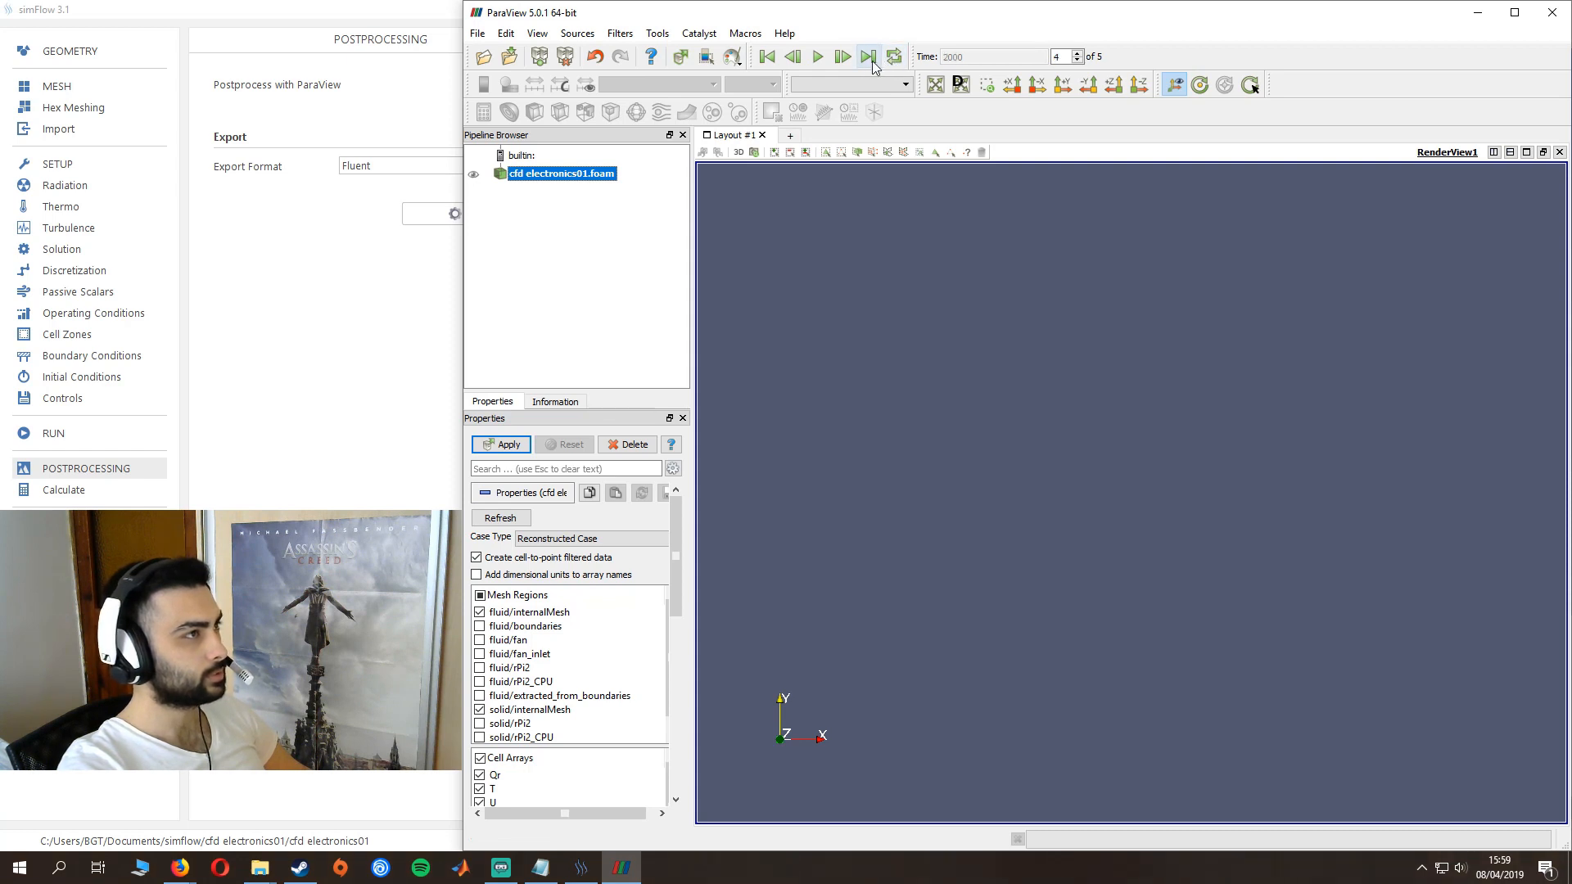
click(501, 444)
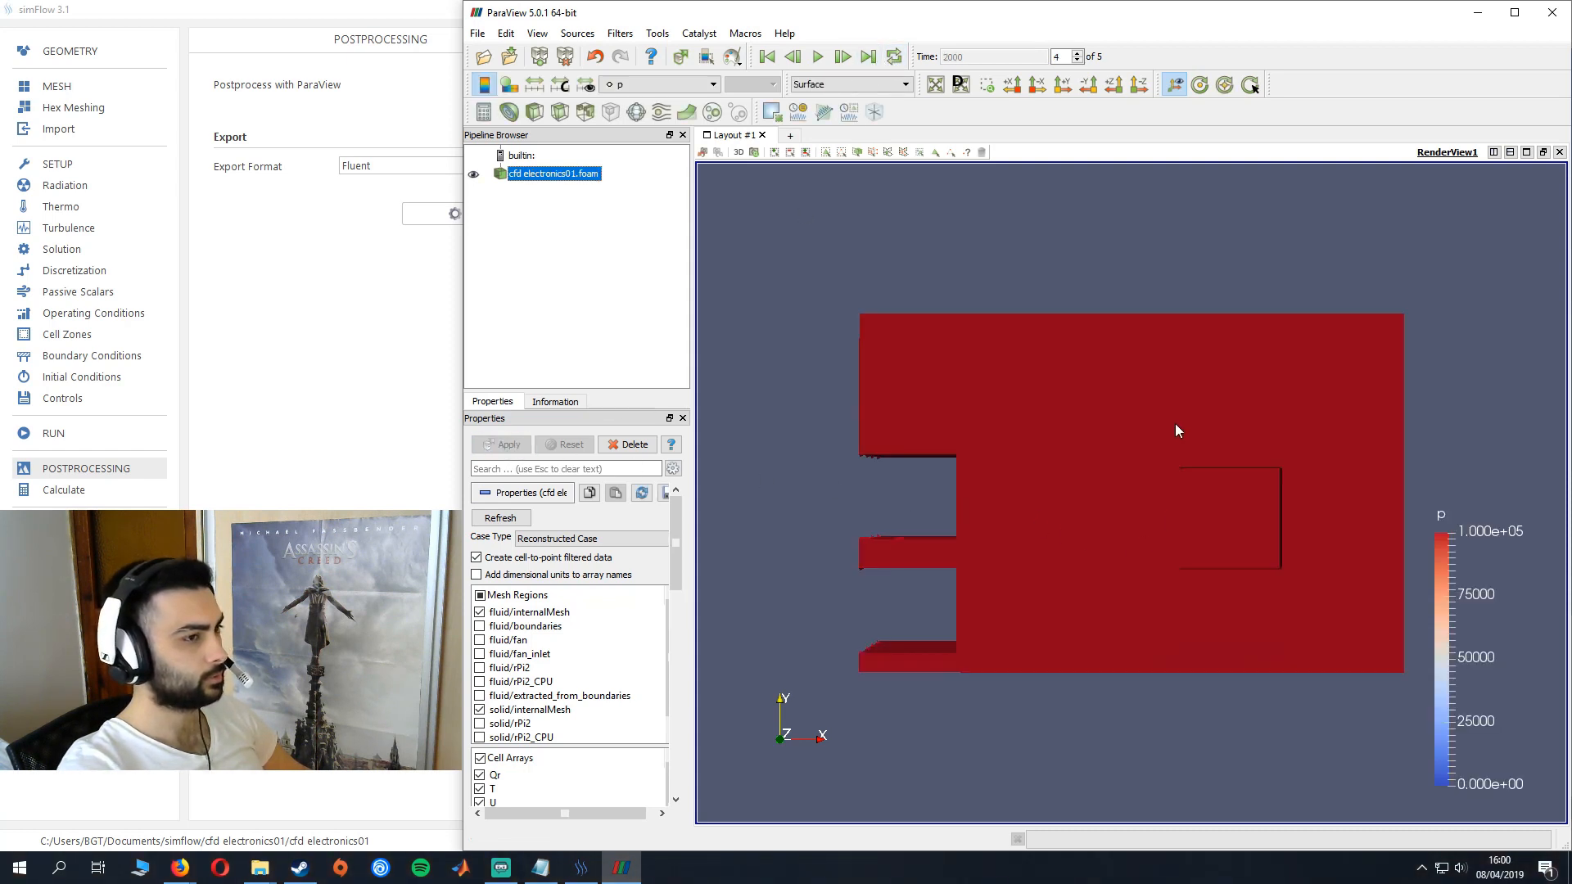
- Show every mesh region except fluid/internalMesh and fluid/boundaries for the time 2000 results
drag(1176, 430, 732, 526)
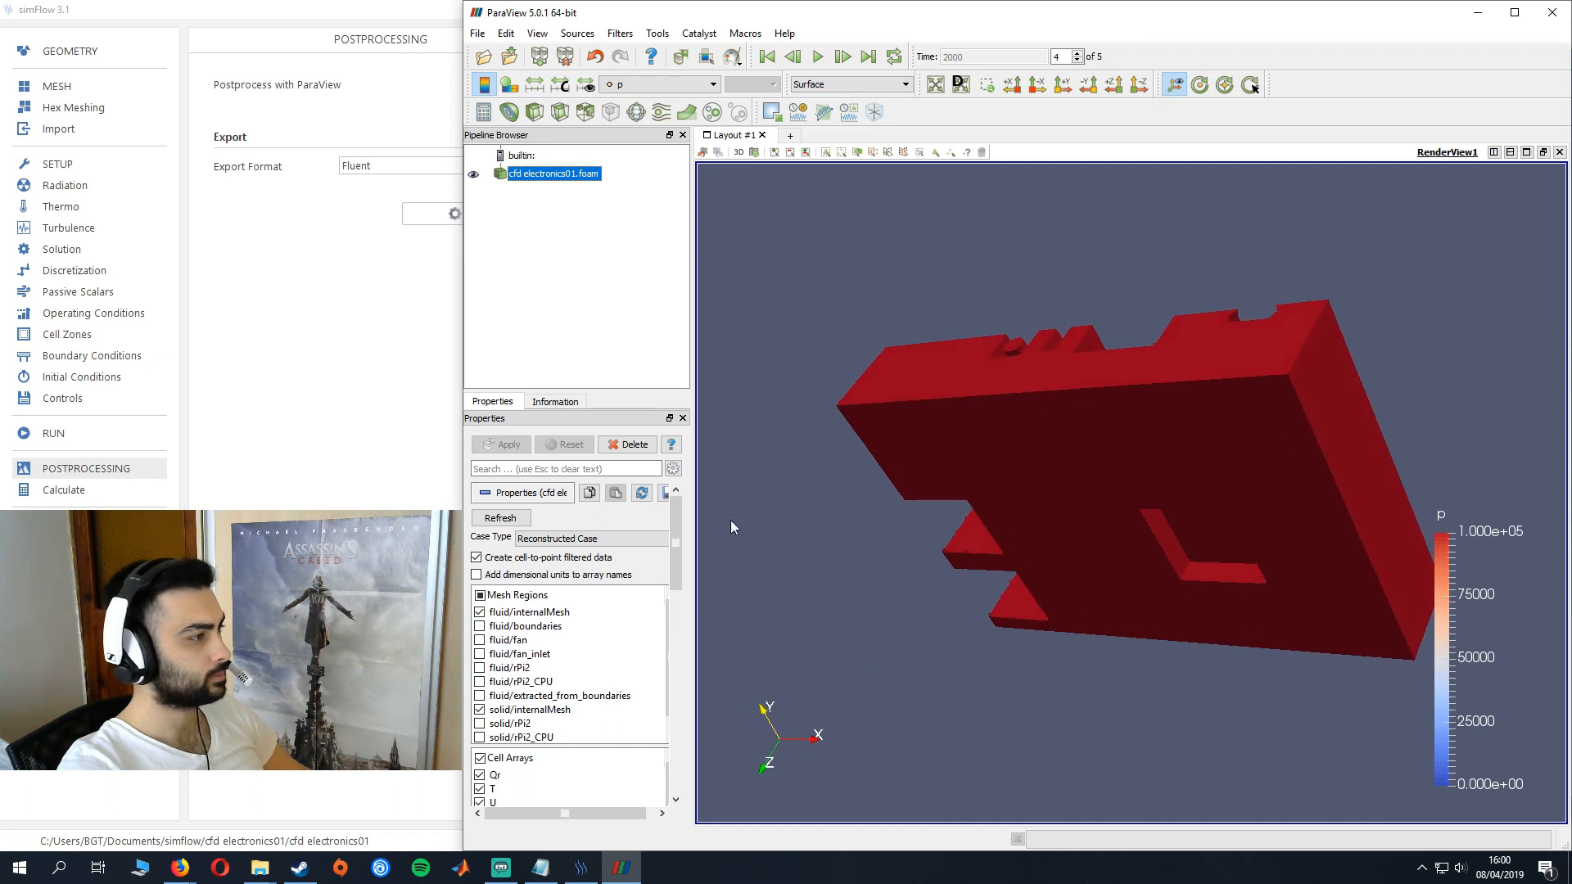
click(481, 595)
click(480, 613)
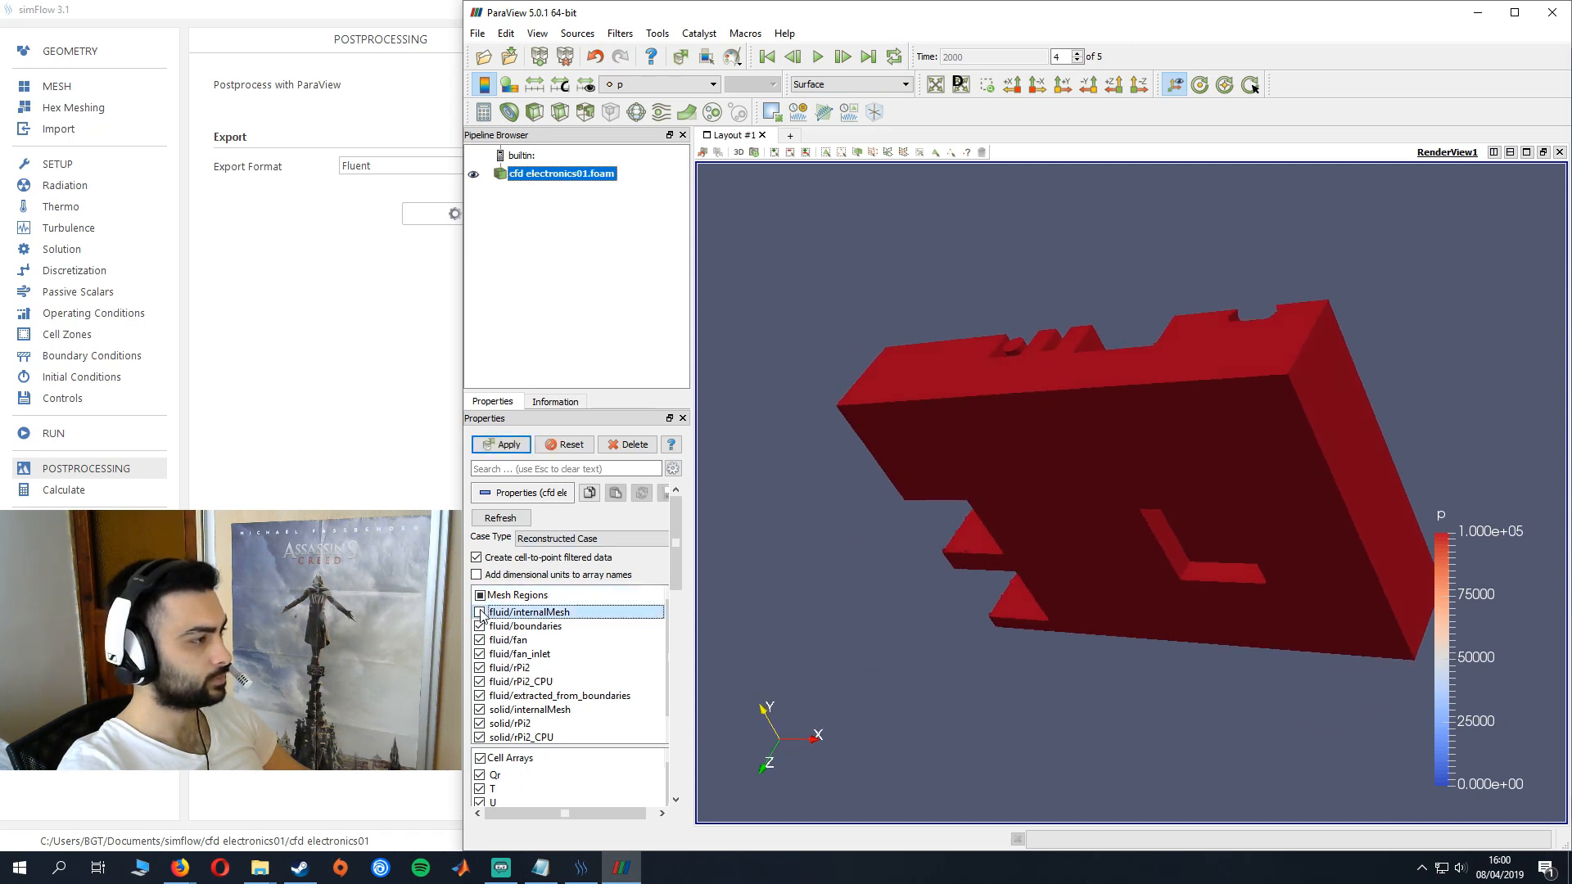
click(480, 626)
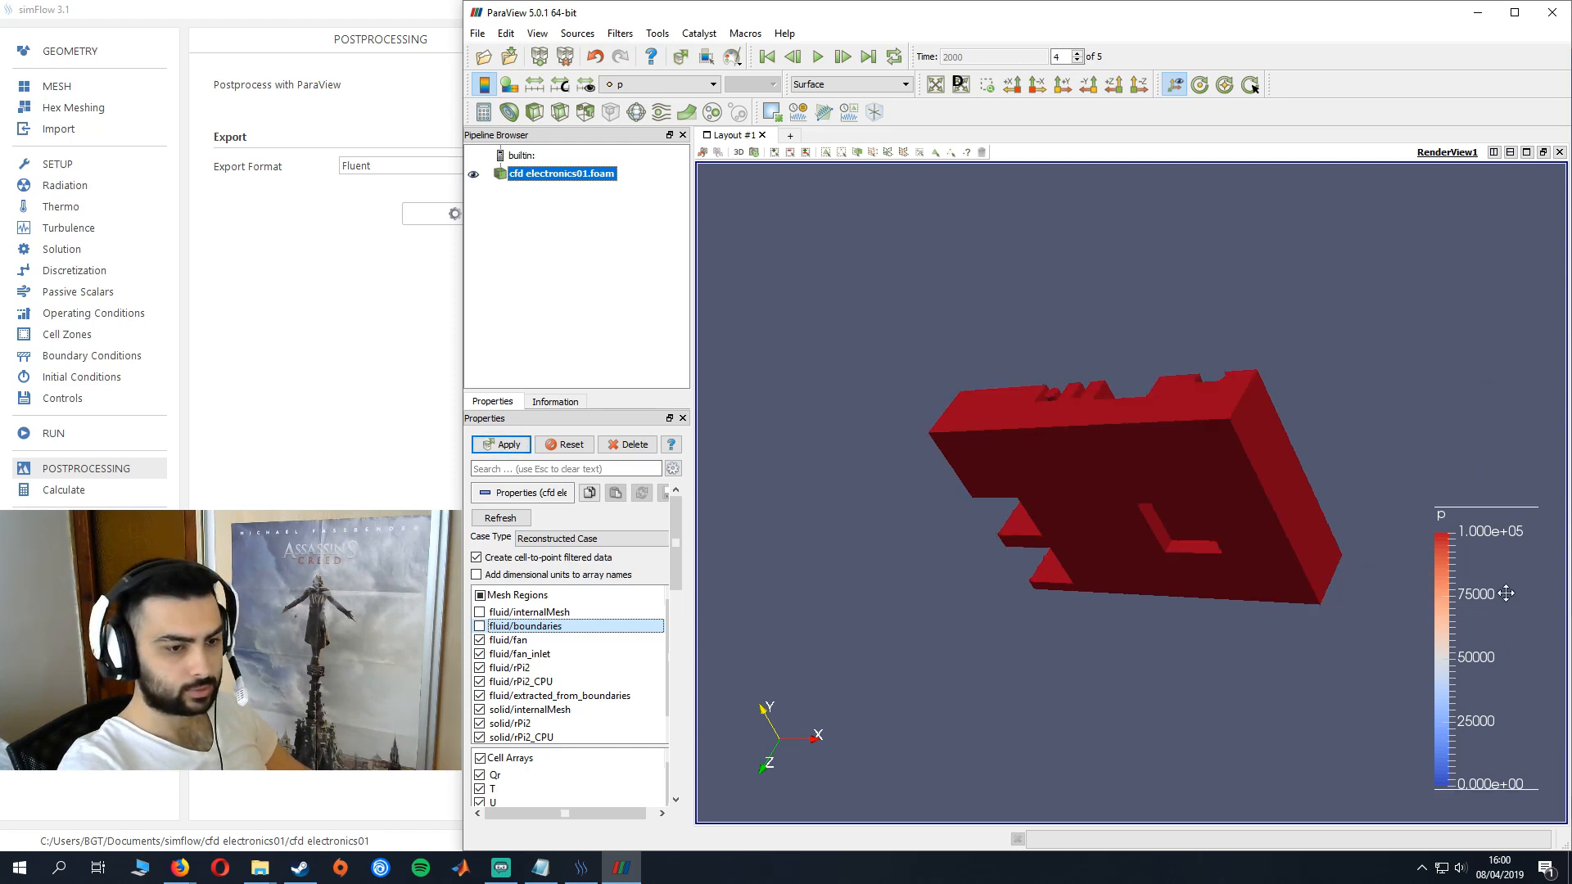
click(511, 450)
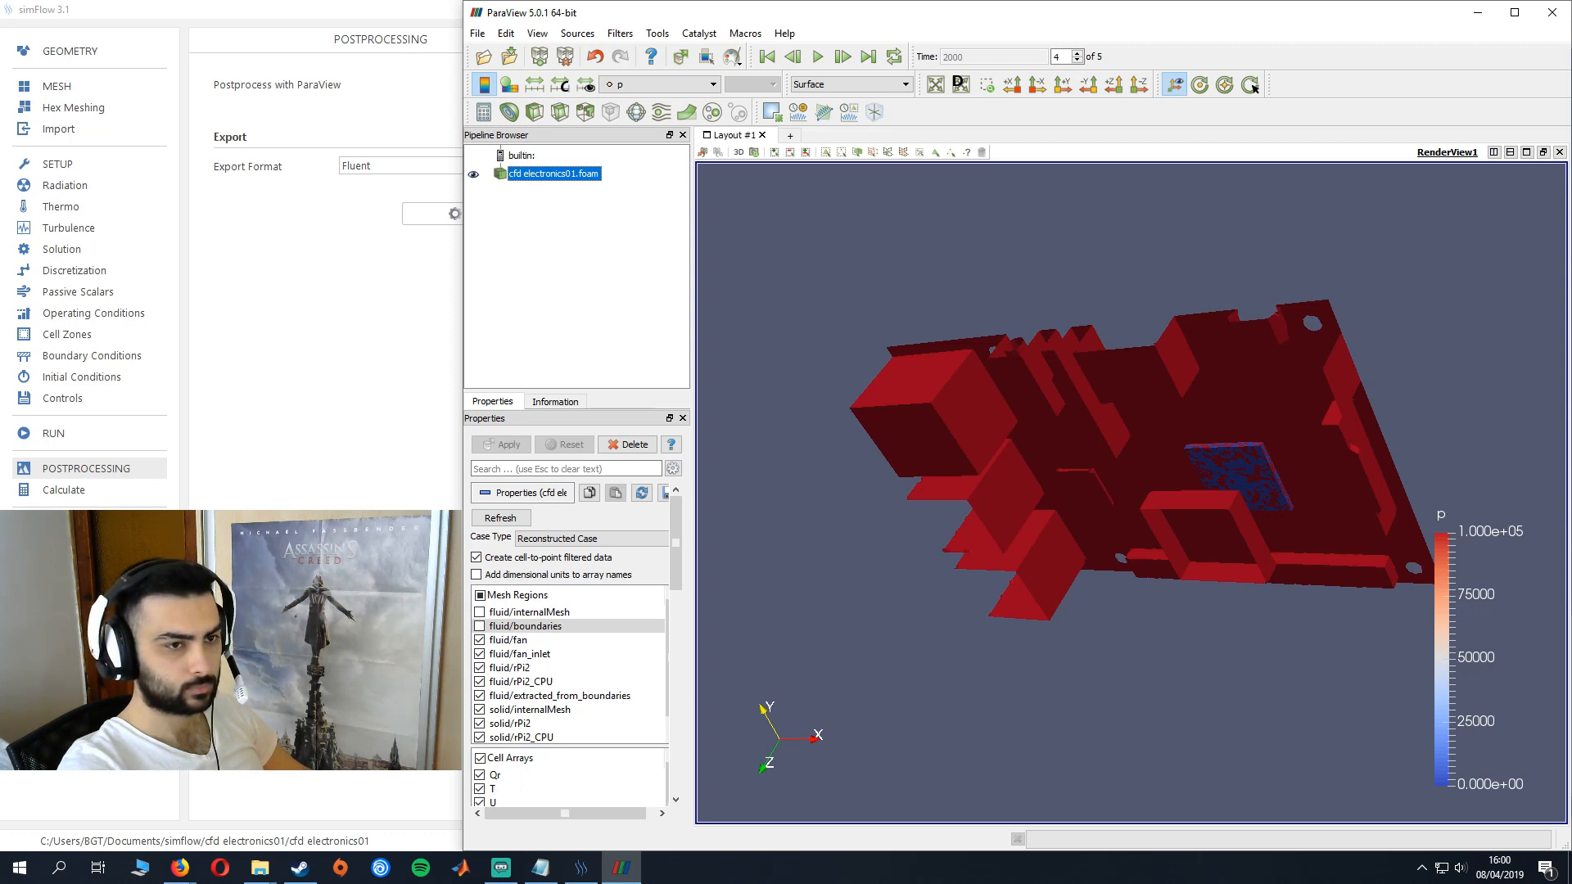
- Colour the Raspberry Pi model by the temperature field T
drag(1266, 372, 1172, 555)
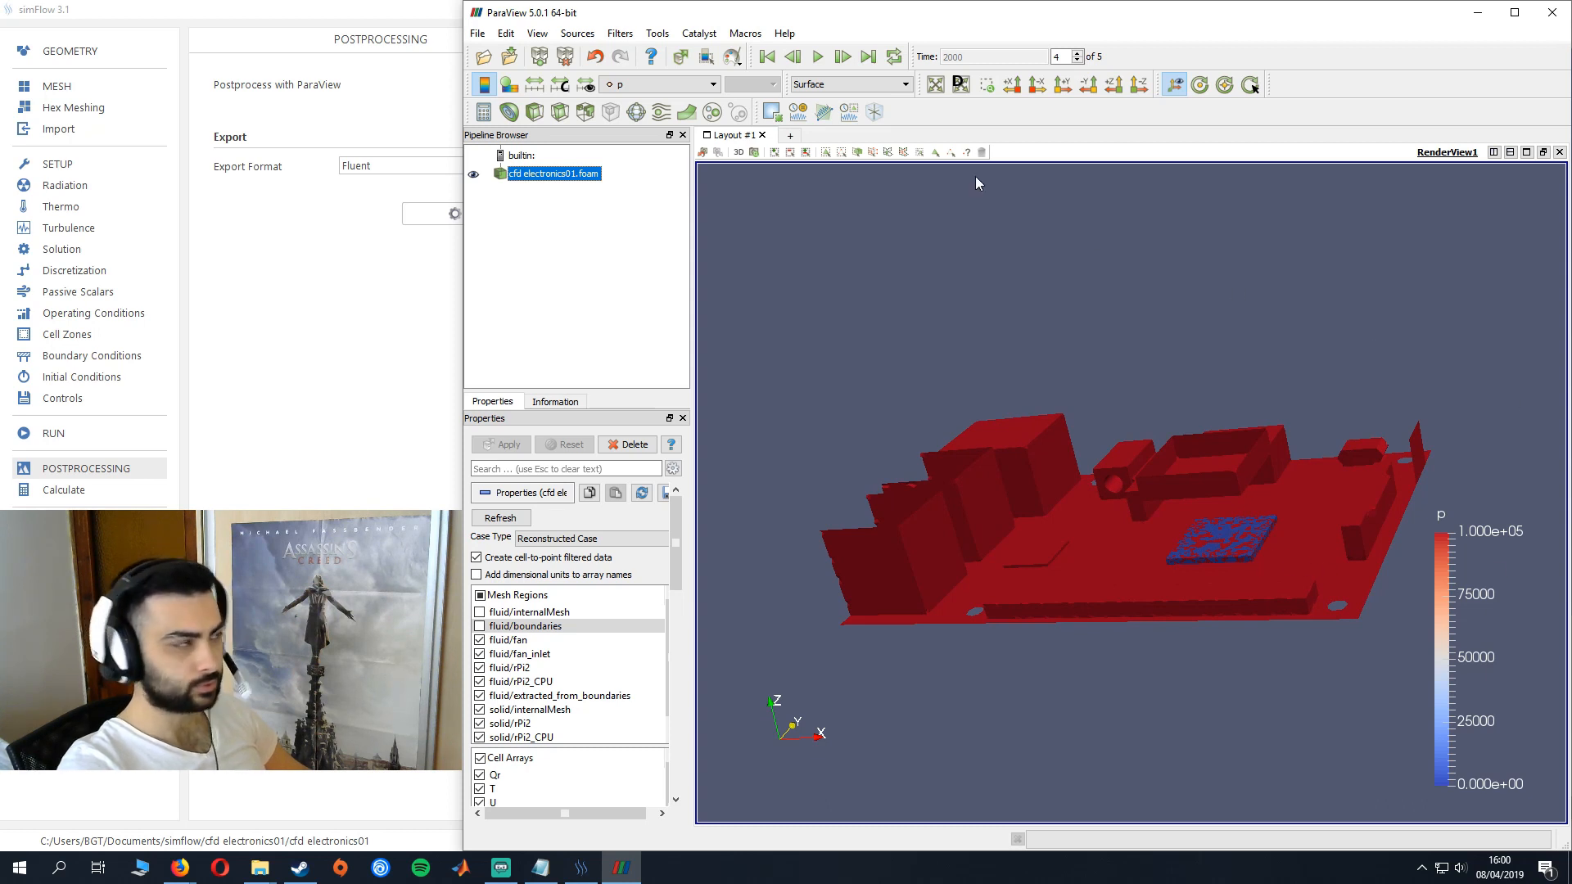
click(661, 86)
click(658, 125)
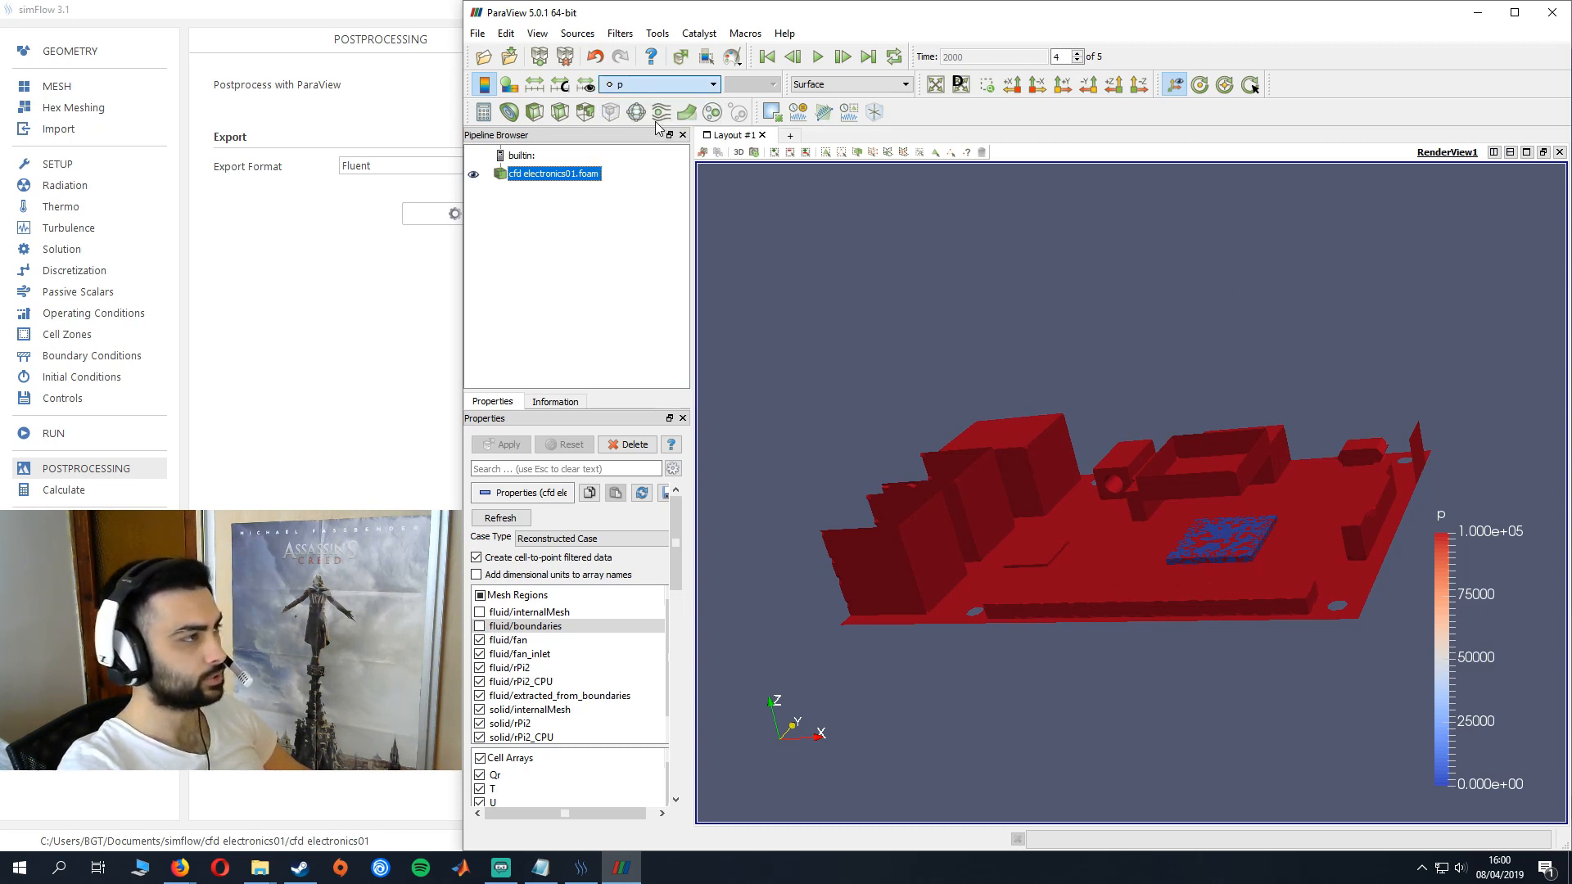
- Rescale the temperature colour range to a custom maximum of 362
click(562, 86)
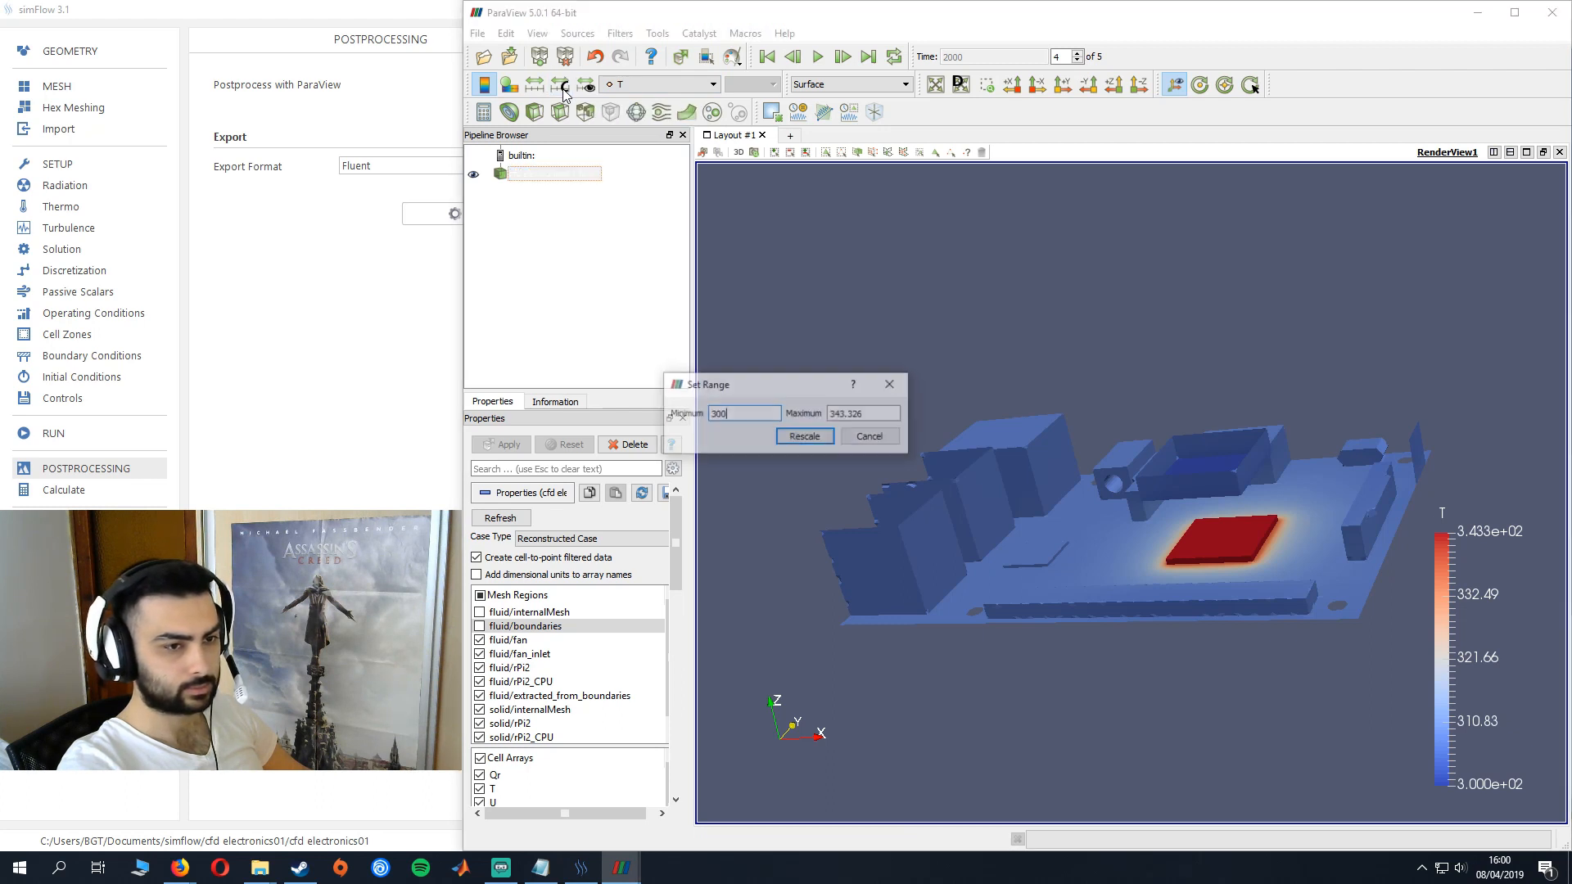
drag(885, 418, 844, 419)
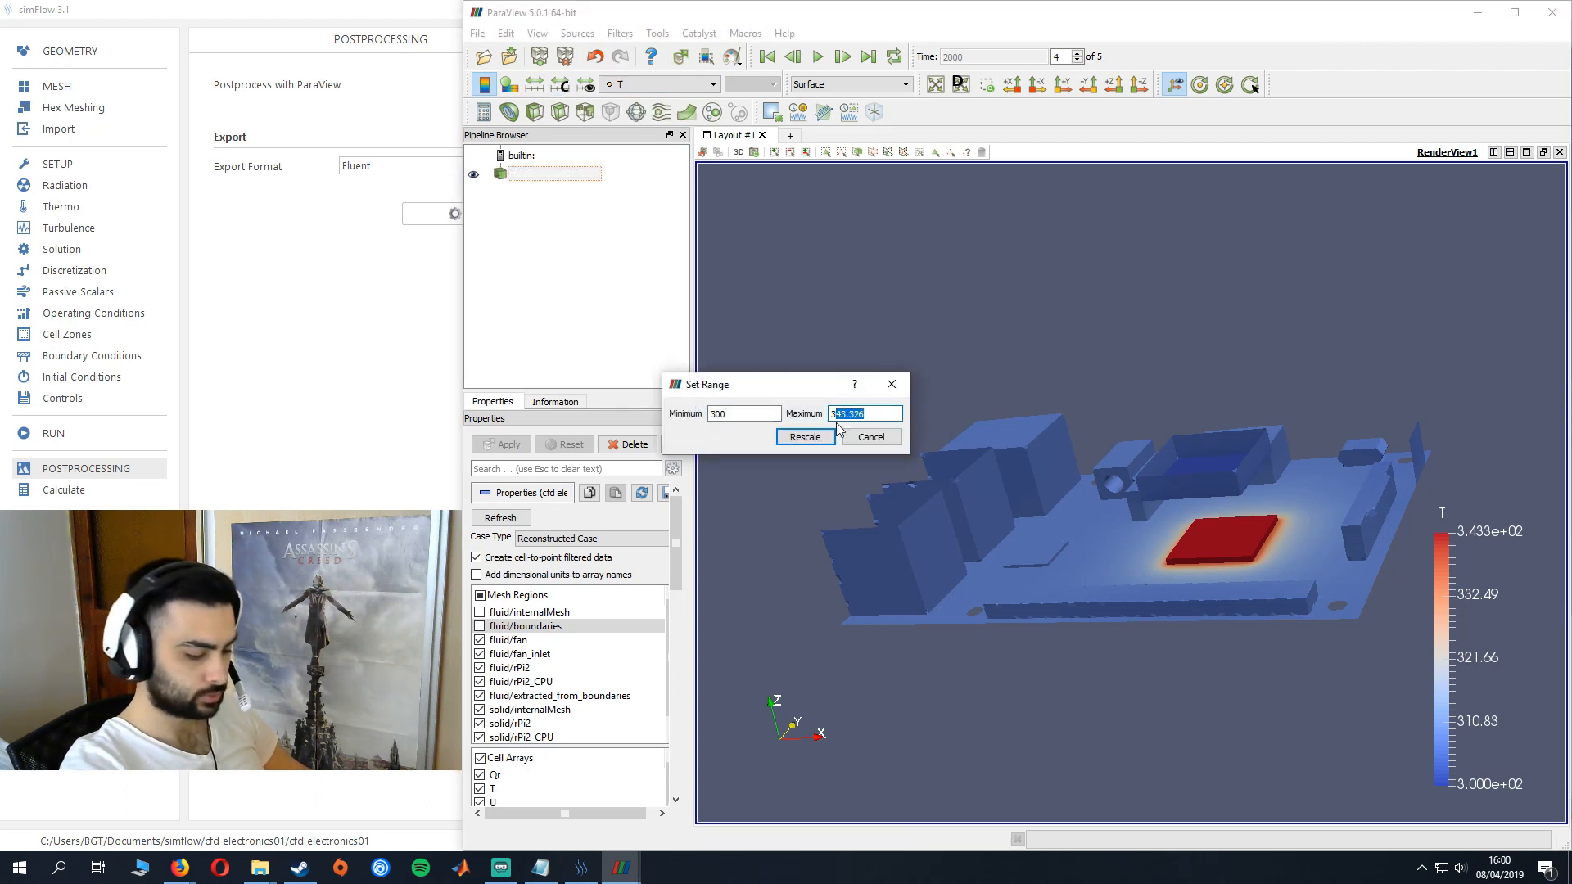
text(3)
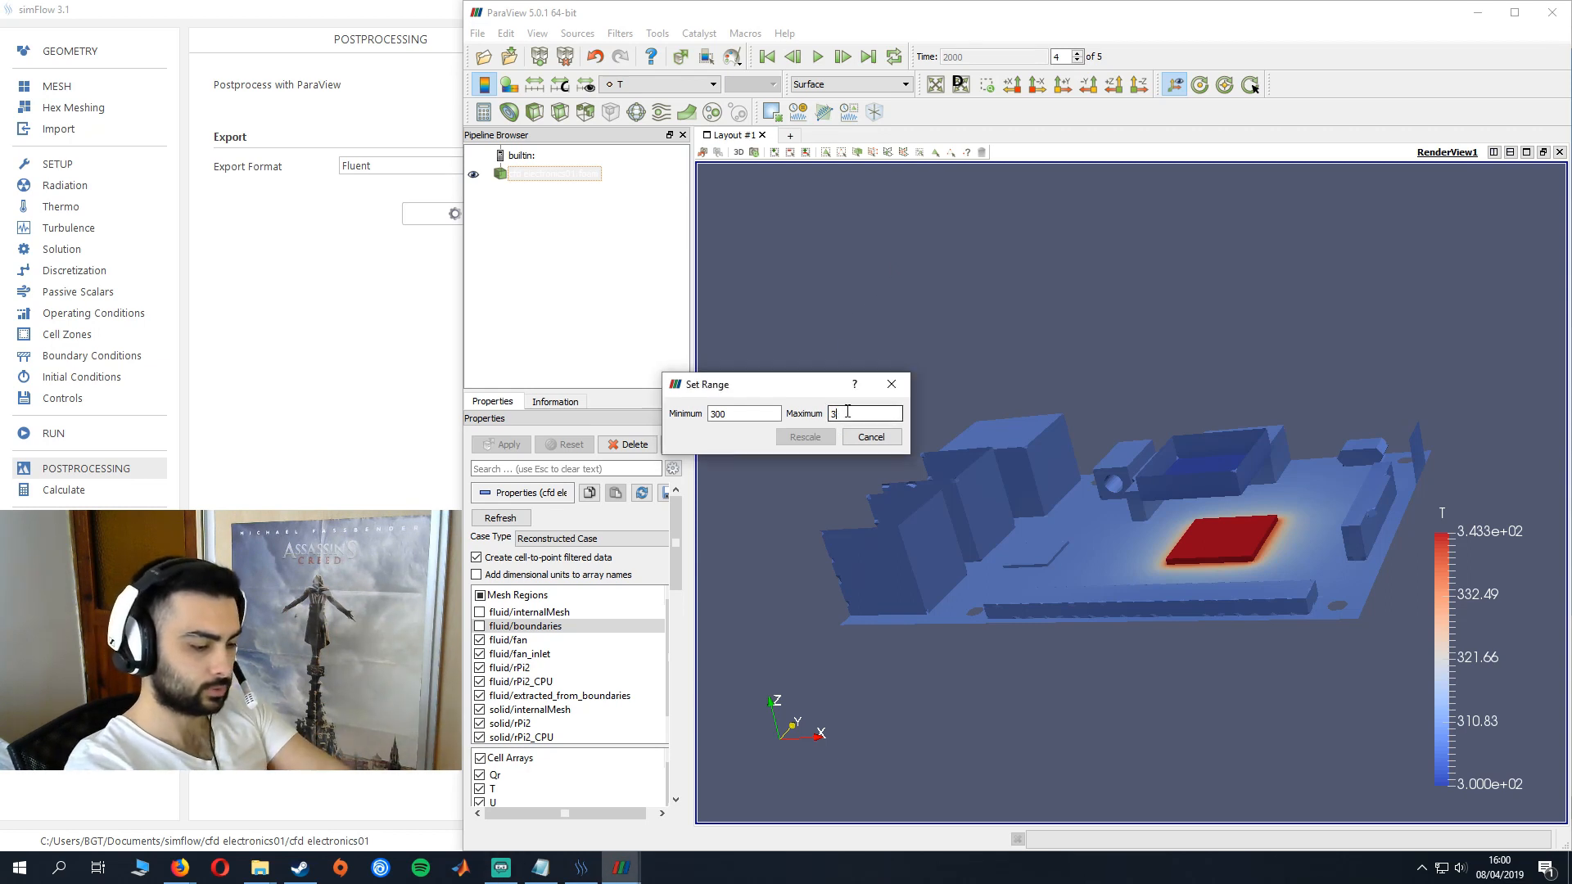
text(6)
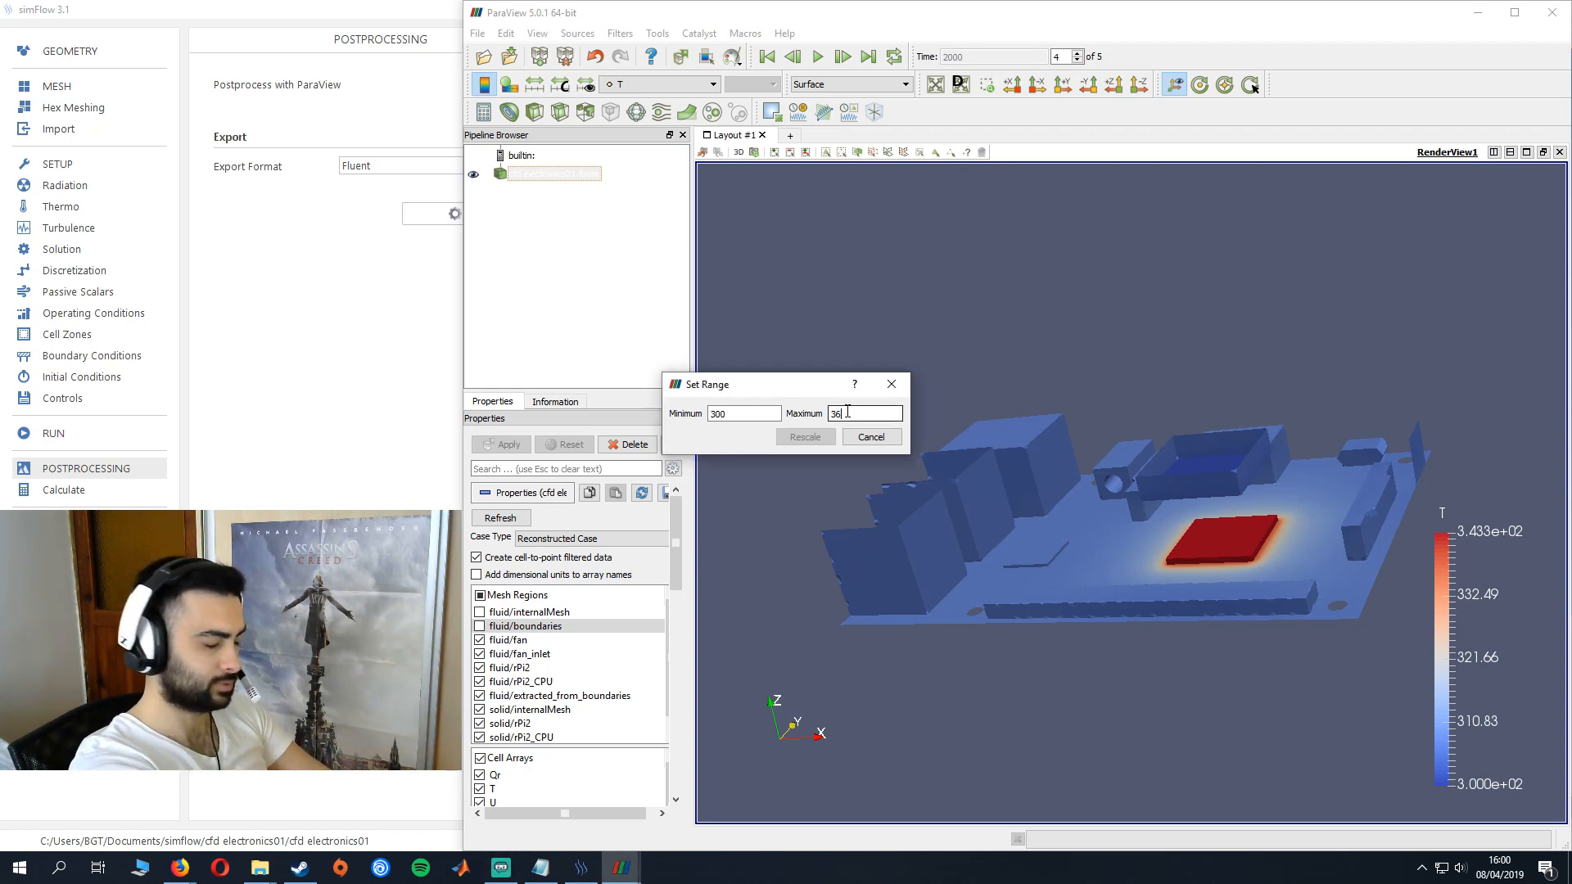
text(2)
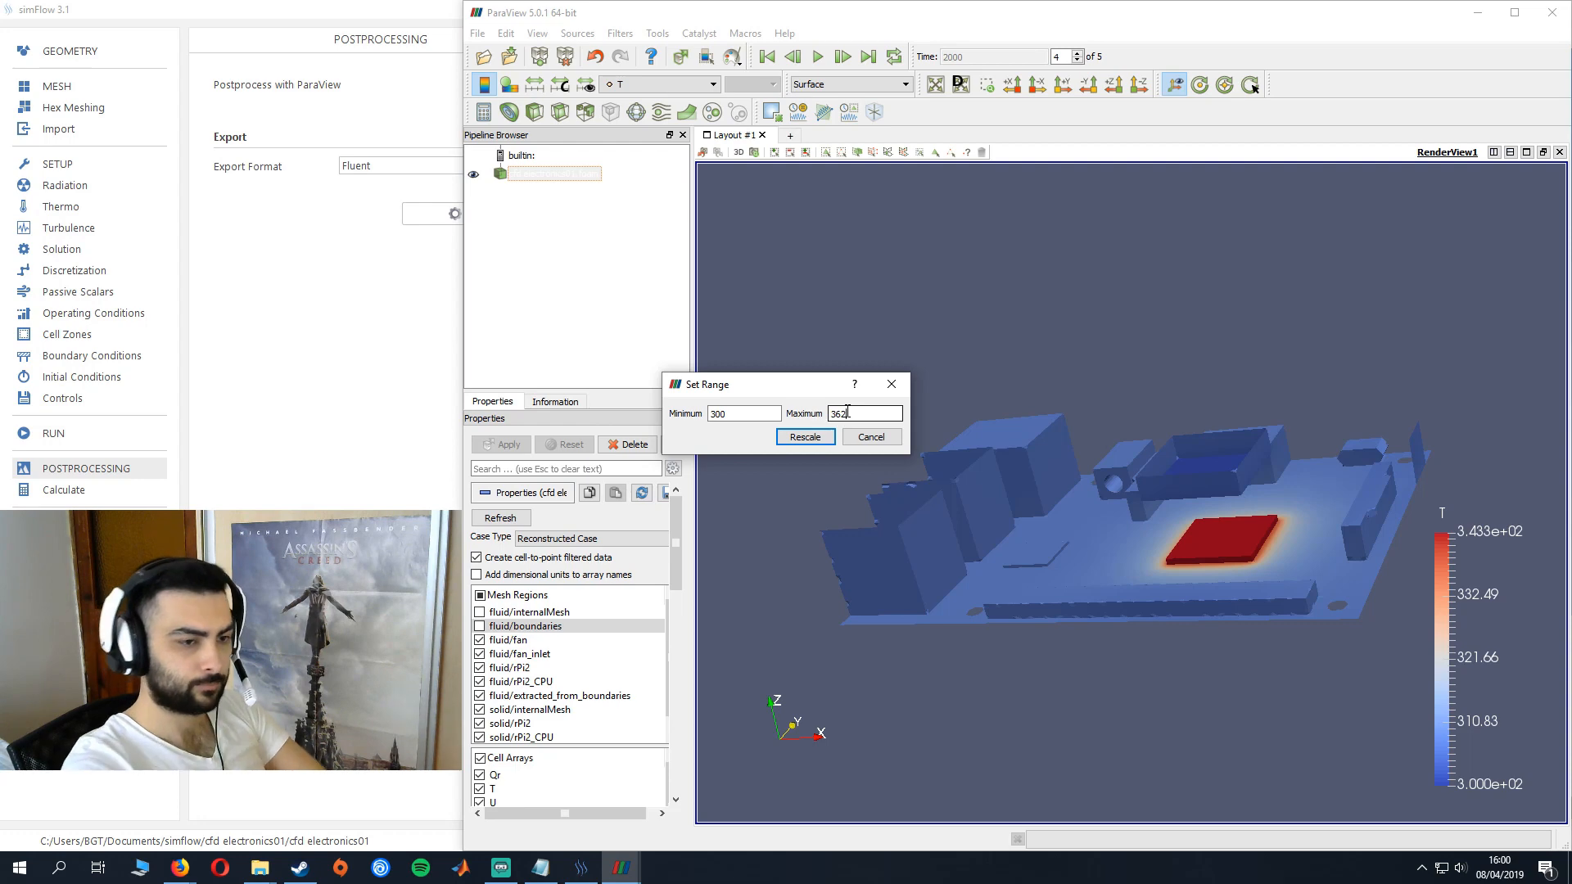
click(804, 437)
- Examine the temperature distribution across the board and around the CPU from several angles
mouse_move(1373, 614)
mouse_down()
mouse_move(1328, 606)
mouse_move(1333, 593)
mouse_move(1363, 604)
mouse_up()
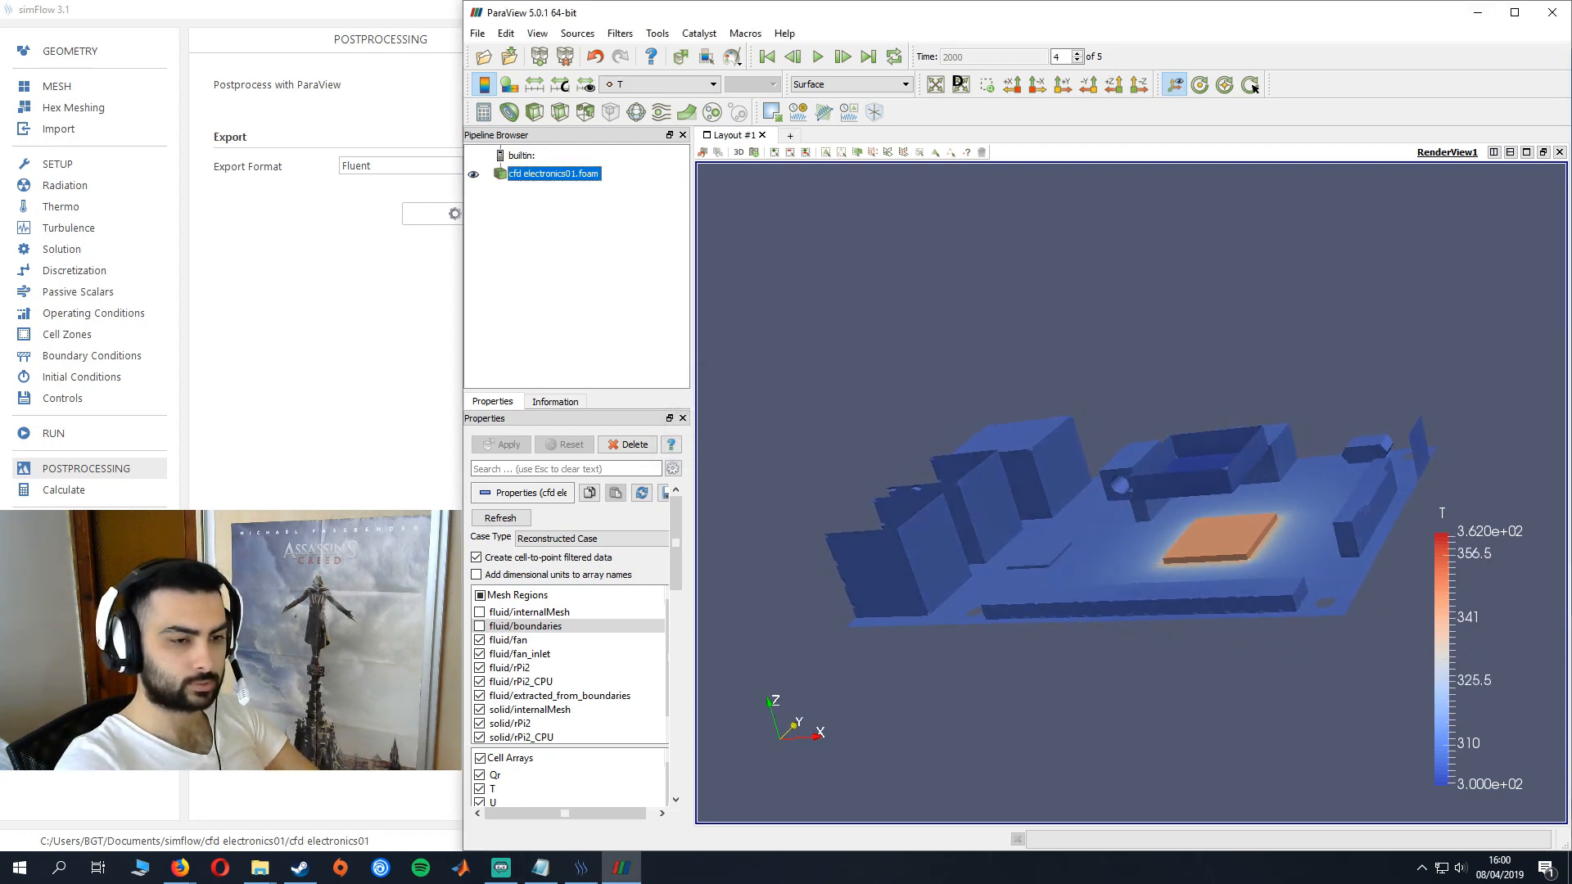
drag(1345, 450, 1259, 603)
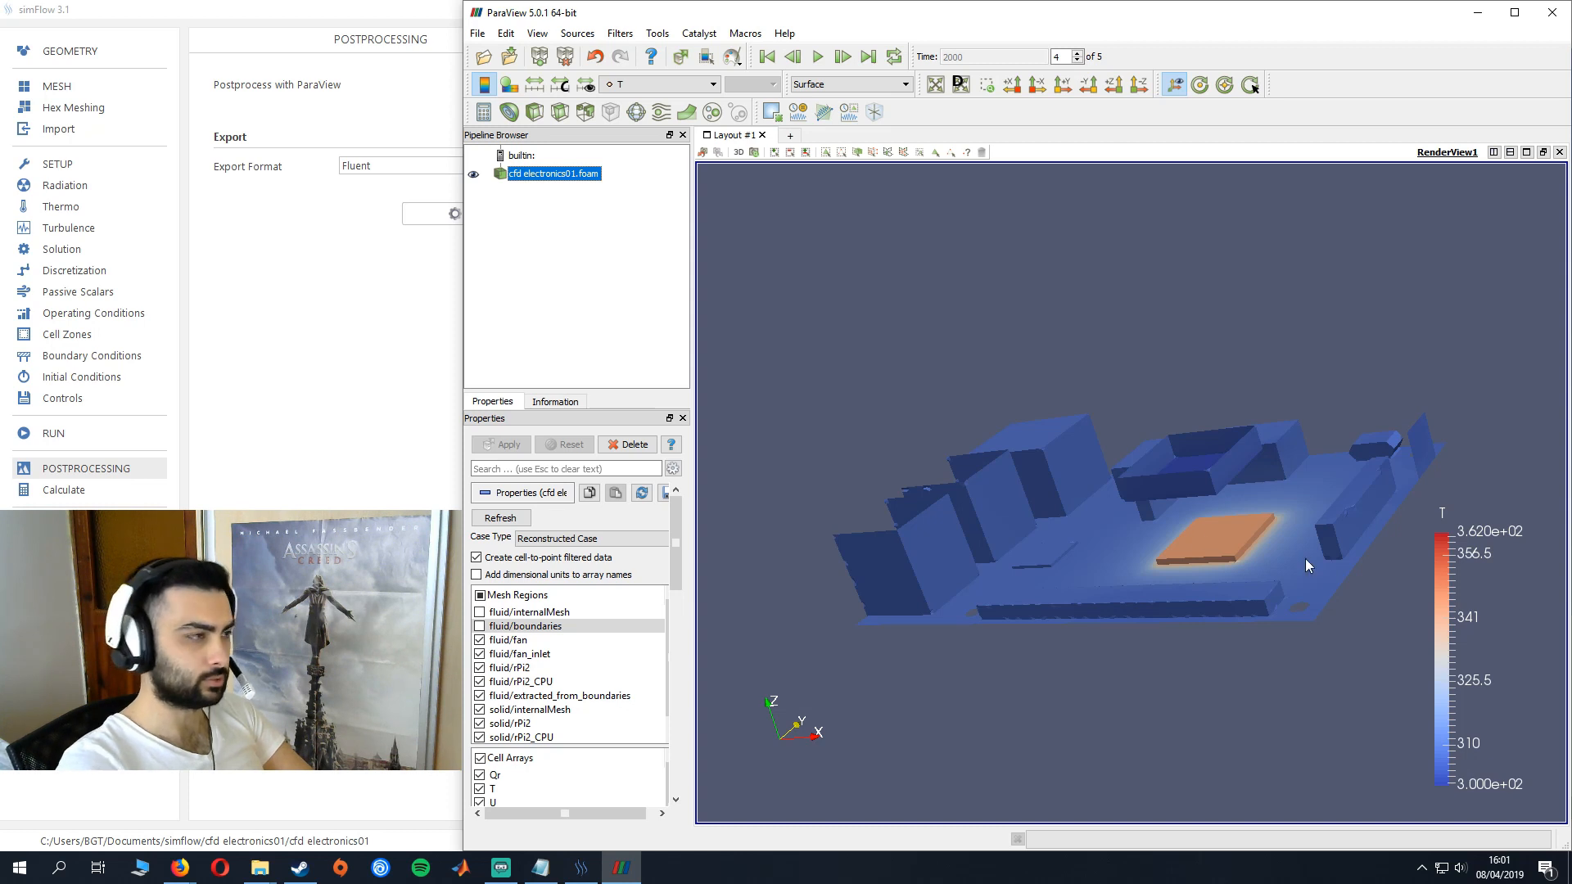
drag(1305, 558, 1111, 378)
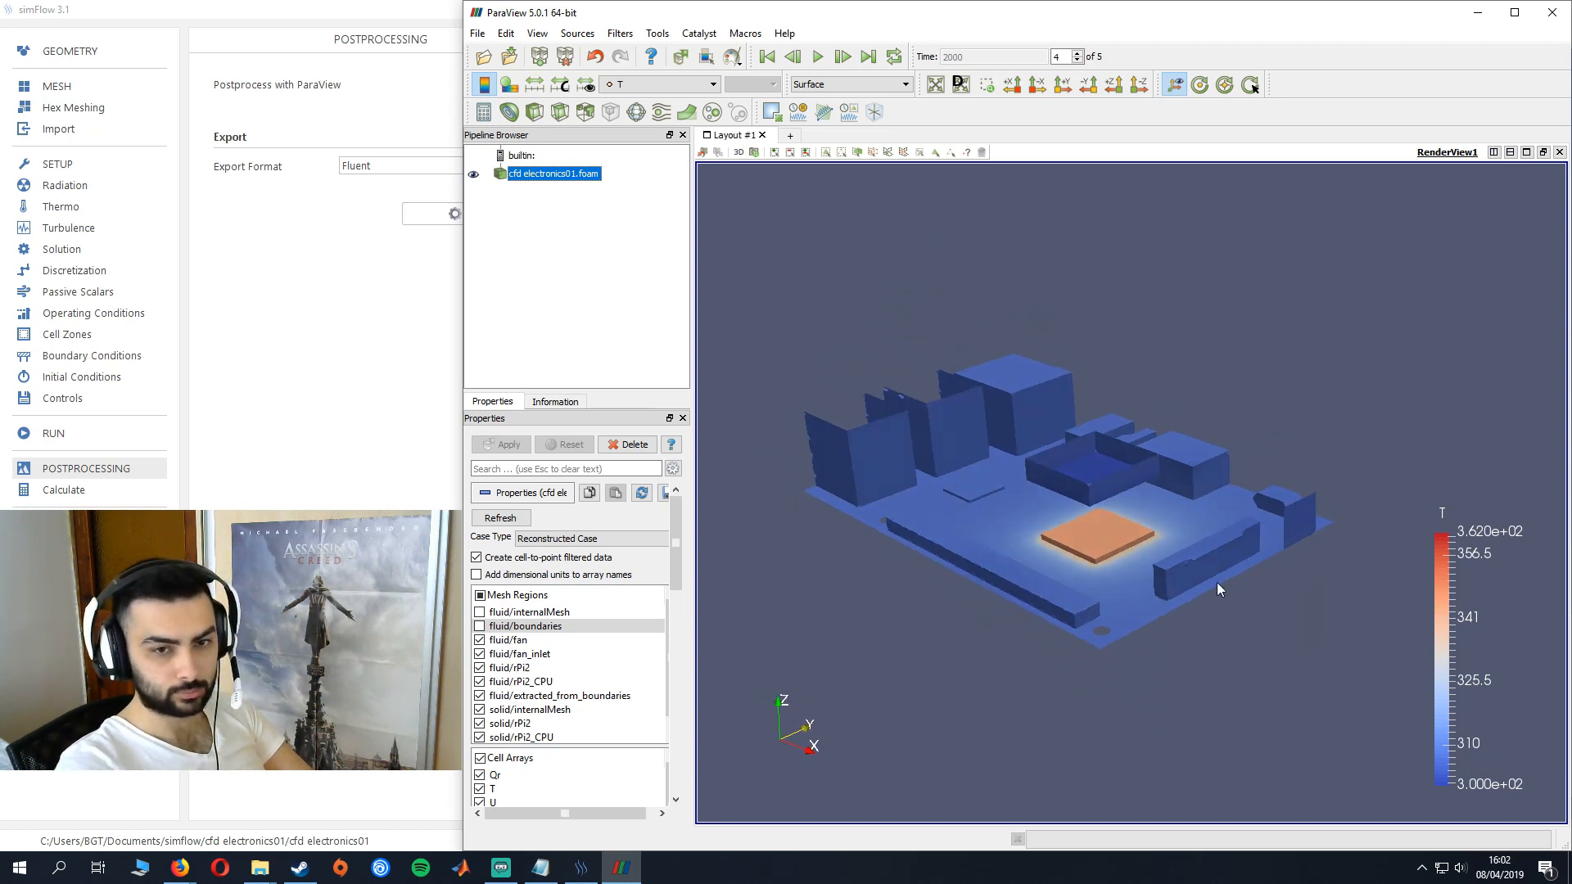
drag(1213, 616, 1073, 595)
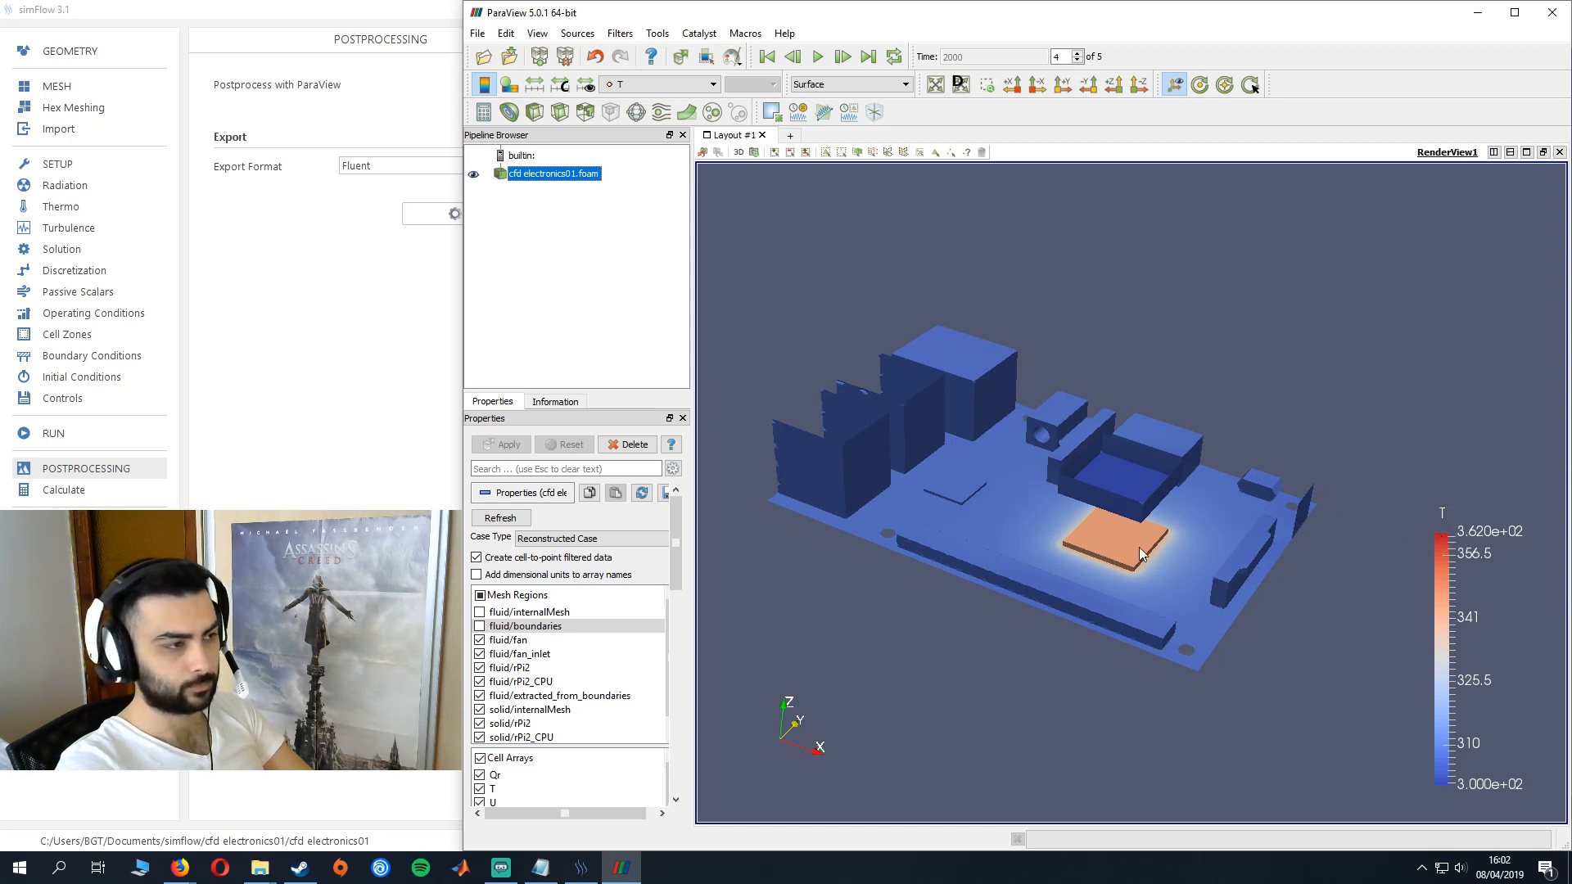
drag(1072, 524, 1092, 530)
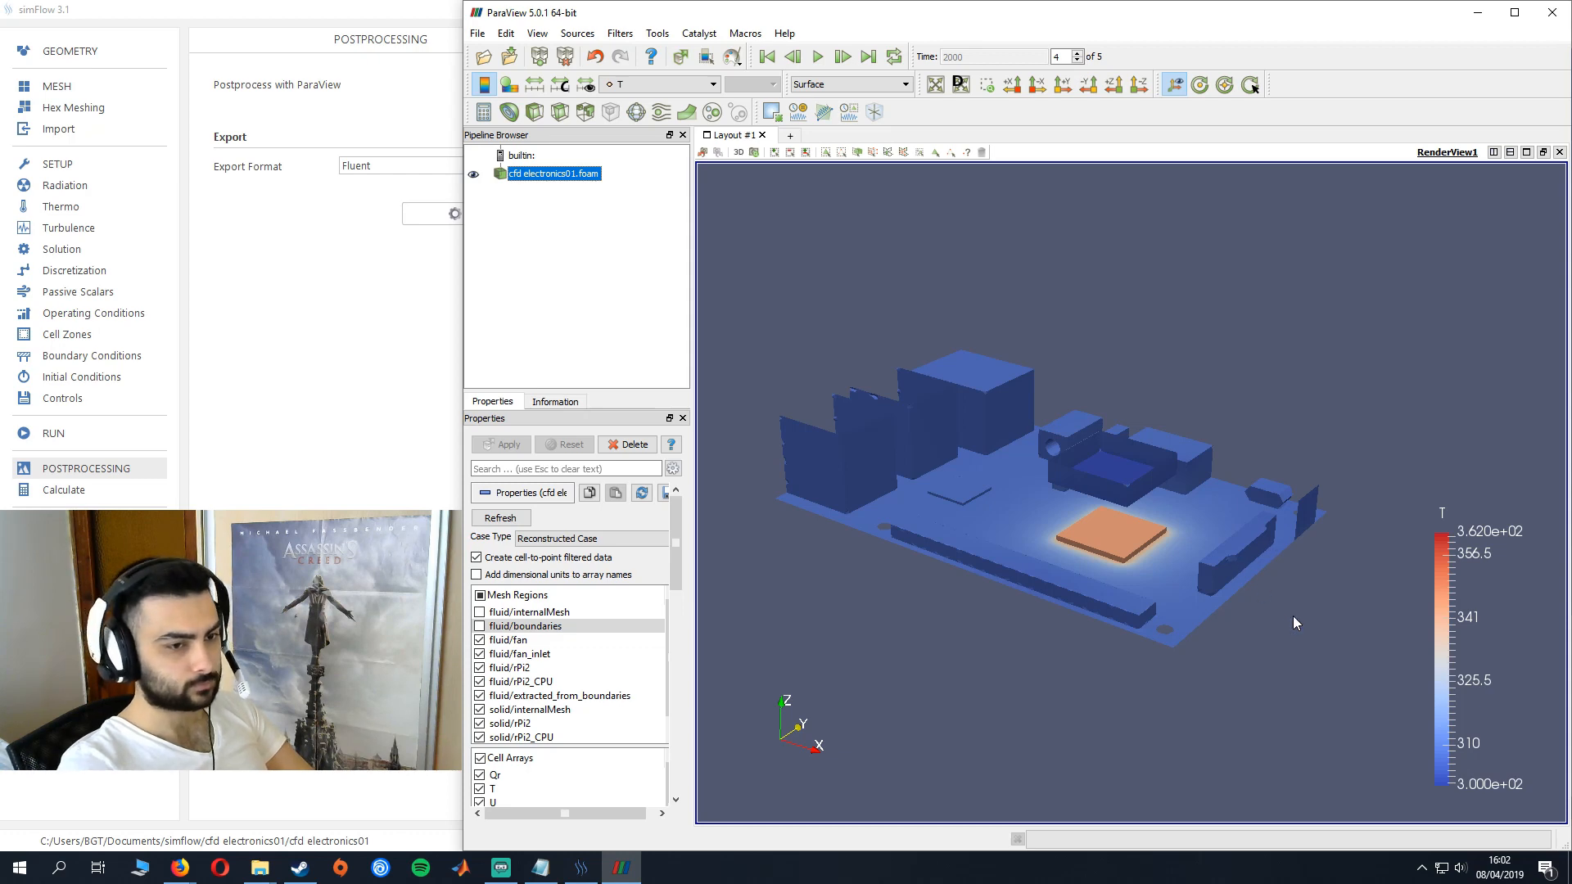
- Colour the model by the radiative heat flux Qr and hide the solid/internalMesh and solid/rPi2_CPU mesh regions
click(663, 85)
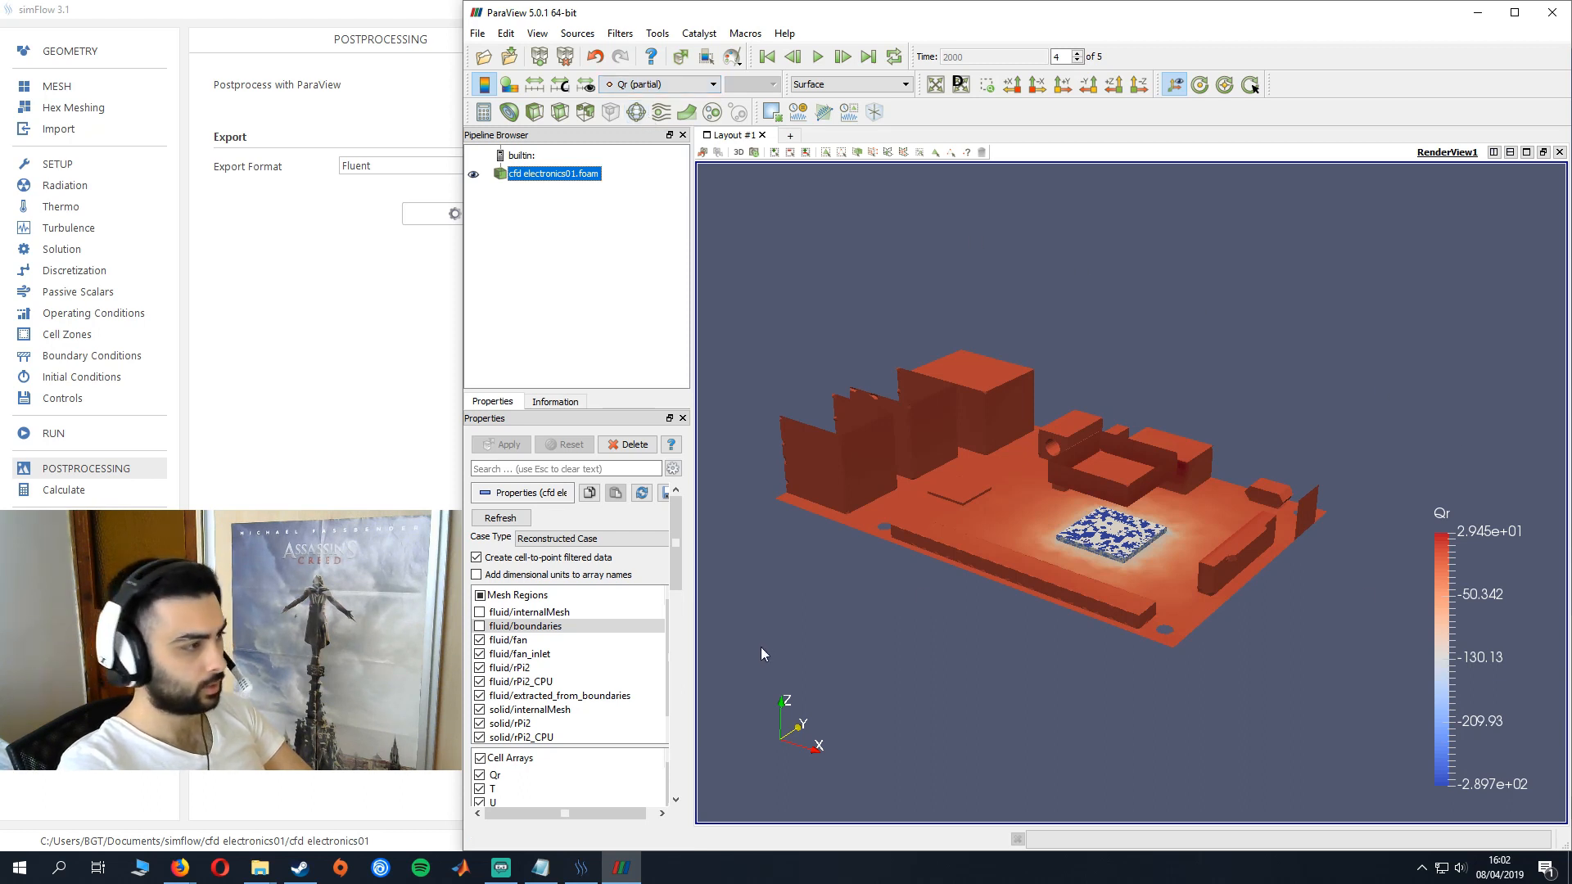
scroll(545, 602, down, 1)
scroll(545, 602, down, 4)
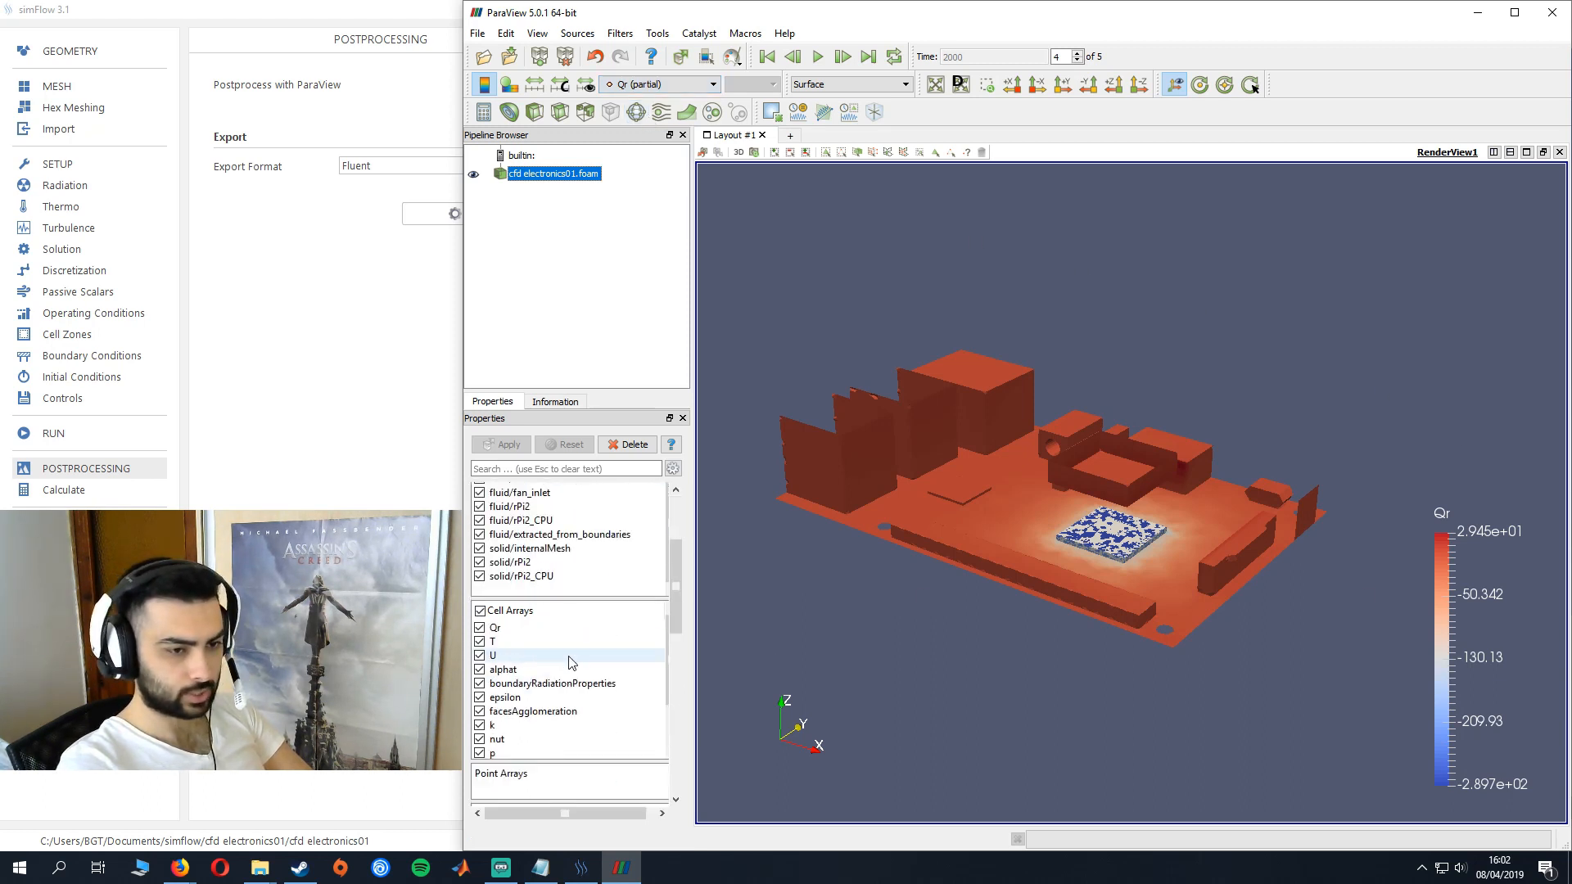
click(482, 556)
click(481, 554)
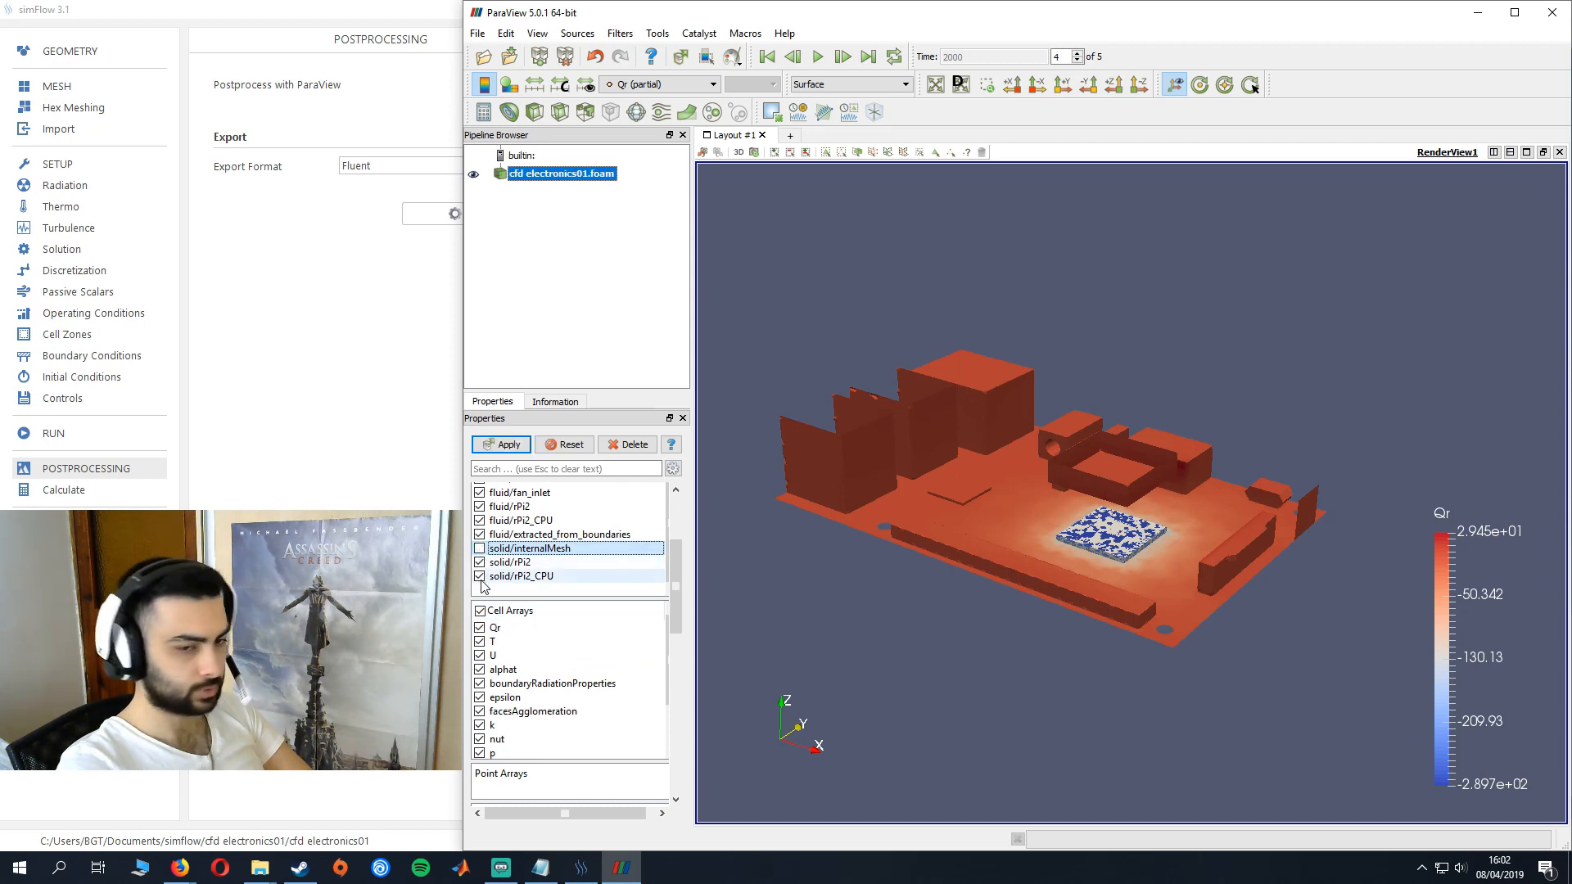
click(480, 576)
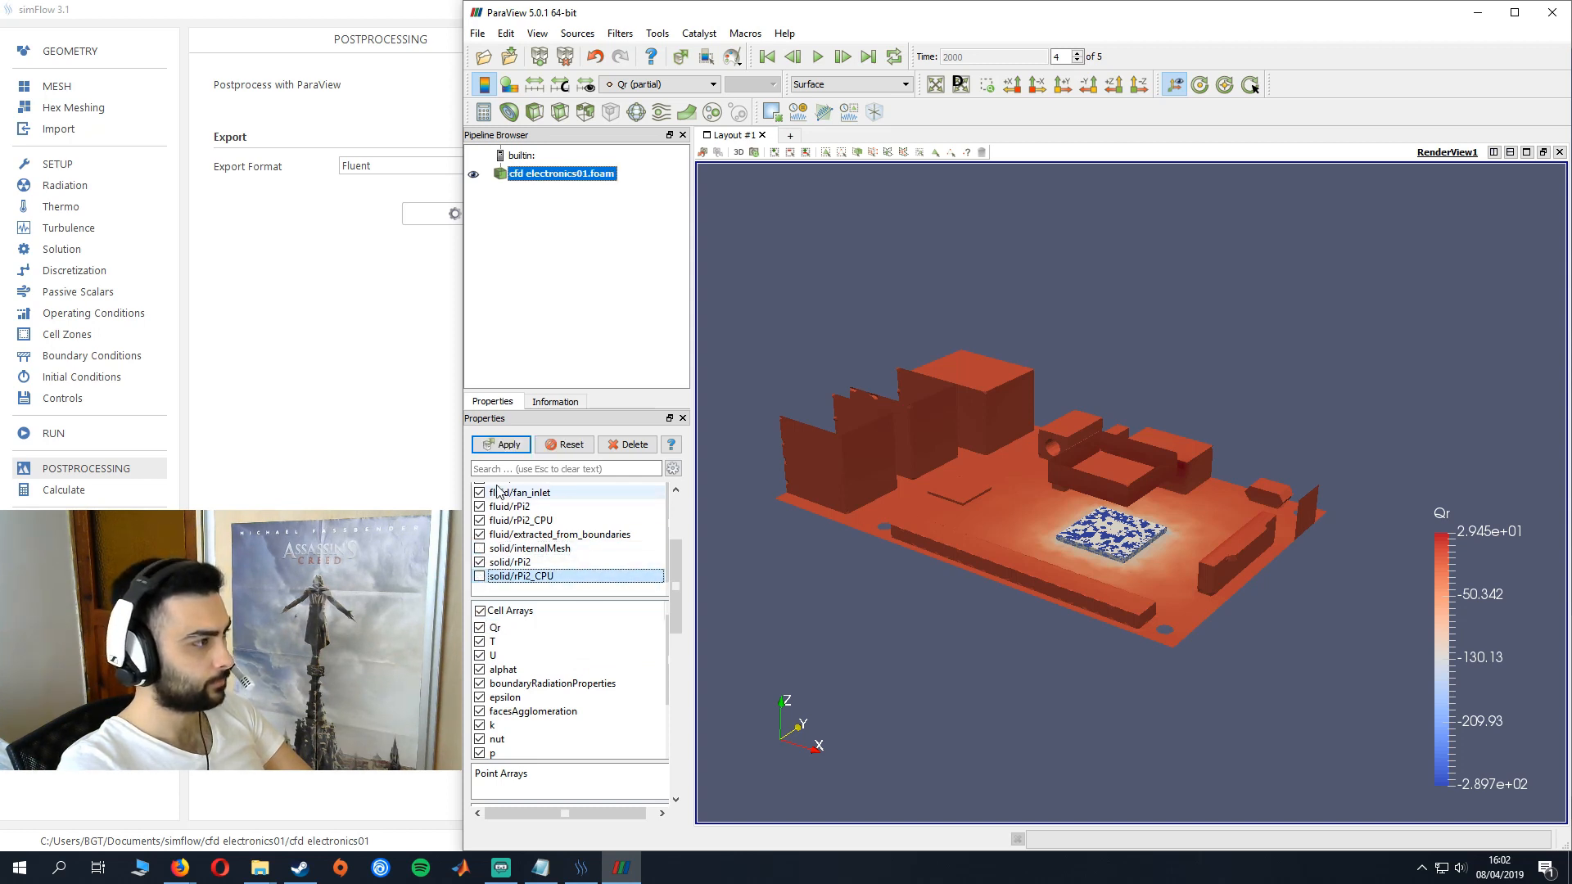
click(504, 446)
drag(1208, 609, 1187, 586)
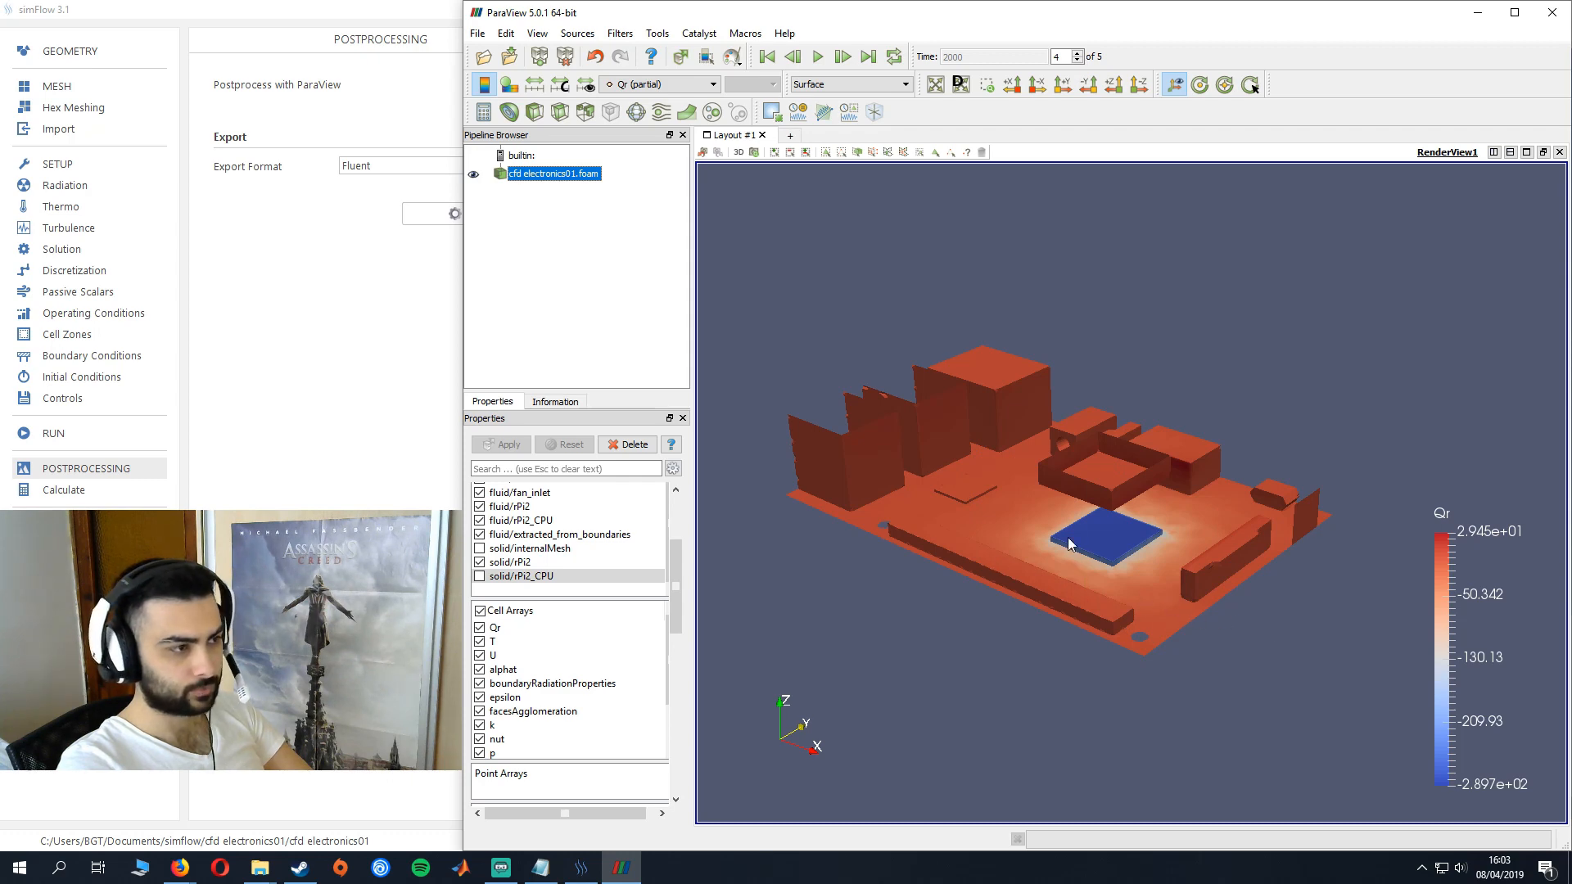
drag(1132, 646, 1225, 487)
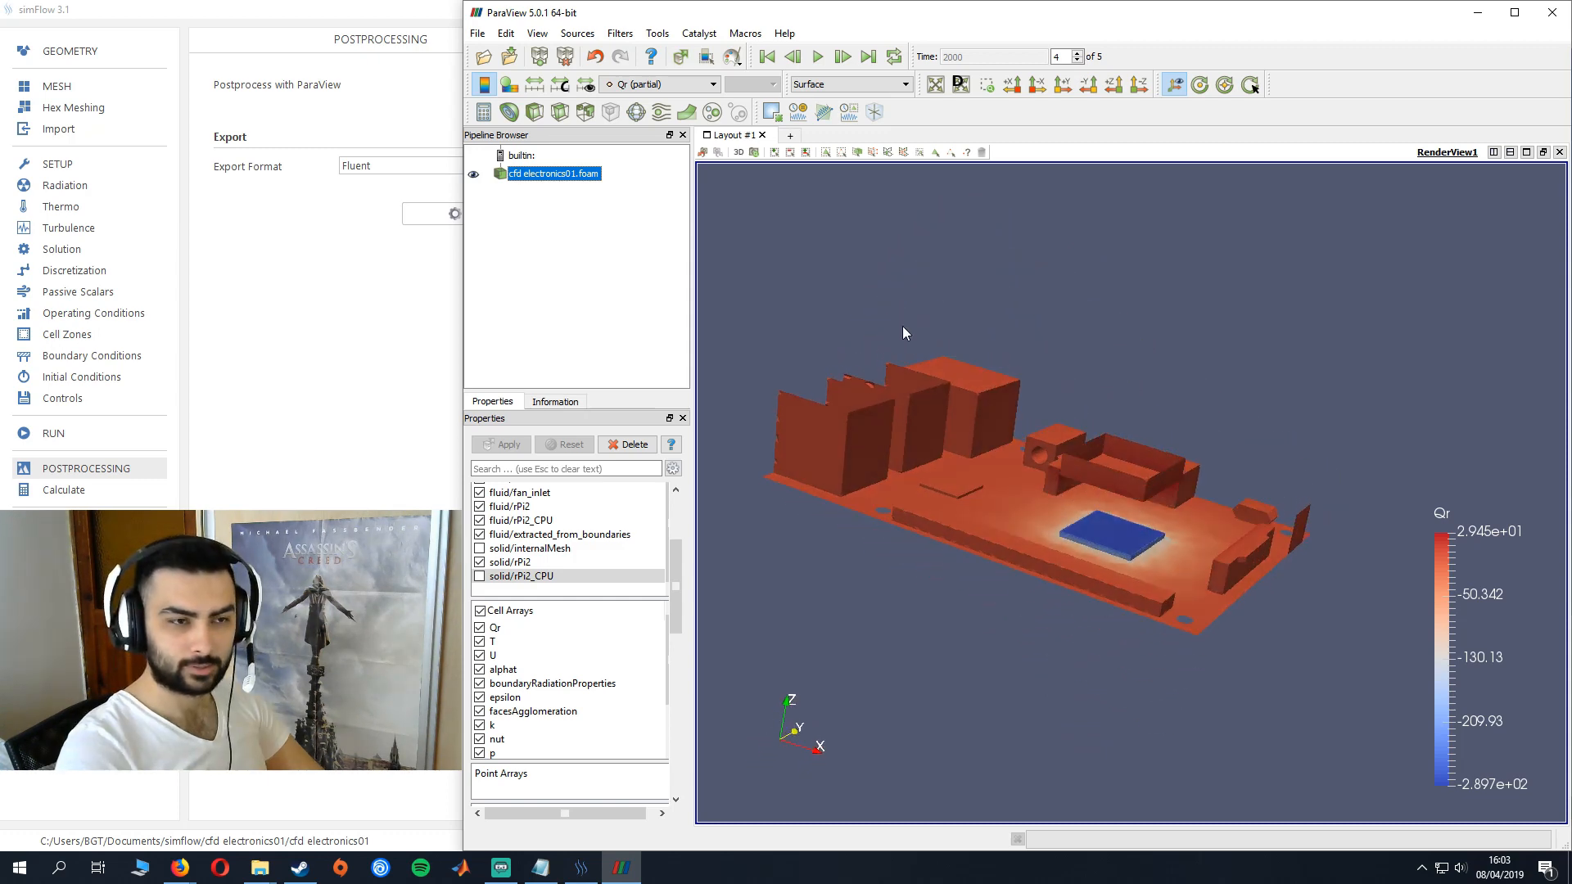